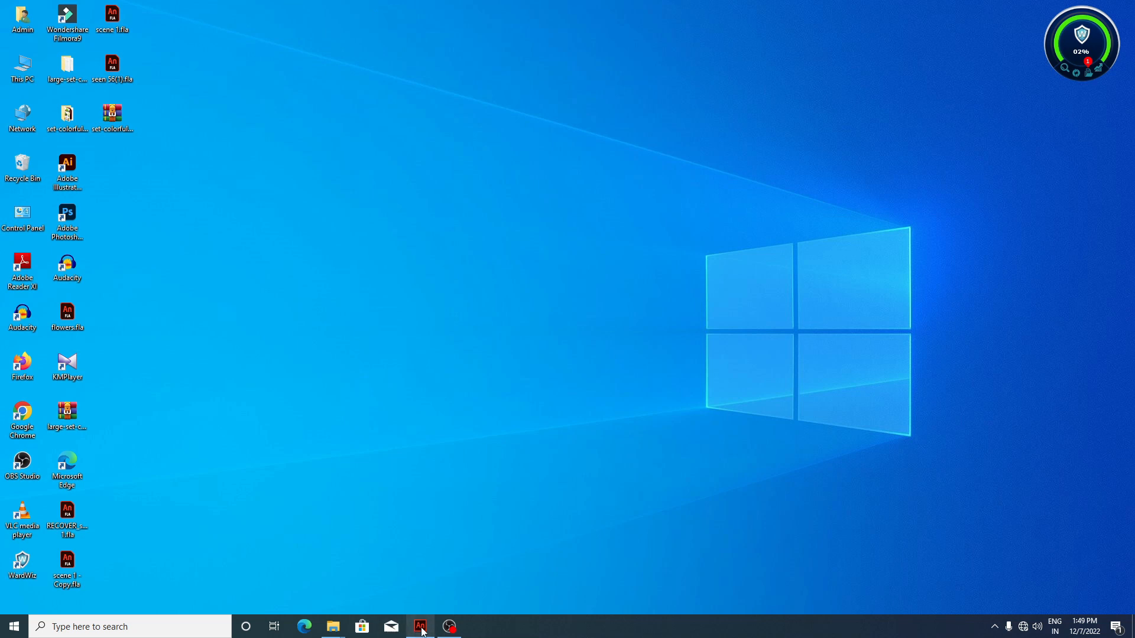
Step: Switch to Adobe Animate and create a new 1920 x 1080 px document at 30 fps
left_click(420, 627)
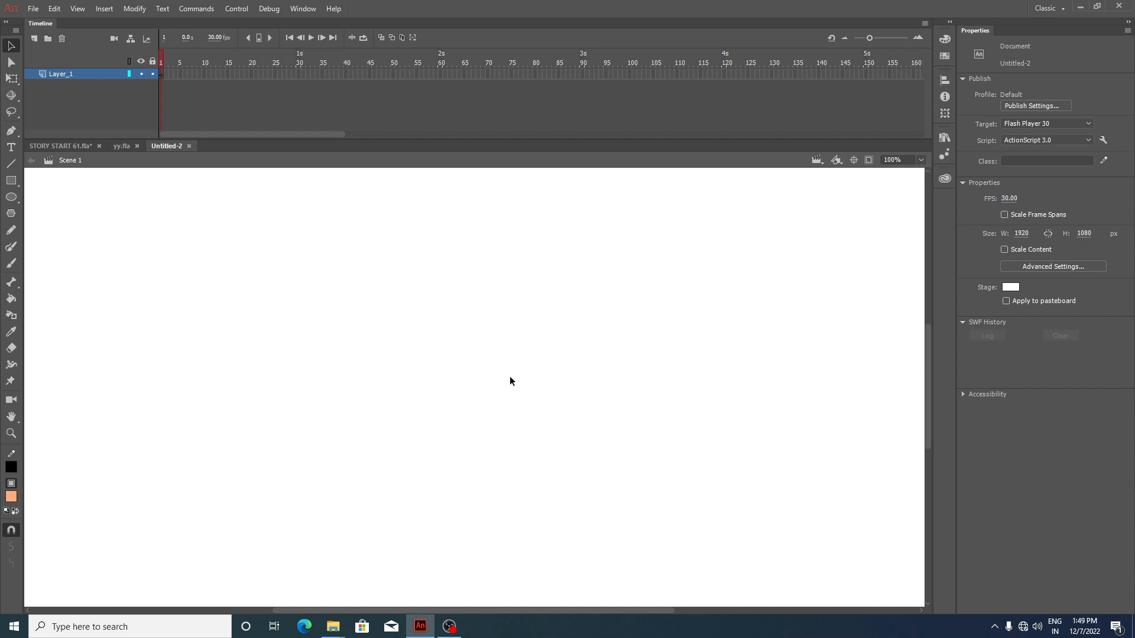
left_click(33, 8)
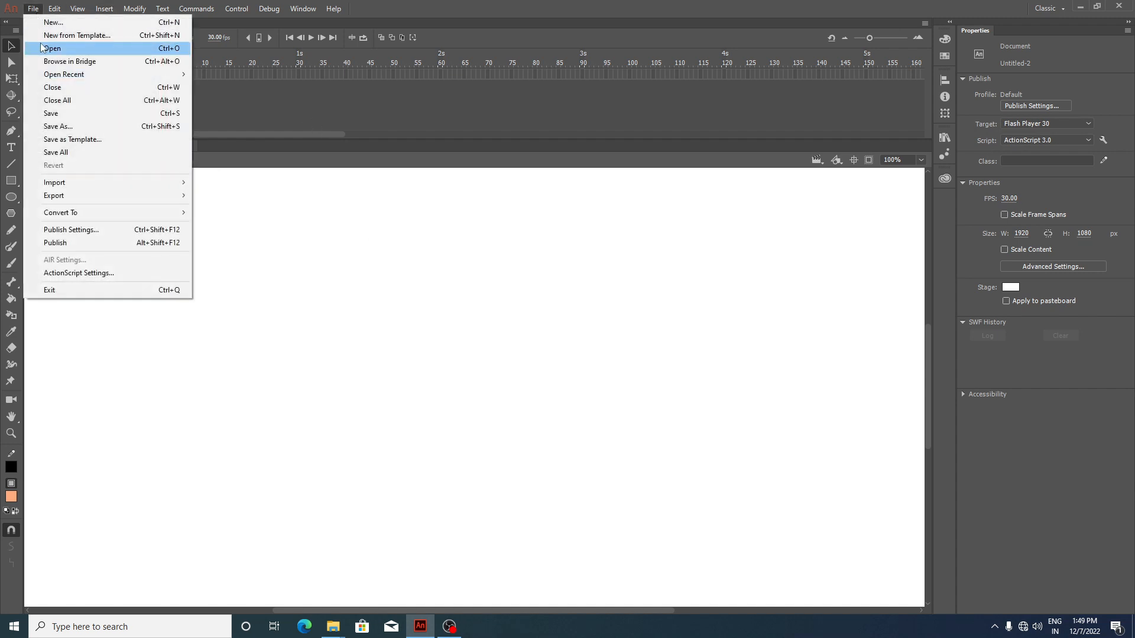
left_click(52, 22)
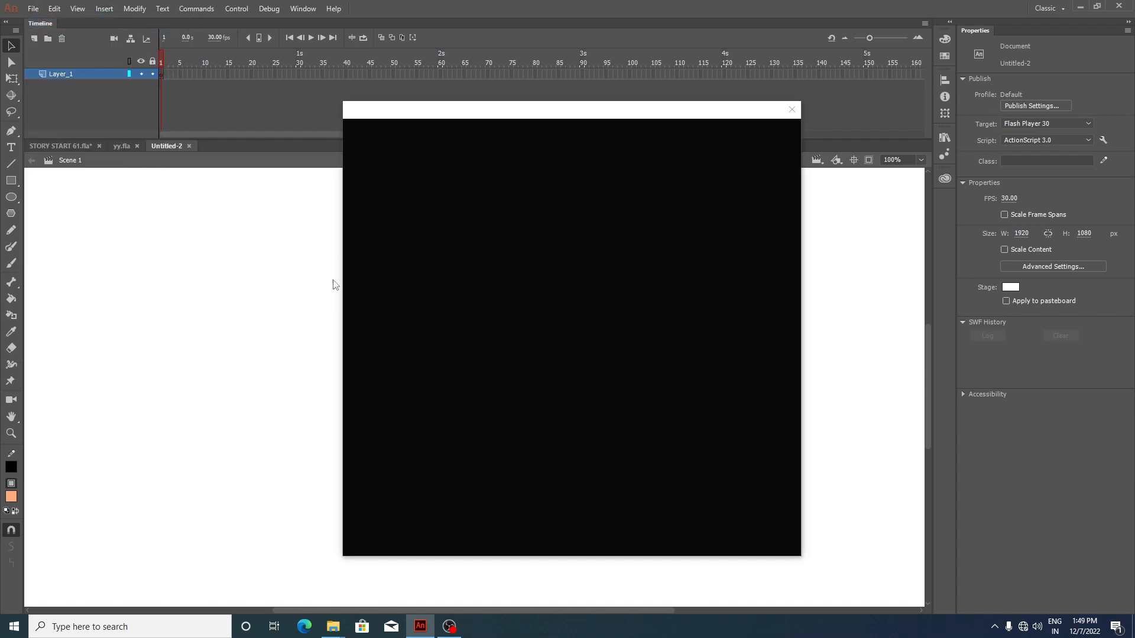
left_click(758, 430)
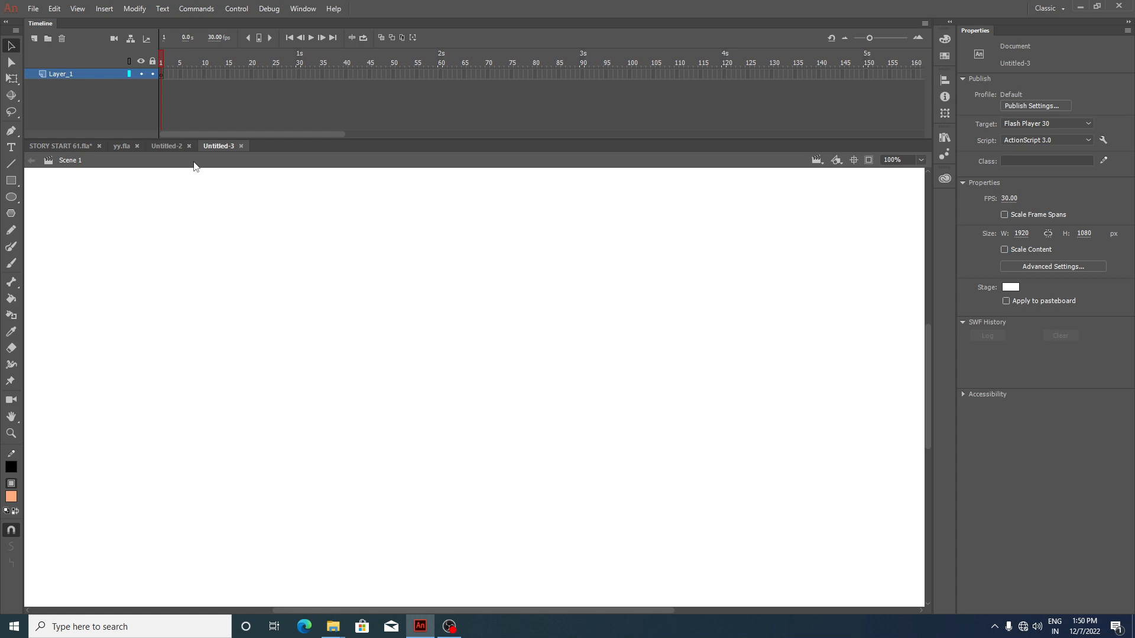
Step: Paste the audio layer into the new document's timeline above the empty layer
left_click(162, 71)
right_click(88, 73)
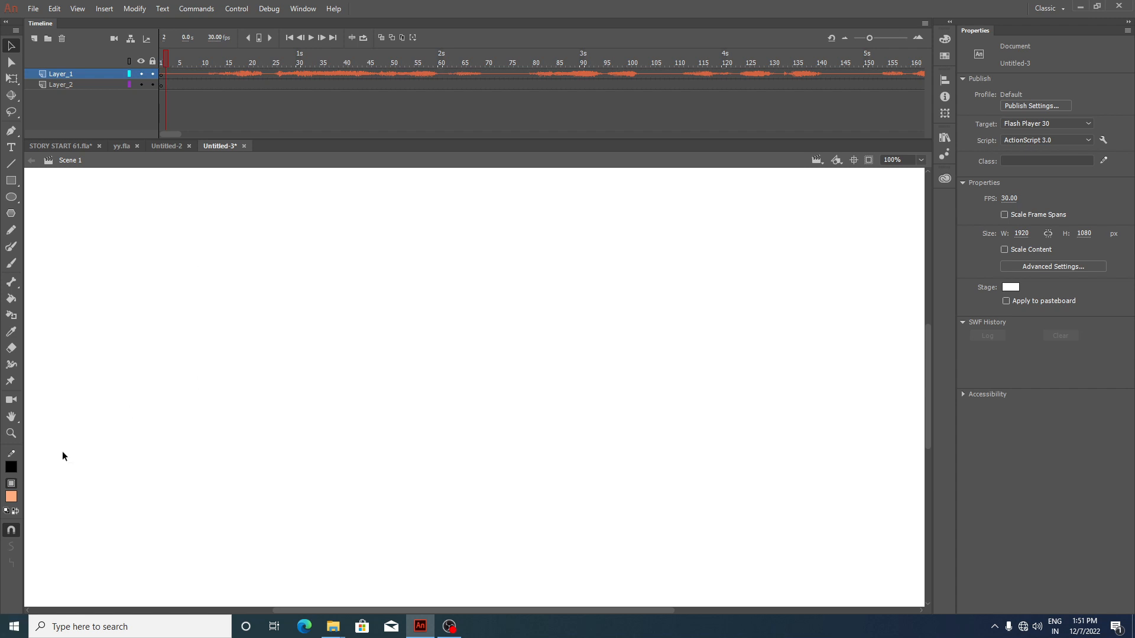
key("ctrl+2")
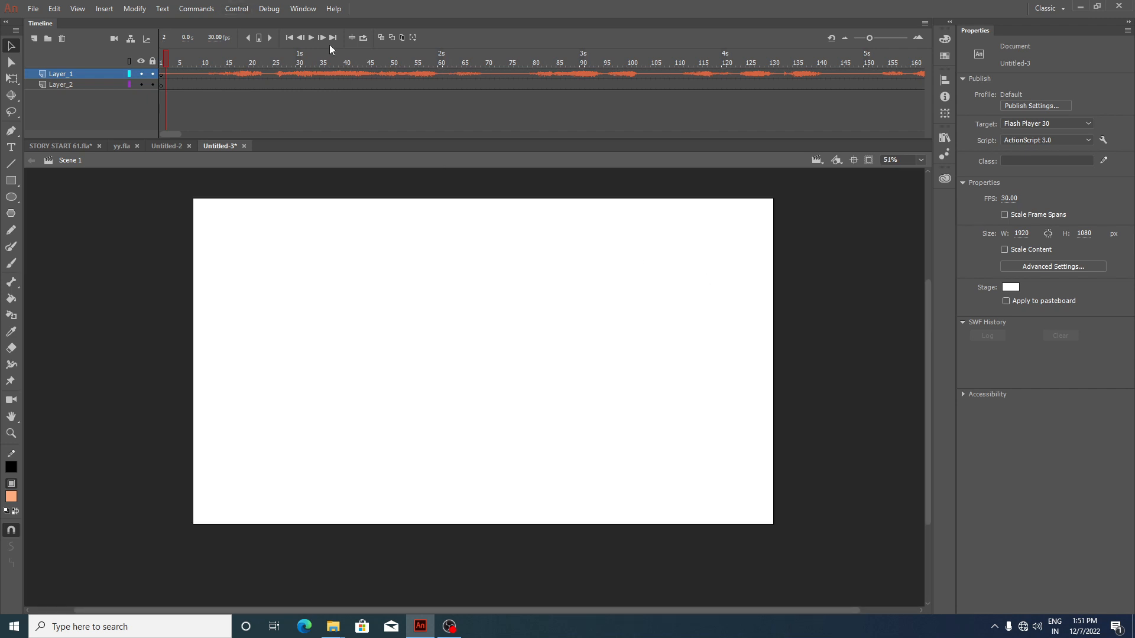
Step: Play the timeline to listen to the audio through its end, and return to the first frame
left_click(312, 38)
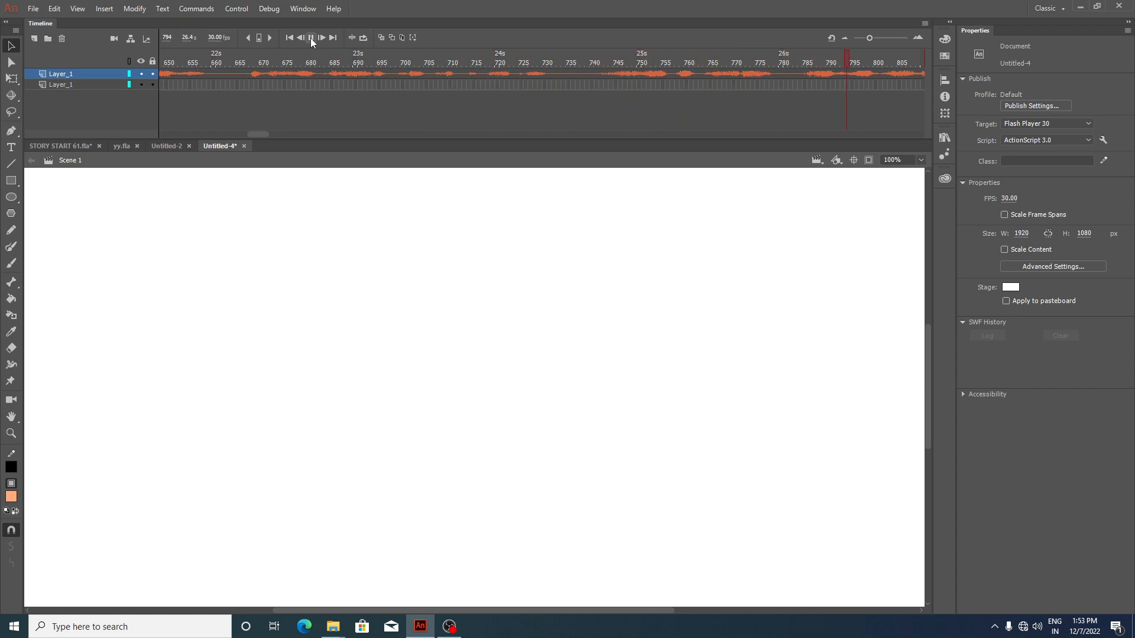
left_click(311, 39)
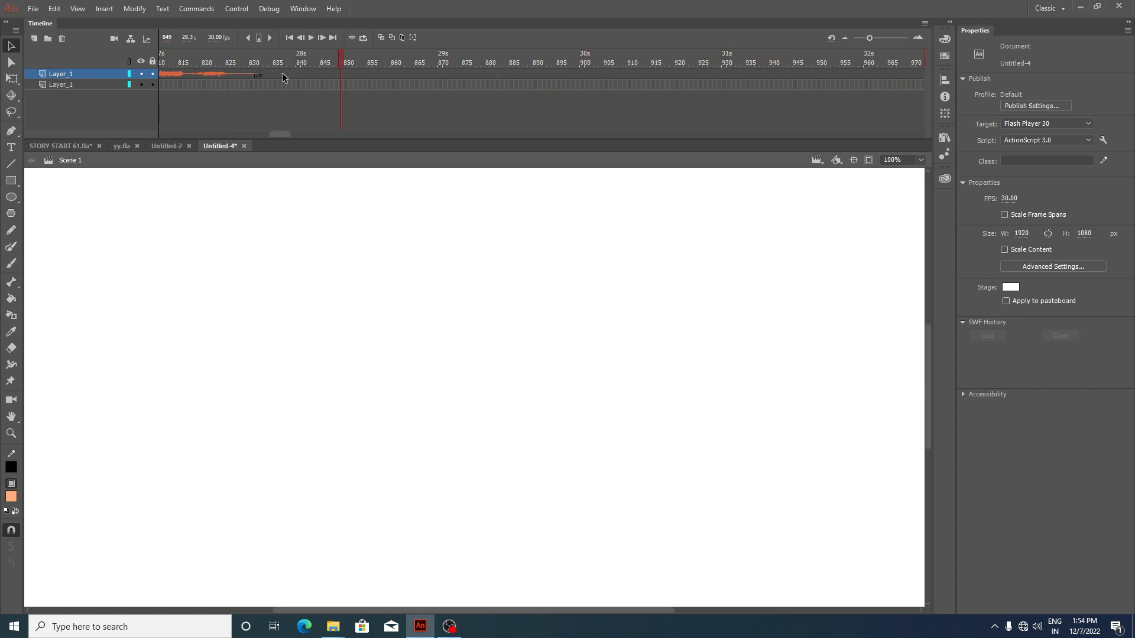
left_click(289, 38)
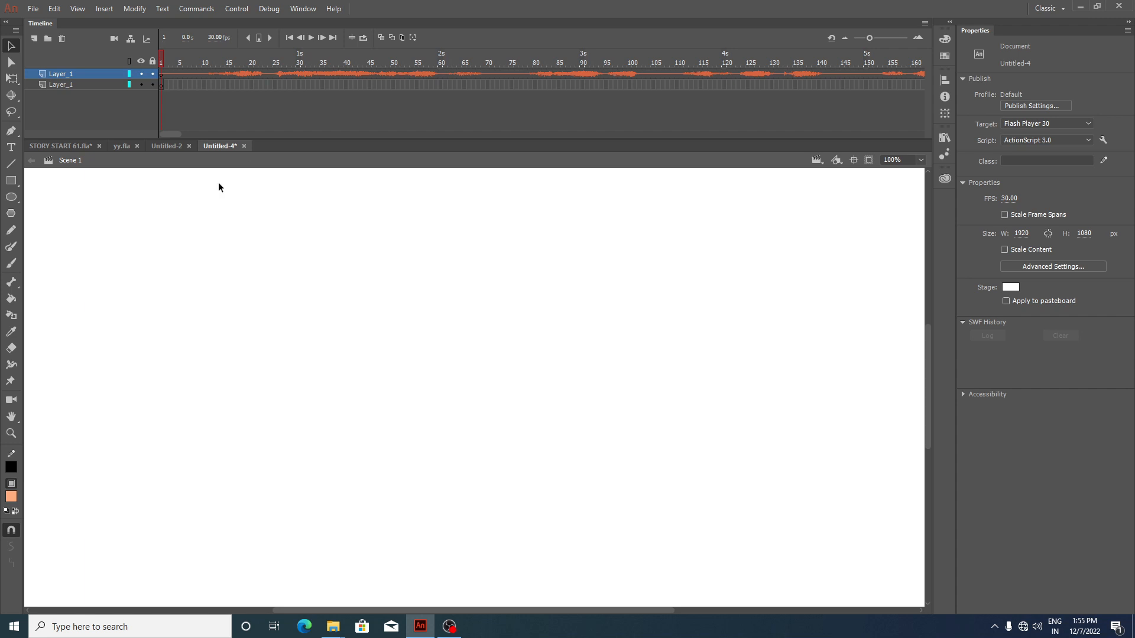
Step: Examine the village backgrounds, the characters and the house interior stored in yy.fla
left_click(119, 147)
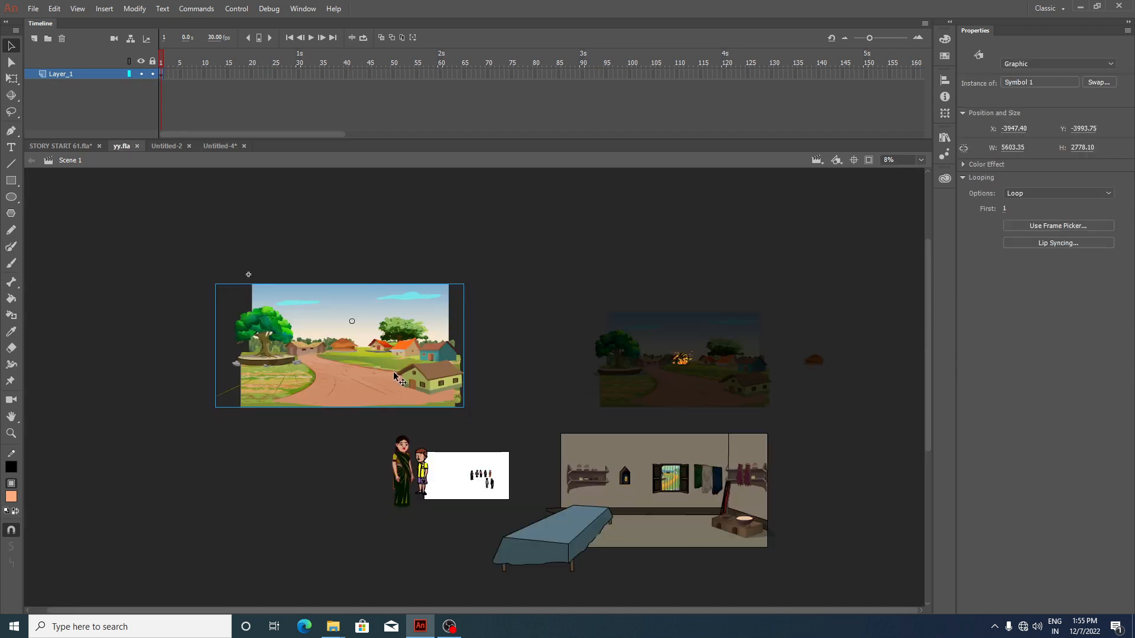
scroll(394, 370, "up", 2)
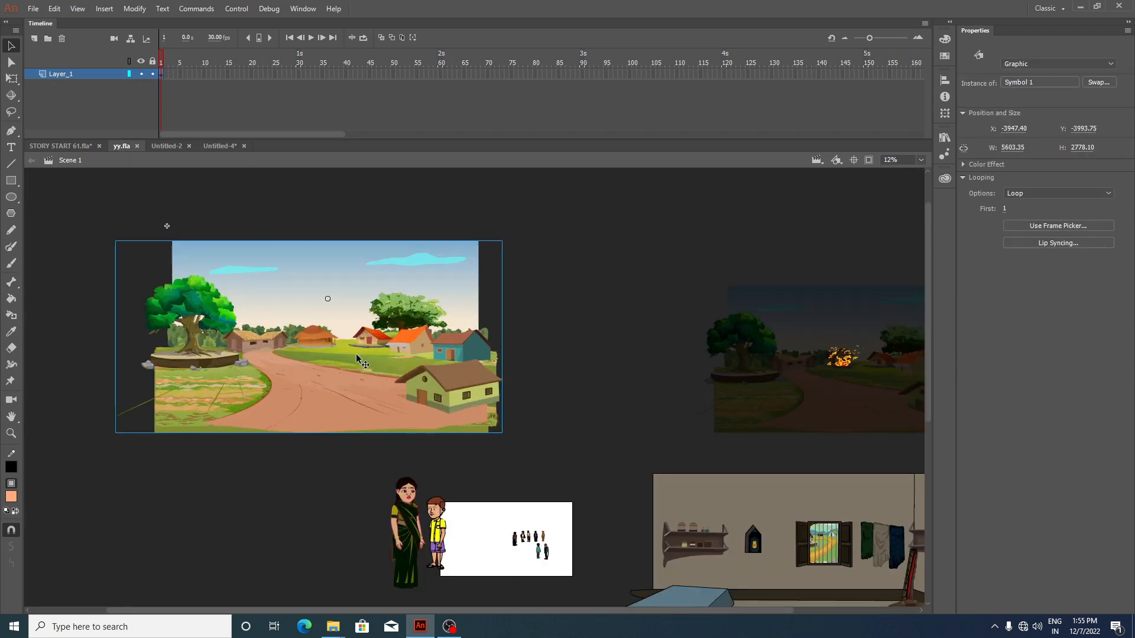
scroll(399, 375, "down", 1)
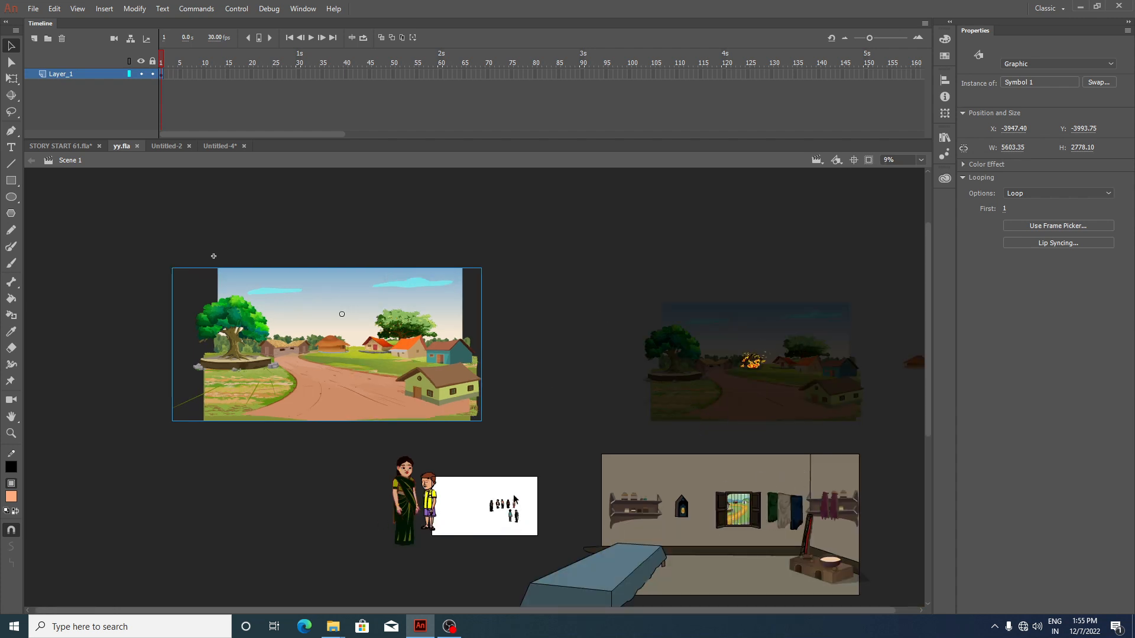
scroll(513, 494, "up", 8)
scroll(514, 494, "down", 4)
scroll(513, 495, "up", 2)
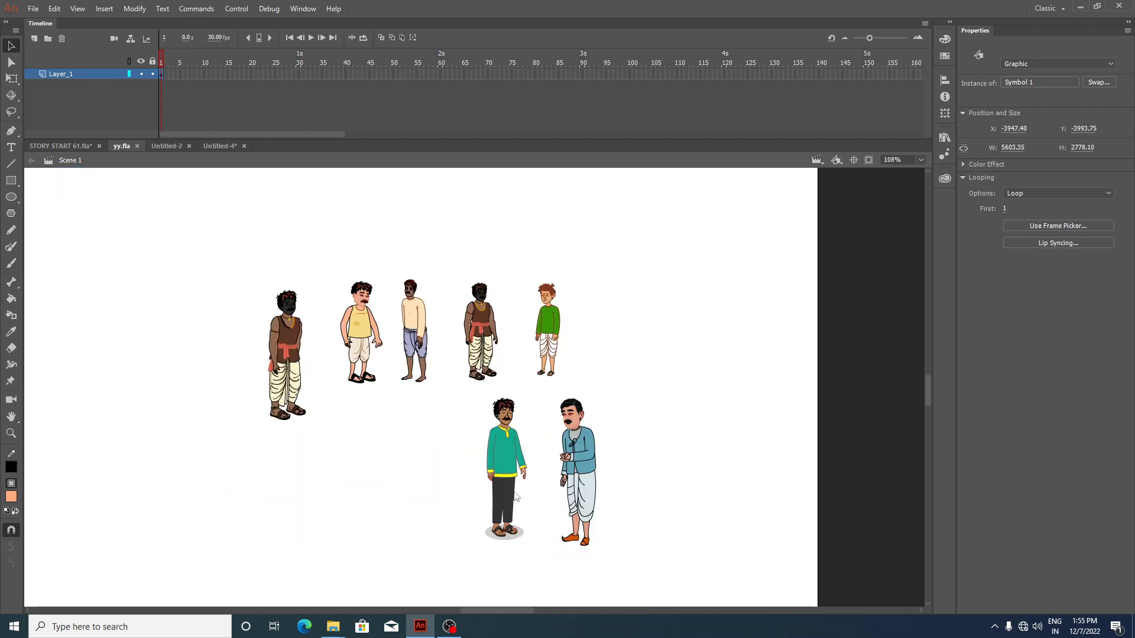
scroll(404, 379, "down", 4)
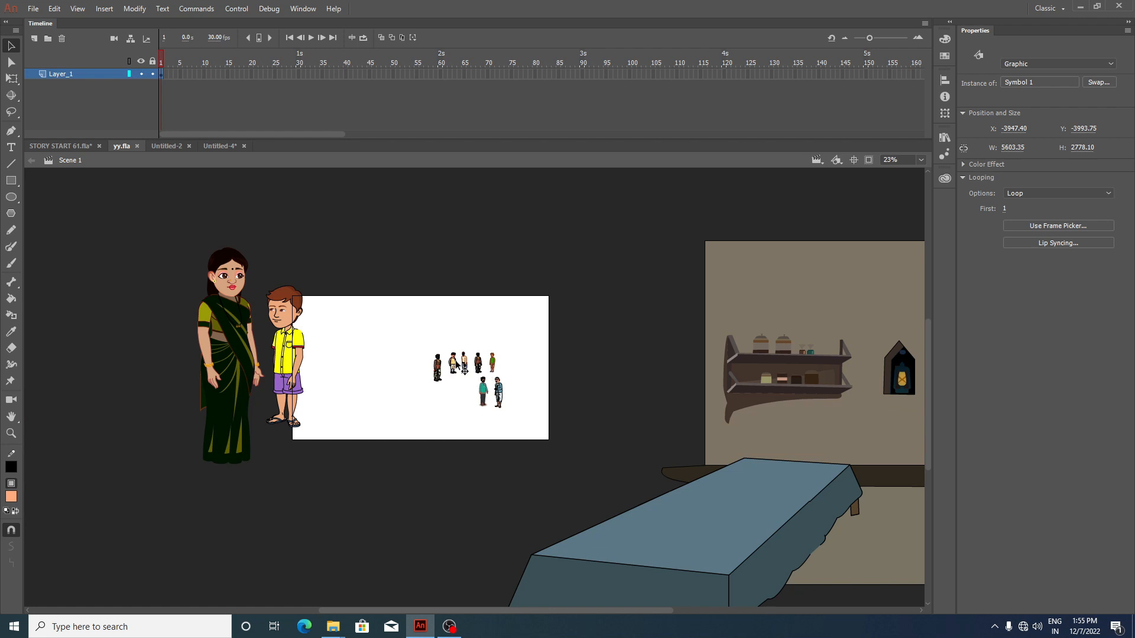
scroll(456, 361, "up", 2)
scroll(456, 362, "down", 3)
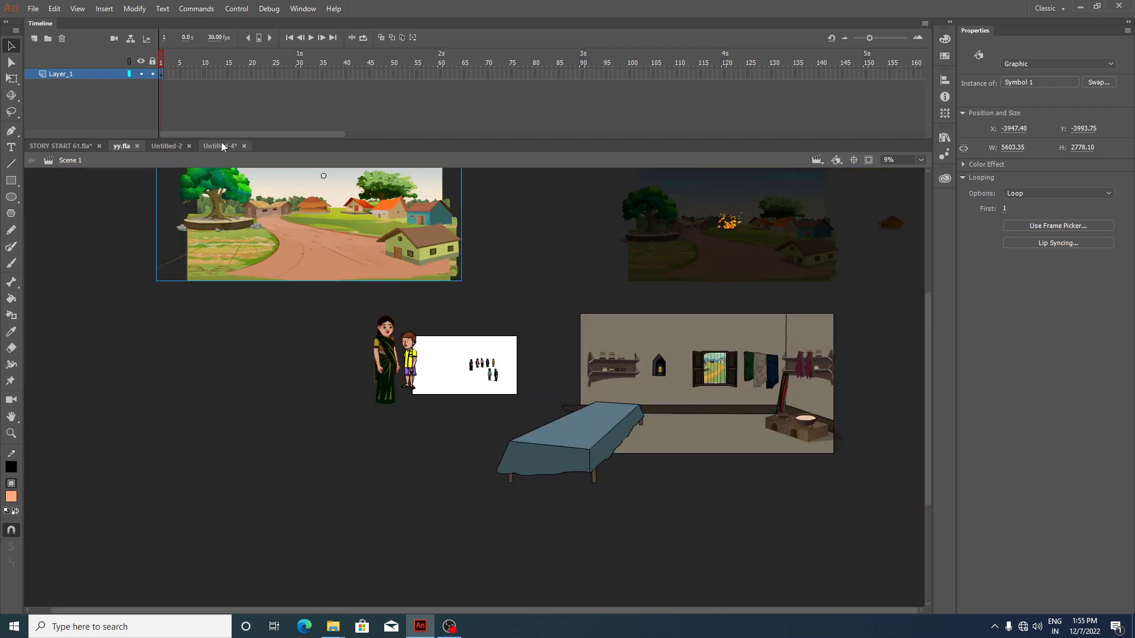
left_click(221, 147)
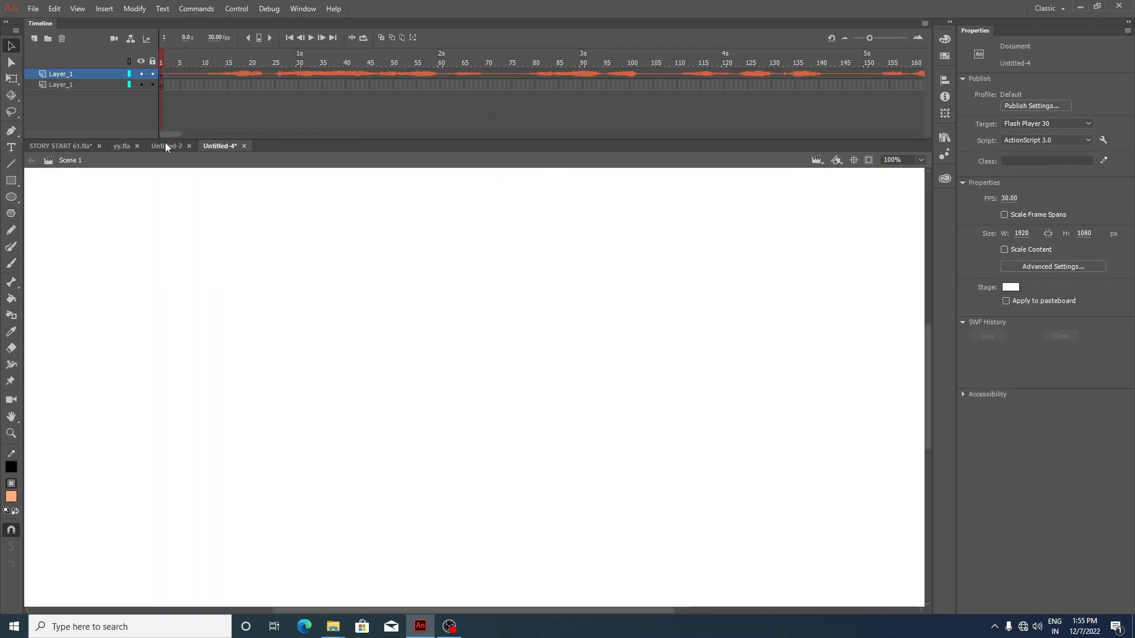
left_click(122, 147)
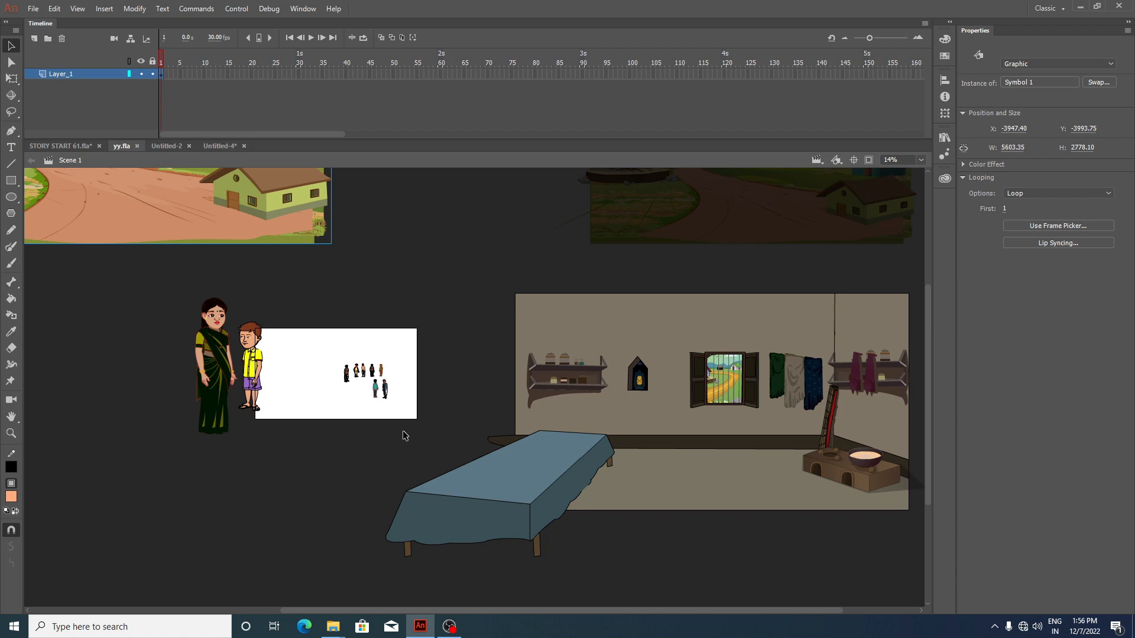
scroll(403, 434, "up", 3)
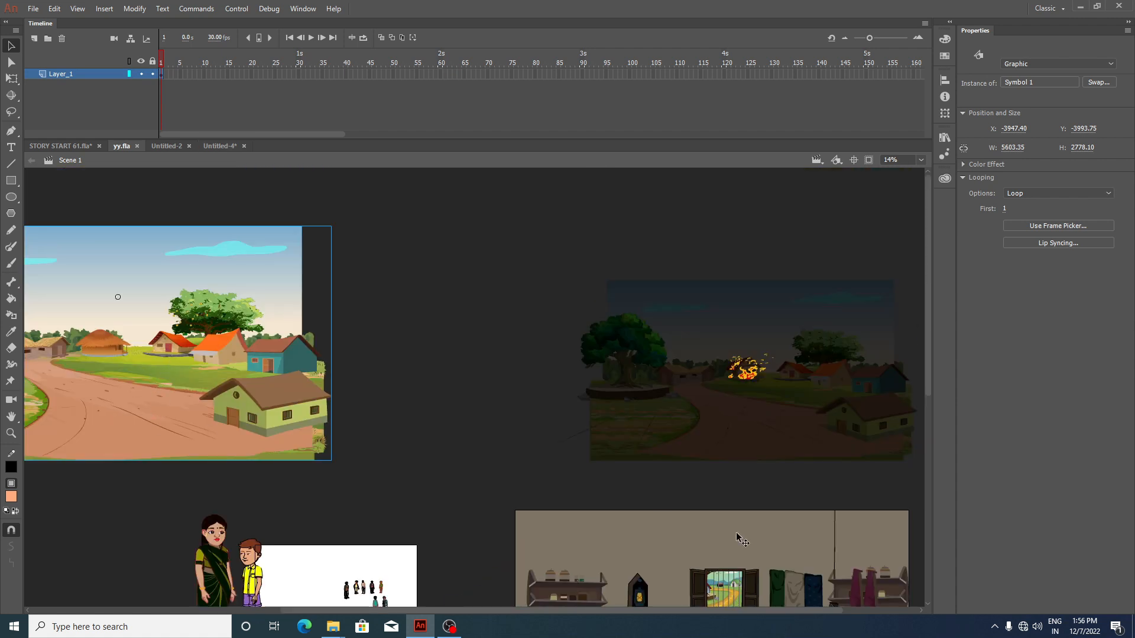
scroll(730, 523, "down", 2)
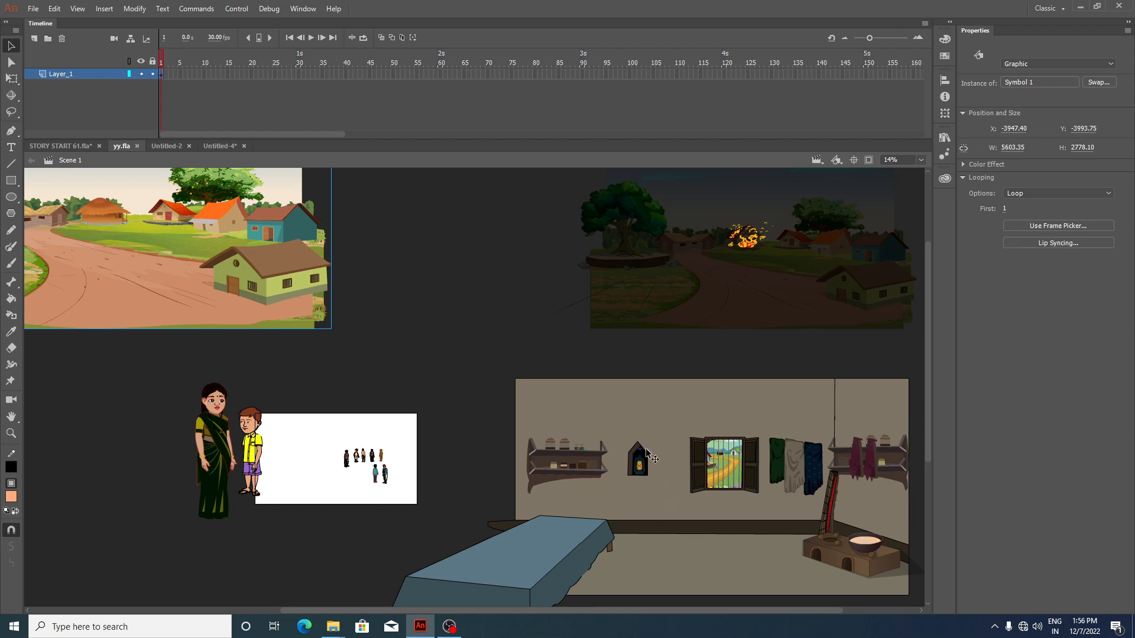
Step: Play the opening of the audio in the Untitled-4 document
left_click(220, 146)
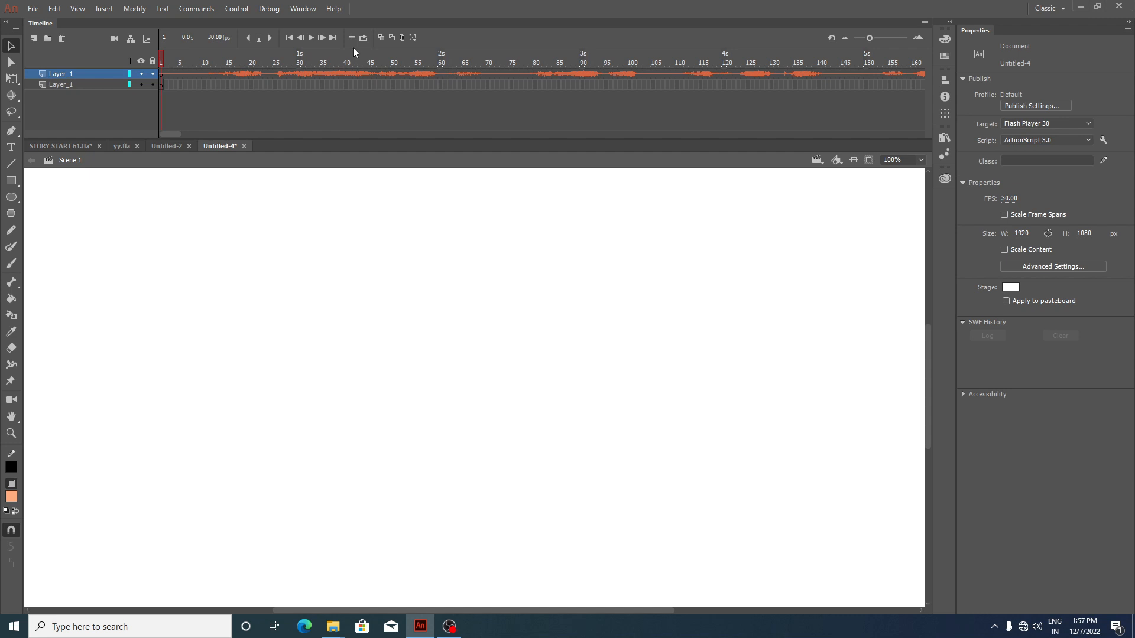
left_click(312, 38)
left_click(173, 70)
Step: Copy the daytime village background from yy.fla onto the empty lower layer of Untitled-4, placing it over the stage at about X -1361, Y -924
left_click(121, 146)
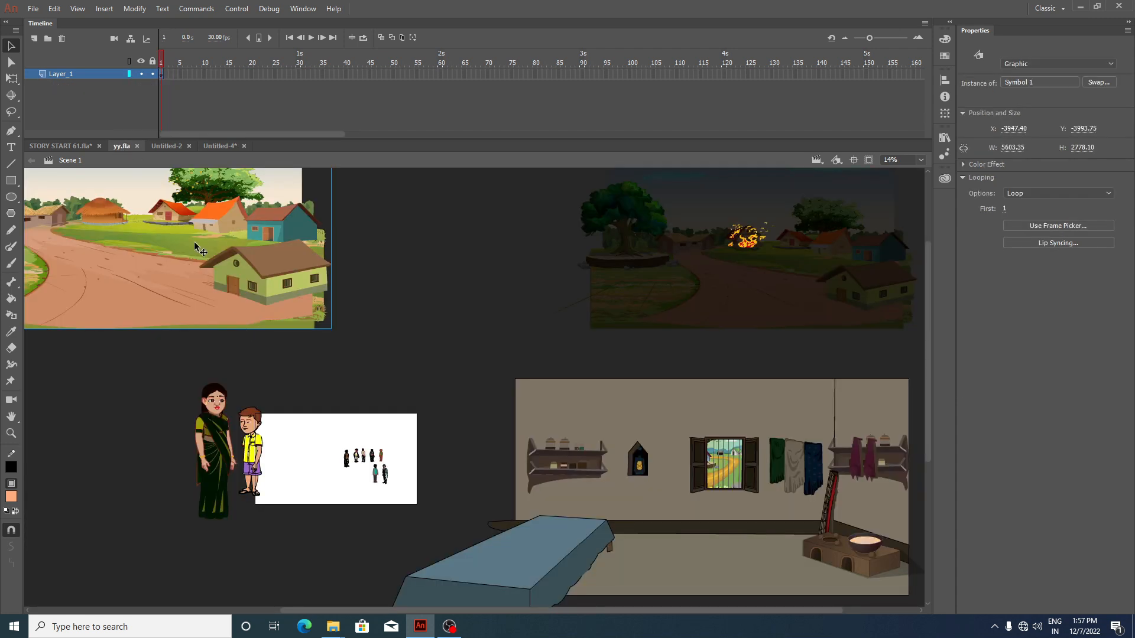
scroll(197, 268, "down", 4)
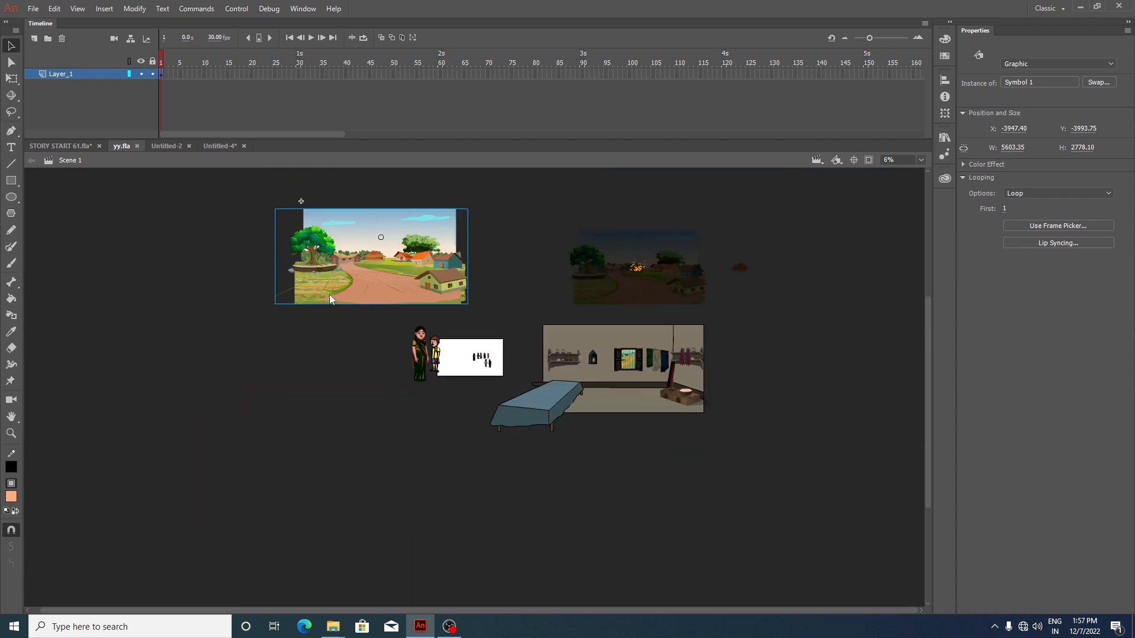
scroll(414, 391, "up", 2)
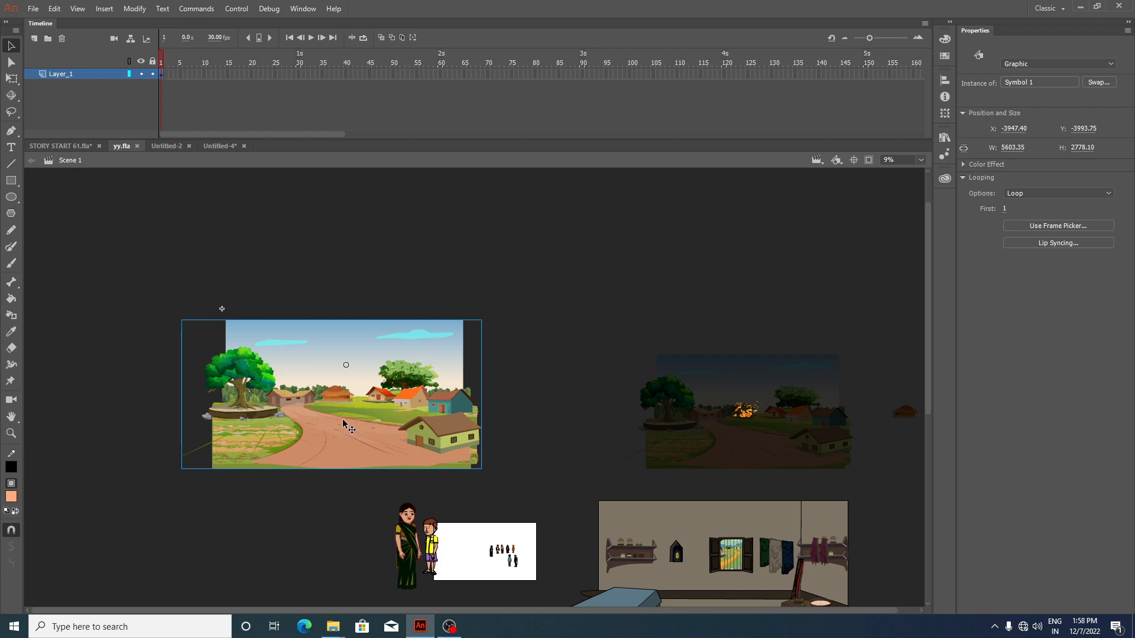
left_click(220, 146)
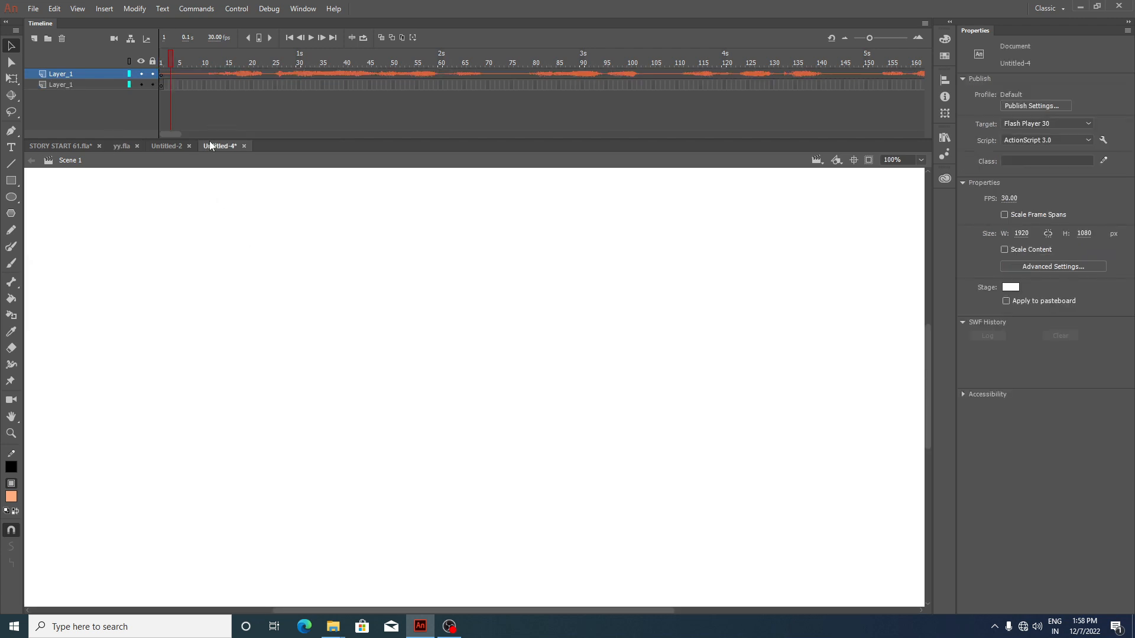
left_click(183, 86)
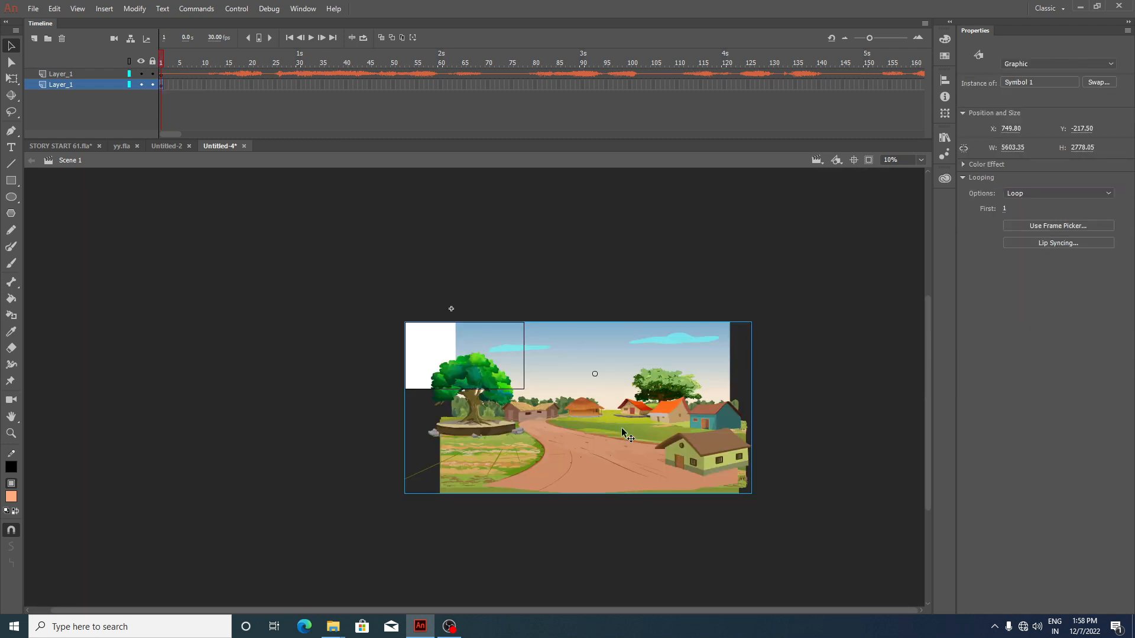
left_click_drag(621, 430, 490, 384)
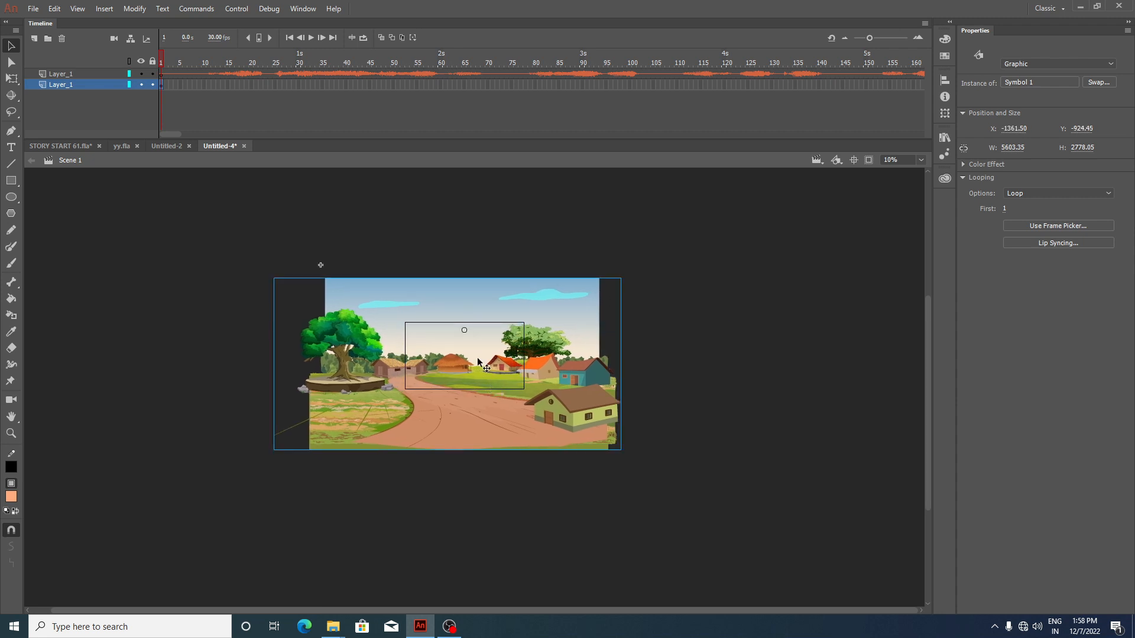
Step: Convert the village background on the stage to a Graphic symbol
key("F8")
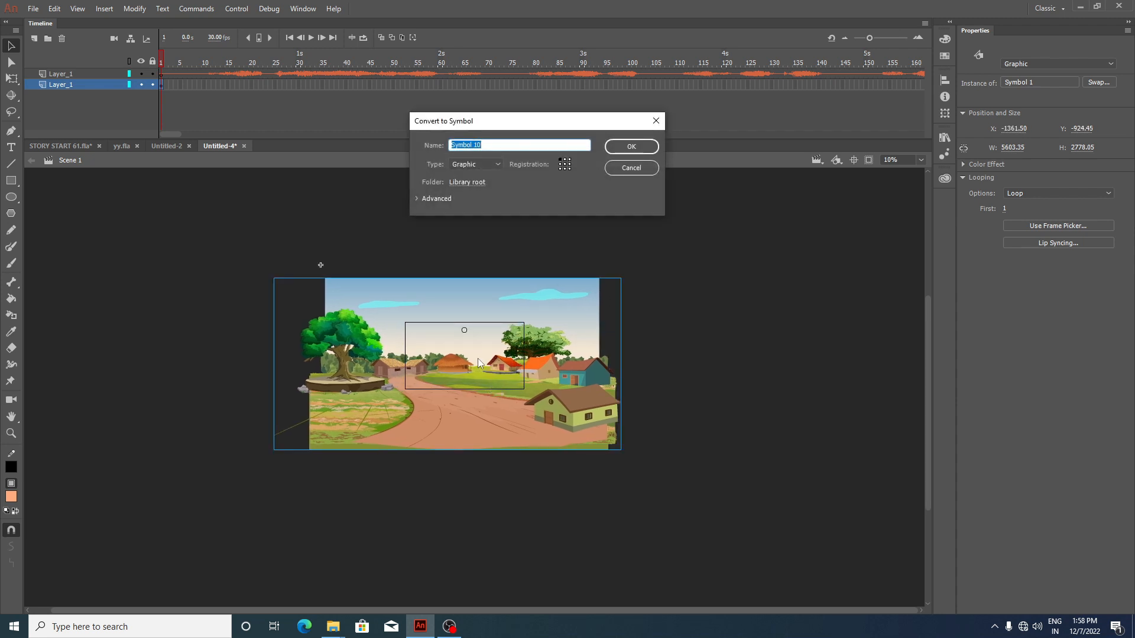
left_click(498, 166)
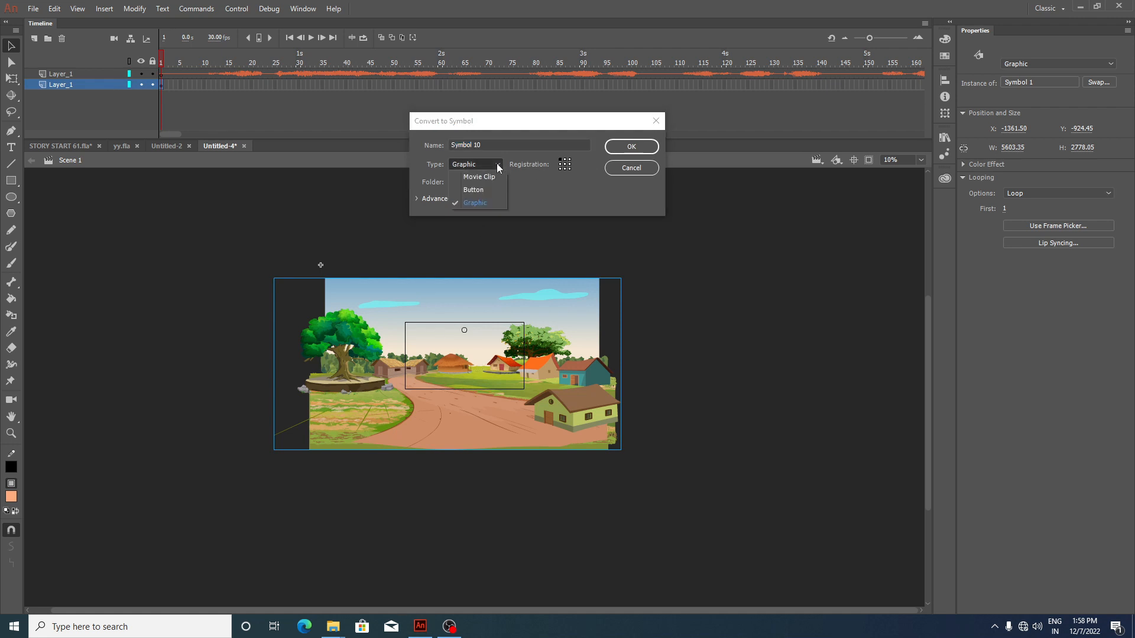
left_click(498, 166)
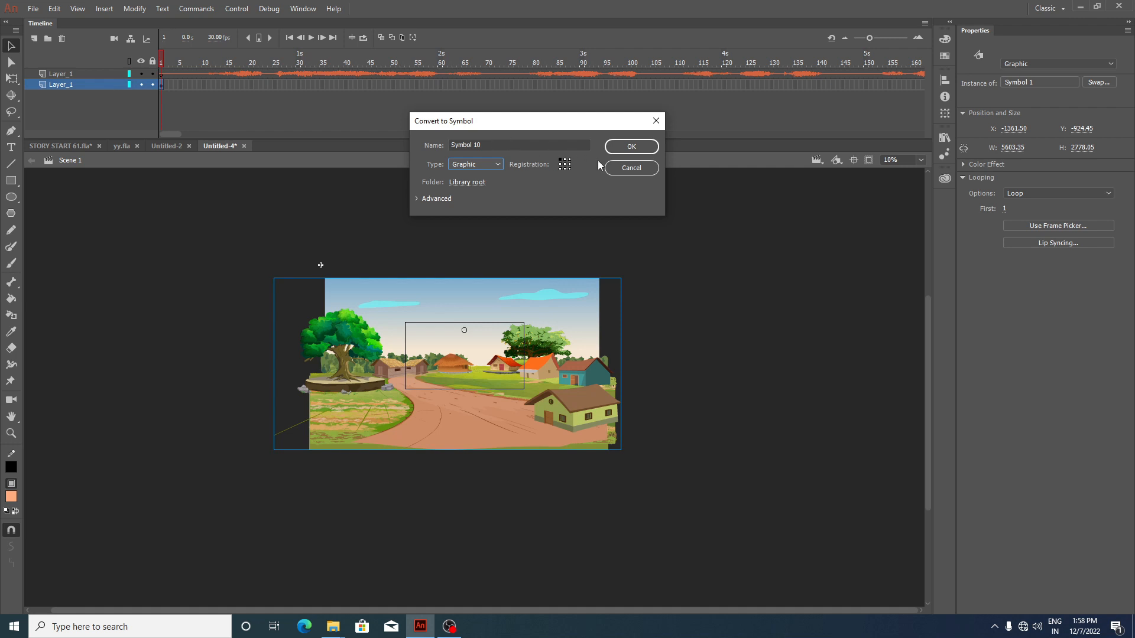
left_click(628, 146)
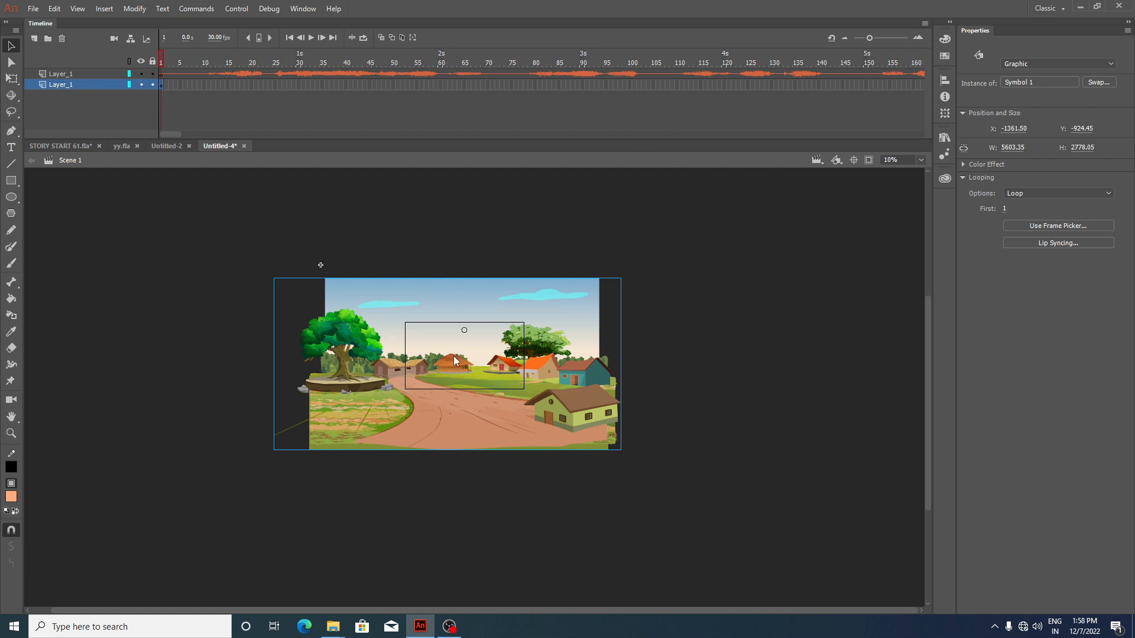
left_click(472, 339)
Step: Extend the background layer's frames to frame 832, at the end of the audio
left_click_drag(165, 134, 261, 158)
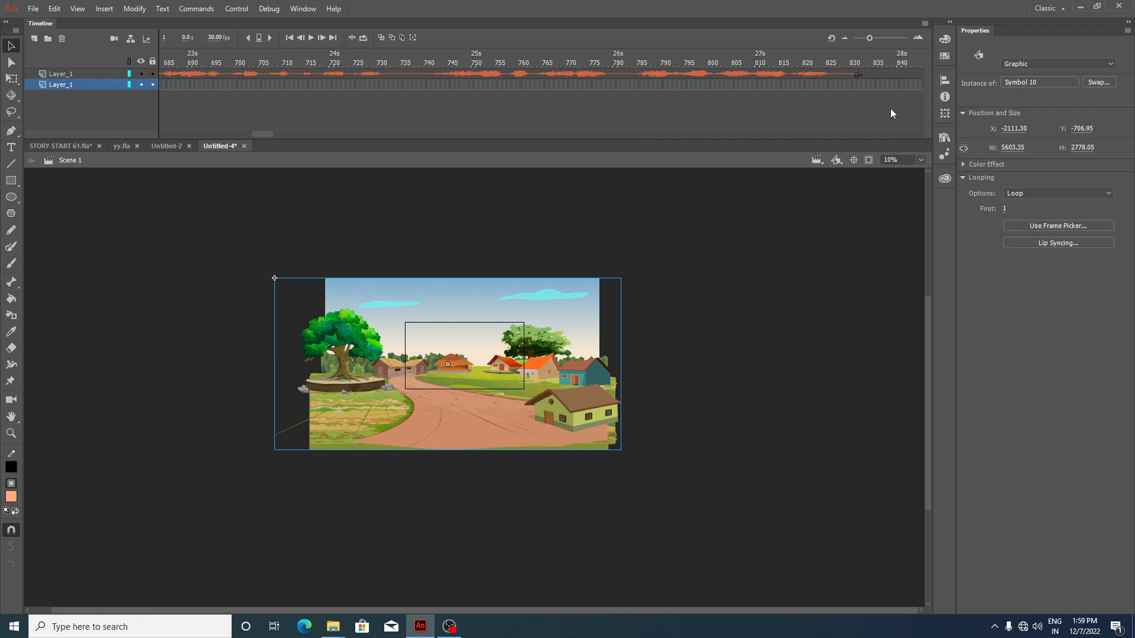
left_click(860, 84)
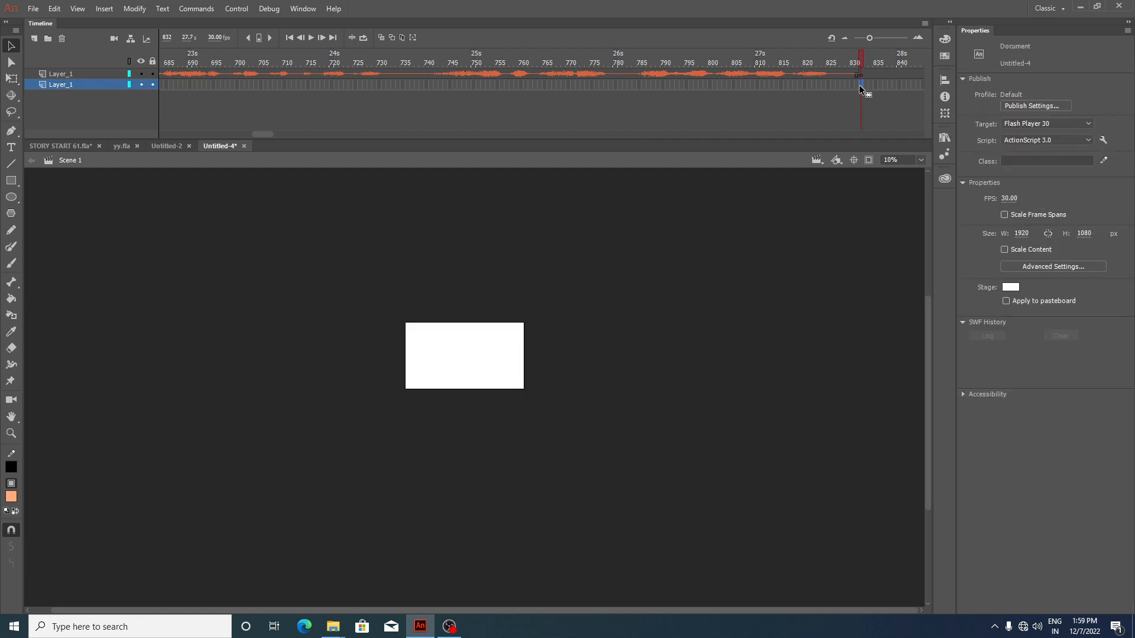
key("F5")
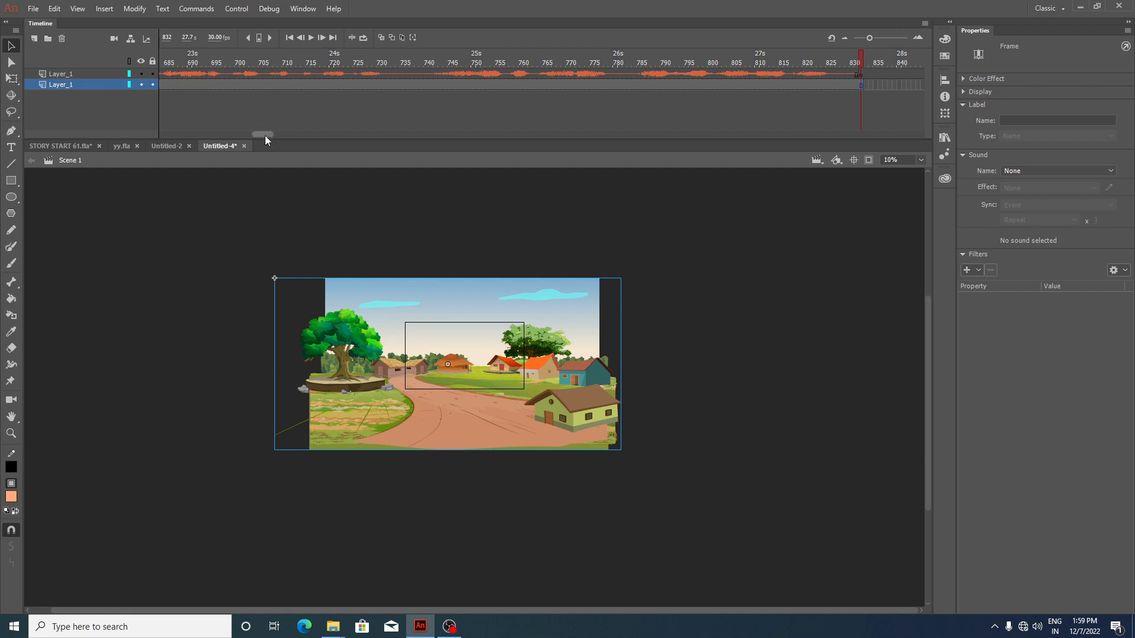
Step: Copy the audio layer from the main timeline and open the village background symbol for editing
left_click_drag(264, 135, 74, 136)
left_click(94, 72)
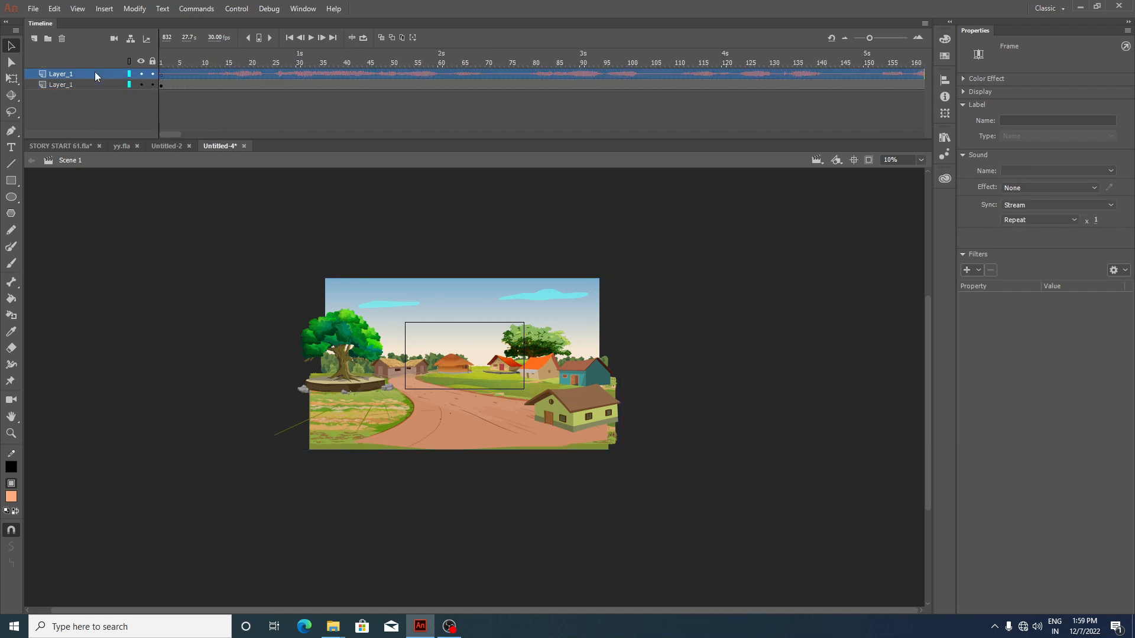
right_click(95, 72)
left_click(130, 179)
double_click(459, 378)
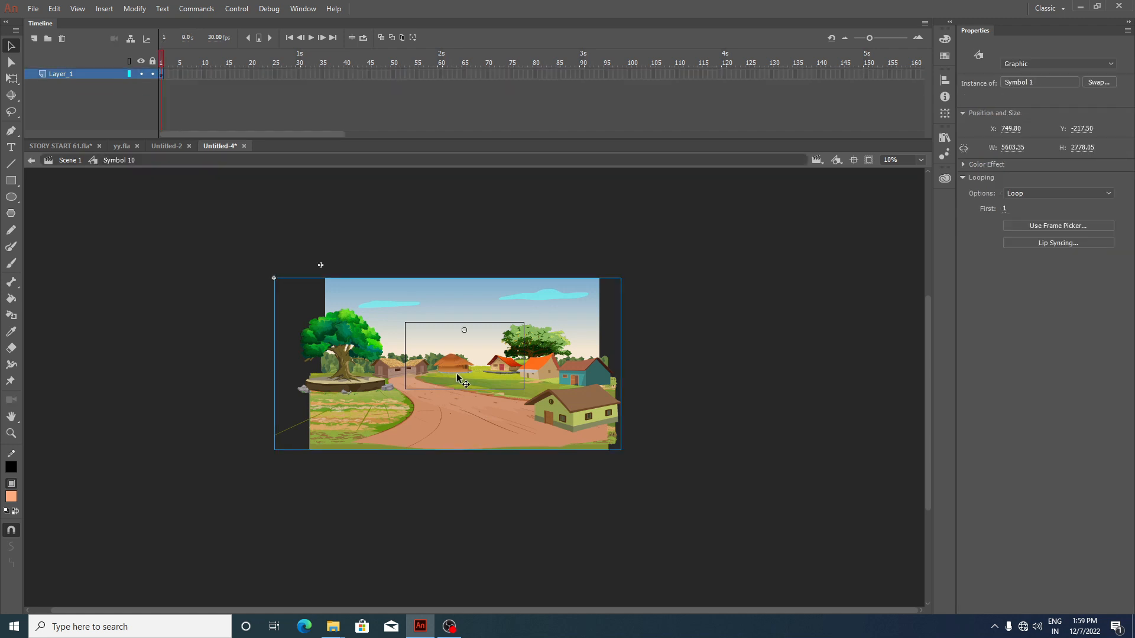
Step: Paste the audio layer into the background symbol and extend the background layer's frames to frame 3892, where the audio ends
right_click(88, 74)
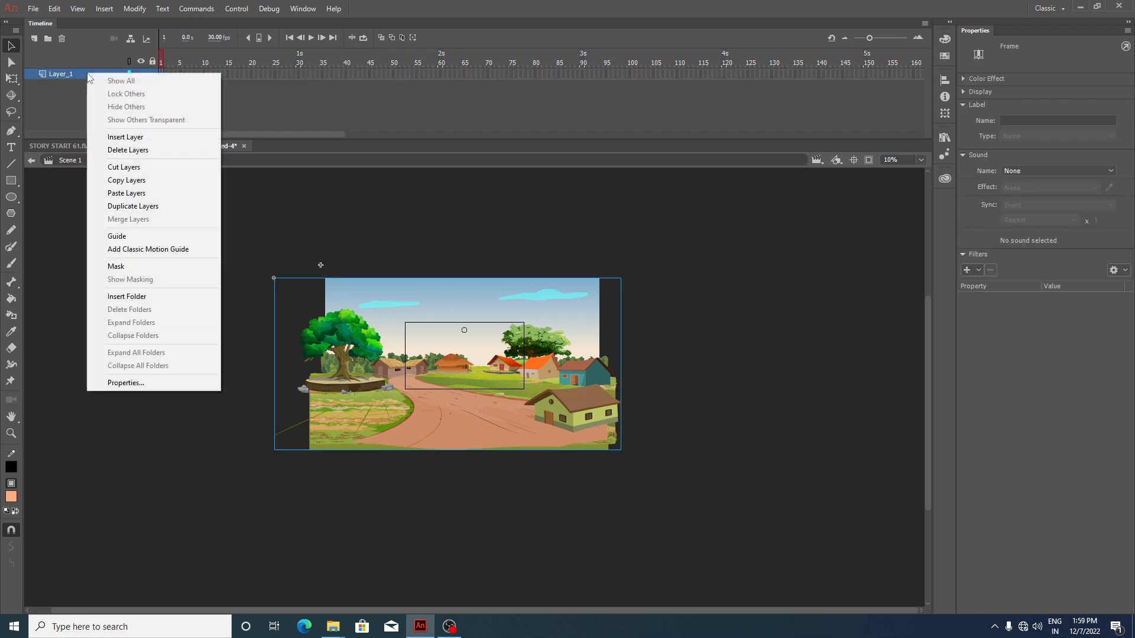
left_click(123, 194)
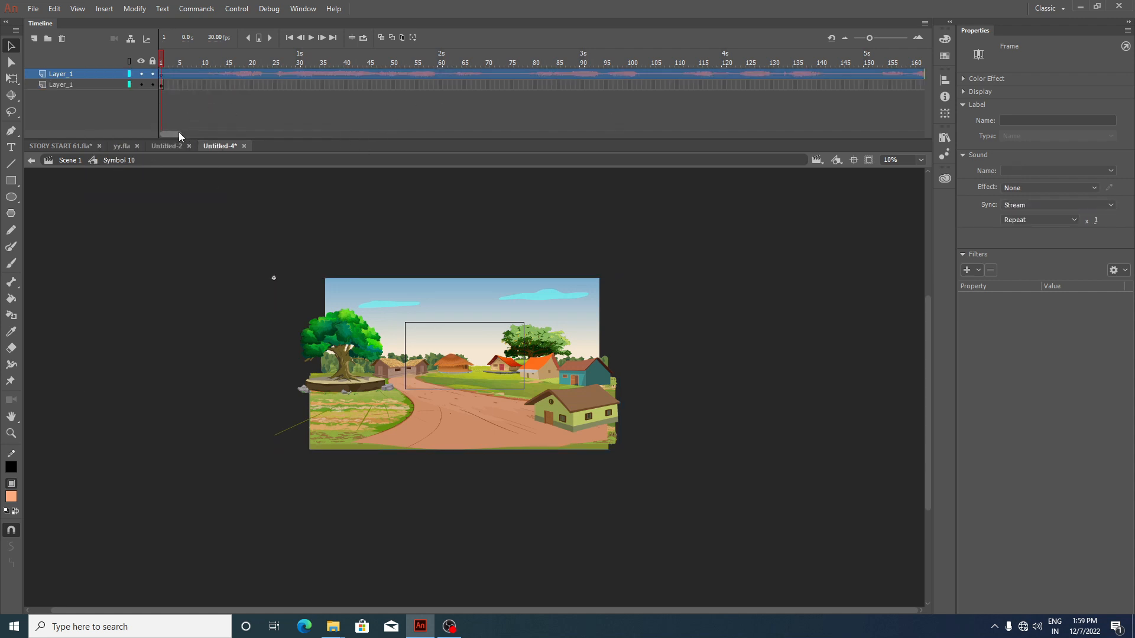
left_click_drag(178, 134, 680, 199)
left_click(836, 85)
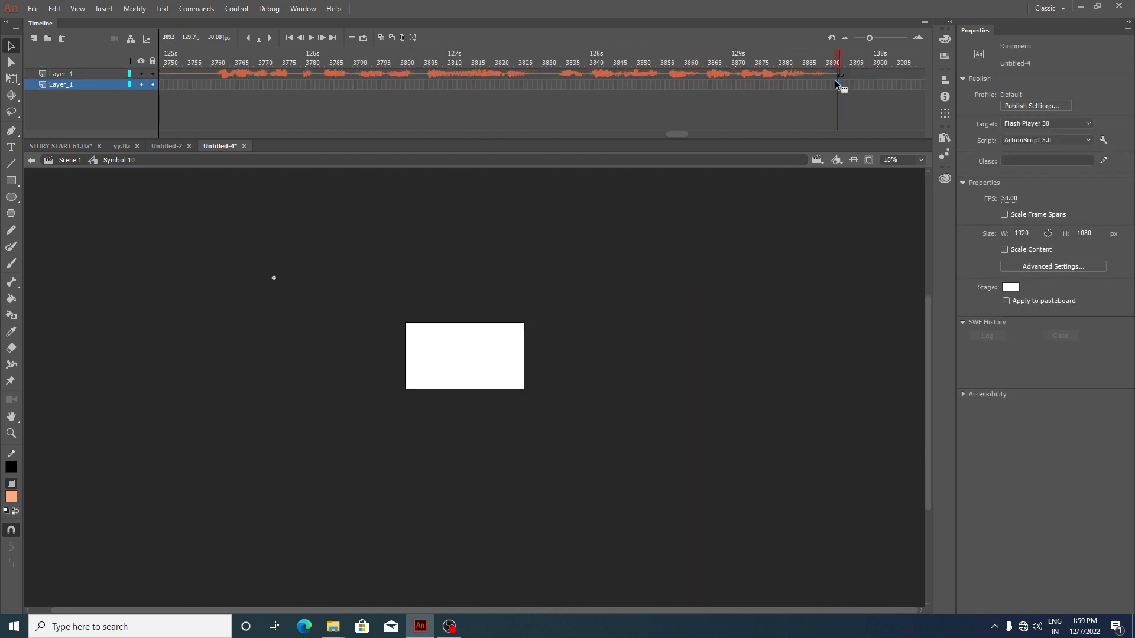
left_click(835, 80)
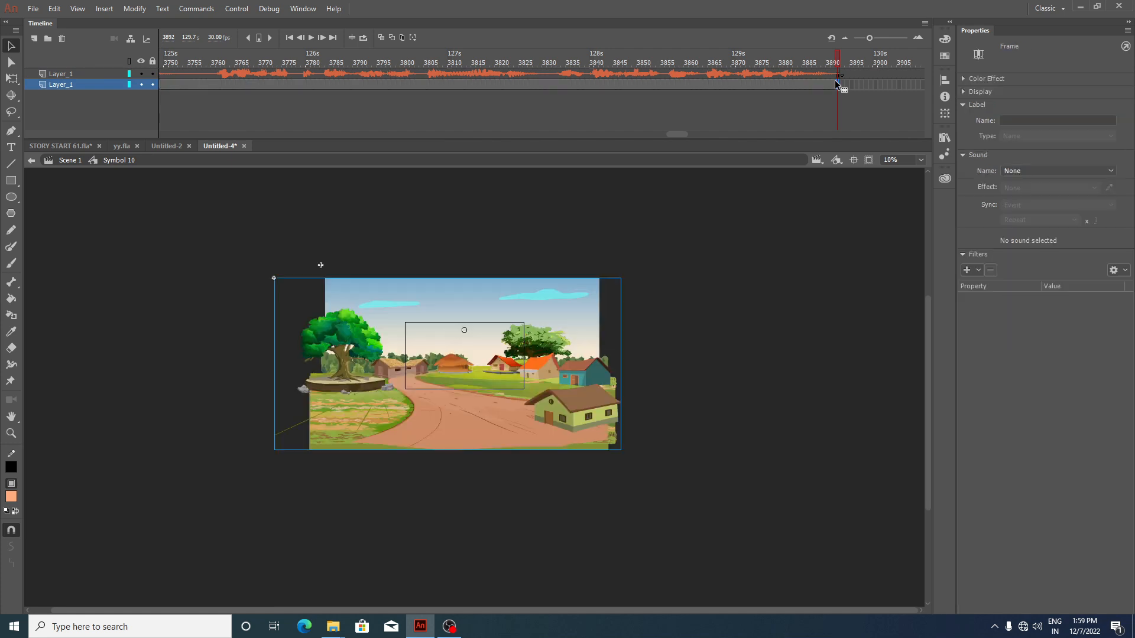
left_click_drag(673, 134, 606, 137)
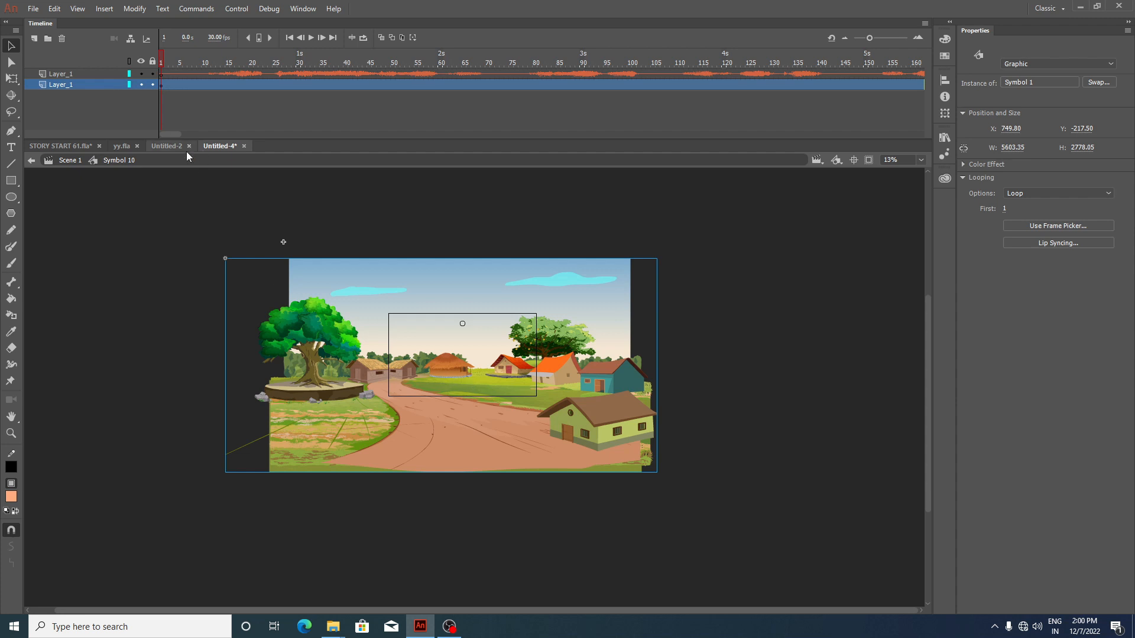
Step: In yy.fla, copy the smaller man in the brown vest and cream dhoti, at about X 1223, Y 481
left_click(126, 147)
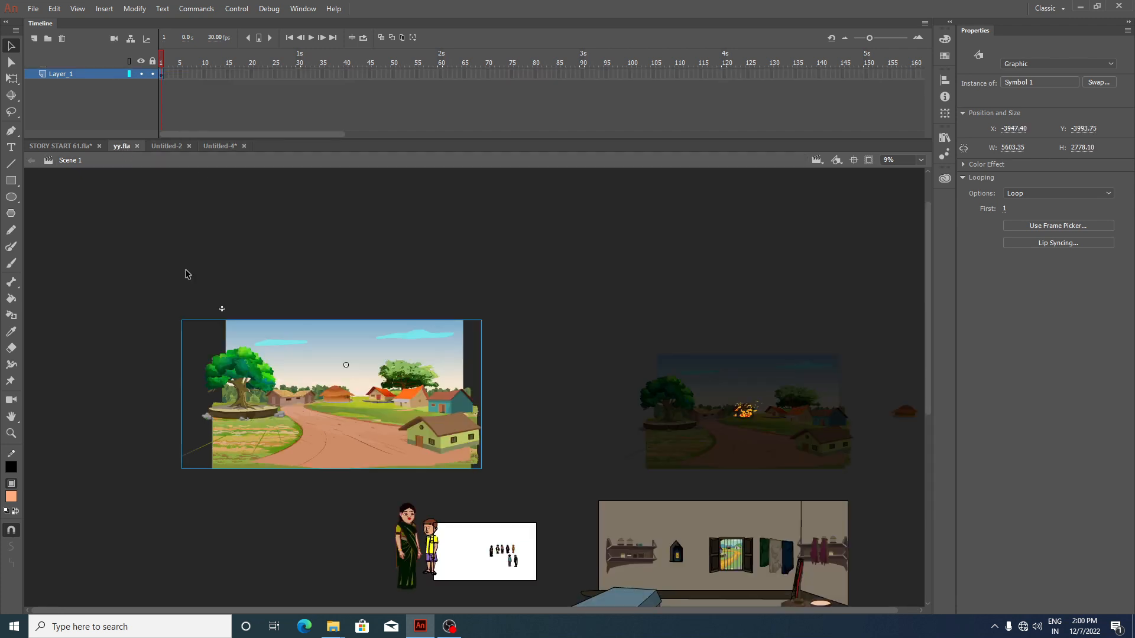
scroll(492, 552, "up", 5)
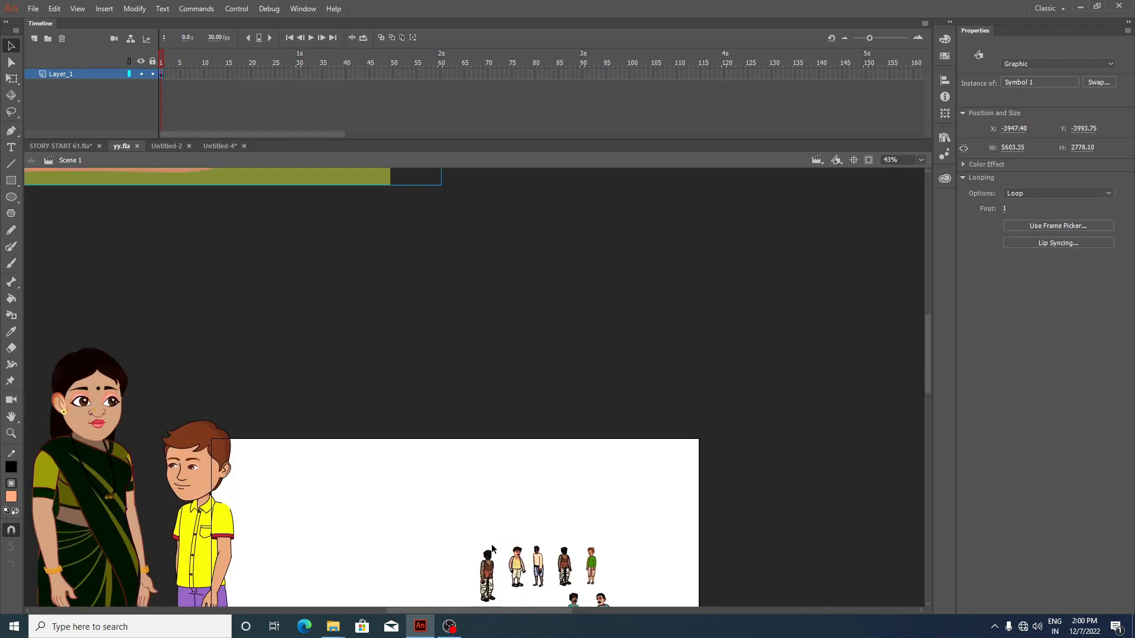
scroll(495, 448, "up", 5)
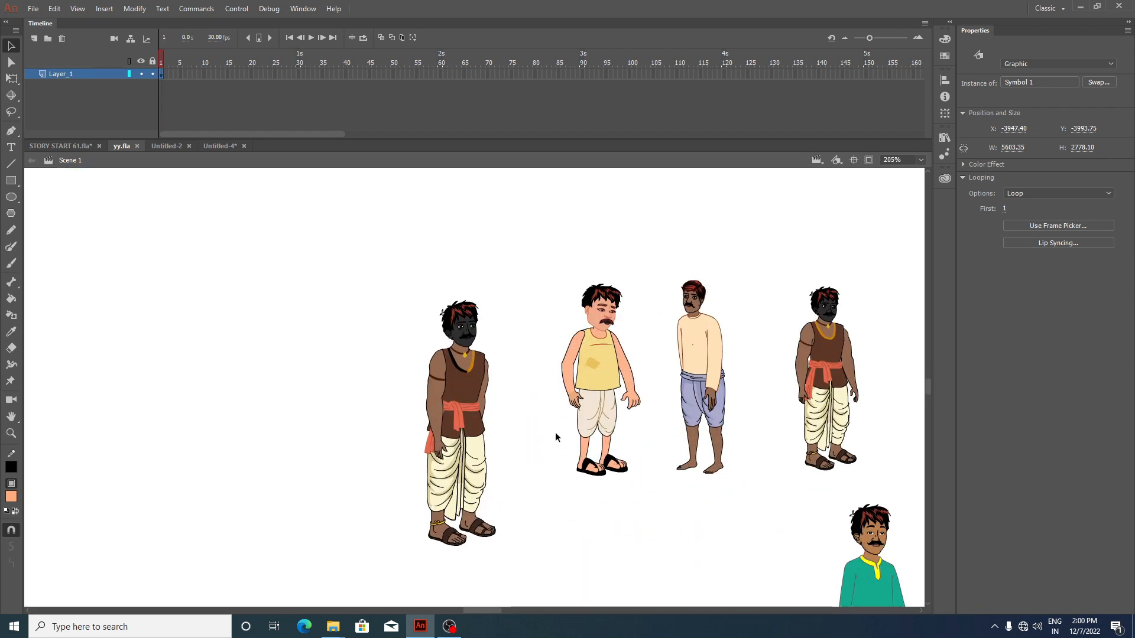
left_click(461, 440)
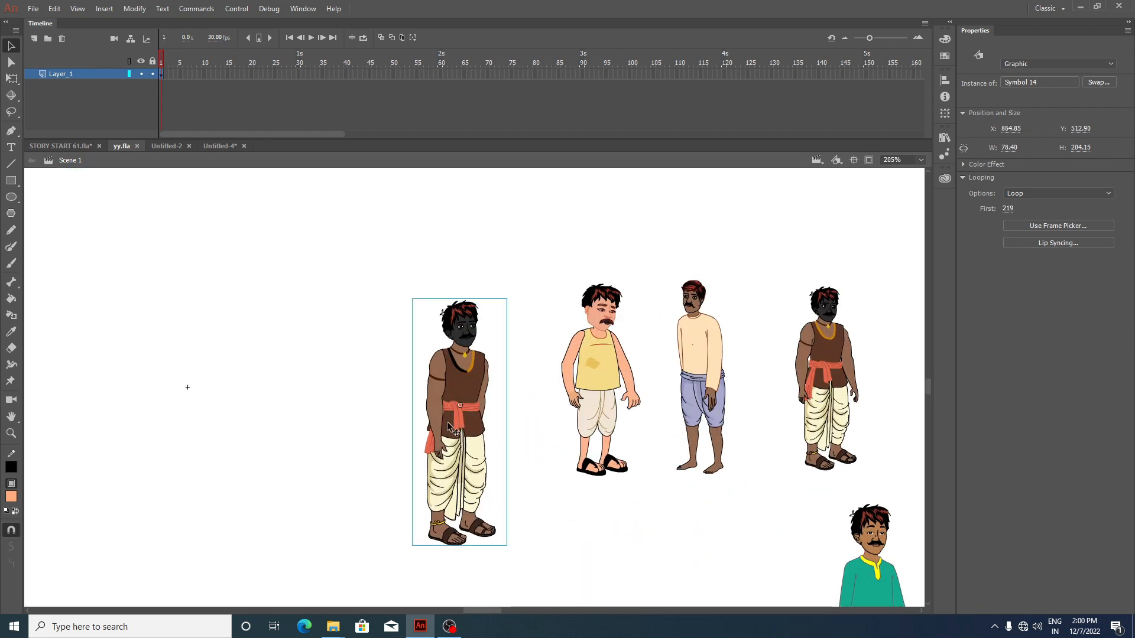
left_click(827, 378)
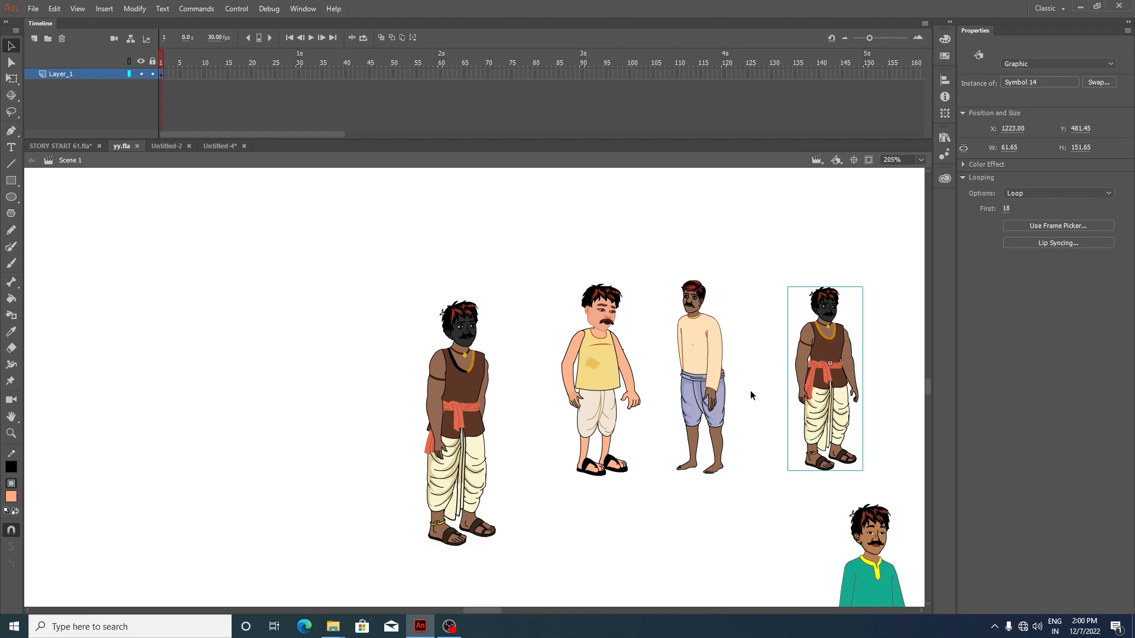
Step: In Untitled-4, add a layer between the audio and background layers, paste the character there and place him at the round hut
left_click(220, 149)
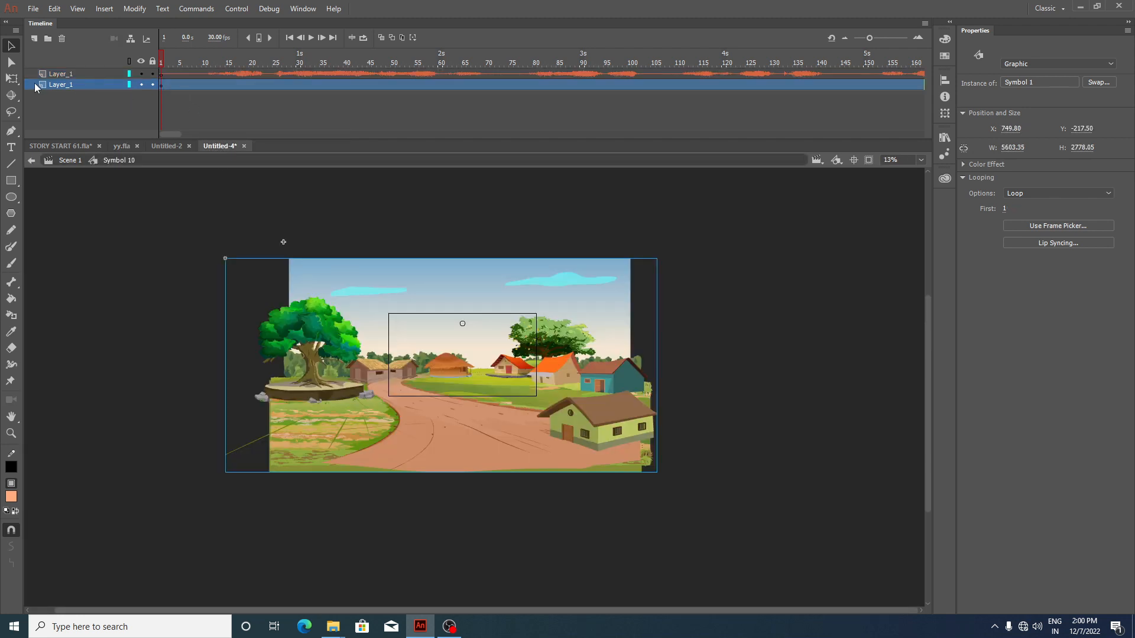
left_click(32, 40)
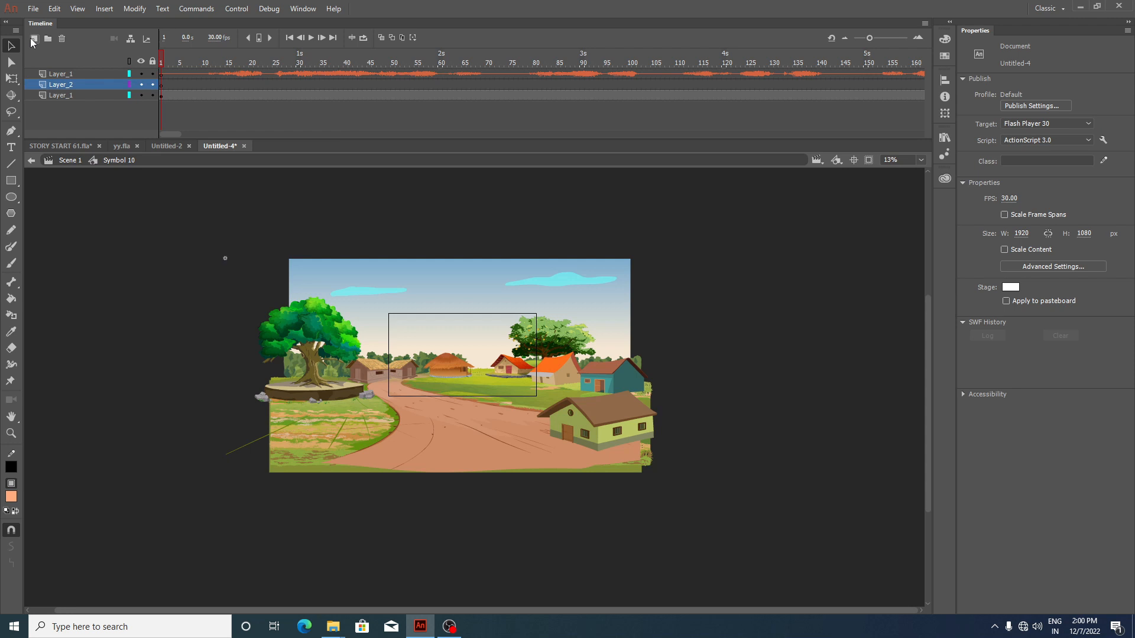
left_click(161, 85)
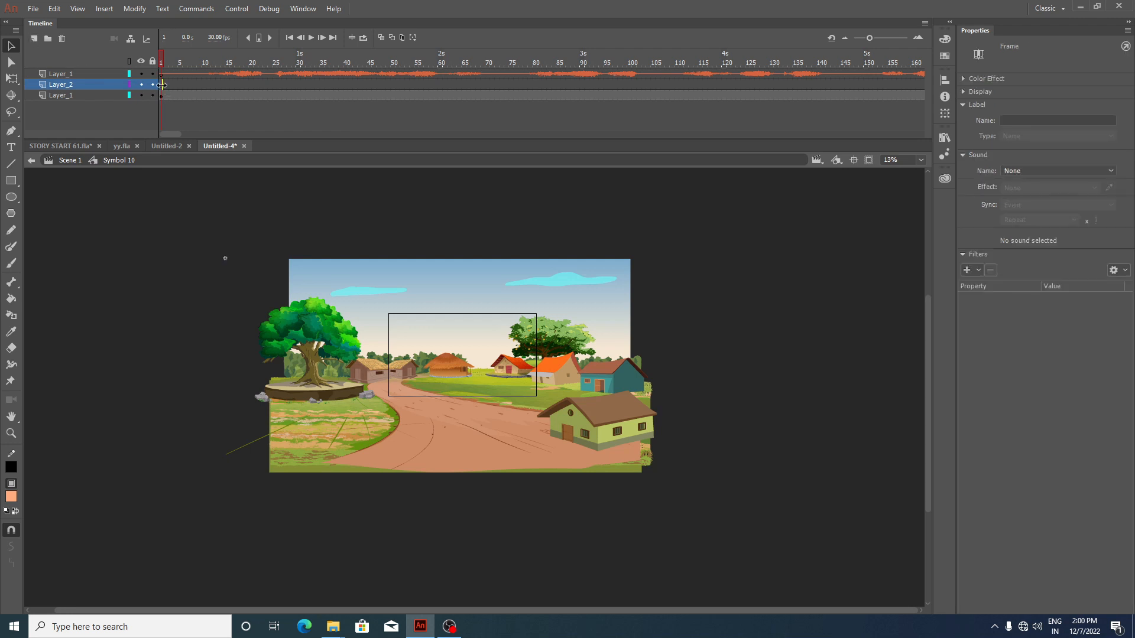
key("ctrl+v")
scroll(493, 401, "up", 3)
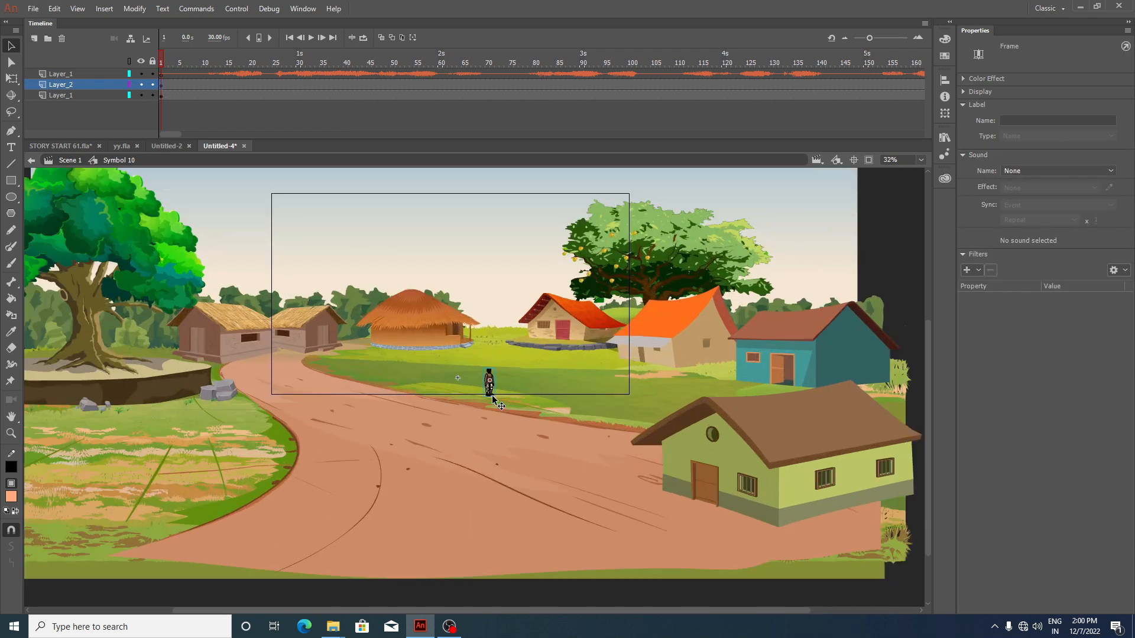
scroll(494, 400, "up", 3)
scroll(493, 401, "up", 1)
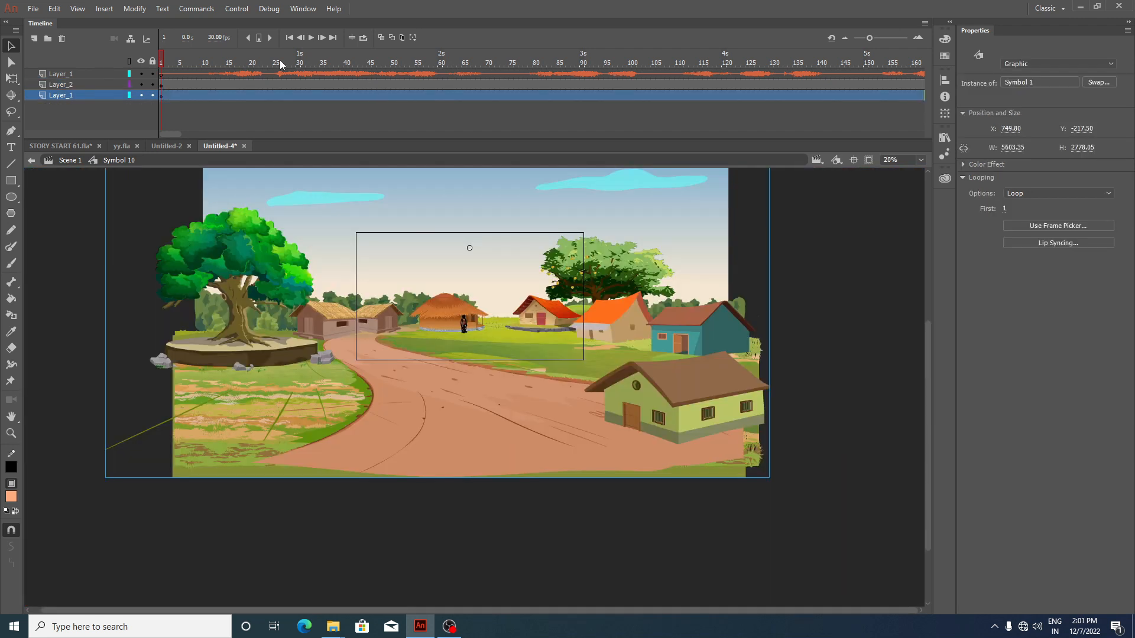
Step: Select the first frames of both the character and background layers and scale their contents together to 500%
left_click(279, 61)
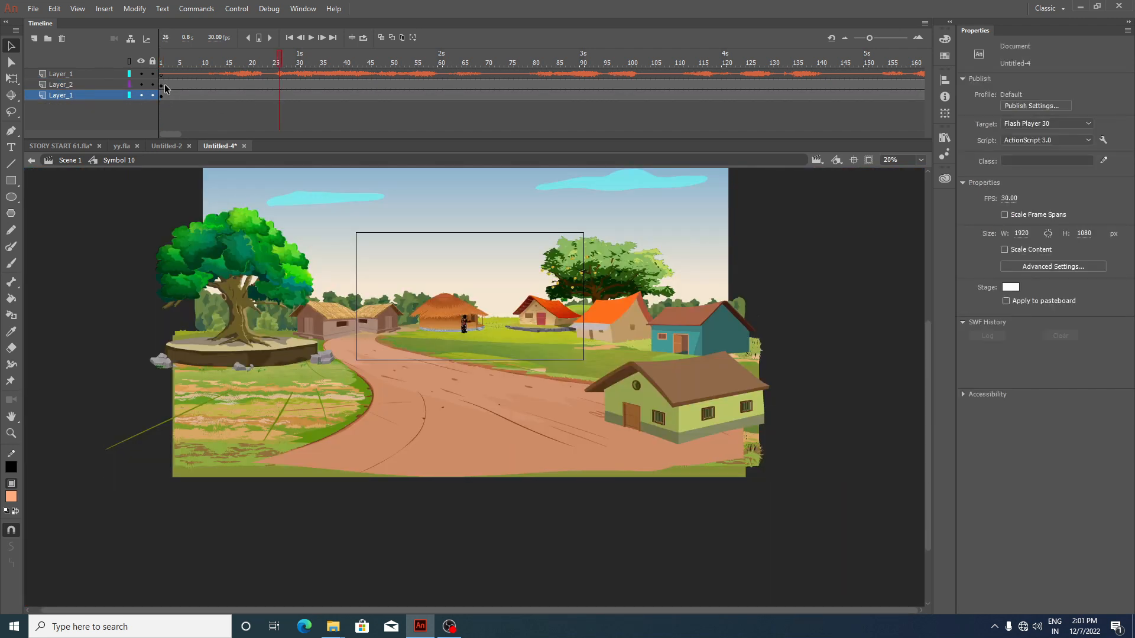
left_click_drag(162, 84, 161, 102)
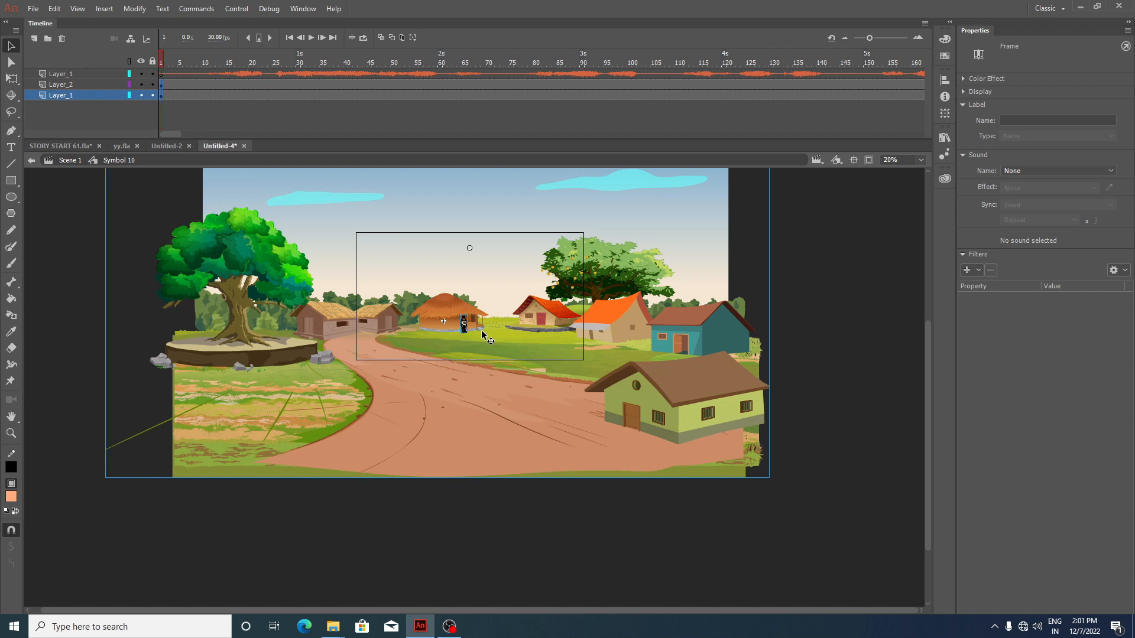
key("ctrl+alt+s")
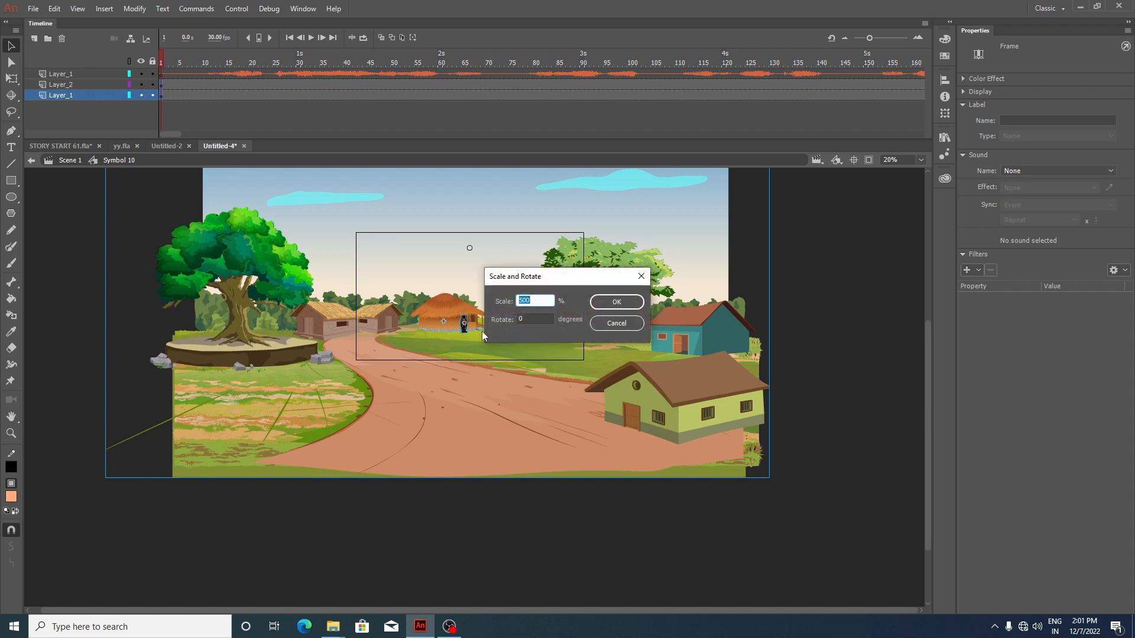
type("500")
key("Return")
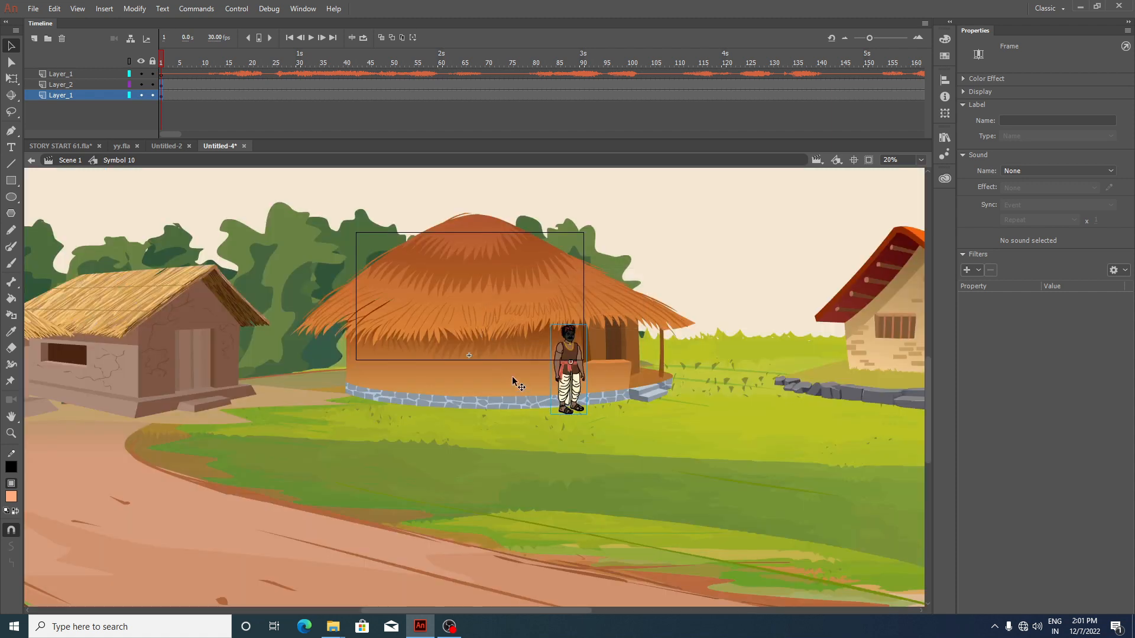
Step: Move the character and background together to about X -12109, Y -6025 and clip the content outside the stage
left_click_drag(512, 376, 406, 320)
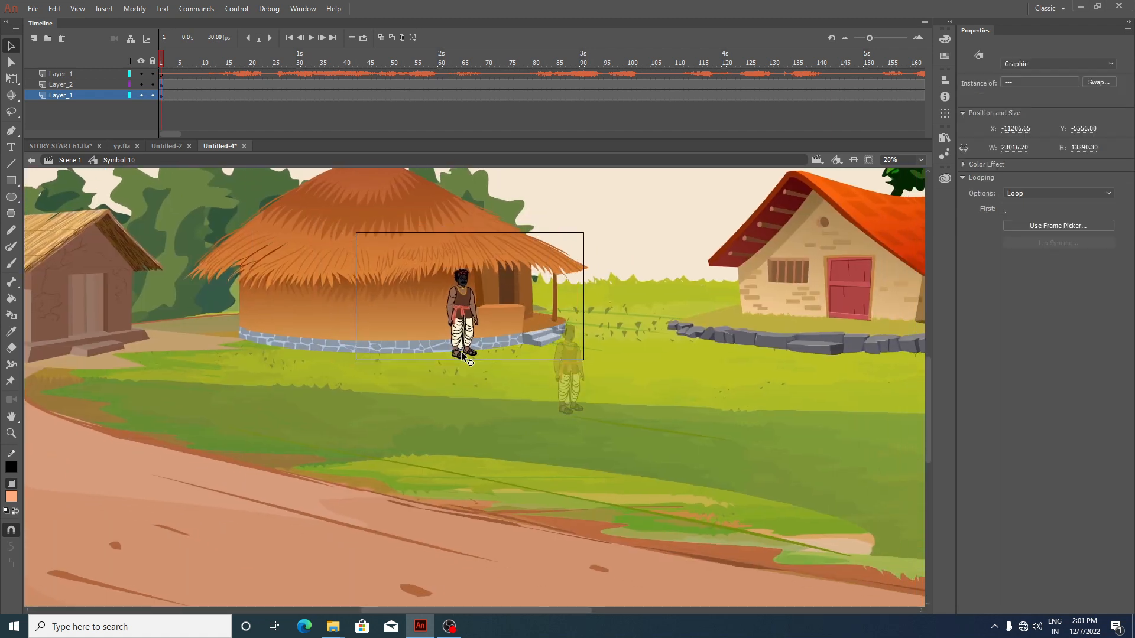
left_click(868, 159)
scroll(459, 297, "up", 2)
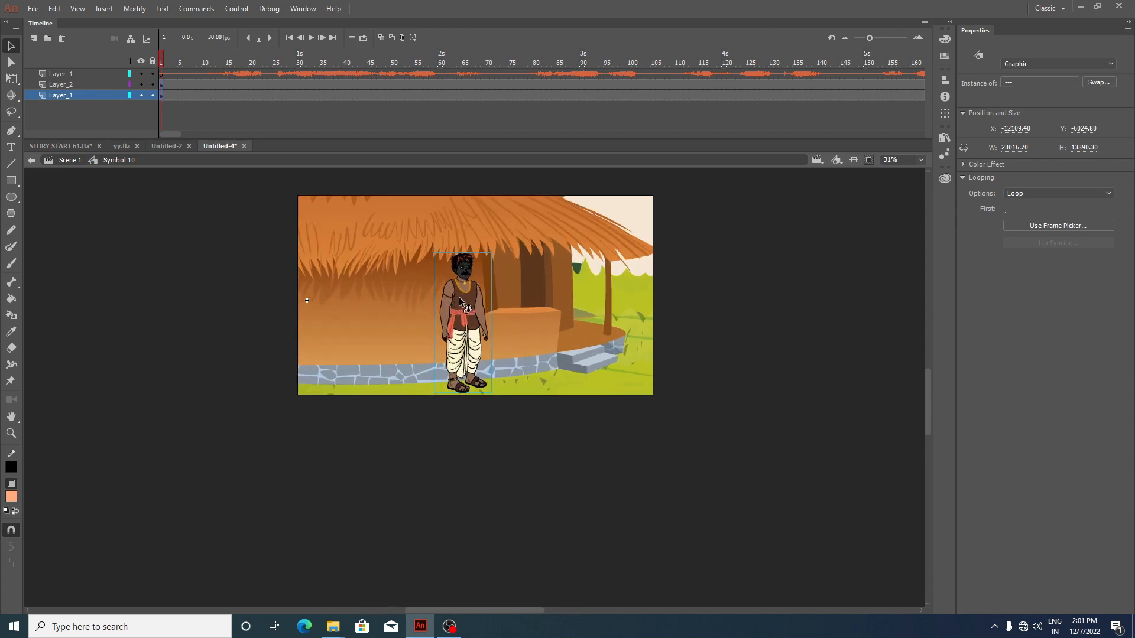
scroll(460, 302, "up", 1)
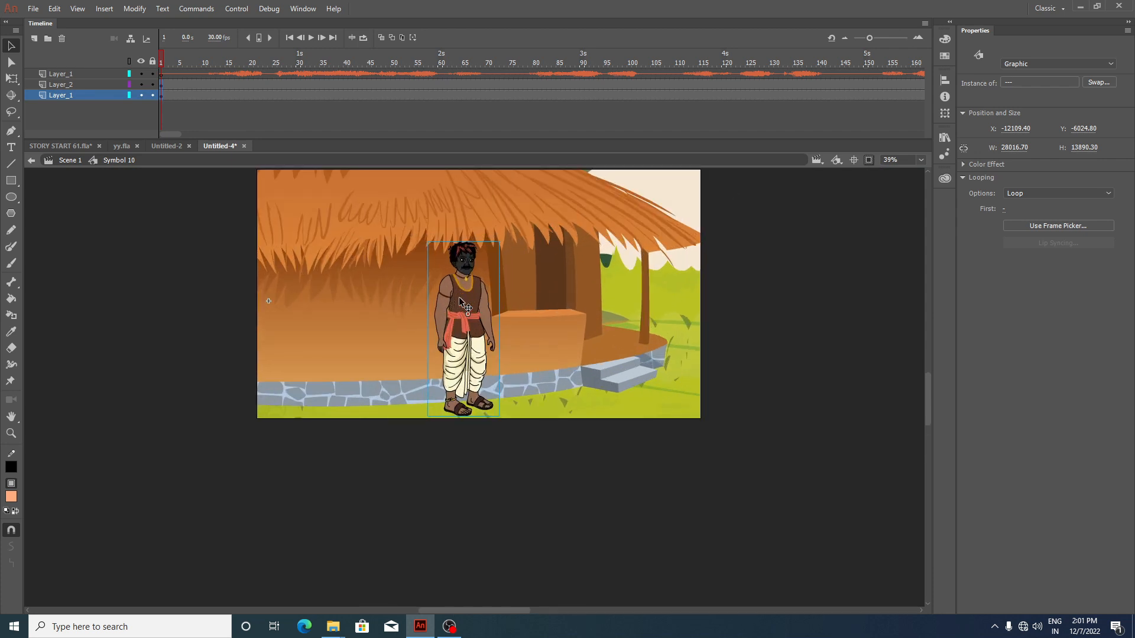
Step: Scale the character and background together to 200% and reposition them at about X -27186, Y -13220
key("ctrl+alt+s")
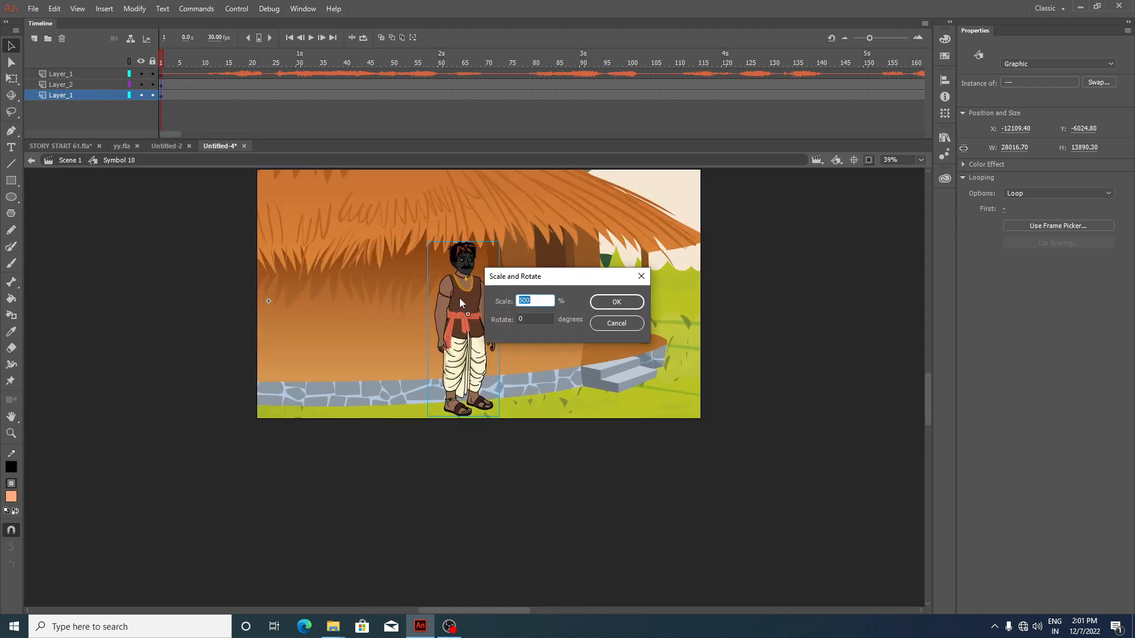
type("200")
key("Return")
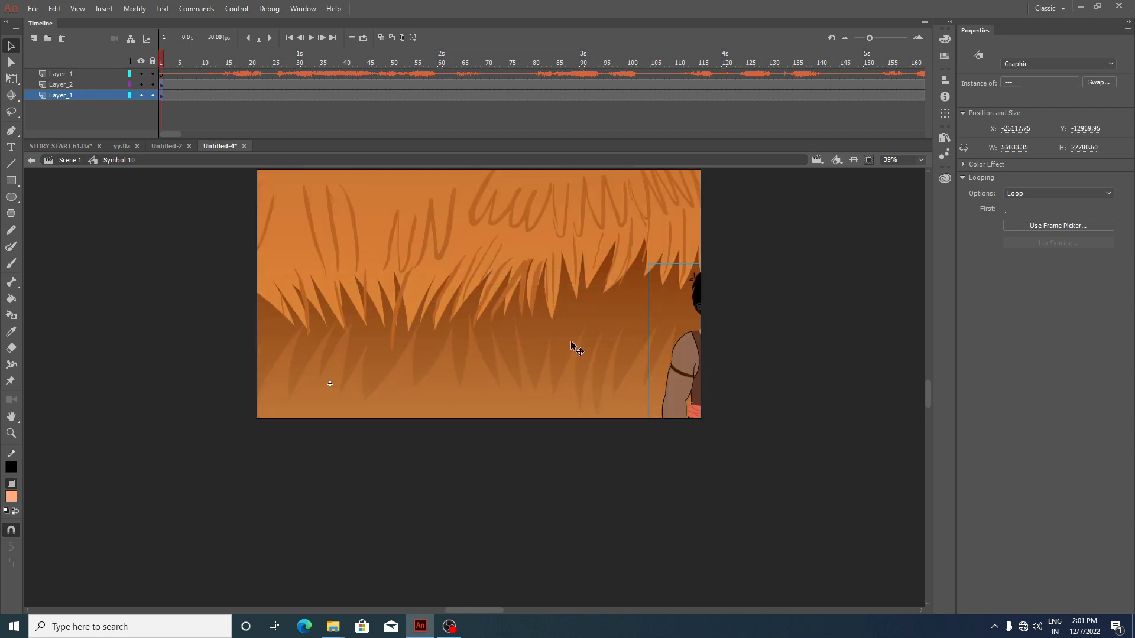
left_click_drag(570, 341, 323, 283)
left_click_drag(574, 319, 580, 367)
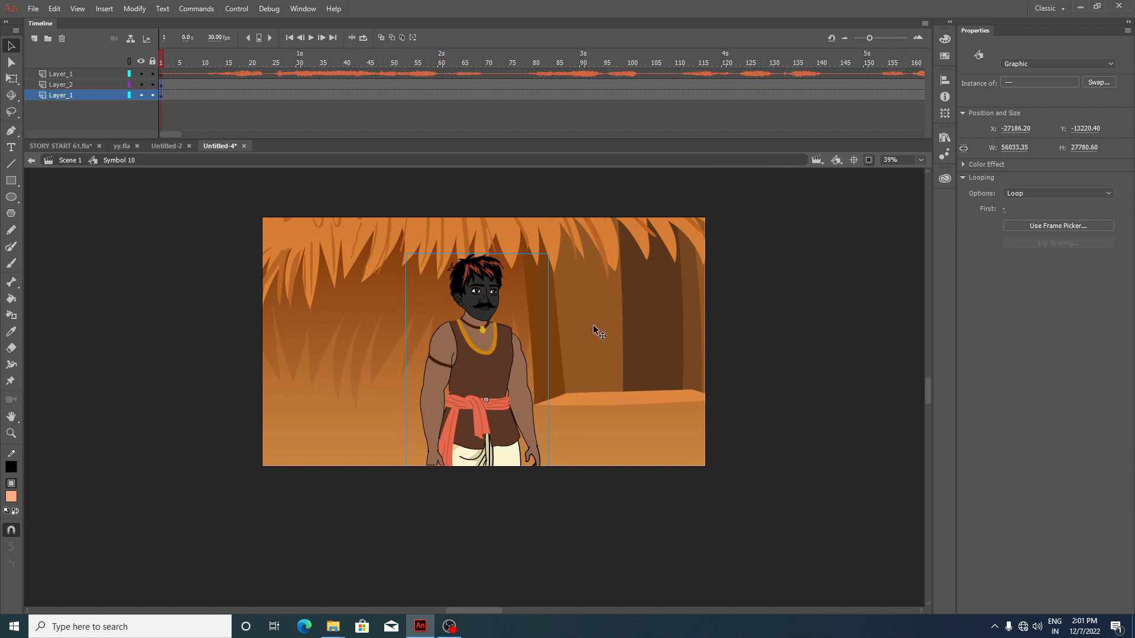
scroll(597, 426, "down", 4)
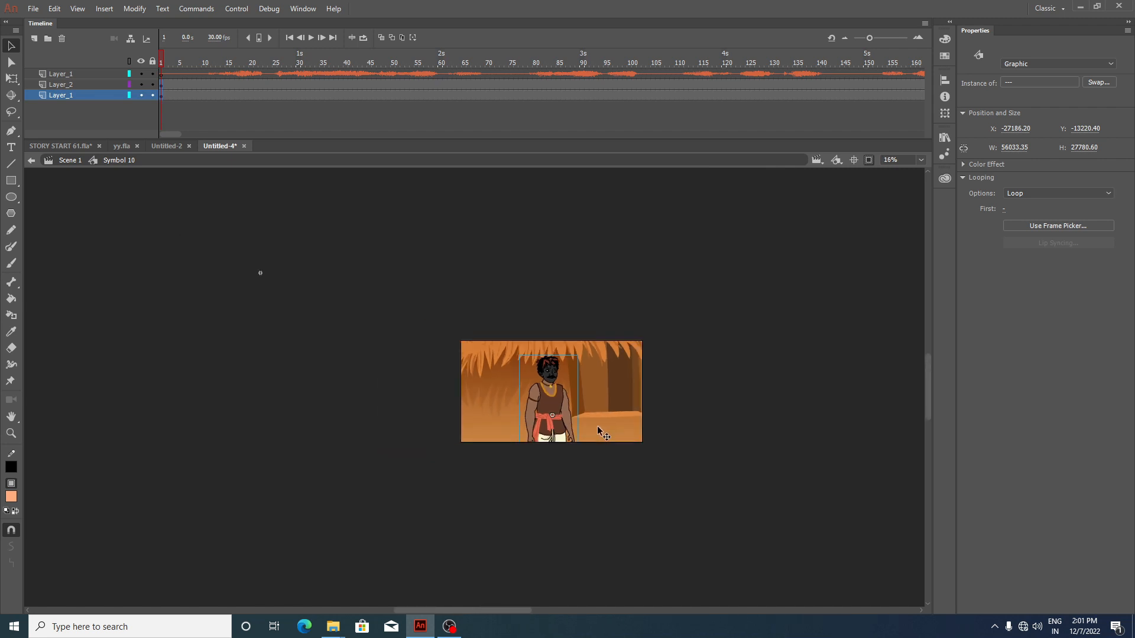
scroll(591, 401, "up", 3)
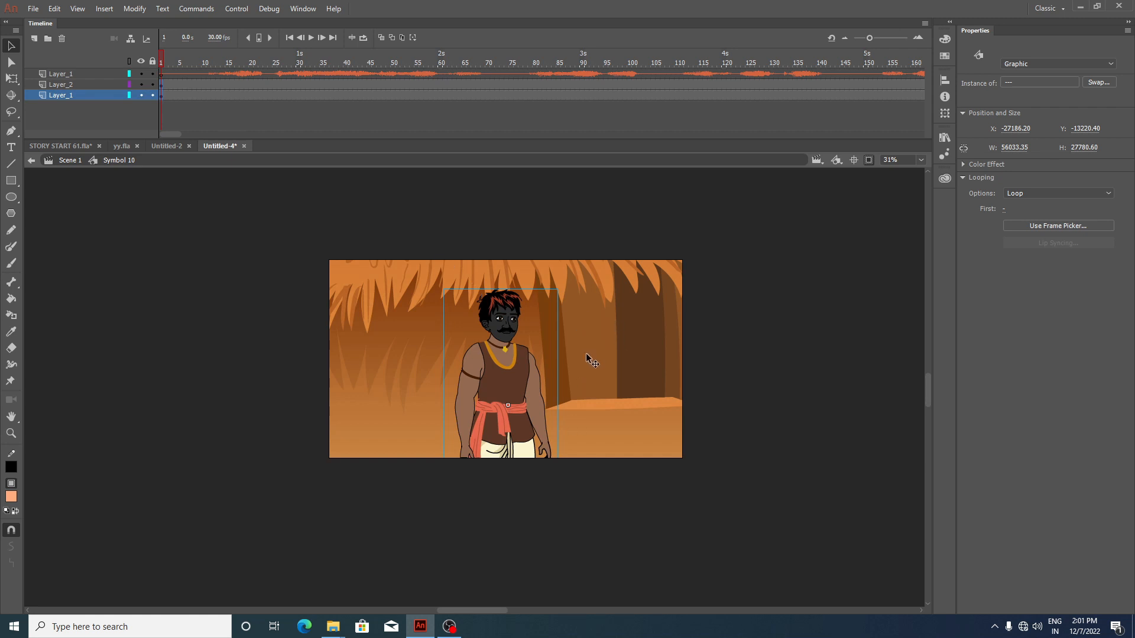
Step: Preview the pose at frame 10, return to frame 1, and scale only the village background down to about 35860 wide
left_click(205, 63)
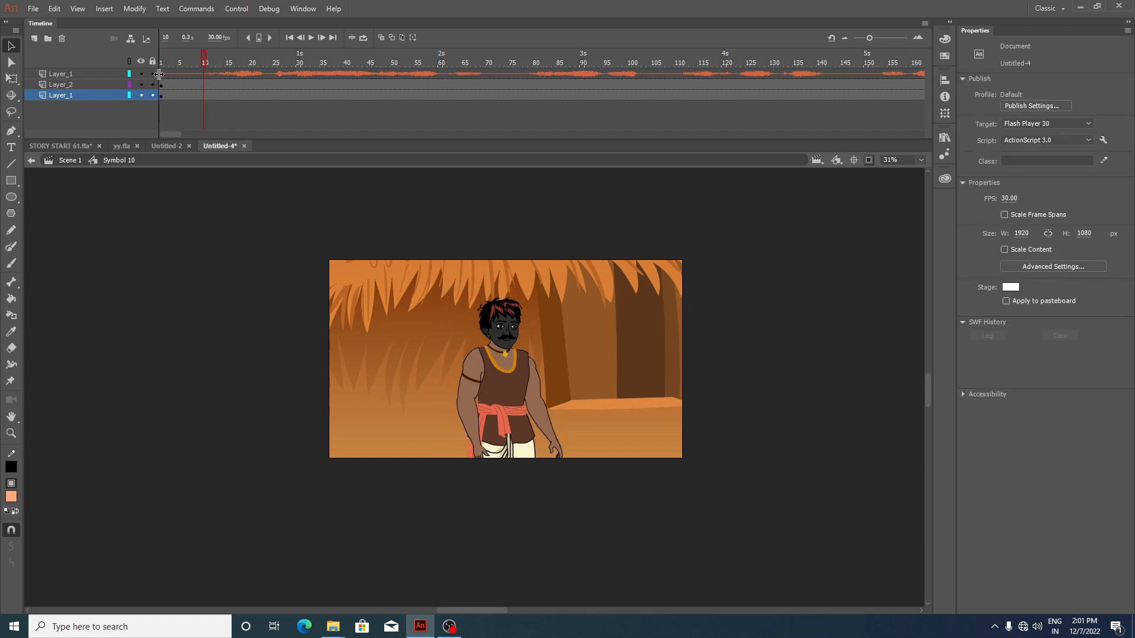
left_click(165, 65)
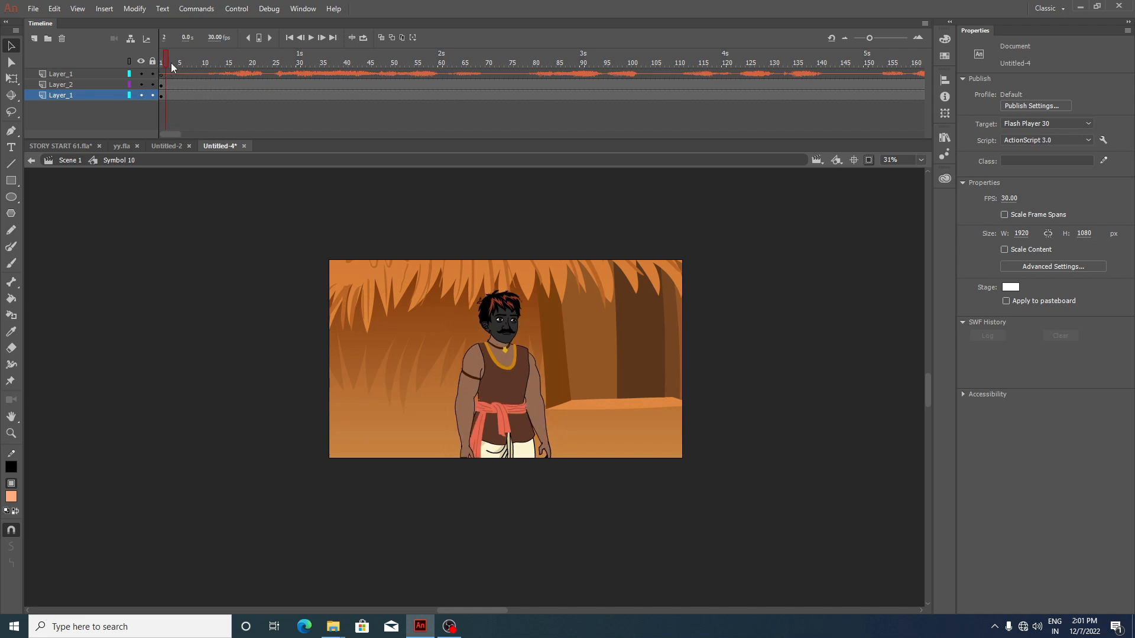
left_click(161, 65)
left_click(570, 382)
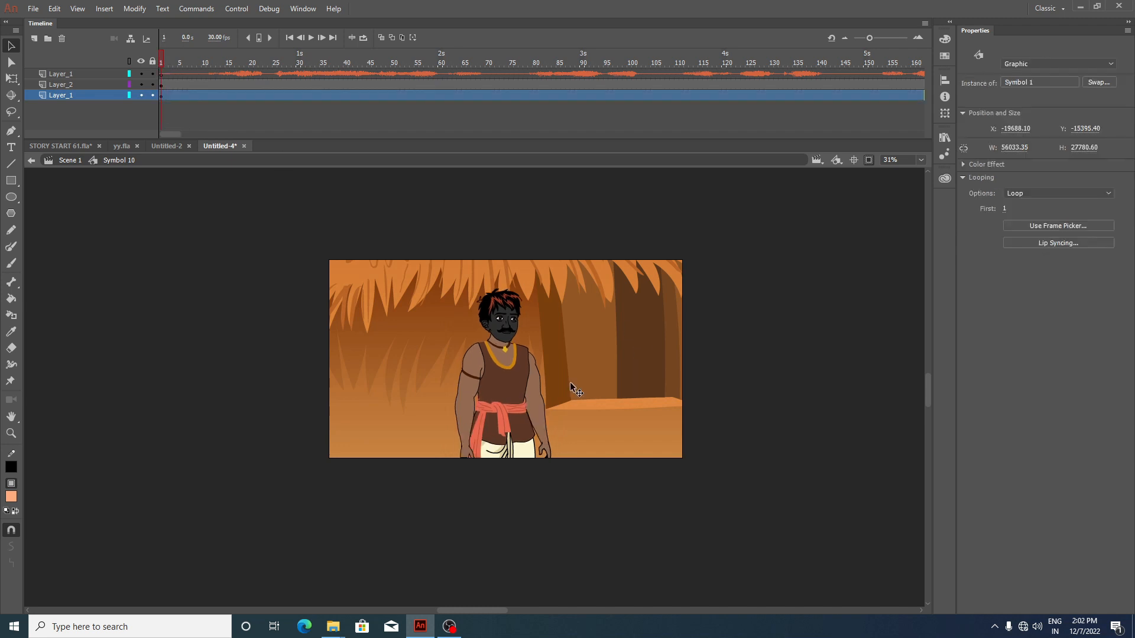
key("ctrl+alt+s")
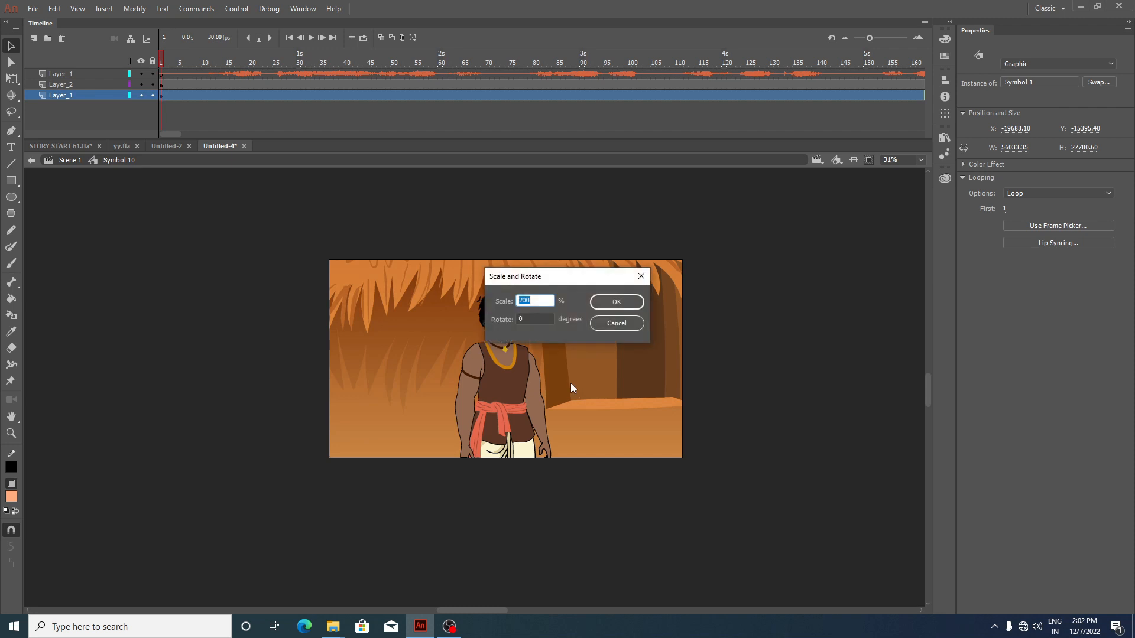
key("Return")
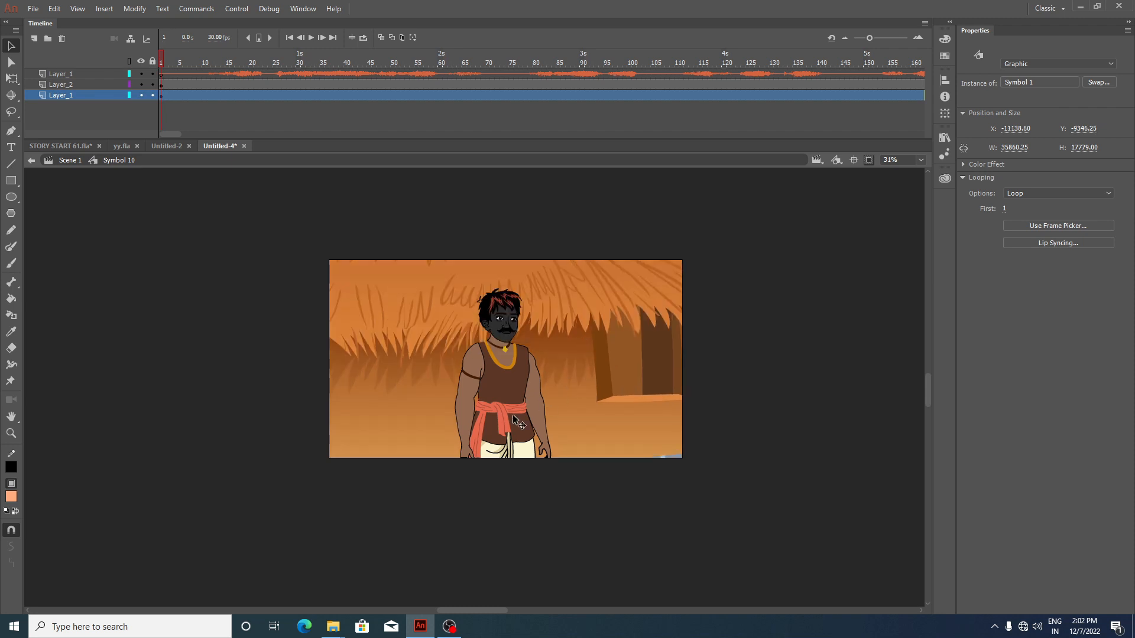
Step: Enlarge the character into a waist-up framing and the background to about 39446 wide, checking the pose at frame 11
left_click(509, 416)
key("ctrl+alt+s")
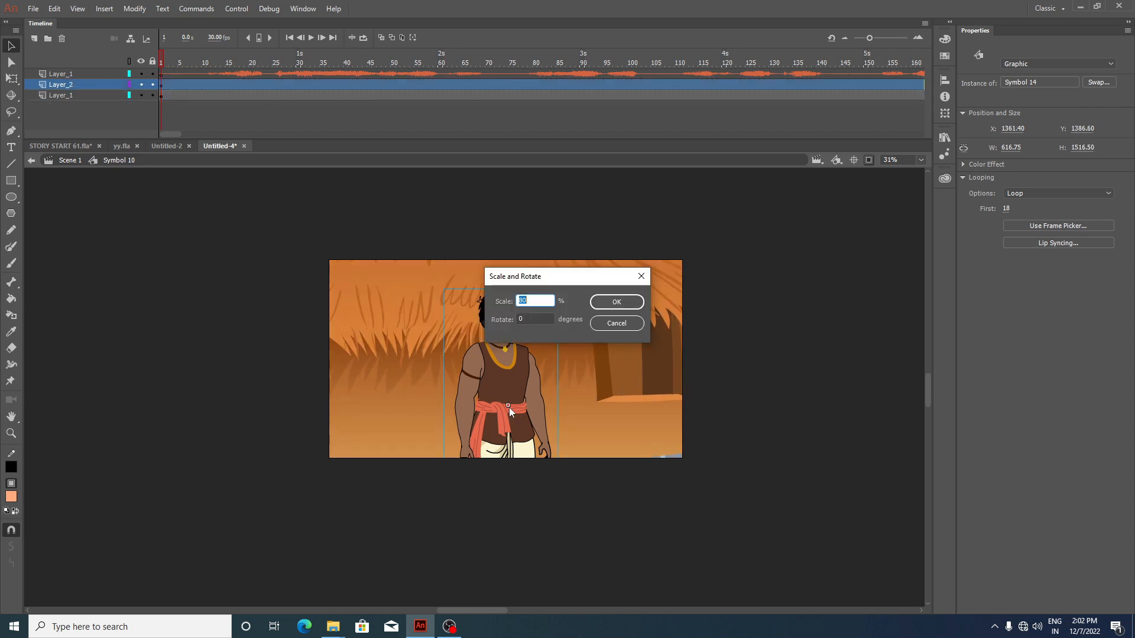
type("1")
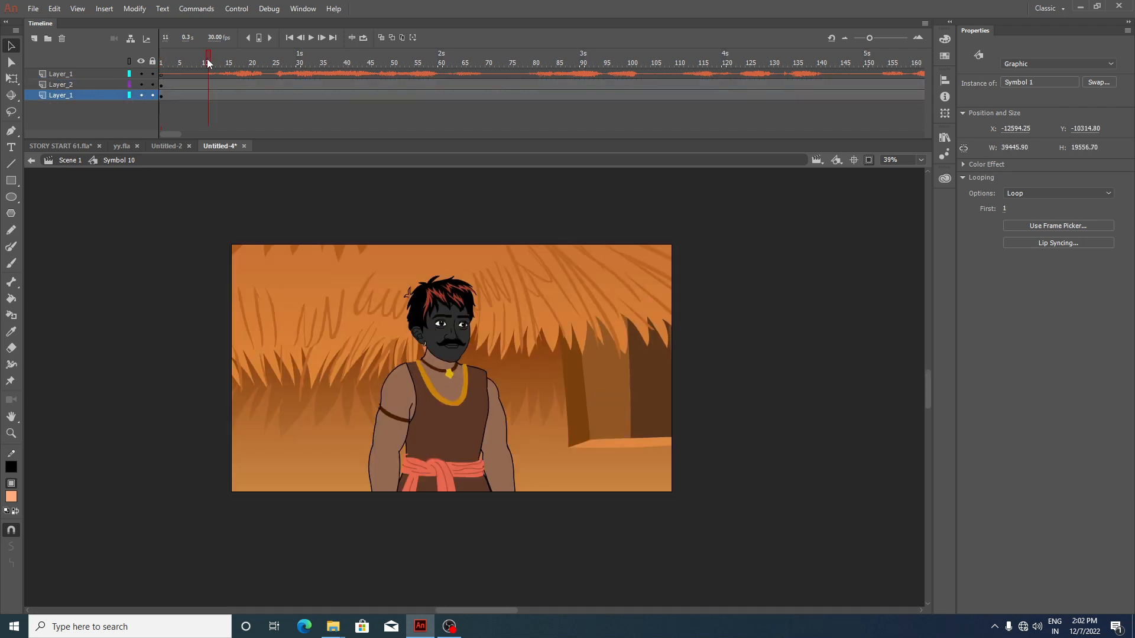
left_click(208, 63)
left_click(161, 63)
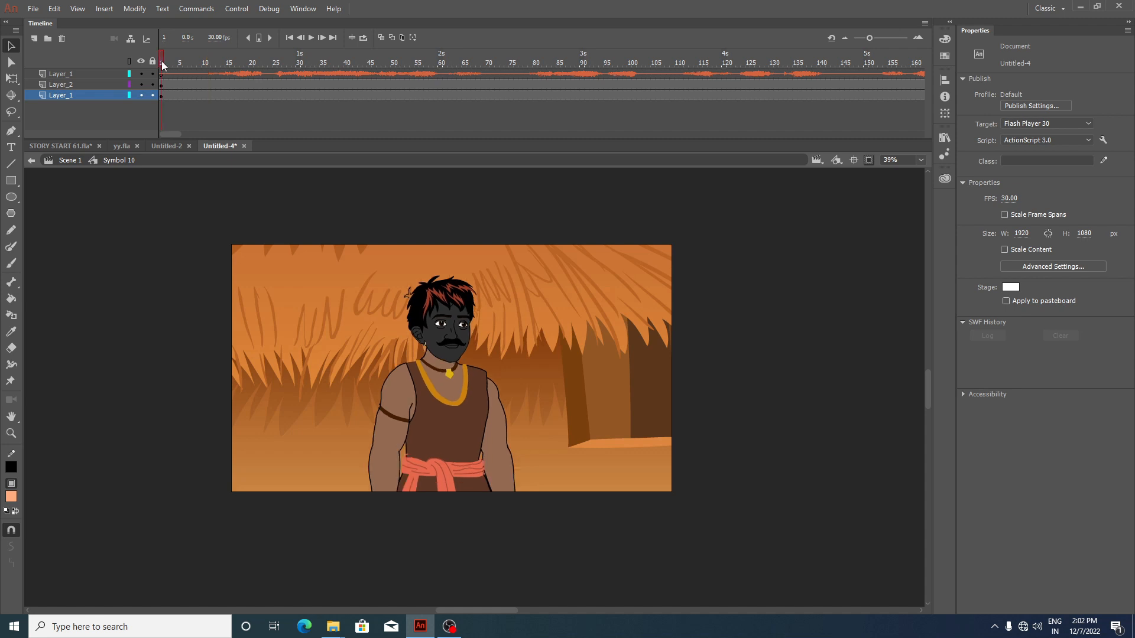
Step: Play the voice track to find the shot's end, and add keyframes at frame 146 and blank keyframes at frame 147 on both picture layers
left_click(311, 37)
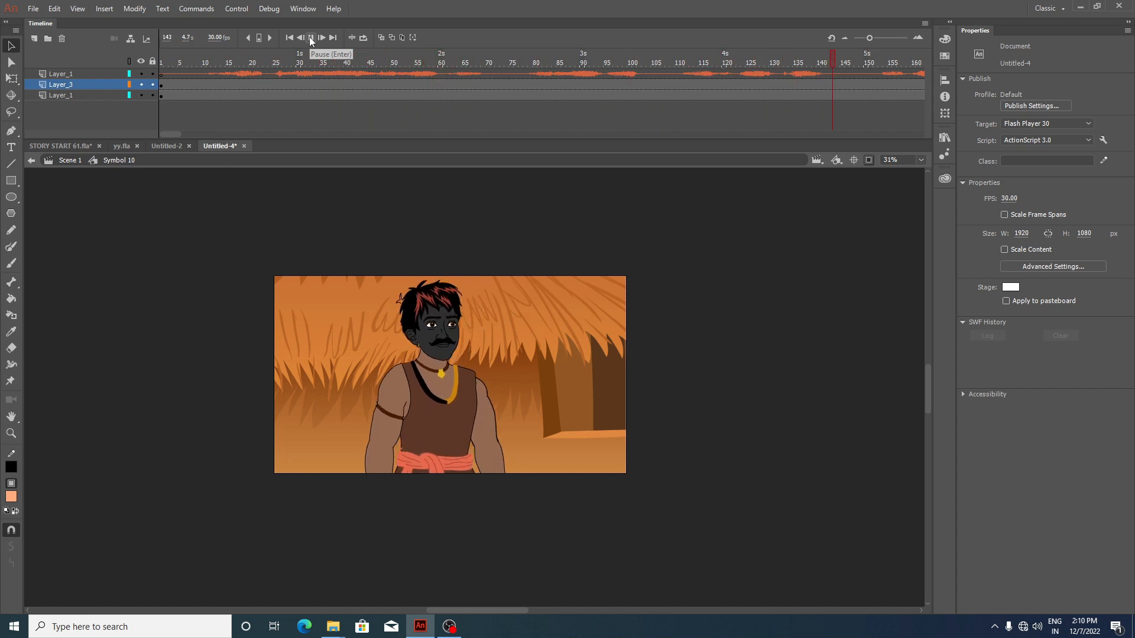
left_click(311, 38)
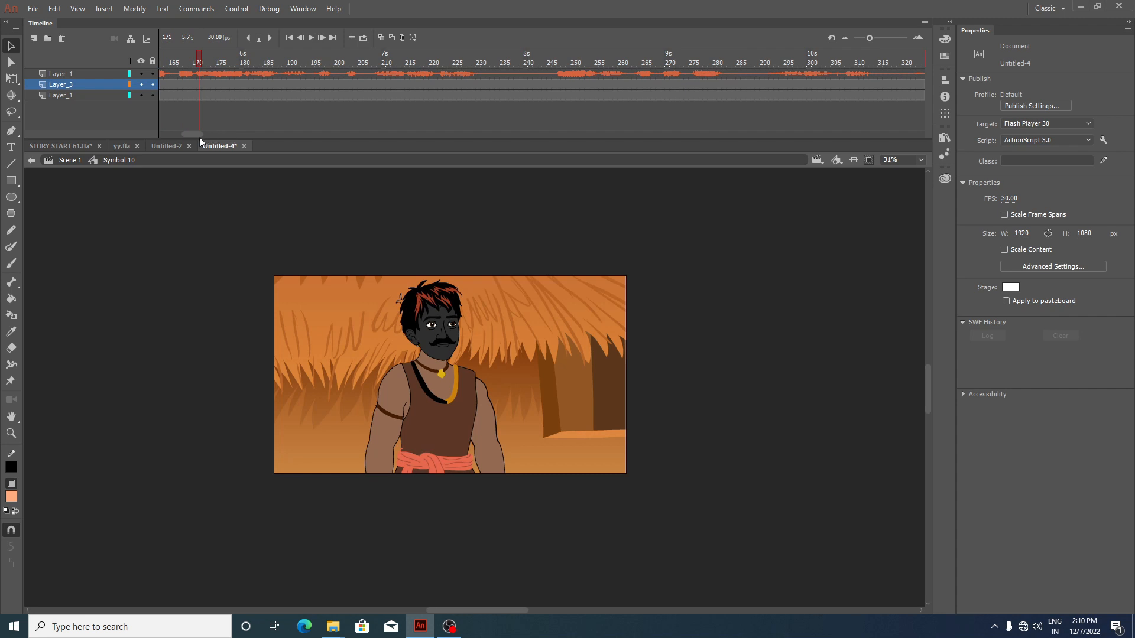
left_click_drag(196, 135, 186, 134)
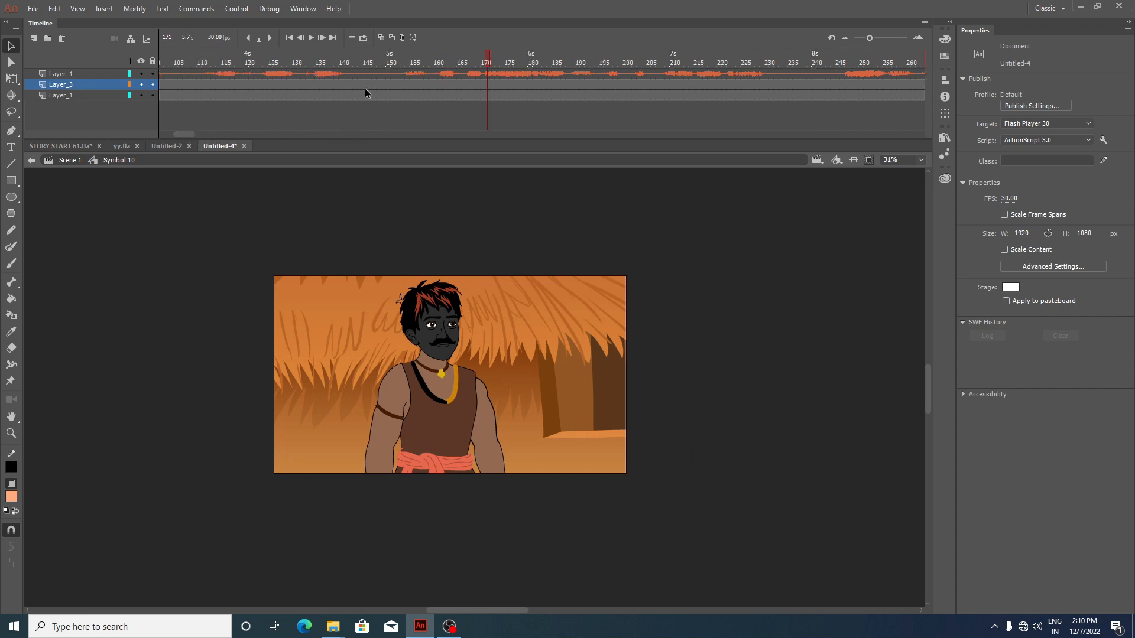
left_click_drag(365, 92, 368, 123)
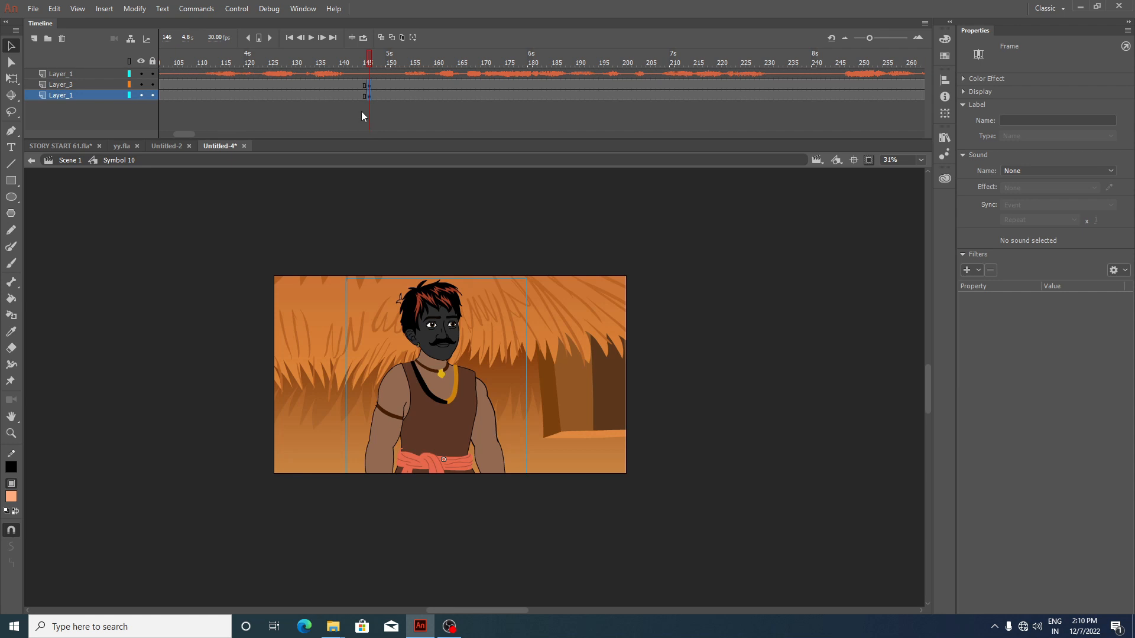
left_click_drag(376, 83, 374, 101)
key("F7")
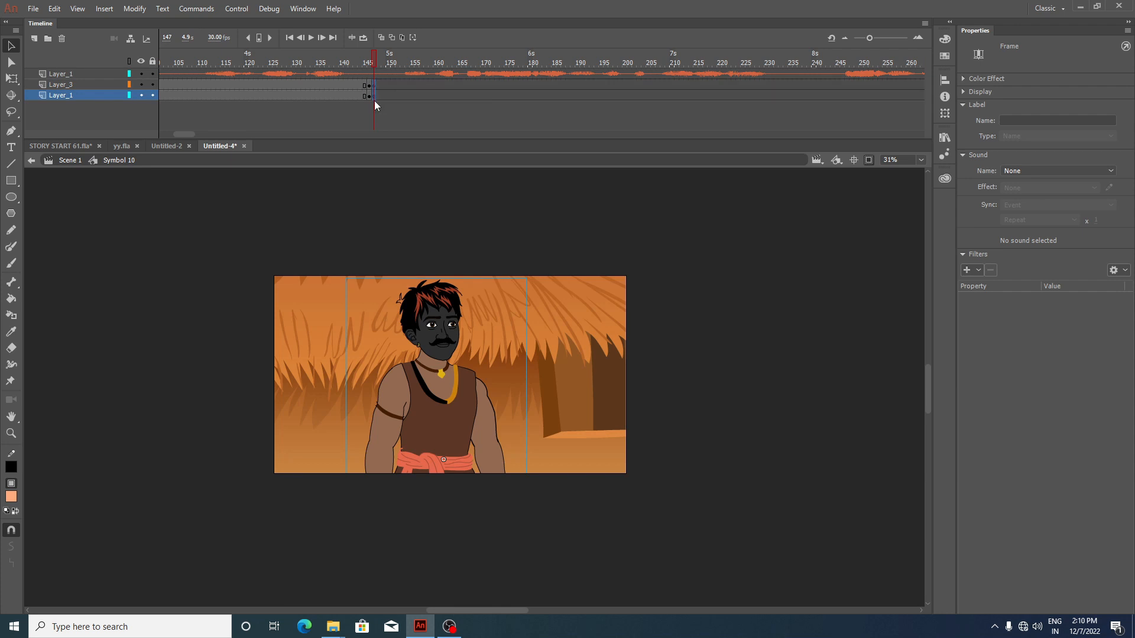
Step: Shrink the character and village background together at frame 146 with repeated 90% scaling, framing the character down to the thighs
left_click(355, 61)
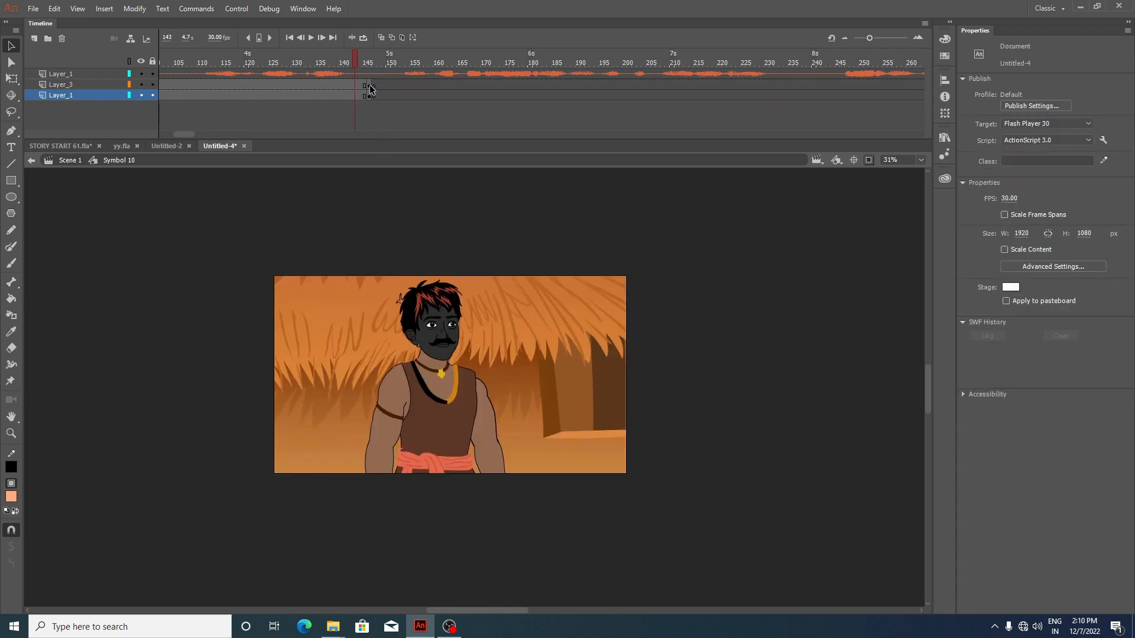
left_click_drag(368, 85, 368, 105)
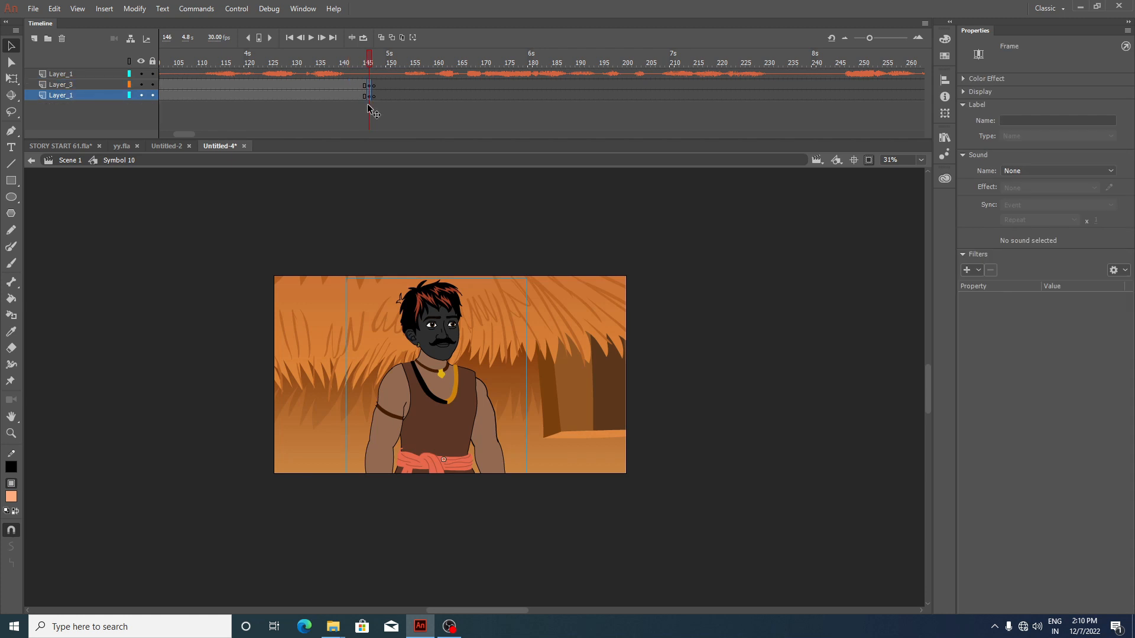
key("ctrl+alt+s")
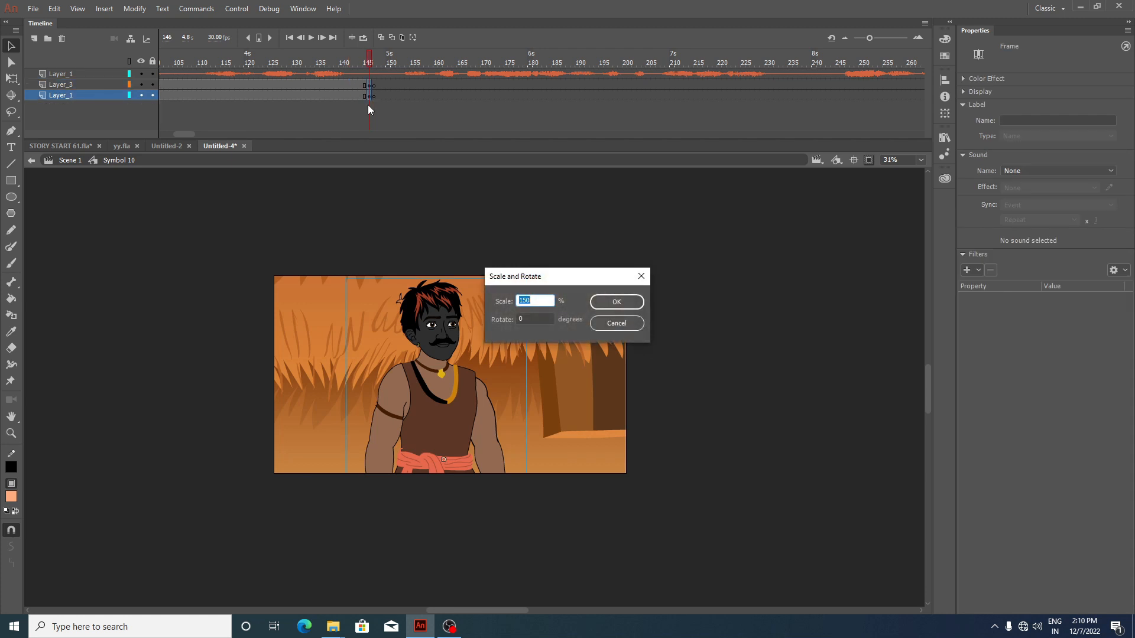
key("BackSpace")
key("Return")
left_click(439, 409)
key("ctrl+alt+s")
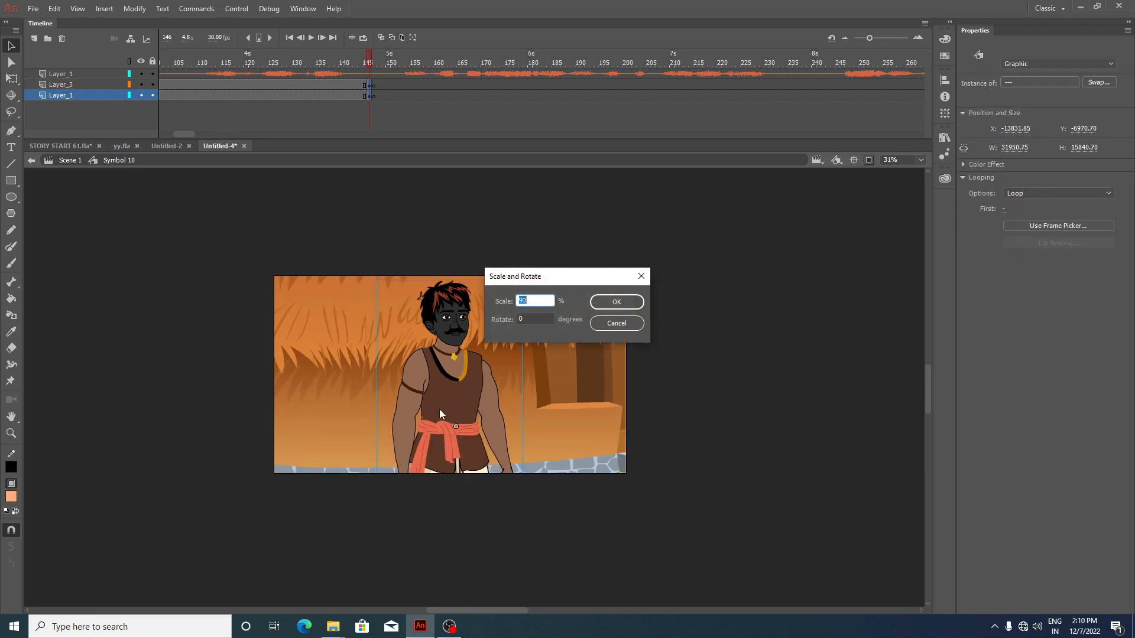
key("Return")
Step: Create classic tweens up to frame 146 on Layer_3 and the lower Layer_1, and apply the custom ease My Ease 1
left_click(268, 87)
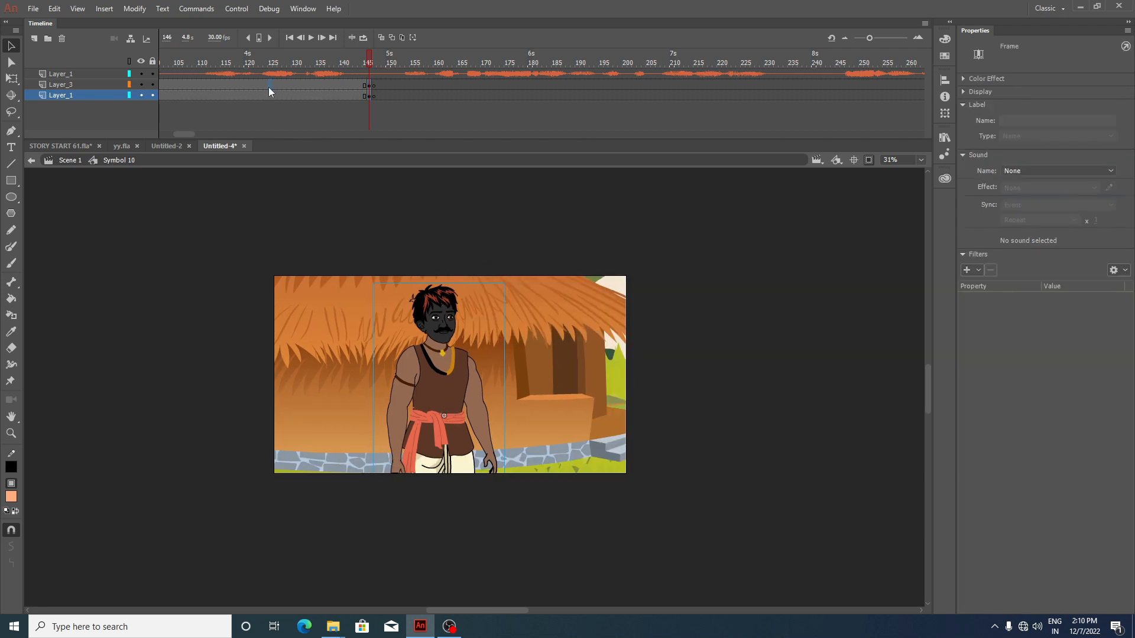
right_click(274, 94)
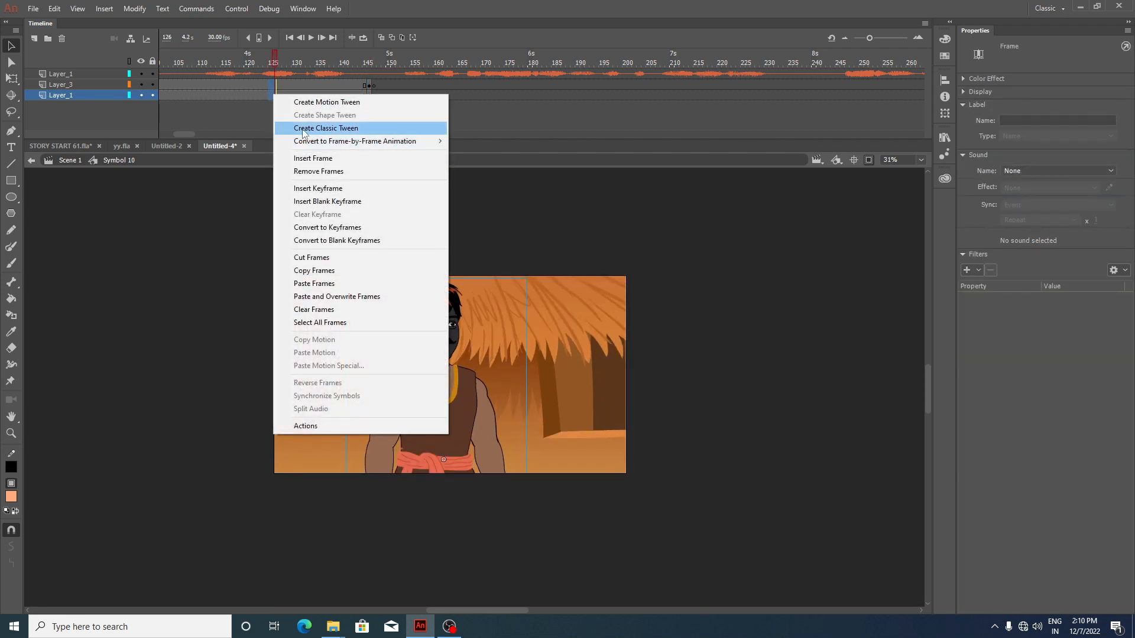
left_click(325, 128)
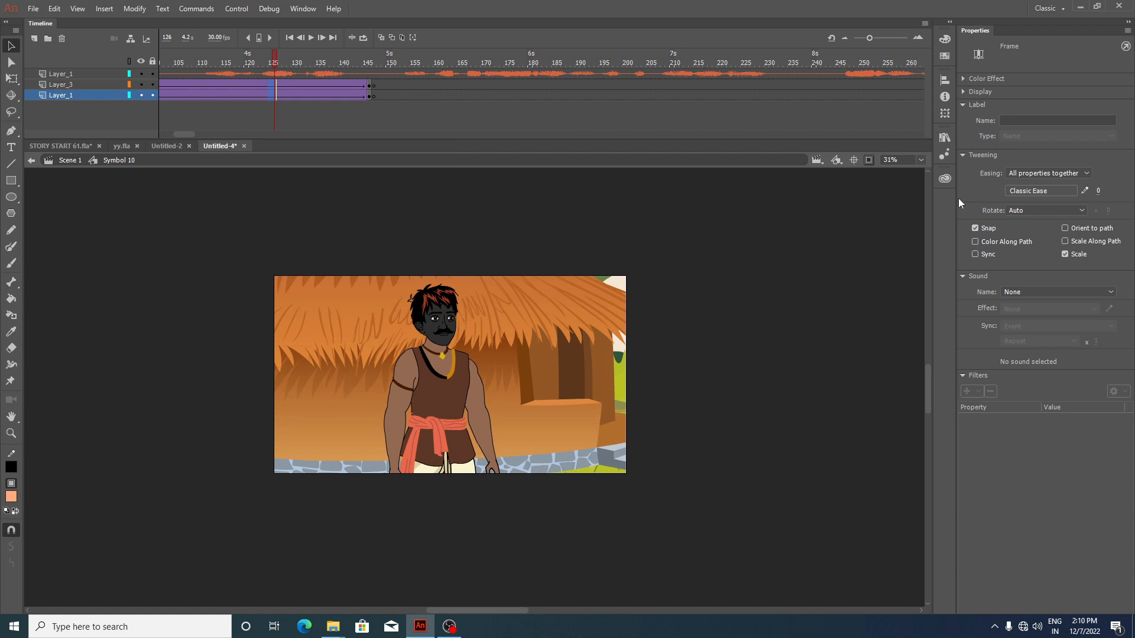
left_click(1084, 191)
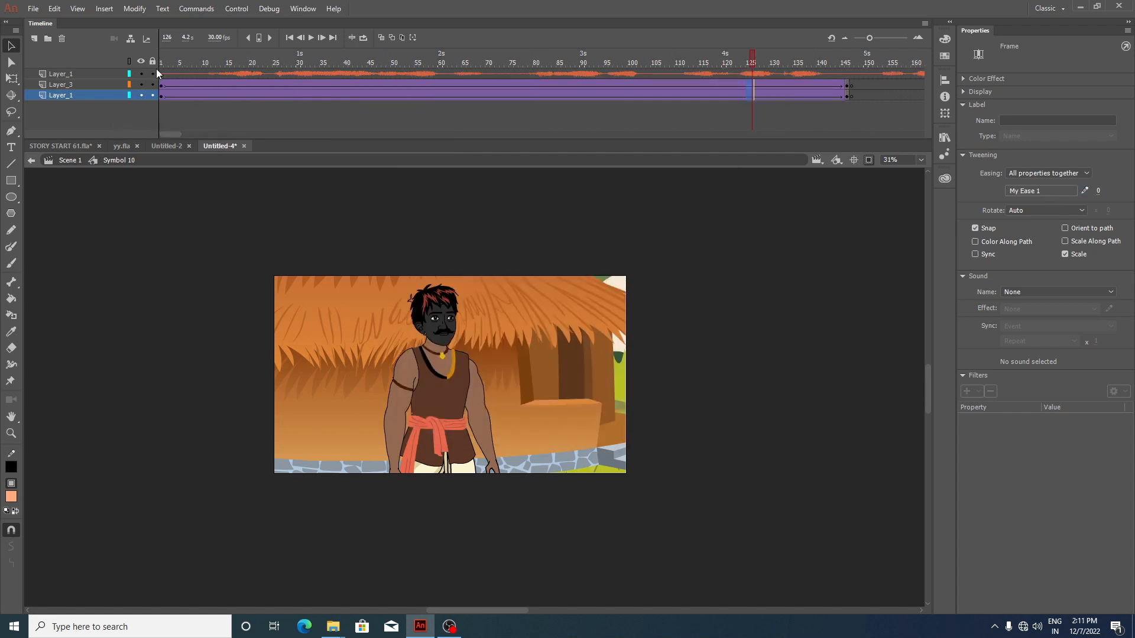
Step: Preview the zoom-out tween from frame 1 and return to its end at frame 146
left_click(161, 62)
left_click(311, 39)
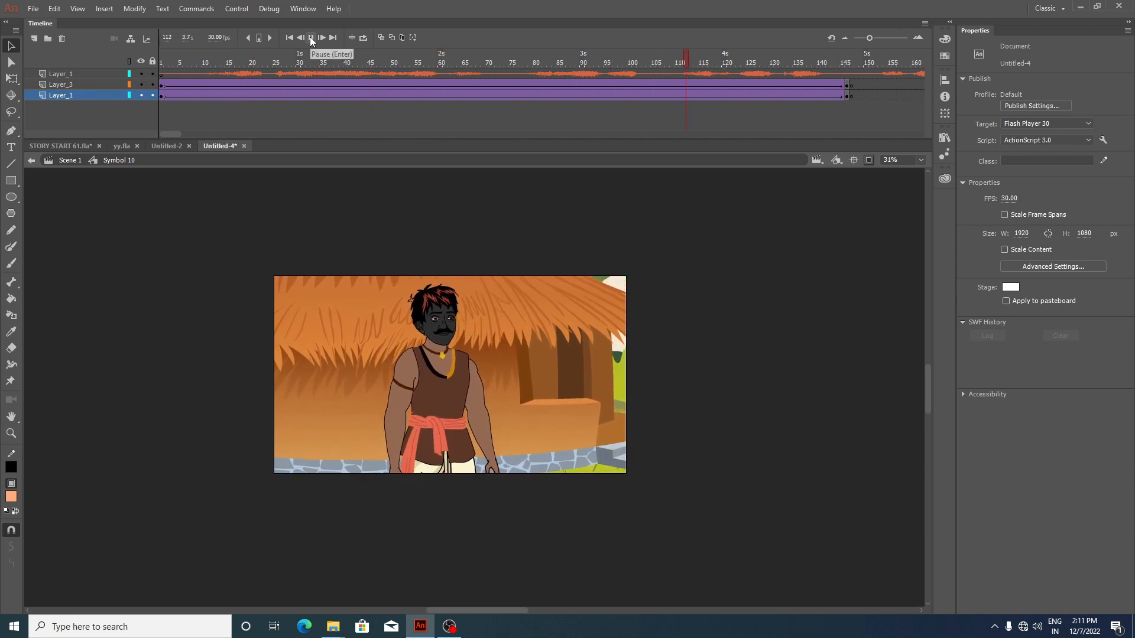
left_click(311, 38)
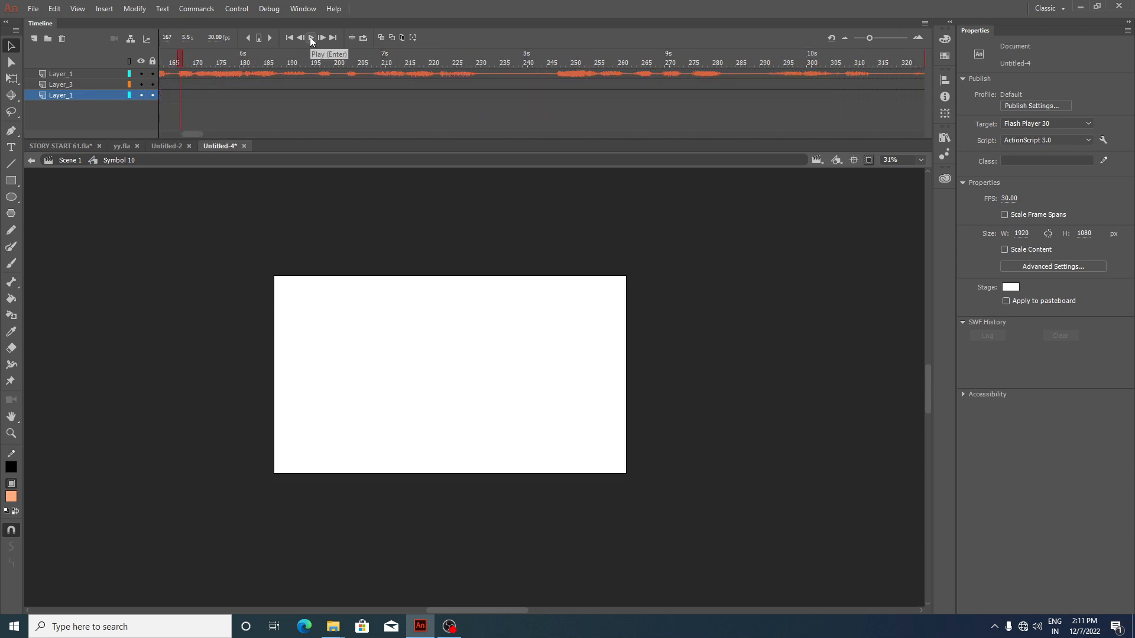
left_click_drag(196, 136, 194, 136)
left_click(370, 84)
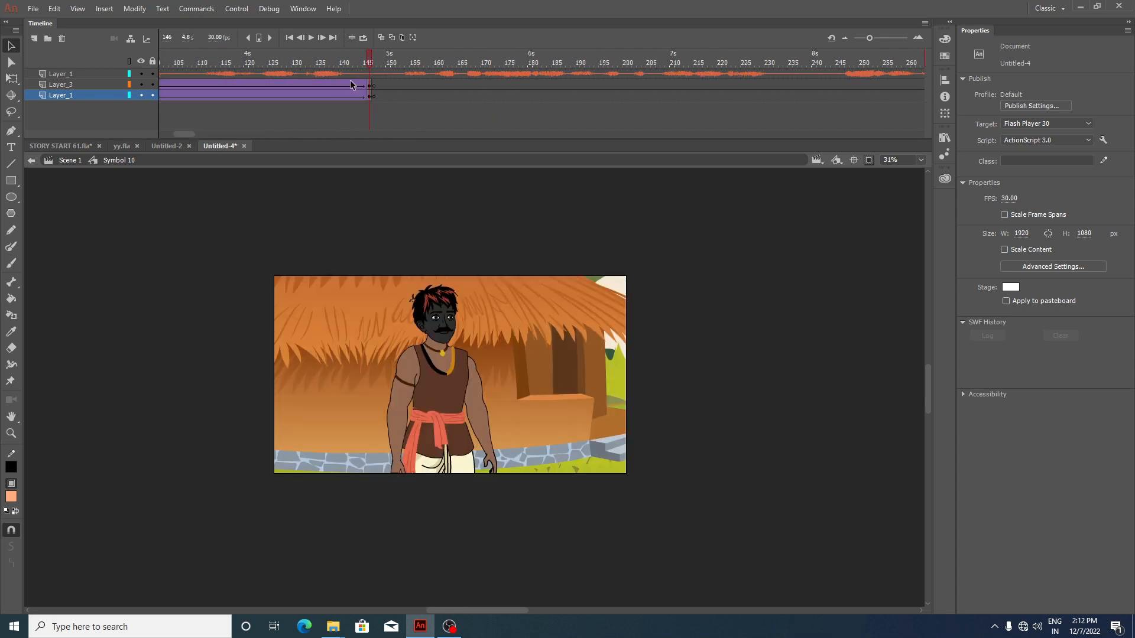
Step: Listen to the voice track from frame 146 to about frame 311 and go back to frame 147
left_click(311, 38)
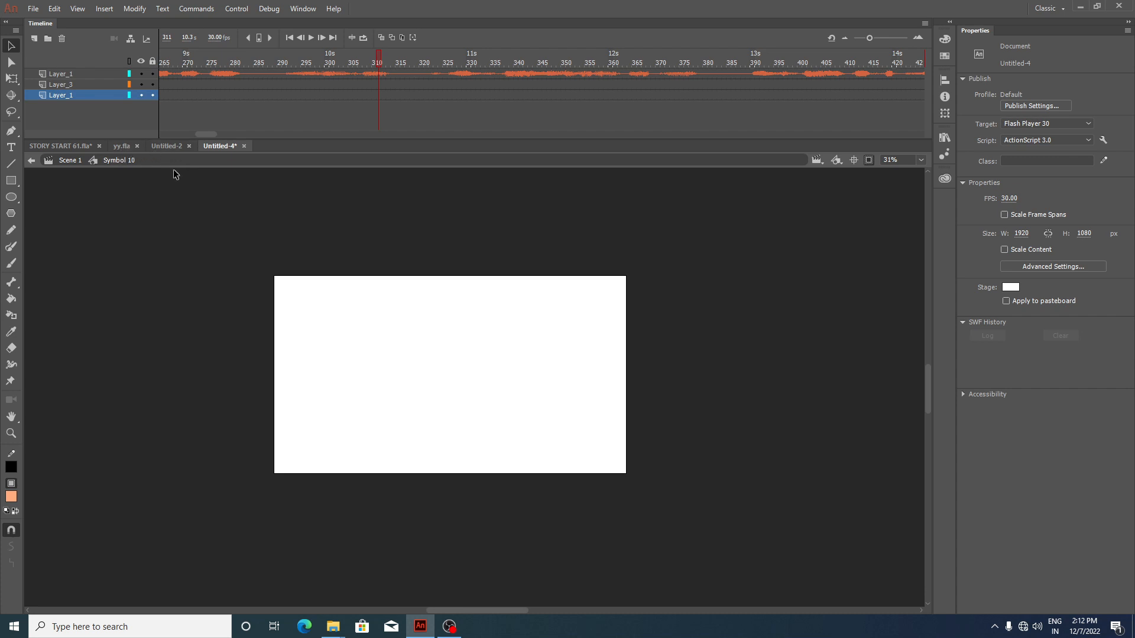
scroll(211, 135, "right", 5)
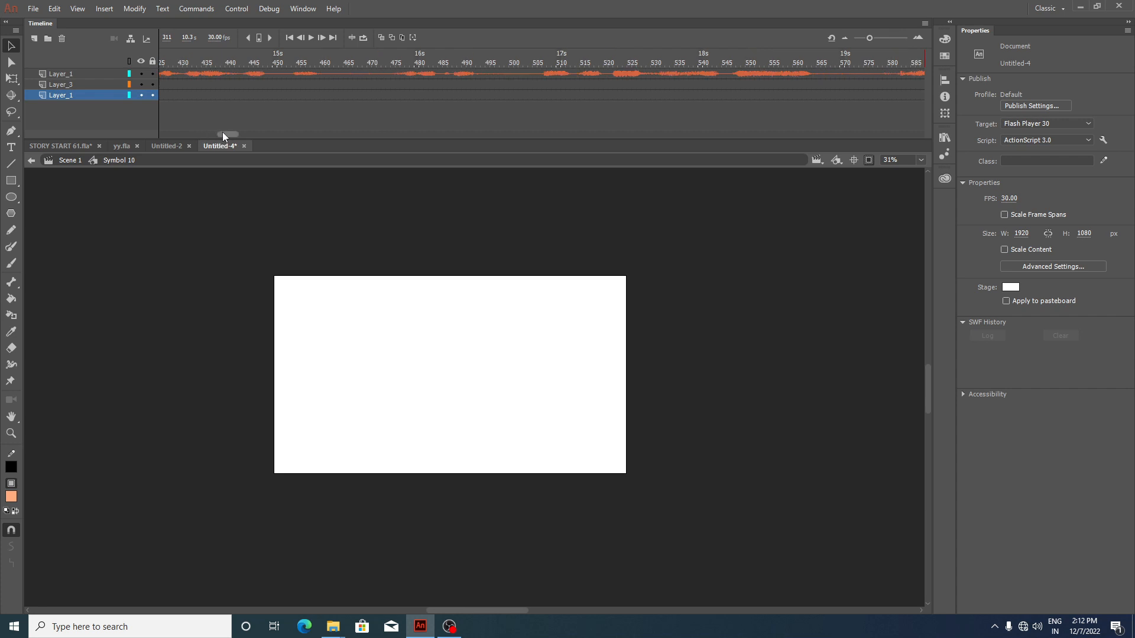
scroll(225, 133, "left", 5)
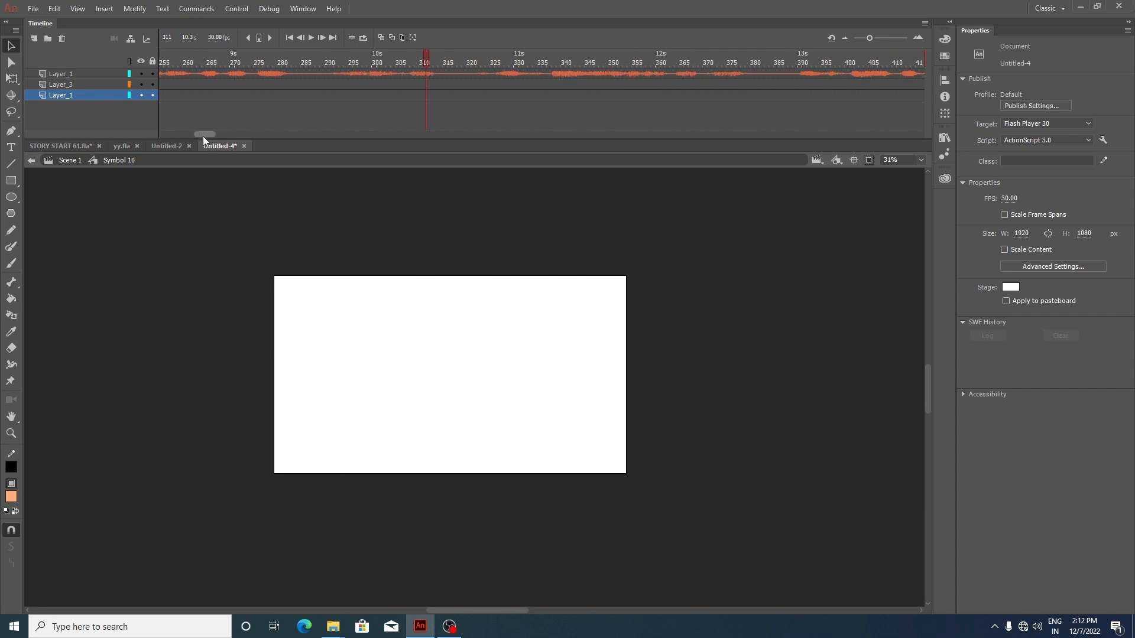
left_click_drag(203, 135, 150, 257)
left_click(390, 62)
left_click(395, 64)
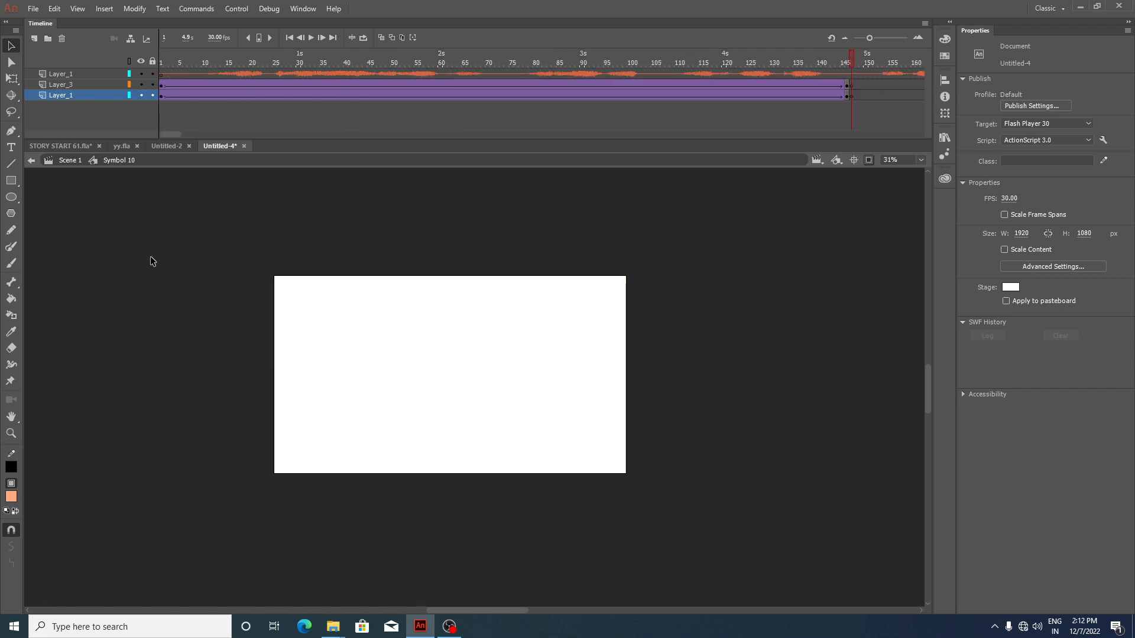
Step: Copy the indoor room background from yy.fla into frame 147 of the lower Layer_1 and position it at about X 2280, Y 822
left_click(116, 146)
scroll(530, 494, "down", 10)
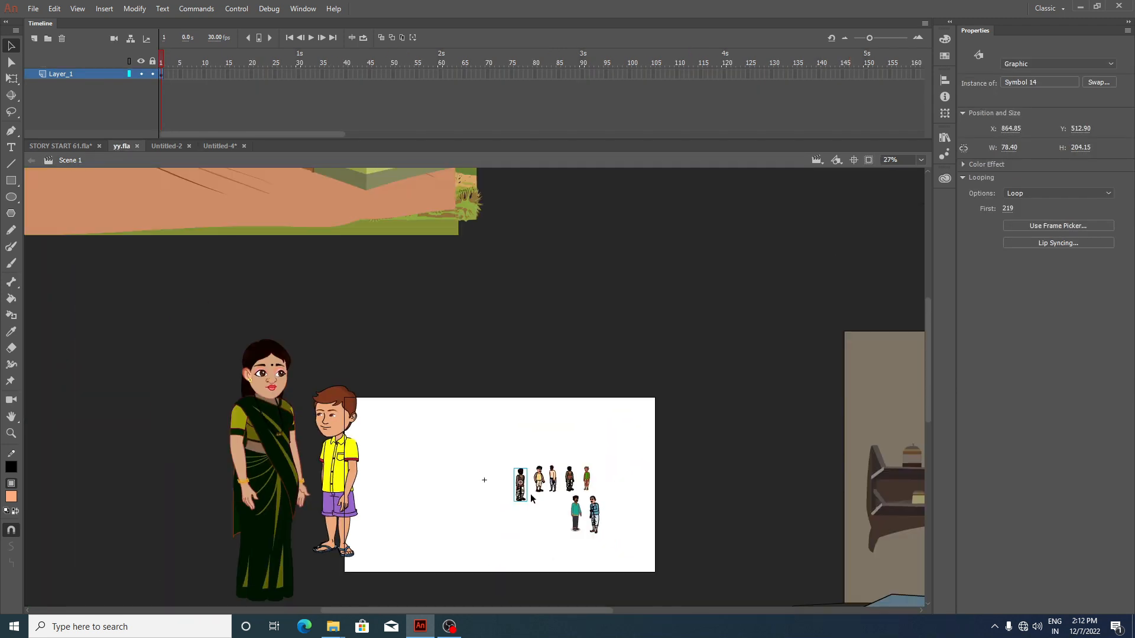
scroll(523, 504, "down", 4)
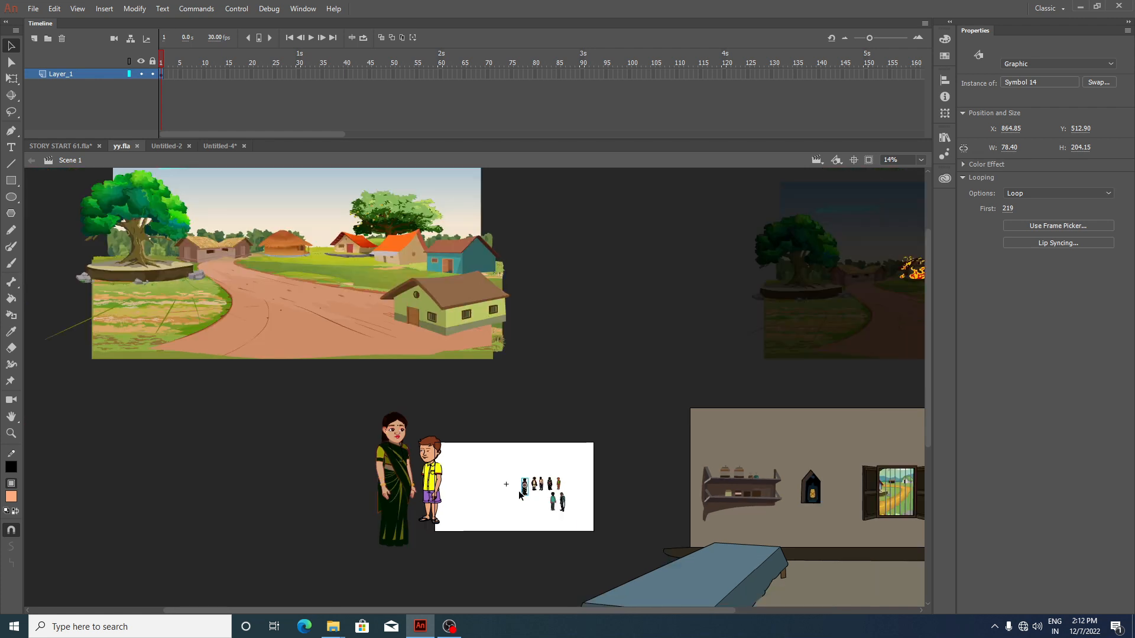
left_click(663, 539)
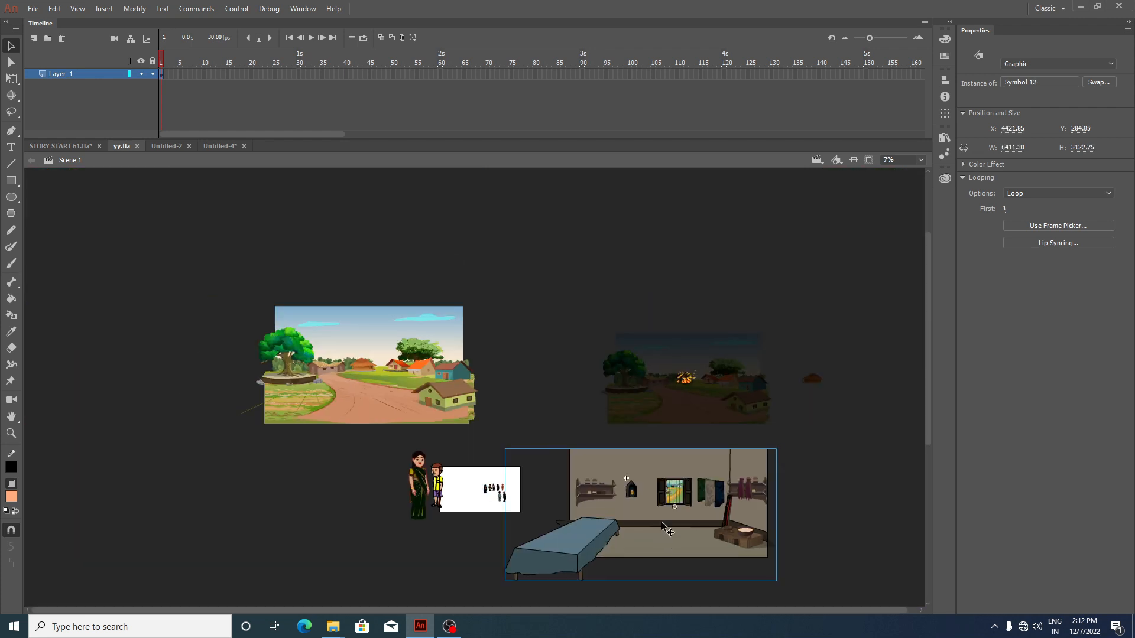
left_click(210, 146)
left_click(176, 134)
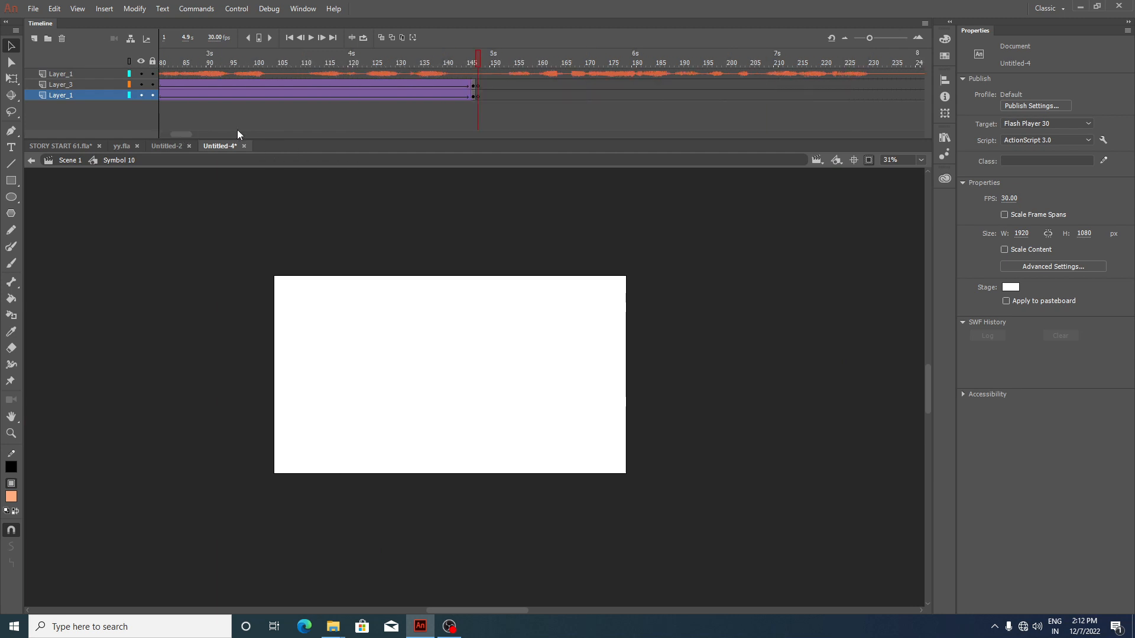
left_click(479, 96)
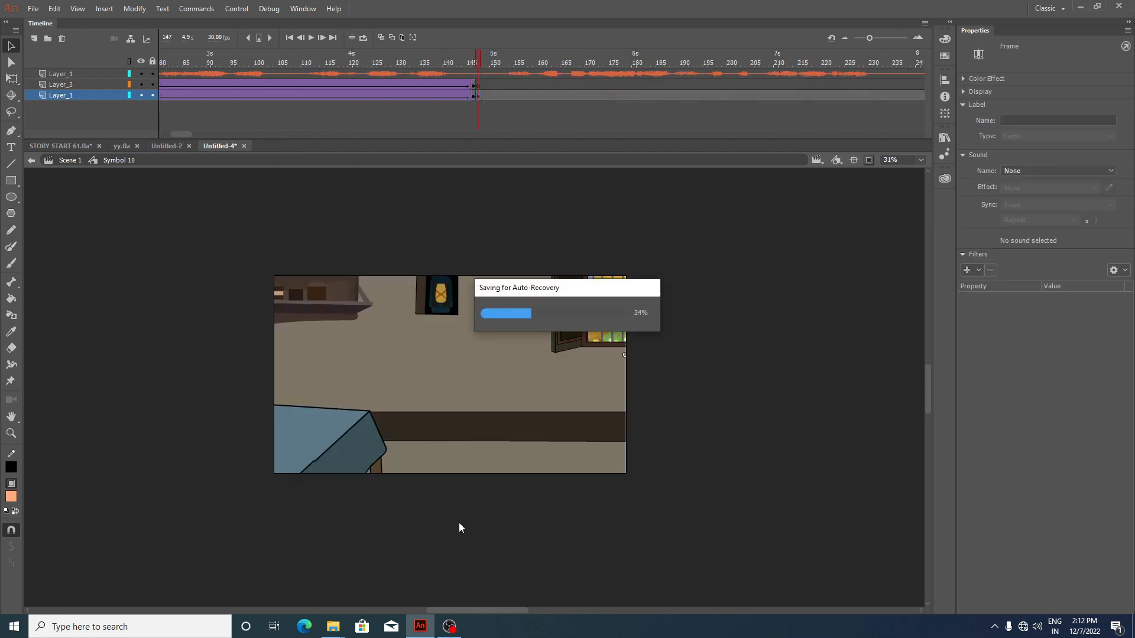
left_click_drag(521, 416, 410, 471)
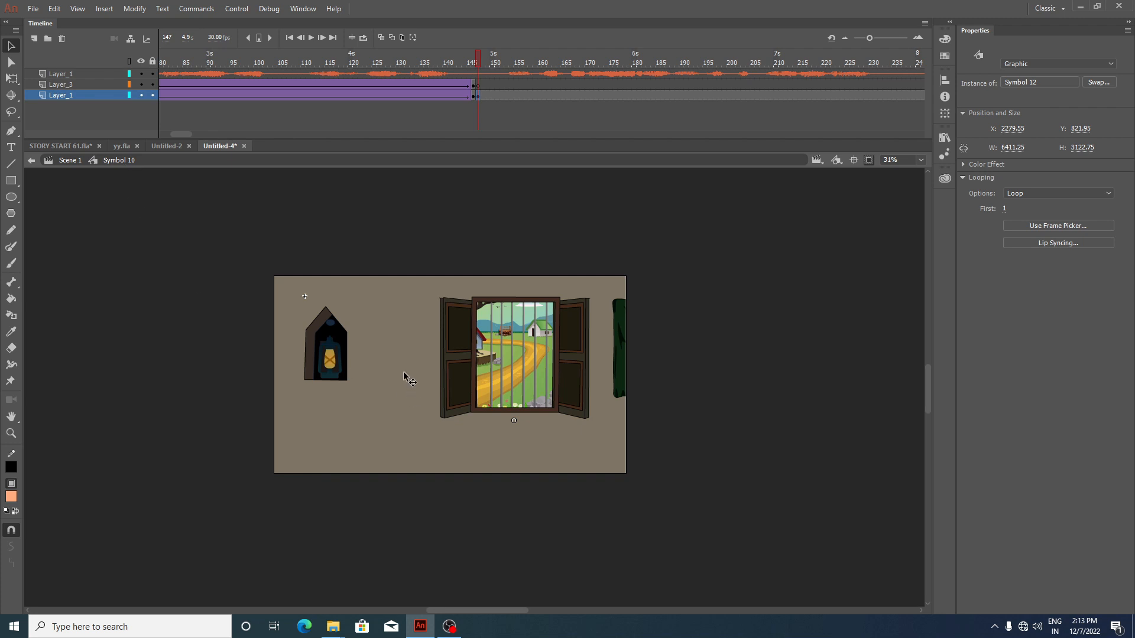
Step: Copy the woman in the green sari and the boy in yellow from yy.fla into frame 147 of Layer_3 in Untitled-4
left_click(121, 146)
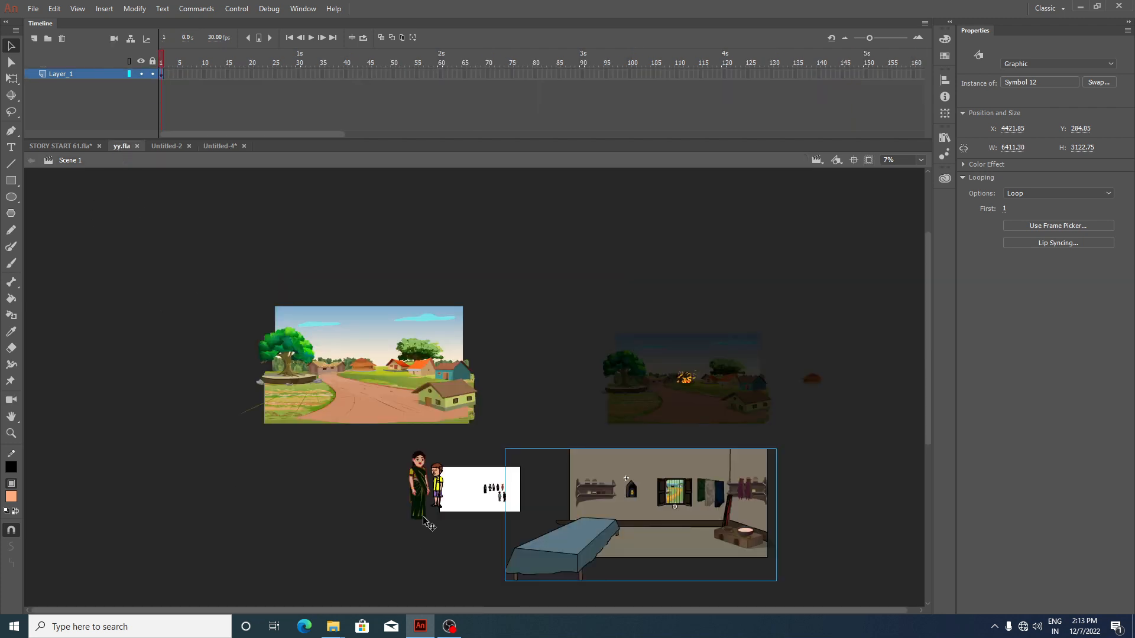
left_click(421, 488)
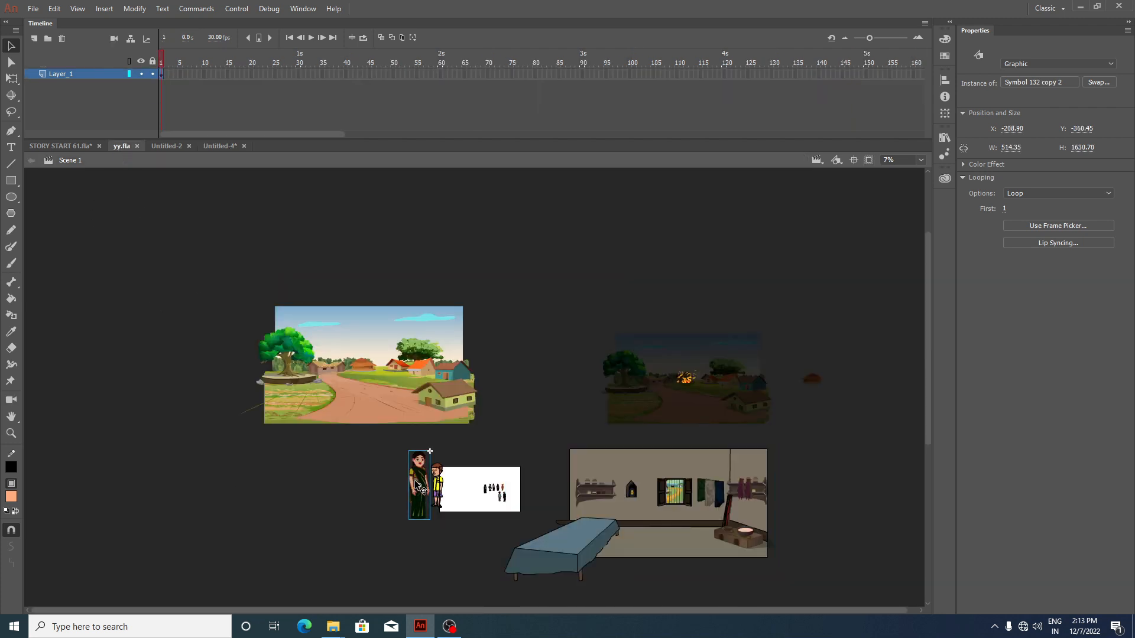
scroll(421, 488, "up", 2)
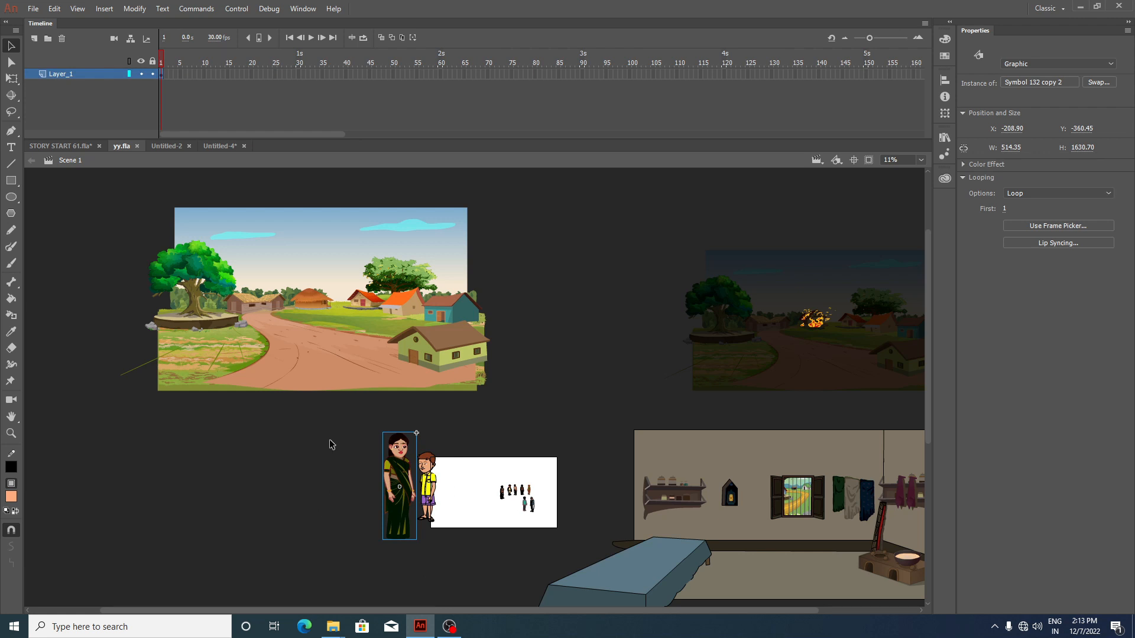
left_click_drag(331, 444, 450, 549)
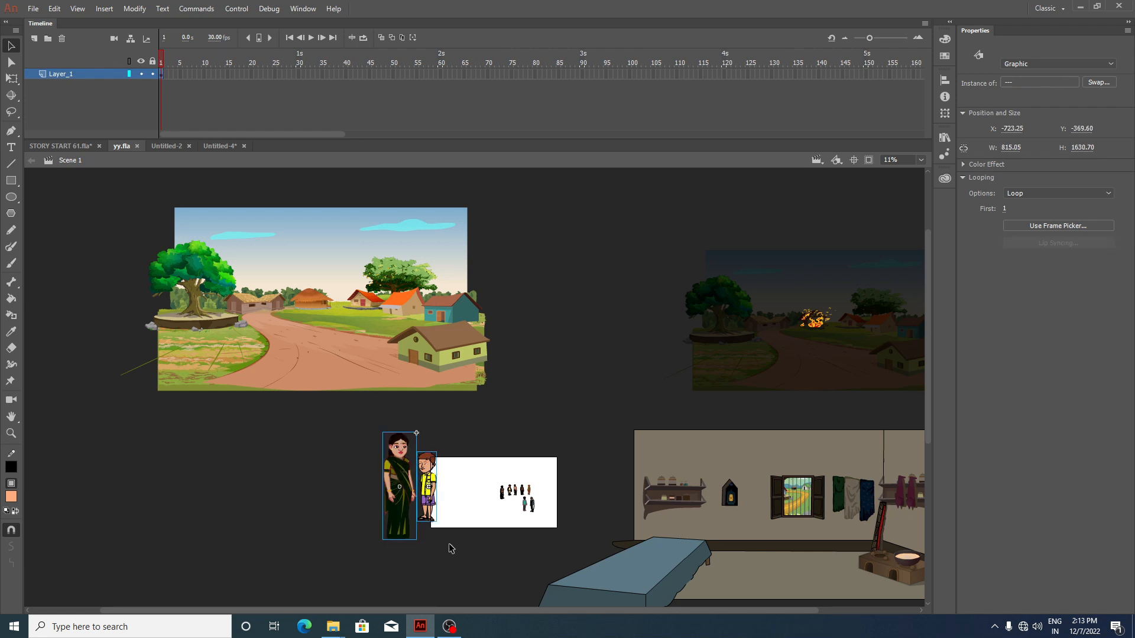
left_click(228, 147)
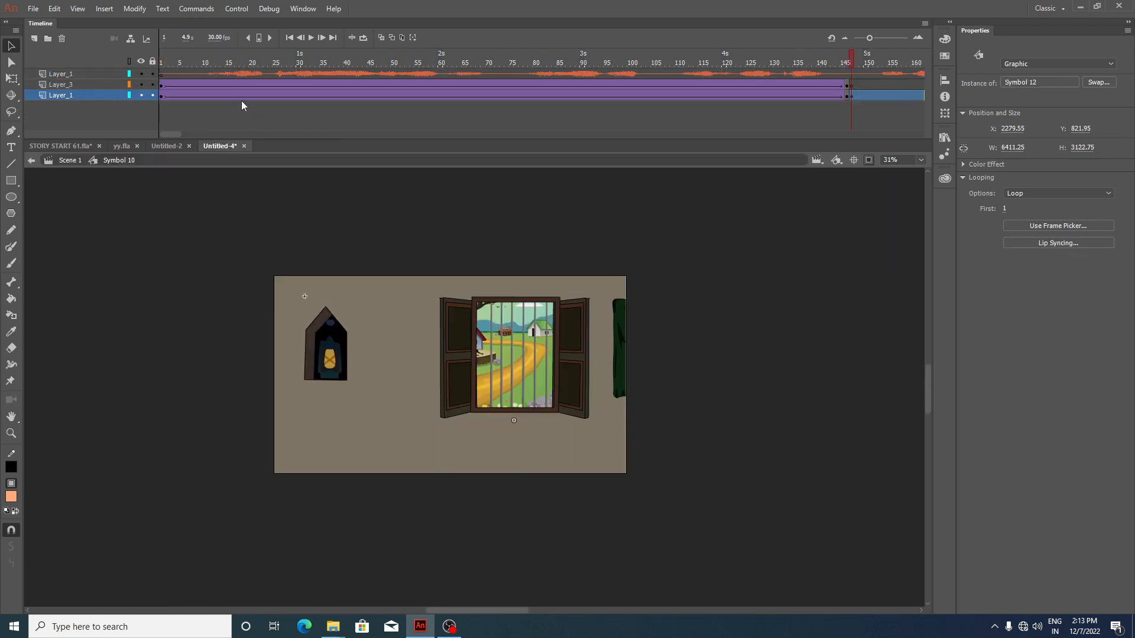
left_click(852, 86)
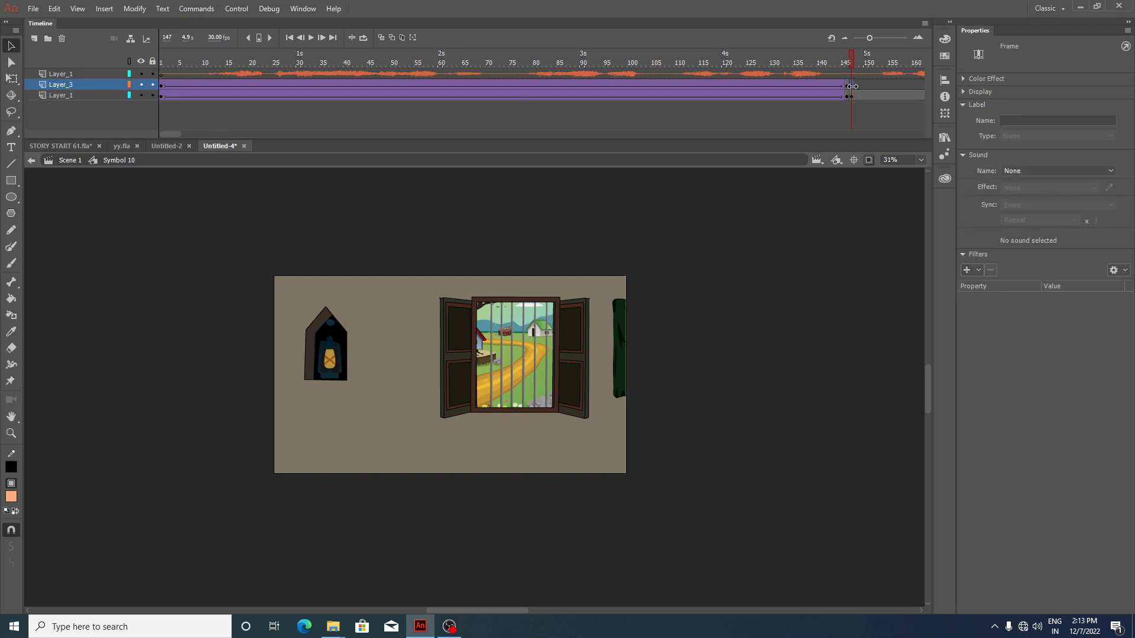
key("ctrl+v")
key("ctrl+minus")
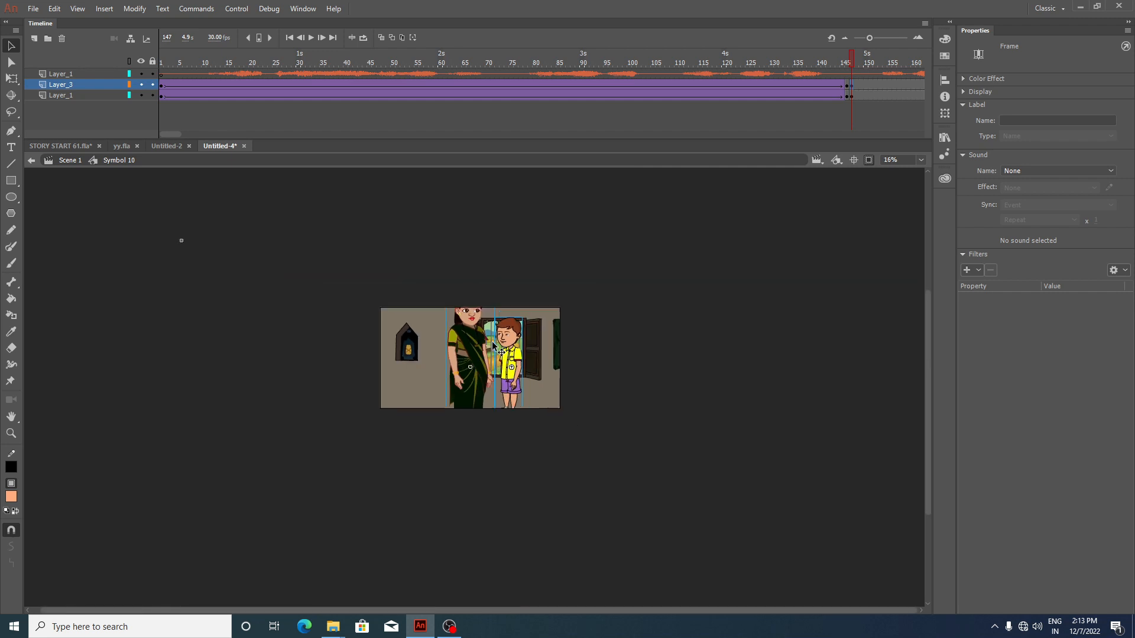
left_click_drag(172, 132, 185, 137)
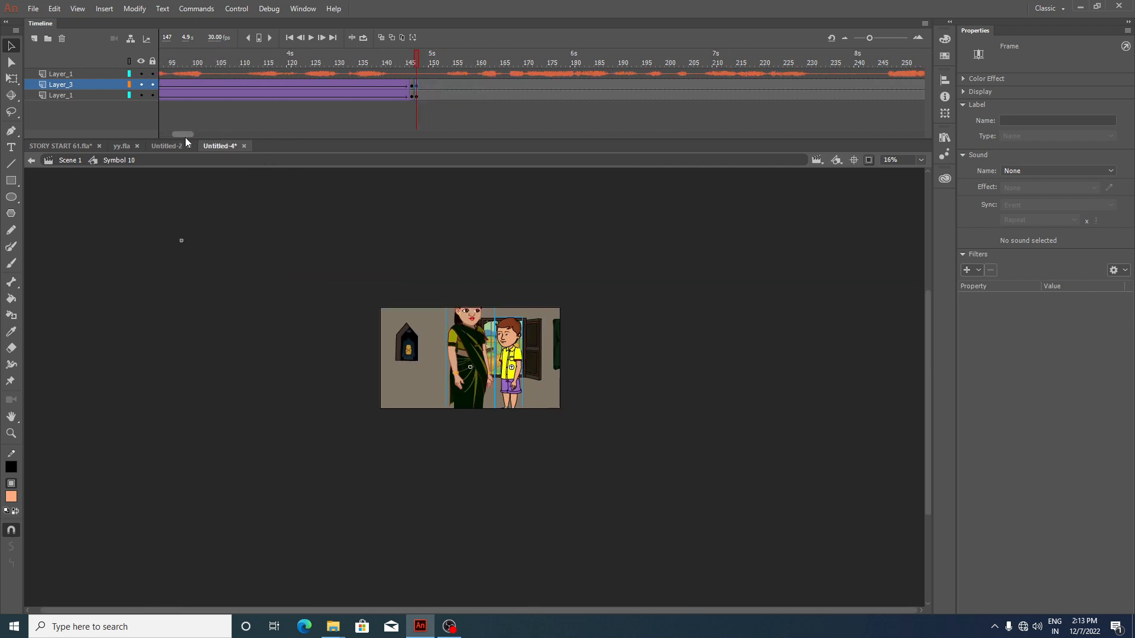
key("ctrl+equal")
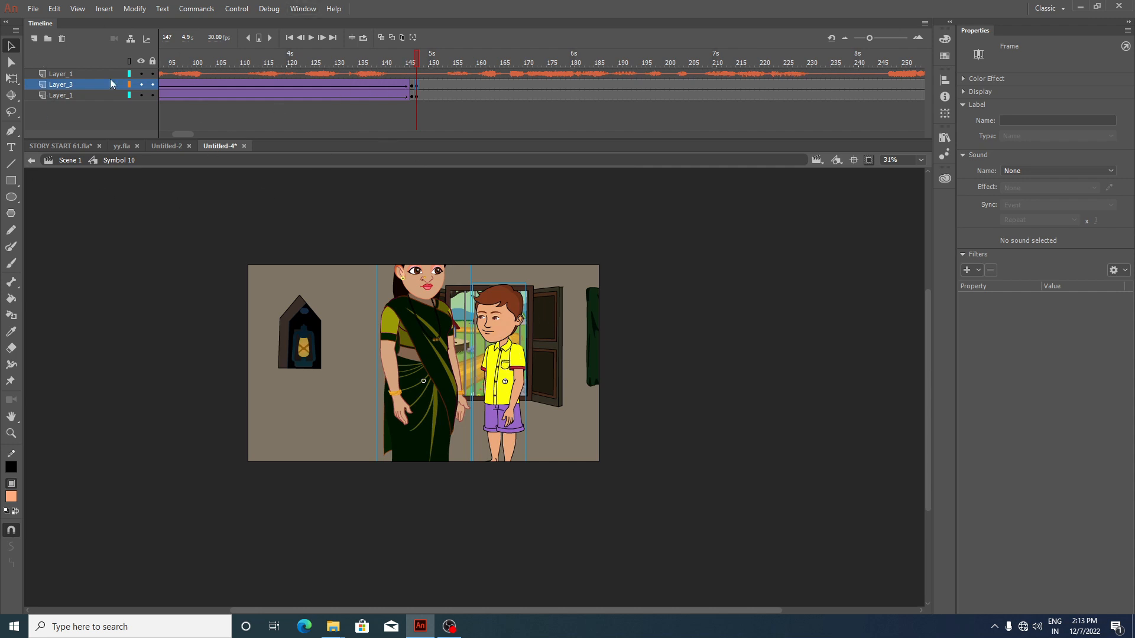
Step: Add Layer_4 above Layer_3 and move the boy in yellow from Layer_3 into its frame 147, keeping his place
left_click(35, 38)
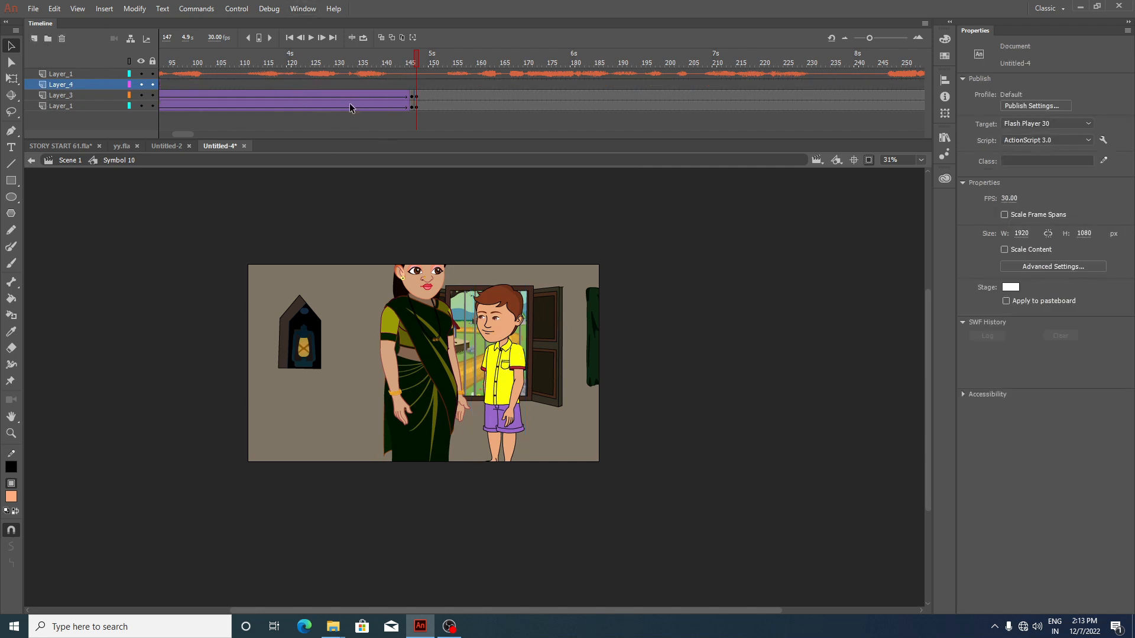
left_click(416, 89)
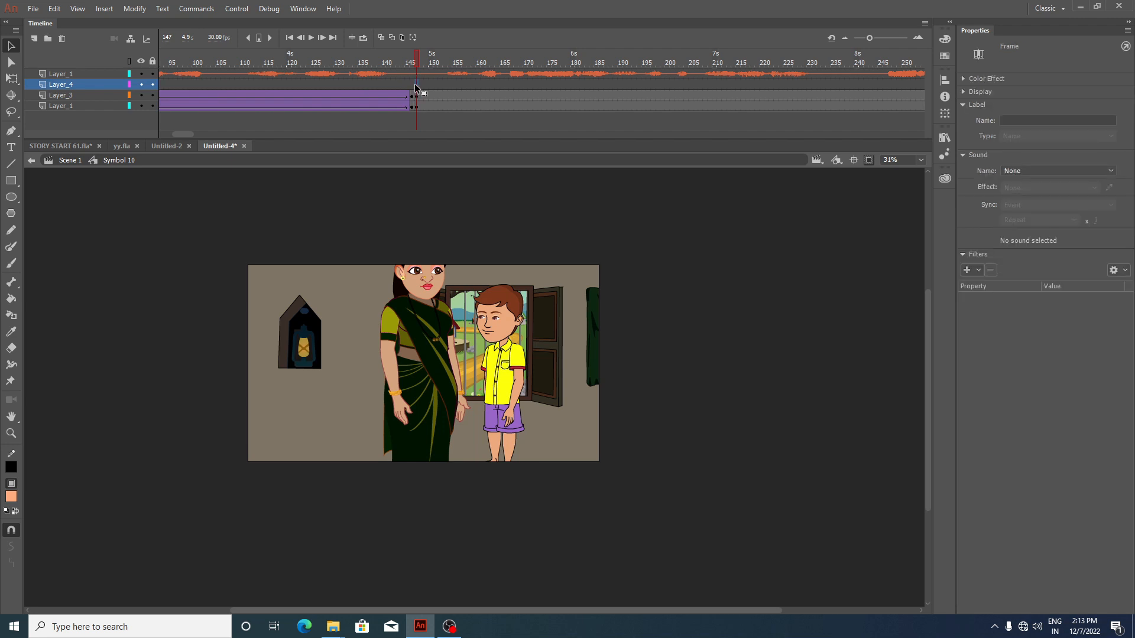
left_click(524, 374)
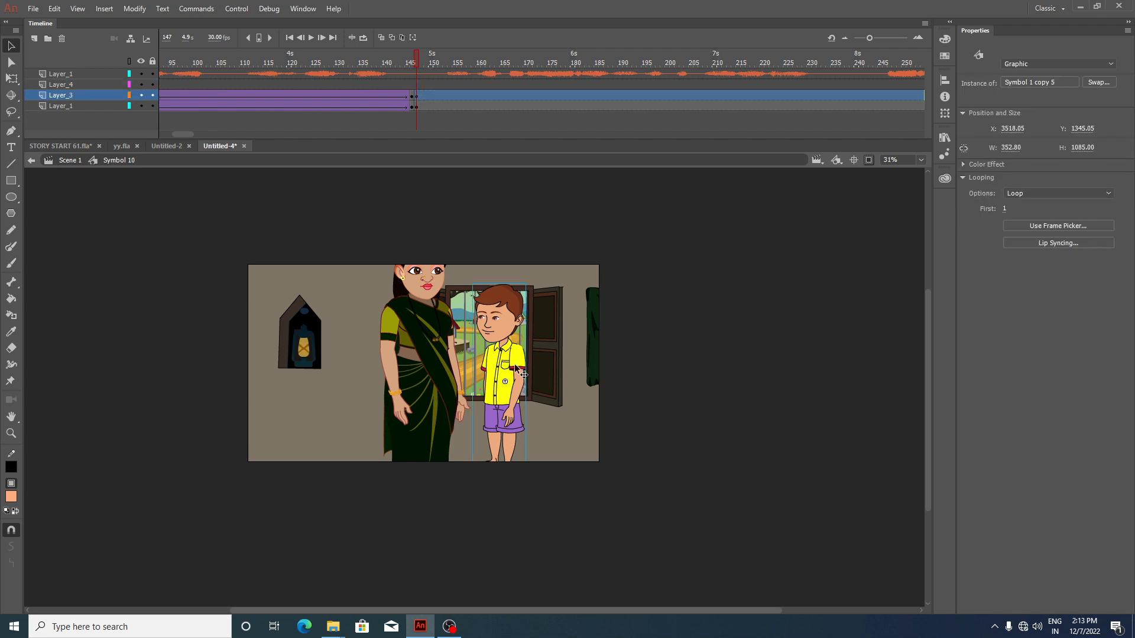
key("ctrl+x")
left_click(424, 84)
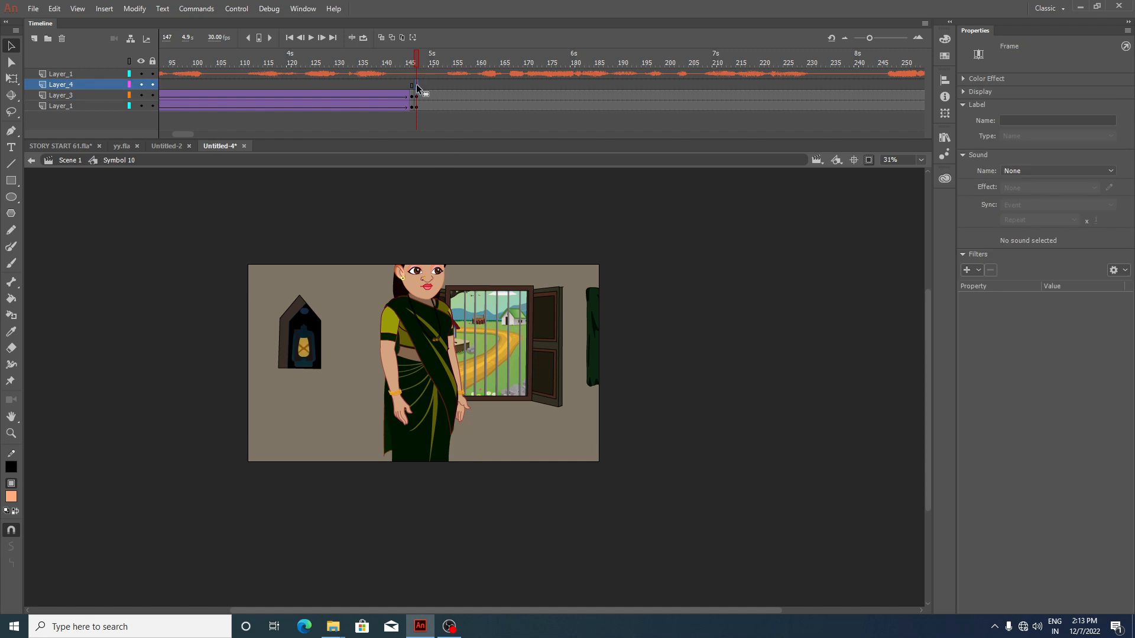
key("ctrl+shift+v")
Step: Scale the room background, the woman and the boy together to 70% and check the framing against the stage
scroll(465, 361, "down", 2)
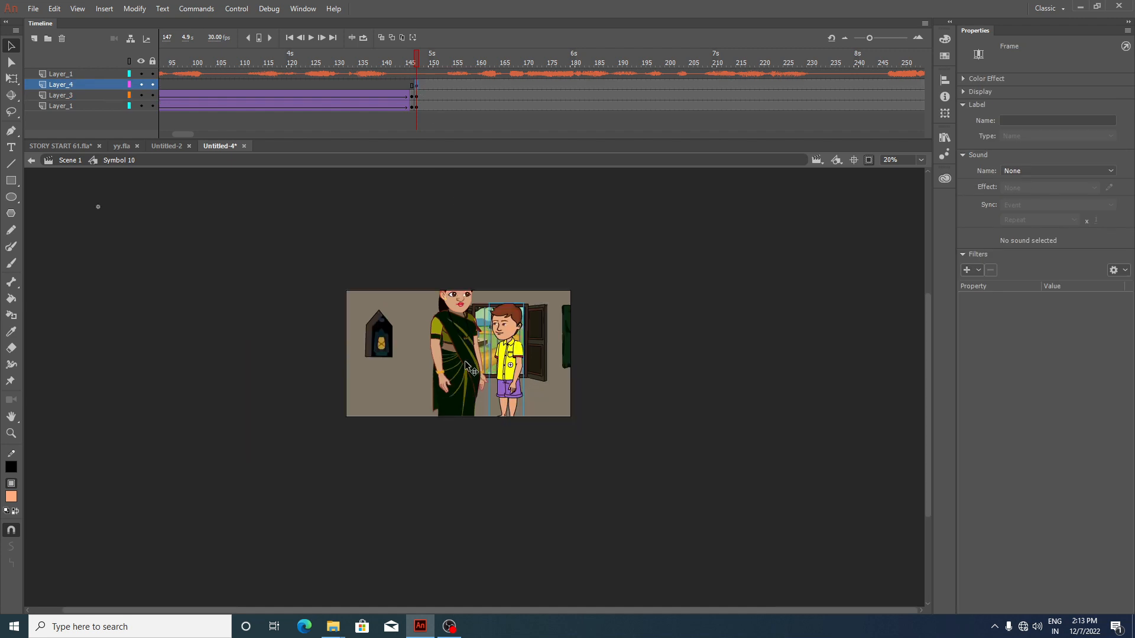
scroll(475, 335, "down", 2)
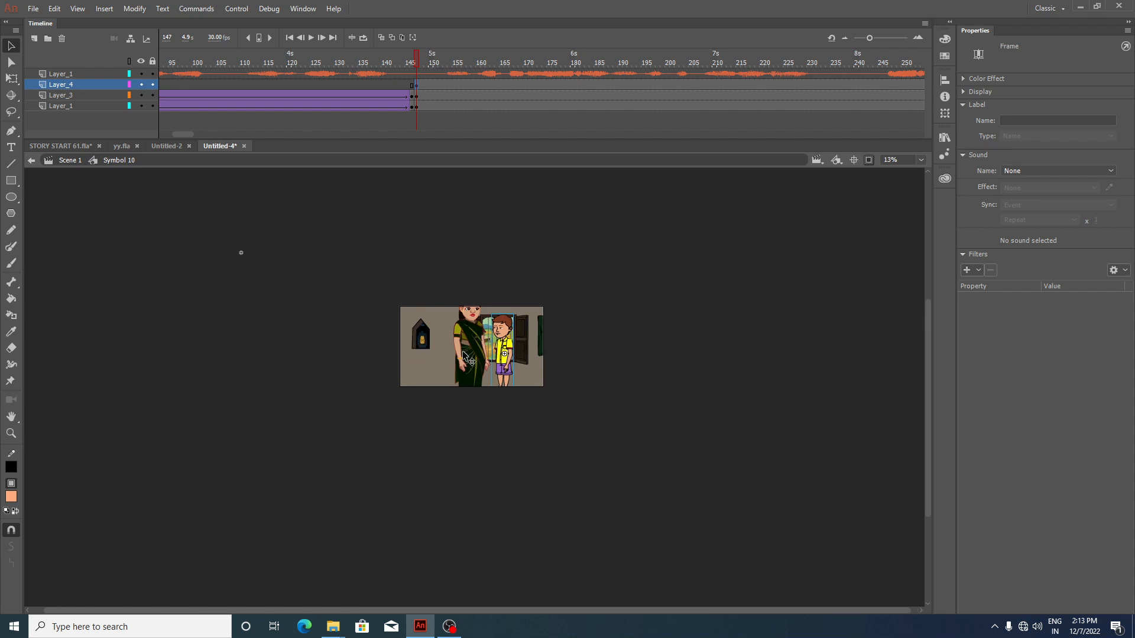
scroll(481, 334, "up", 2)
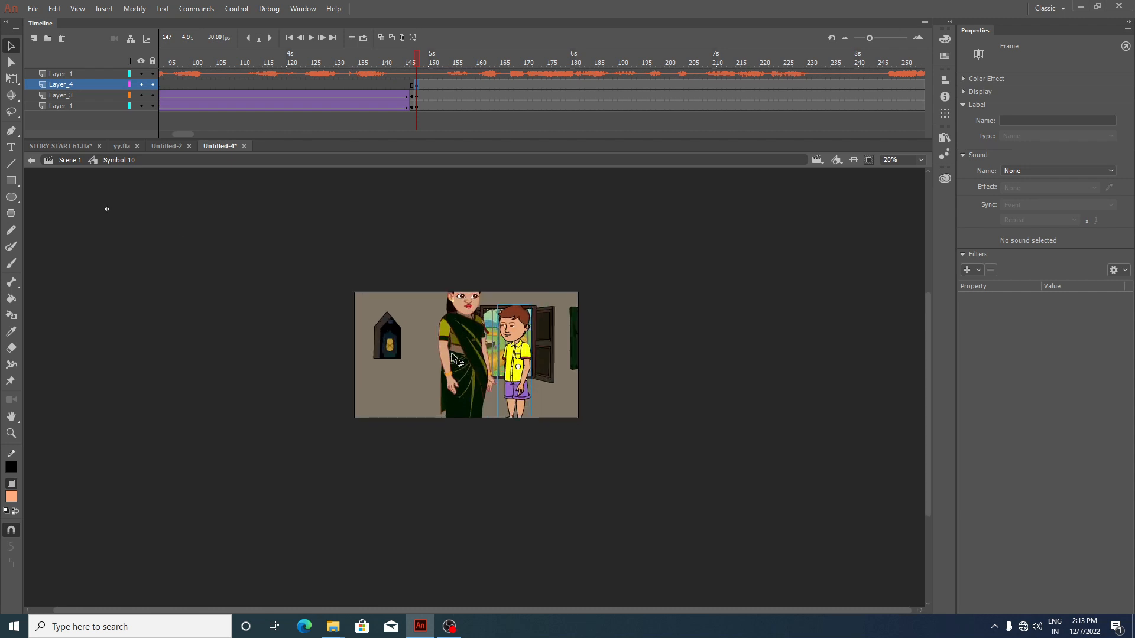
scroll(468, 361, "down", 1)
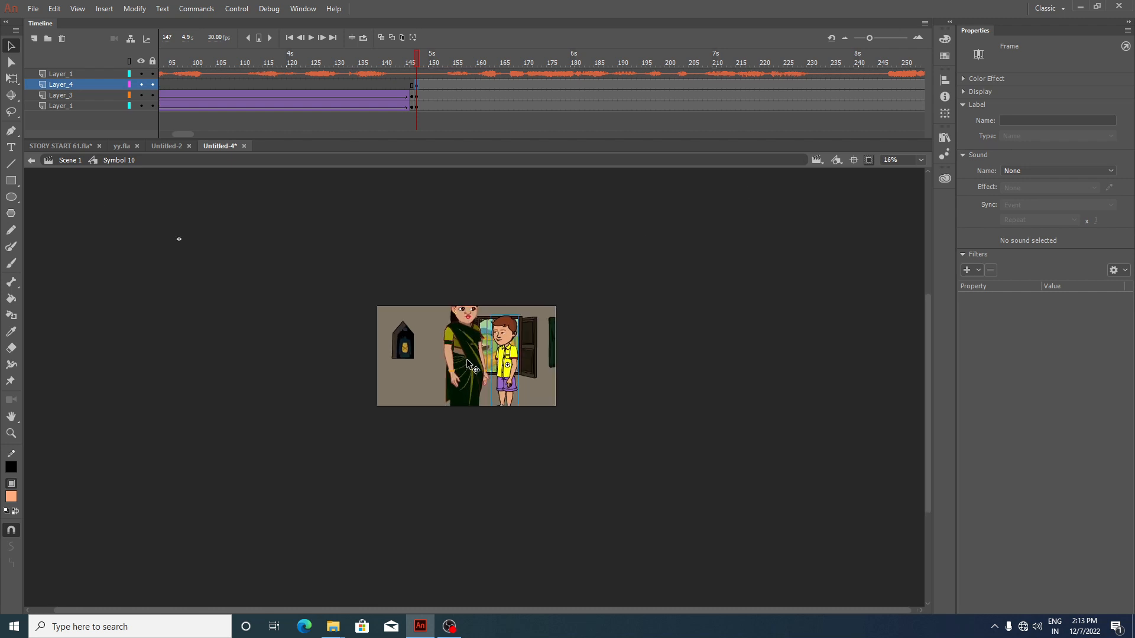
left_click(870, 160)
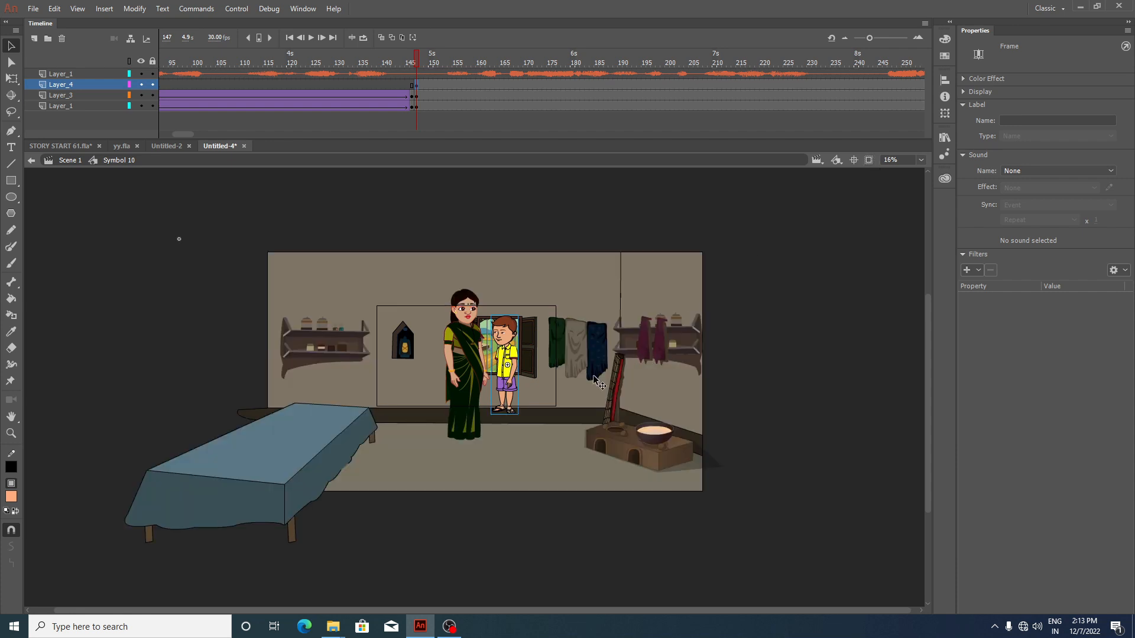
left_click_drag(233, 226, 802, 561)
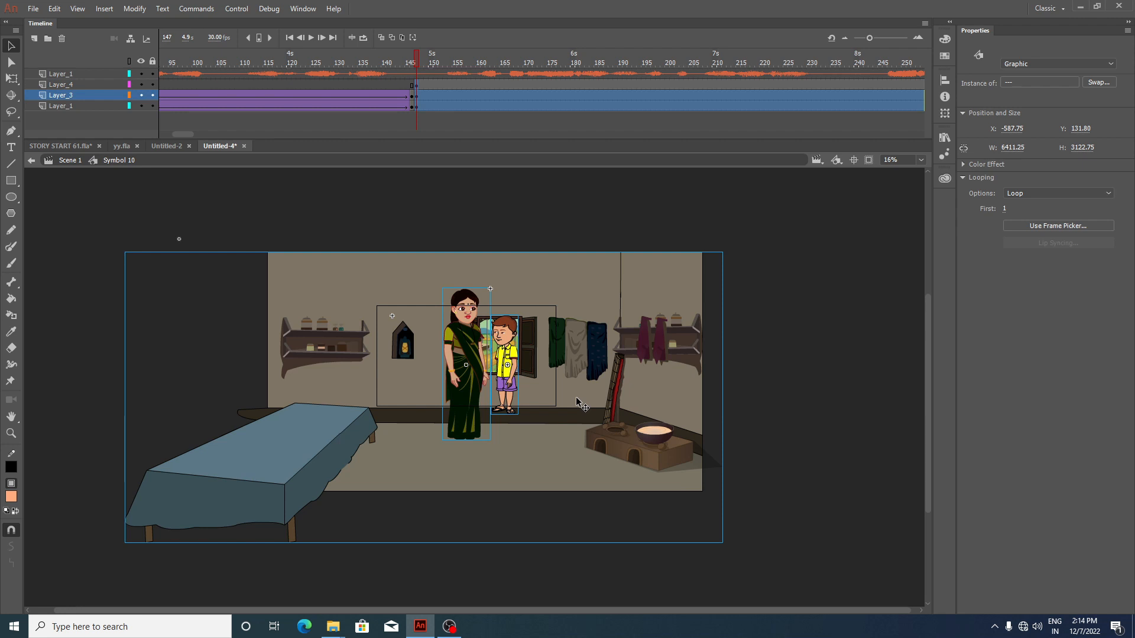
key("ctrl+alt+s")
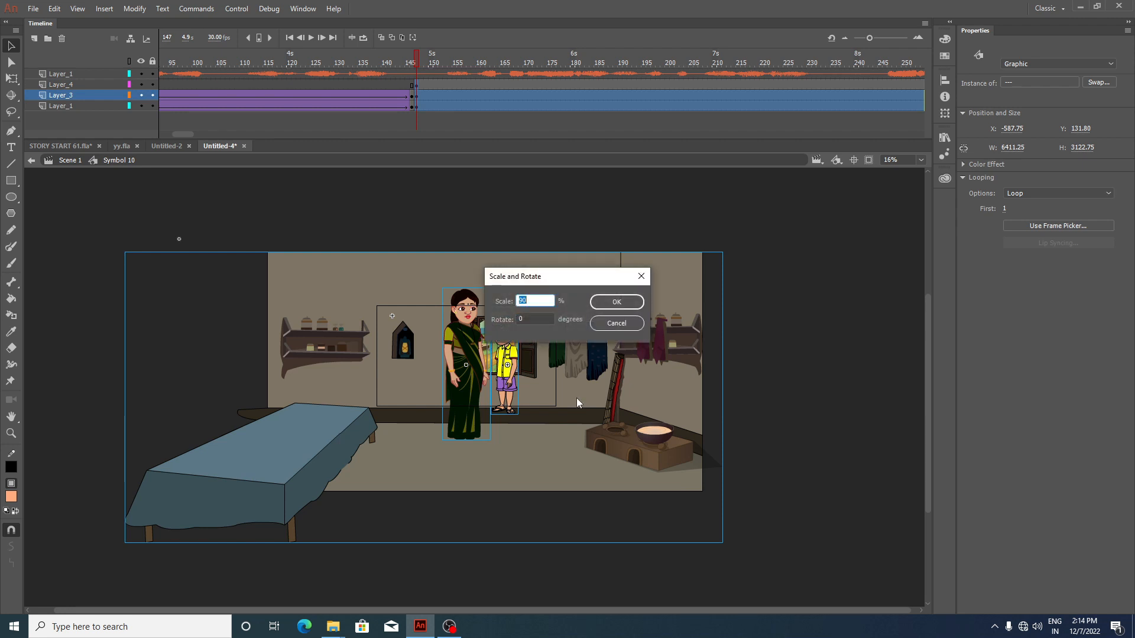
type("70")
key("Return")
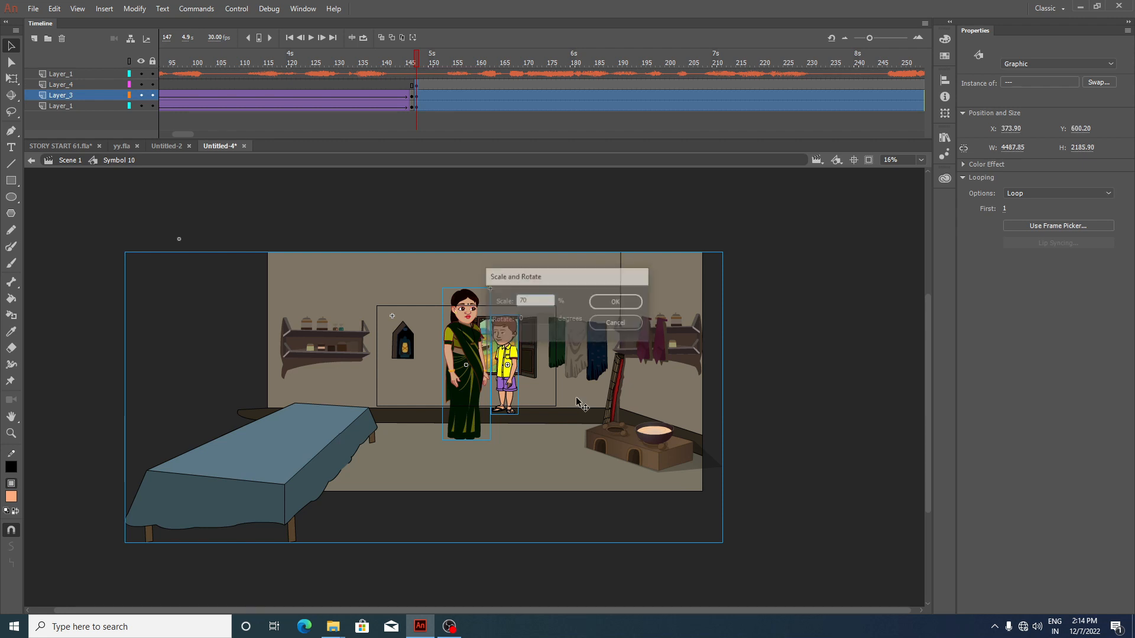
left_click(869, 159)
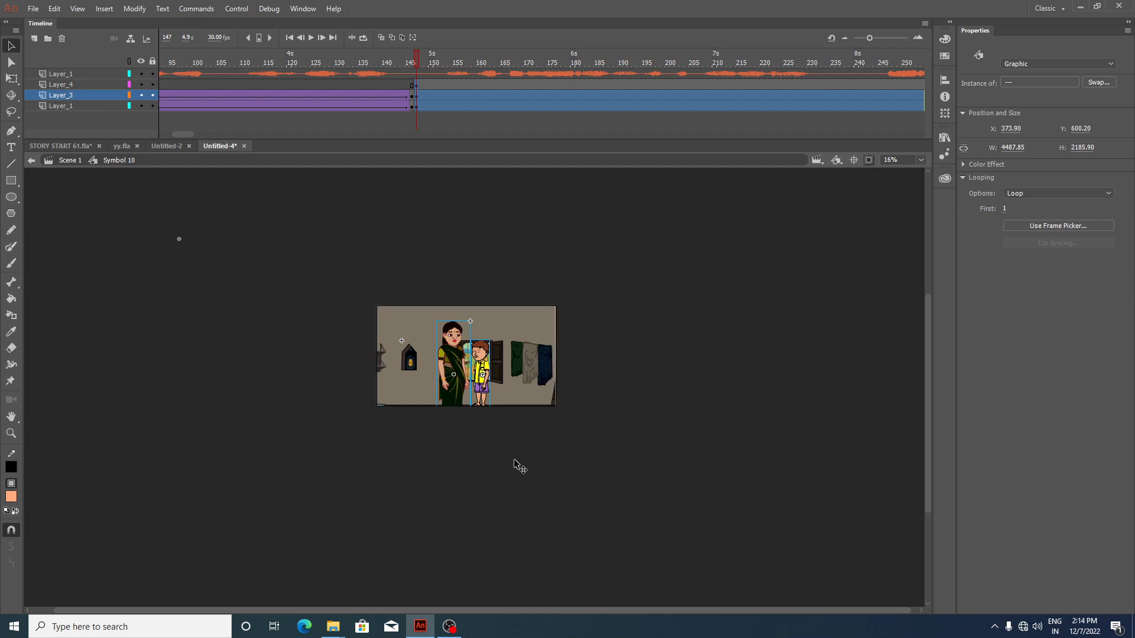
left_click(869, 161)
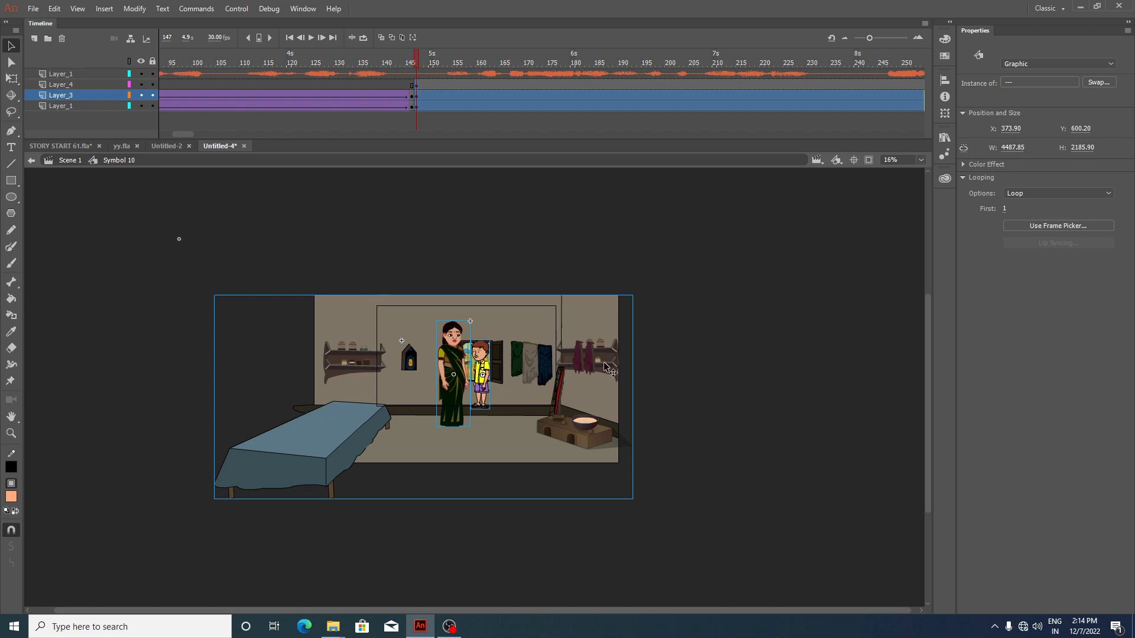
left_click(868, 159)
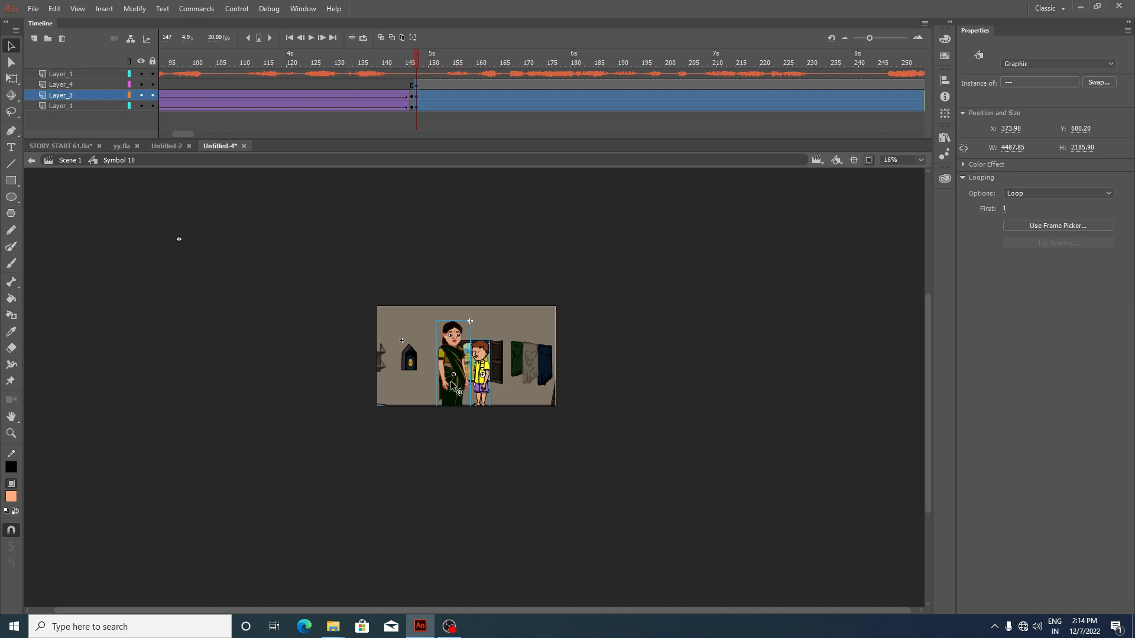
scroll(434, 387, "up", 1, "ctrl")
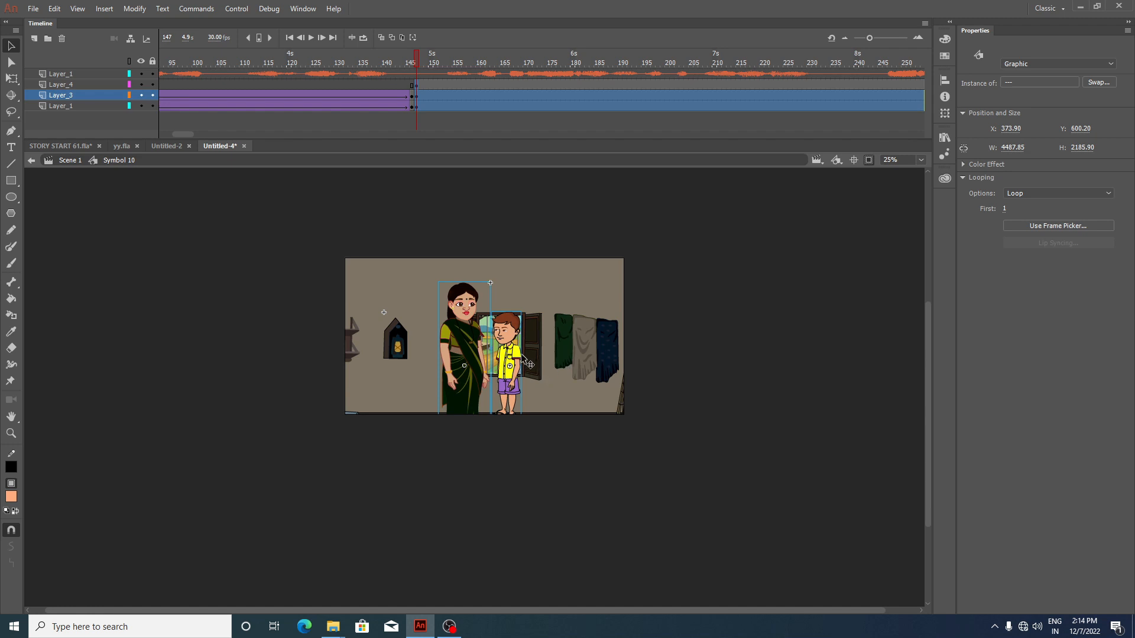
Step: Move the boy down onto the floor at about X 3337, Y 1653 and shift the room background to about X 2381, Y 1083
left_click(417, 66)
left_click(521, 393)
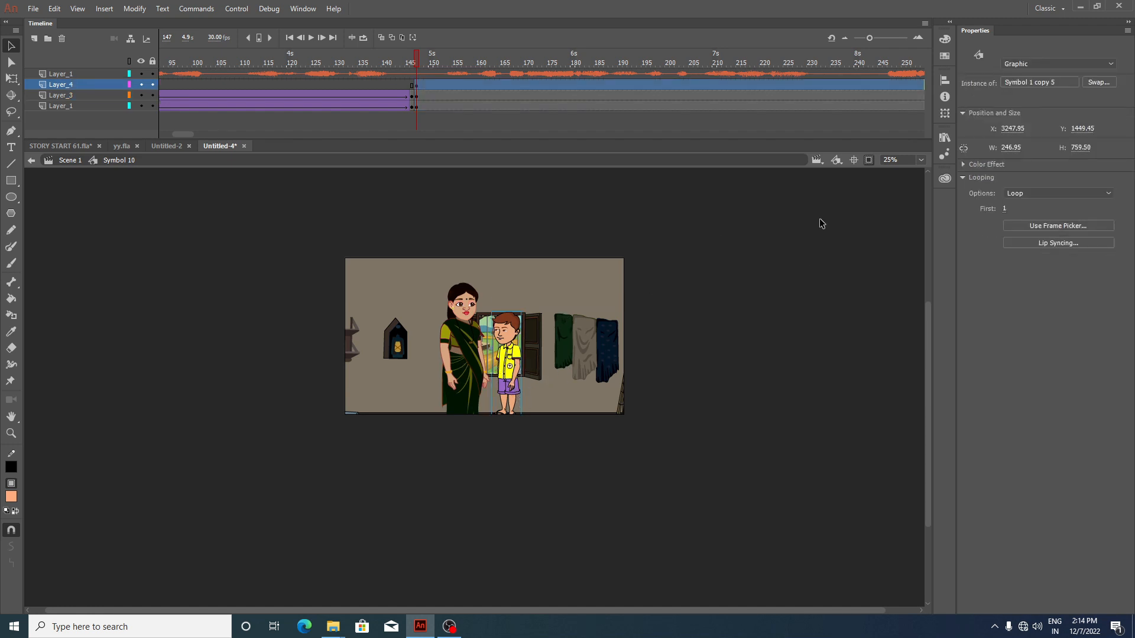
left_click(868, 160)
scroll(532, 408, "up", 1, "ctrl")
left_click_drag(543, 421, 548, 419)
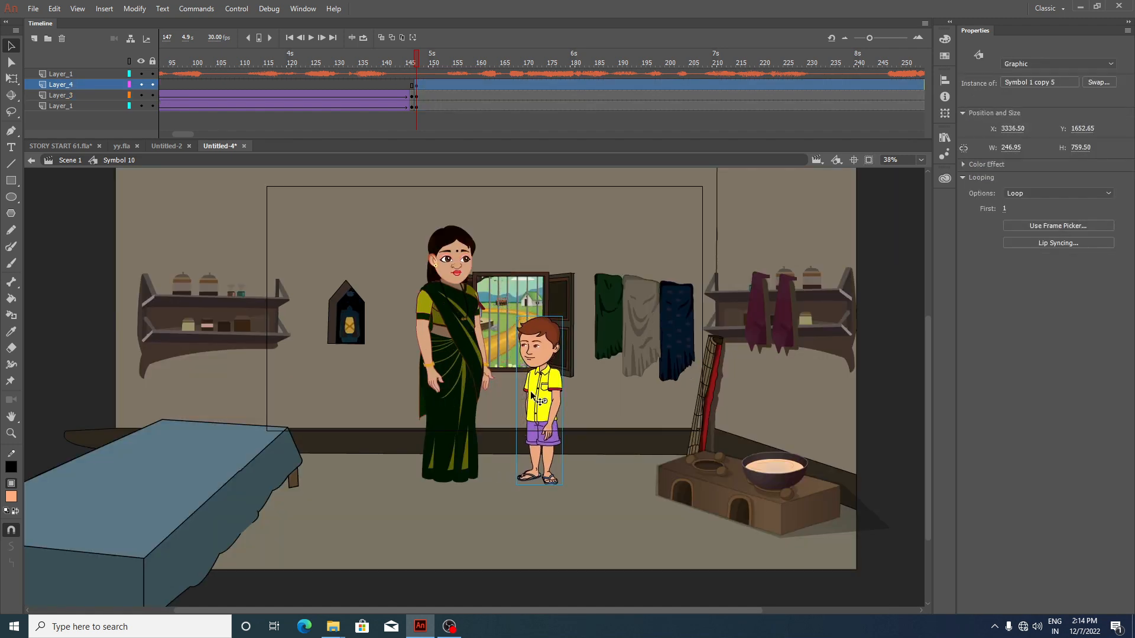
scroll(482, 384, "down", 1, "ctrl")
left_click_drag(483, 384, 460, 383)
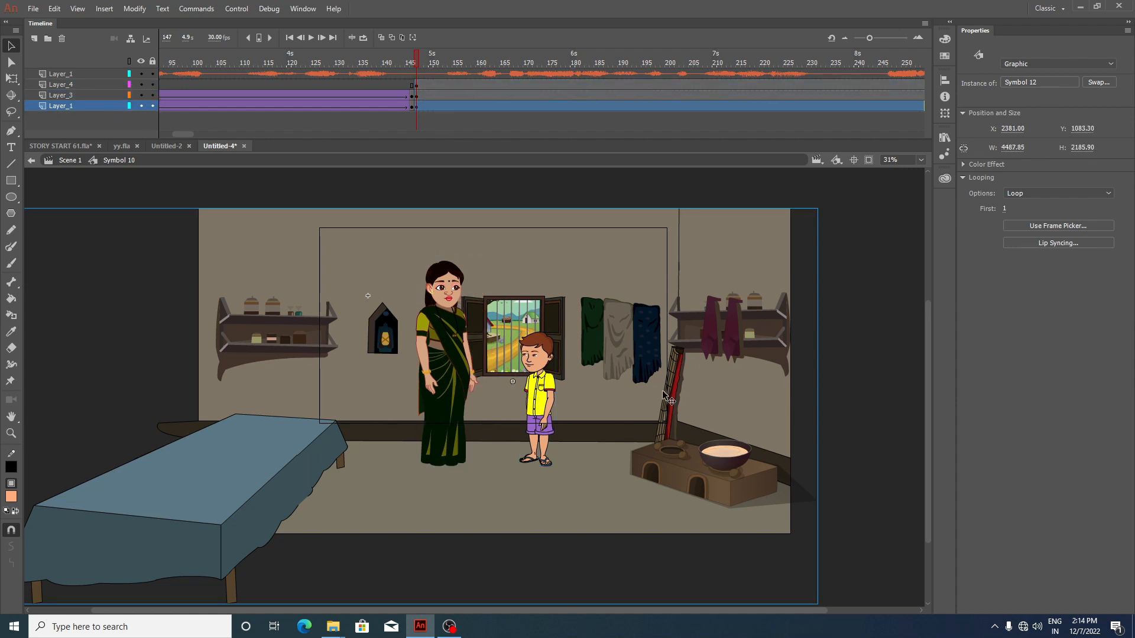
Step: Scale the room background to 120%, nudge it slightly behind the characters and limit the view to the stage area
key("ctrl+alt+s")
type("120")
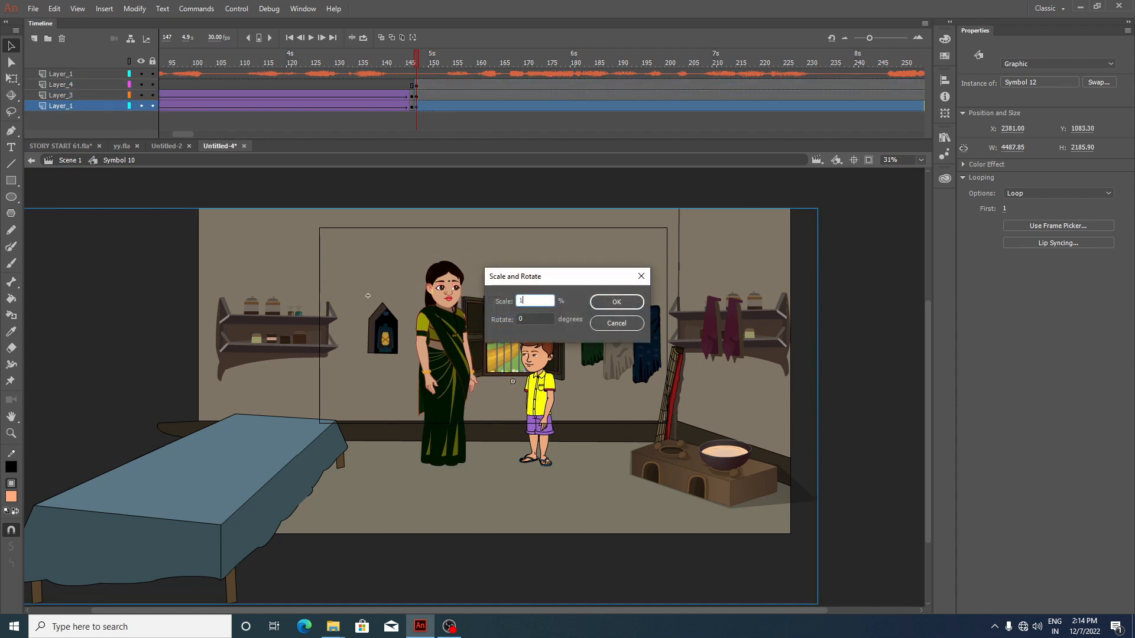
key("Return")
mouse_move(623, 492)
left_mouse_down()
mouse_move(609, 452)
mouse_move(619, 482)
left_mouse_up()
key("ctrl+shift+w")
Step: Place the boy at about X 3301, Y 1653 and the woman at about X 2959, Y 889, on either side of the window
left_click(524, 343)
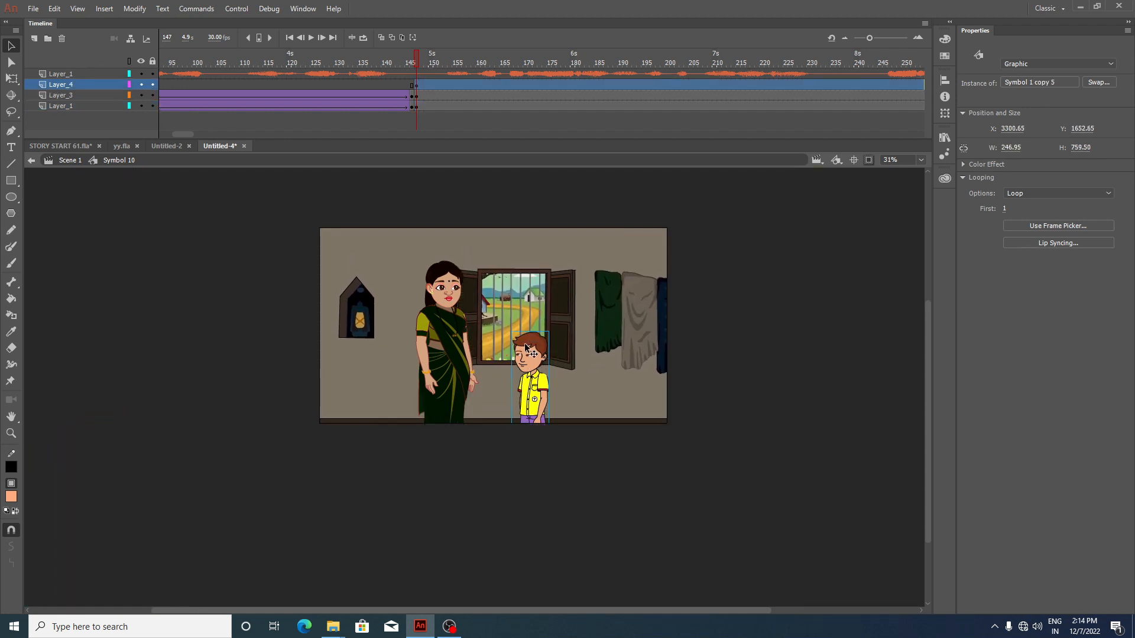
scroll(524, 344, "up", 1)
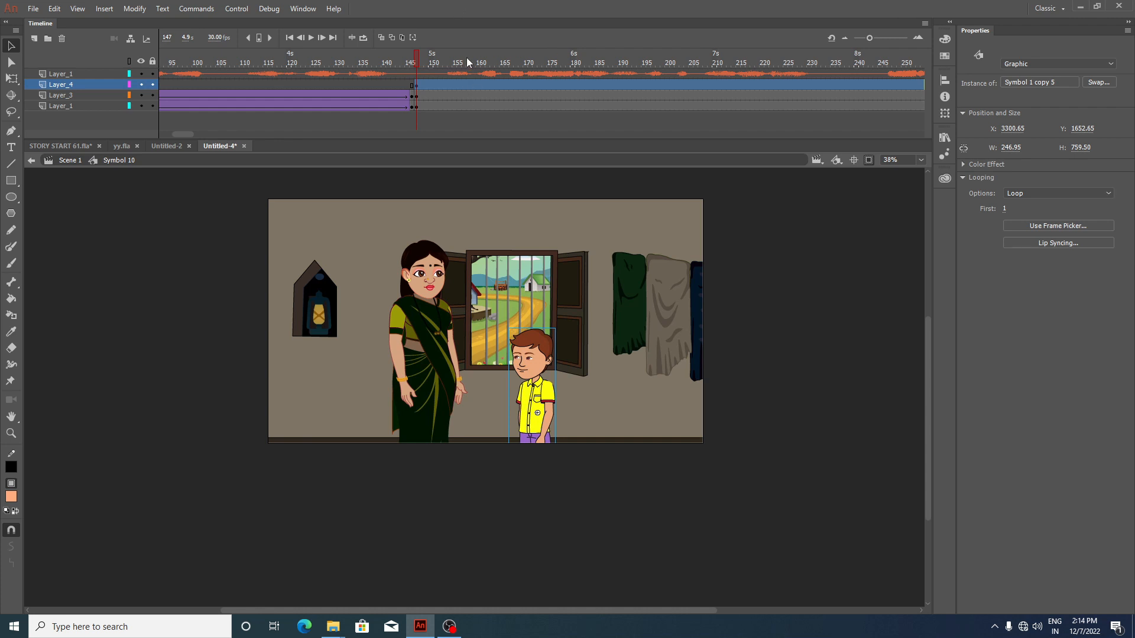
left_click_drag(426, 349, 419, 347)
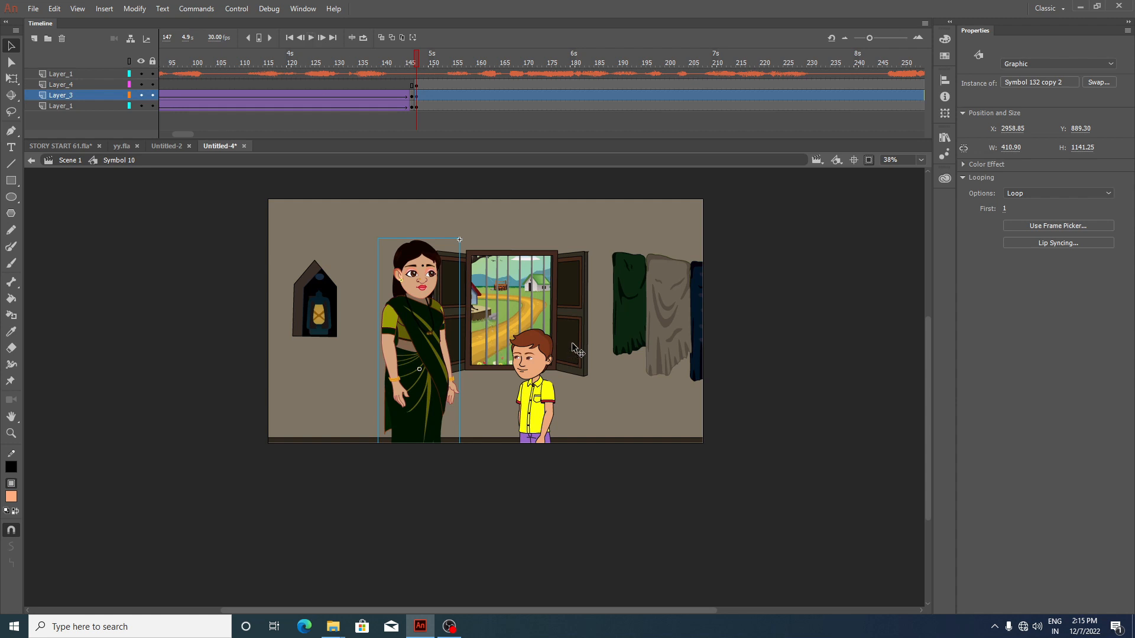
Step: Listen to the voice track from frame 147 to about frame 338 and go back to about frame 316
left_click(309, 39)
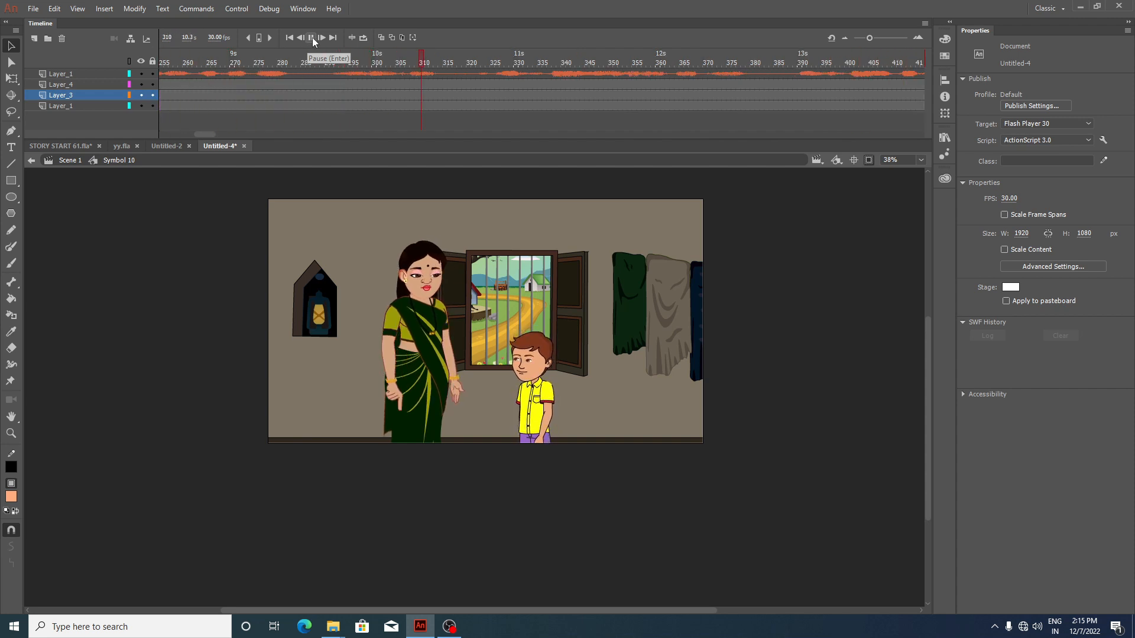
key("Return")
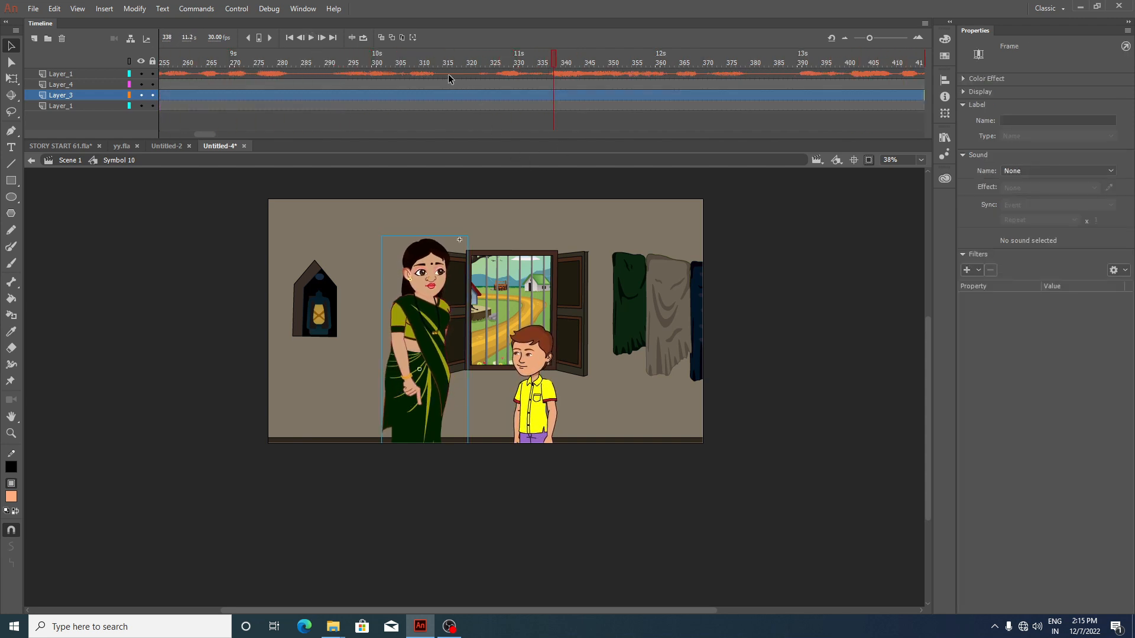
left_click(449, 74)
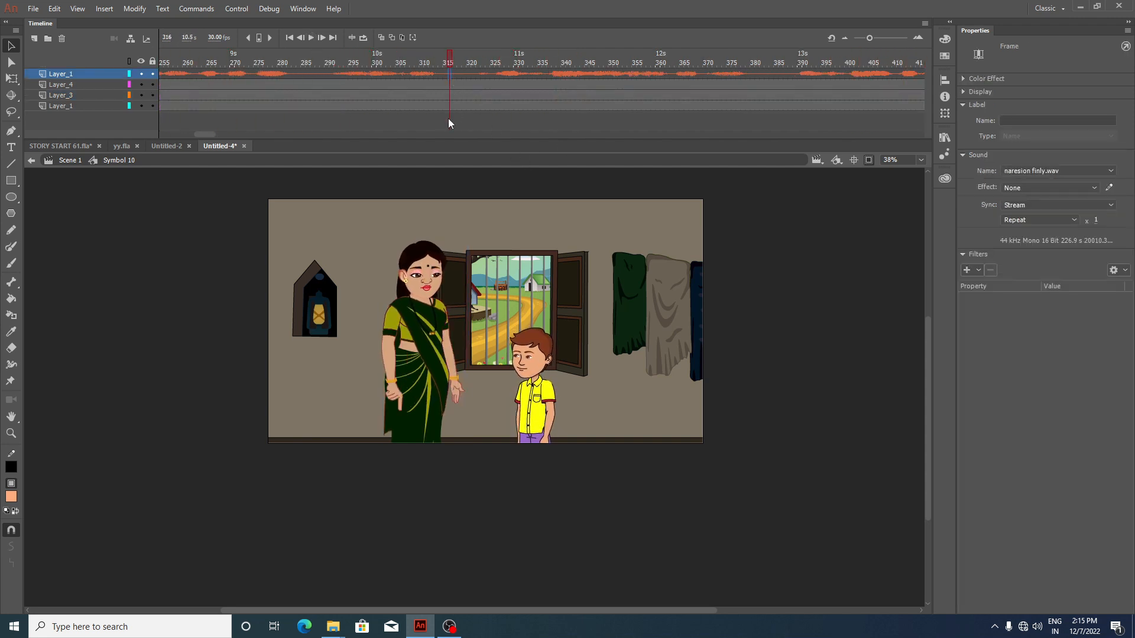
left_click(453, 75)
Step: End the room shot with blank keyframes at frame 318 and keyframes at frame 317 on Layer_4, Layer_3 and the lower Layer_1
left_click(445, 85)
left_click_drag(459, 85, 459, 135)
key("F7")
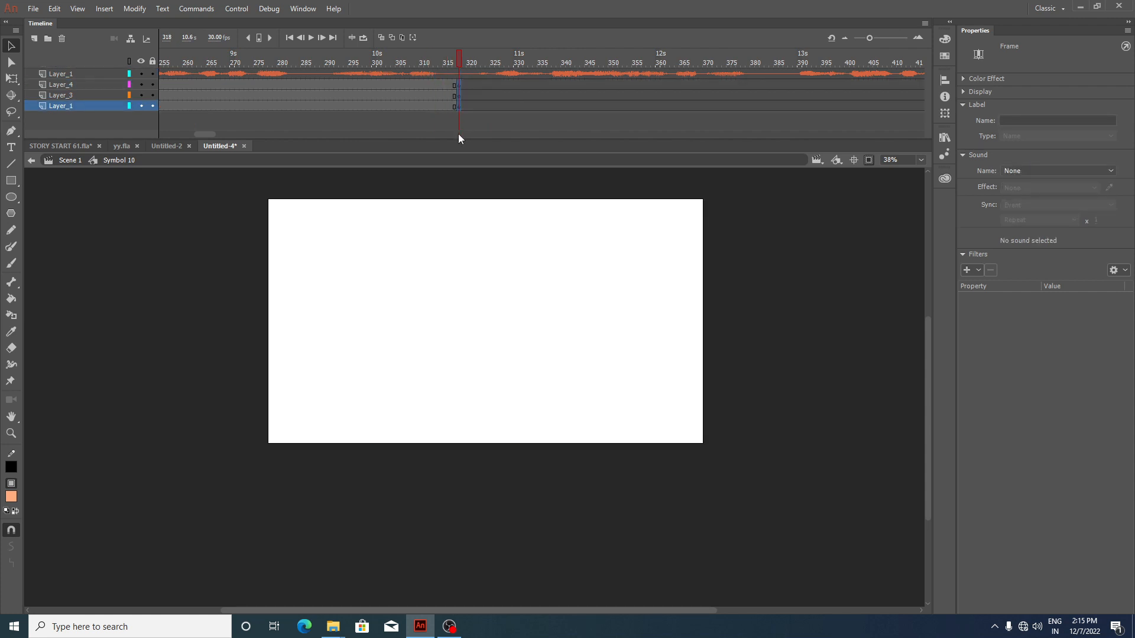
left_click(425, 84)
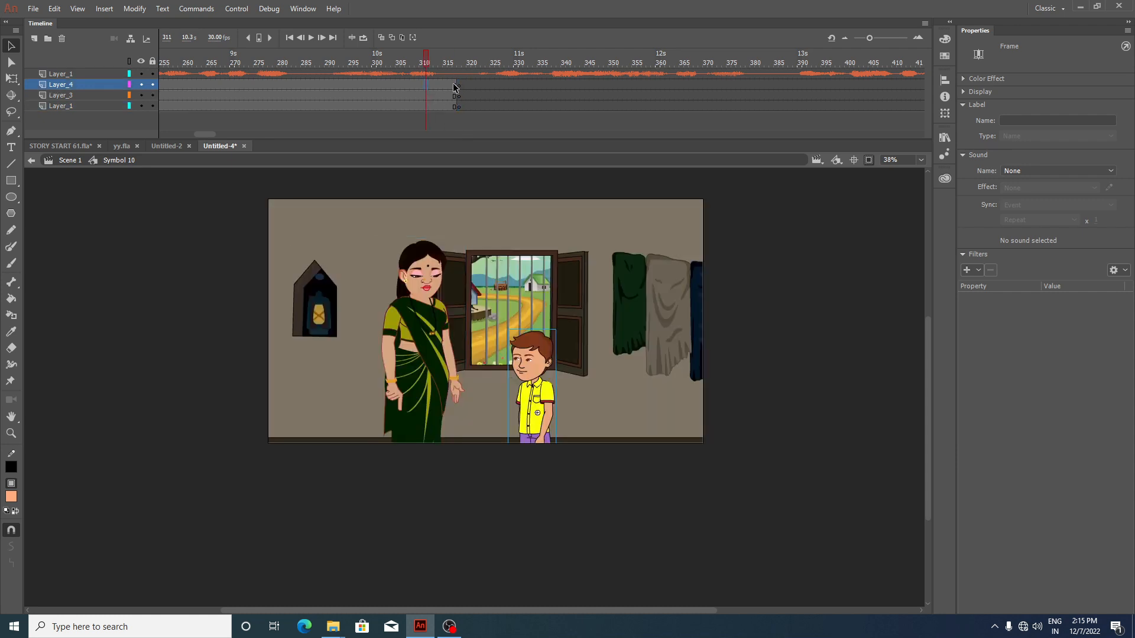
left_click_drag(454, 86, 453, 119)
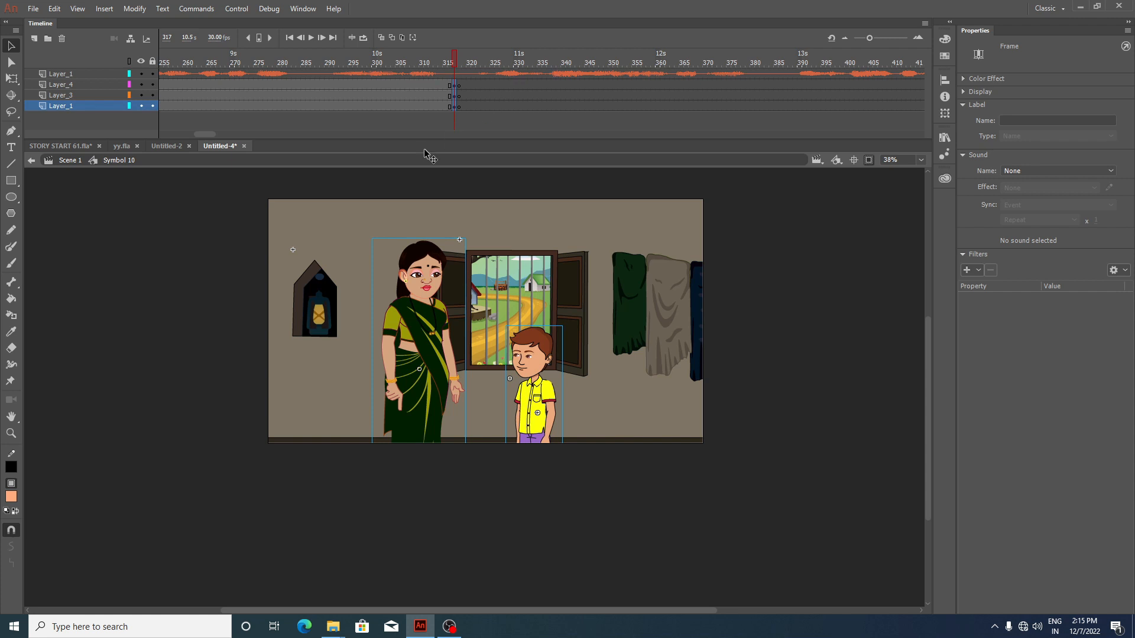
Step: Scale the whole room shot at frame 317 to 80% and move it to about X 453, Y 534
key("ctrl+alt+s")
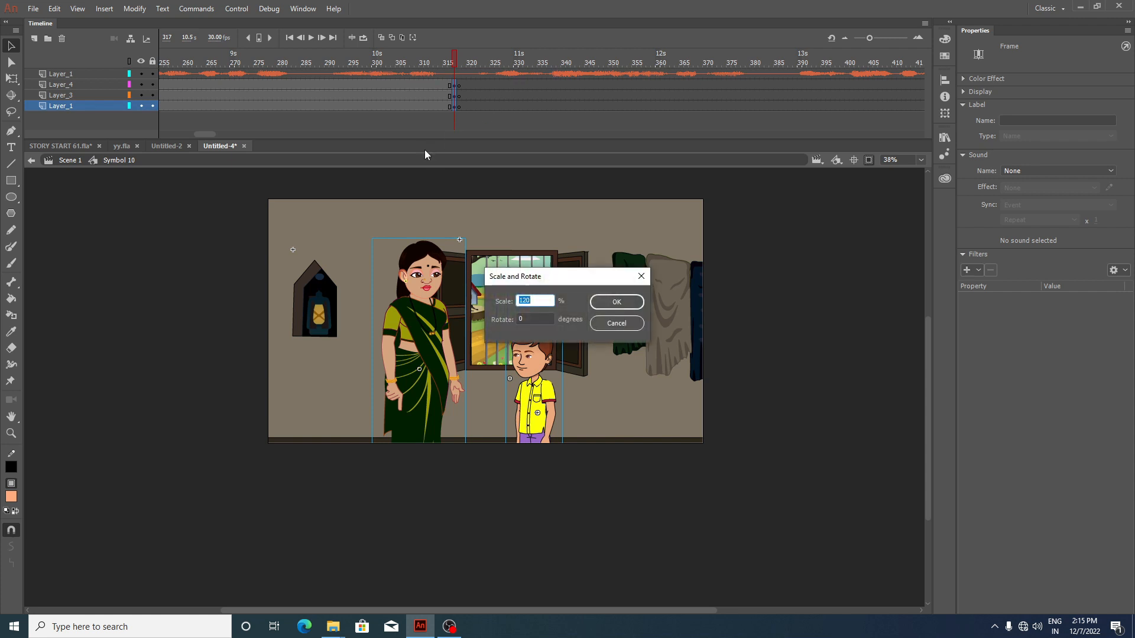
type("80")
key("Return")
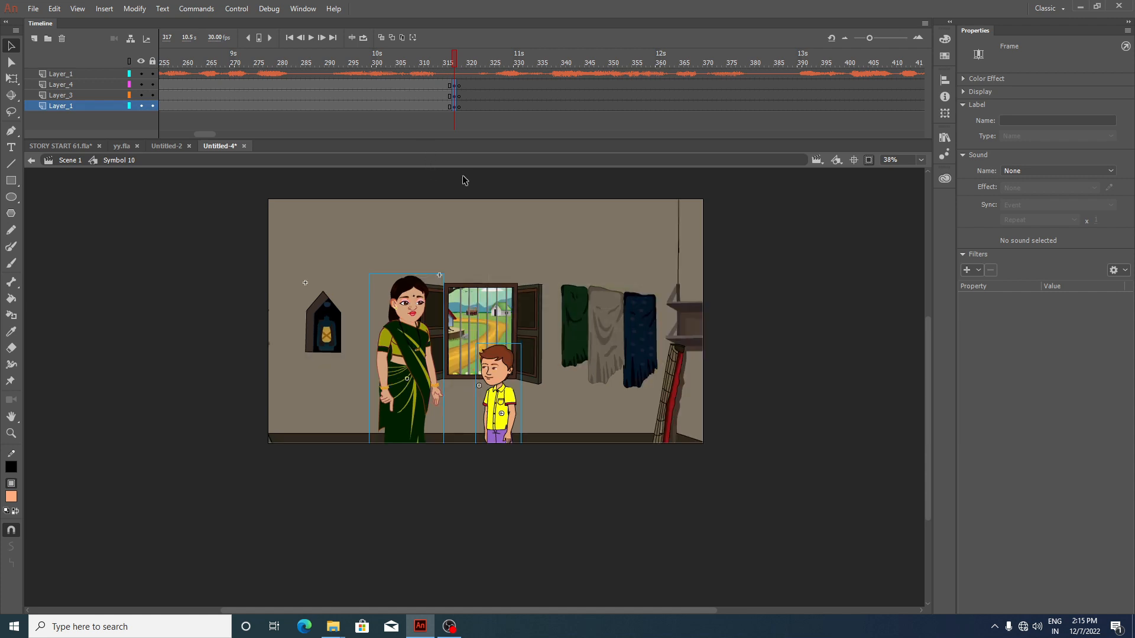
scroll(479, 226, "down", 2)
left_click_drag(502, 328, 511, 312)
scroll(510, 312, "up", 3)
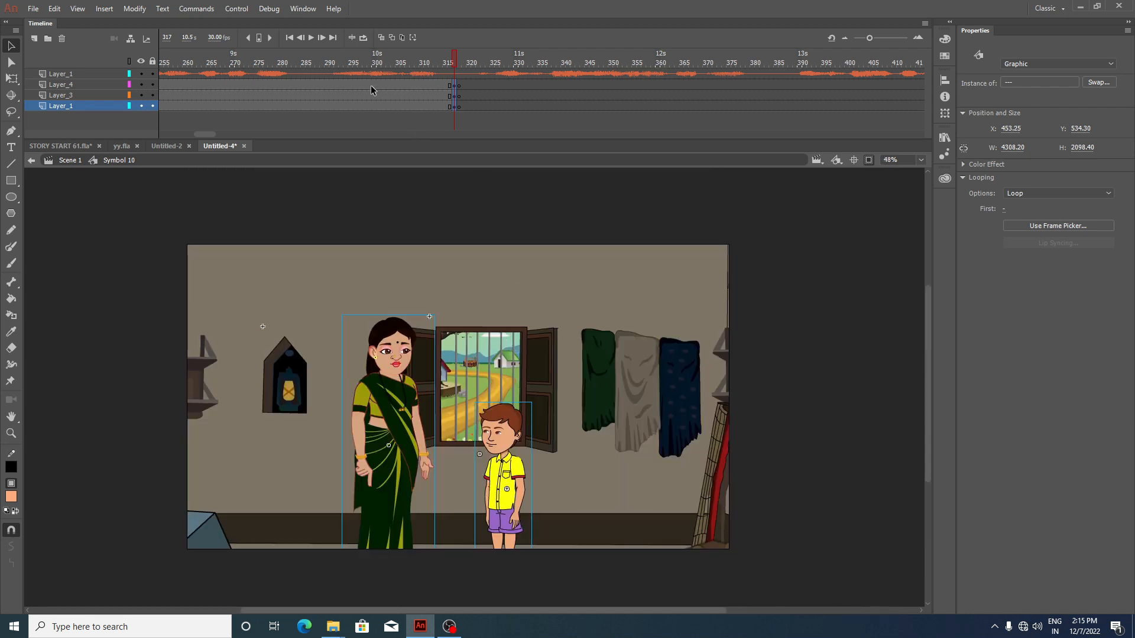
Step: Create classic tweens up to frame 317 on Layer_4, Layer_3 and the lower Layer_1 of the room shot
left_click_drag(369, 84, 367, 107)
right_click(381, 102)
left_click_drag(360, 85, 377, 115)
right_click(367, 104)
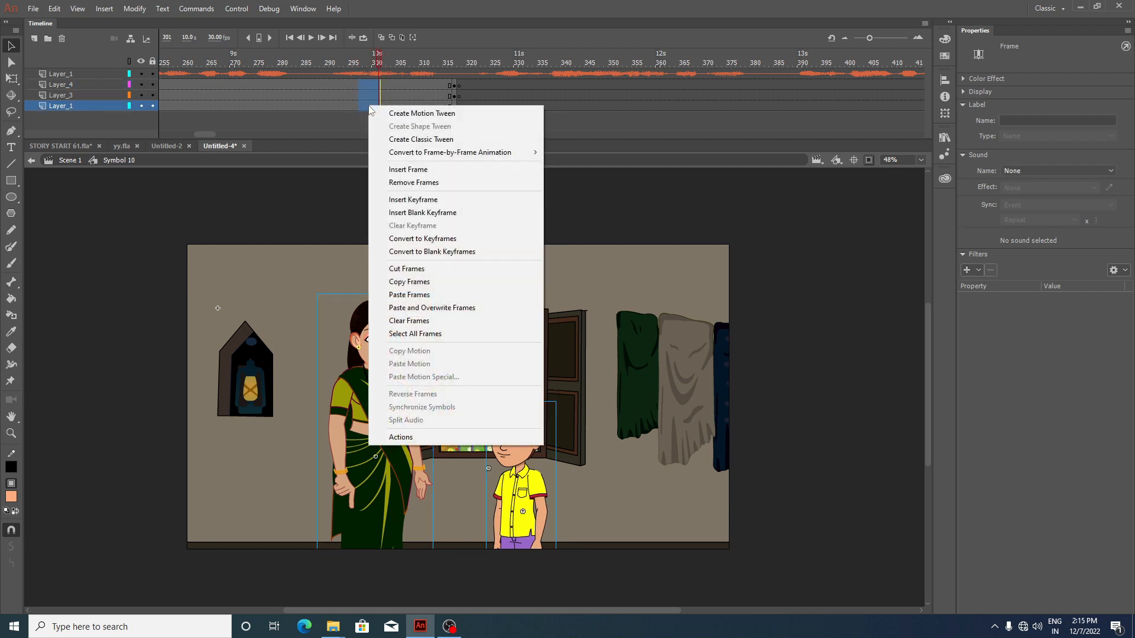
left_click(395, 140)
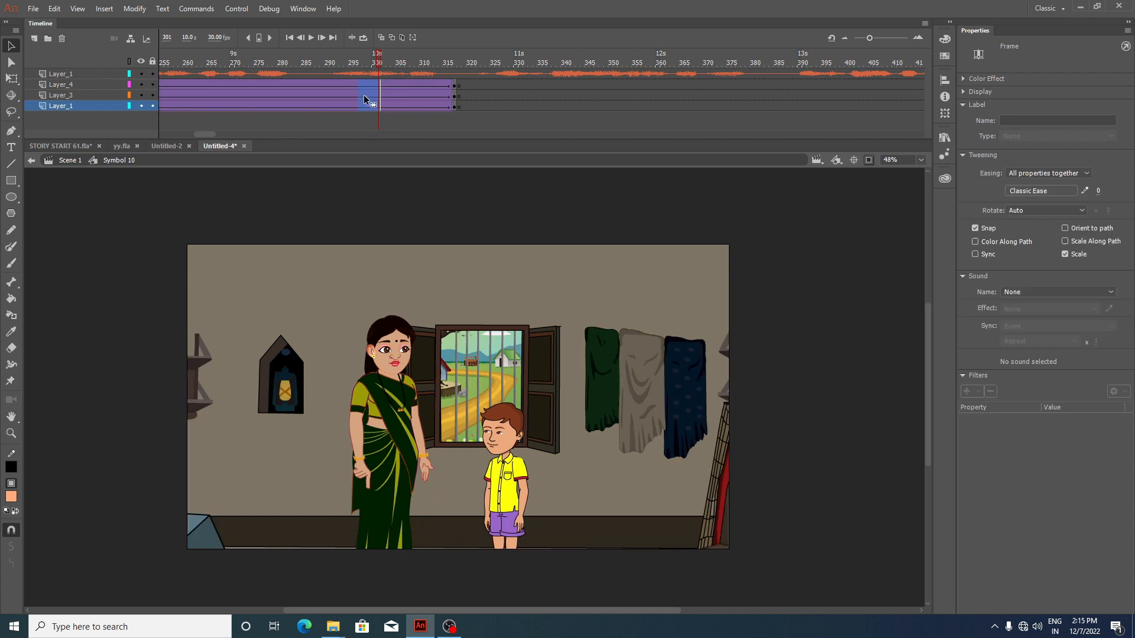
Step: Apply a custom S-shaped ease, slow at the start and end, to the room shot's tweens and save it as My Ease 2
left_click(1085, 191)
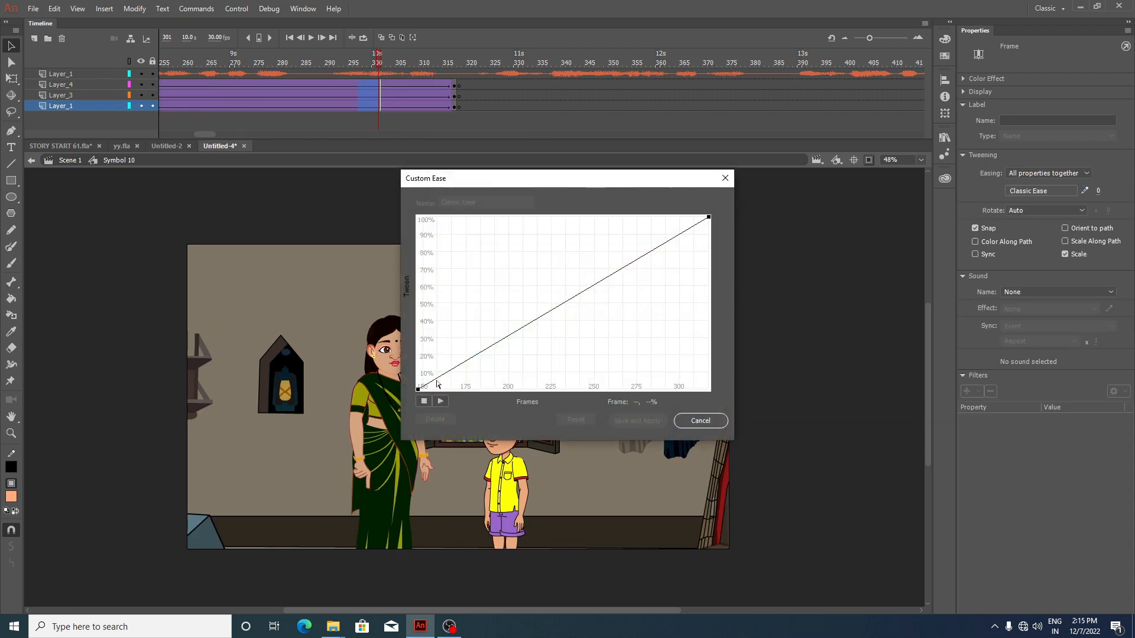
left_click_drag(514, 333, 540, 395)
left_click_drag(616, 273, 600, 217)
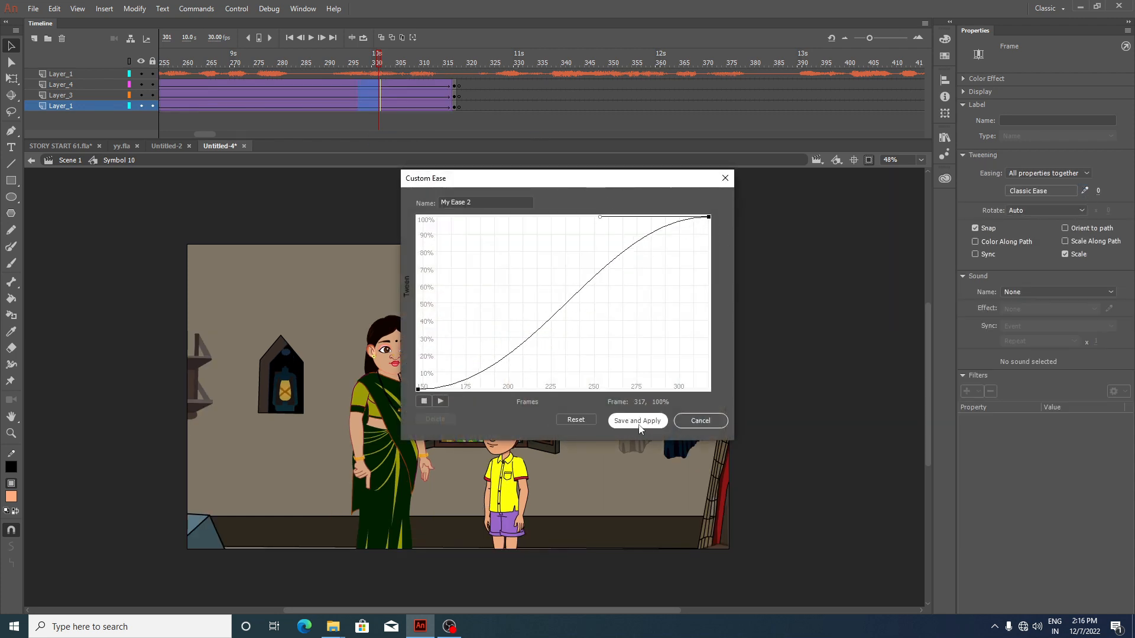
left_click(639, 421)
Step: Play the eased room shot from frame 147 to about frame 322
left_click_drag(208, 136, 192, 136)
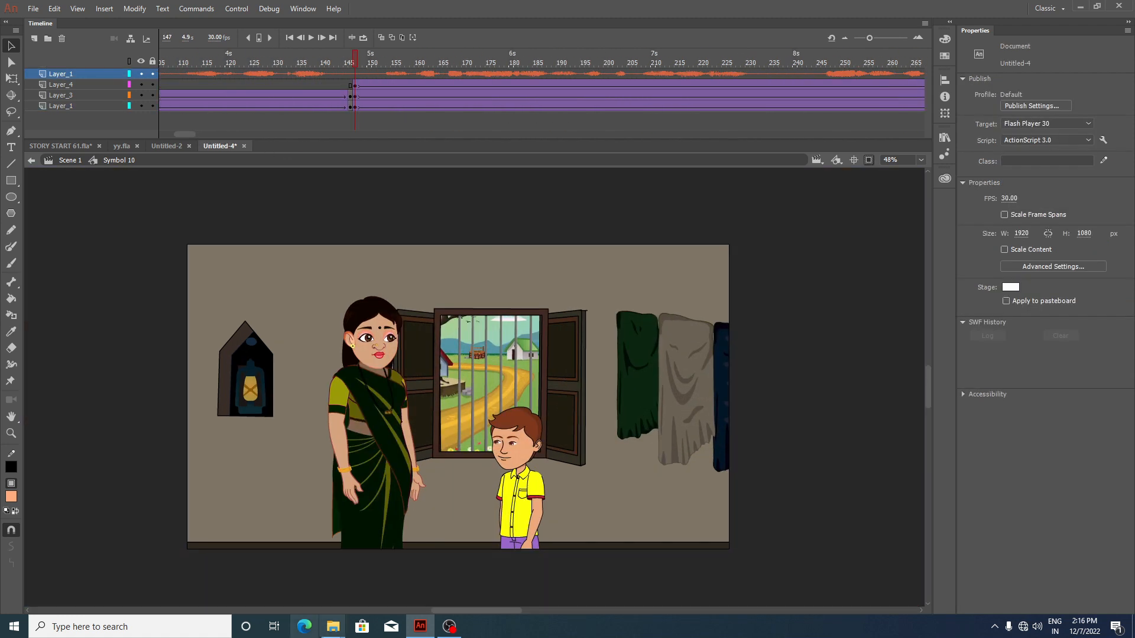
left_click(310, 38)
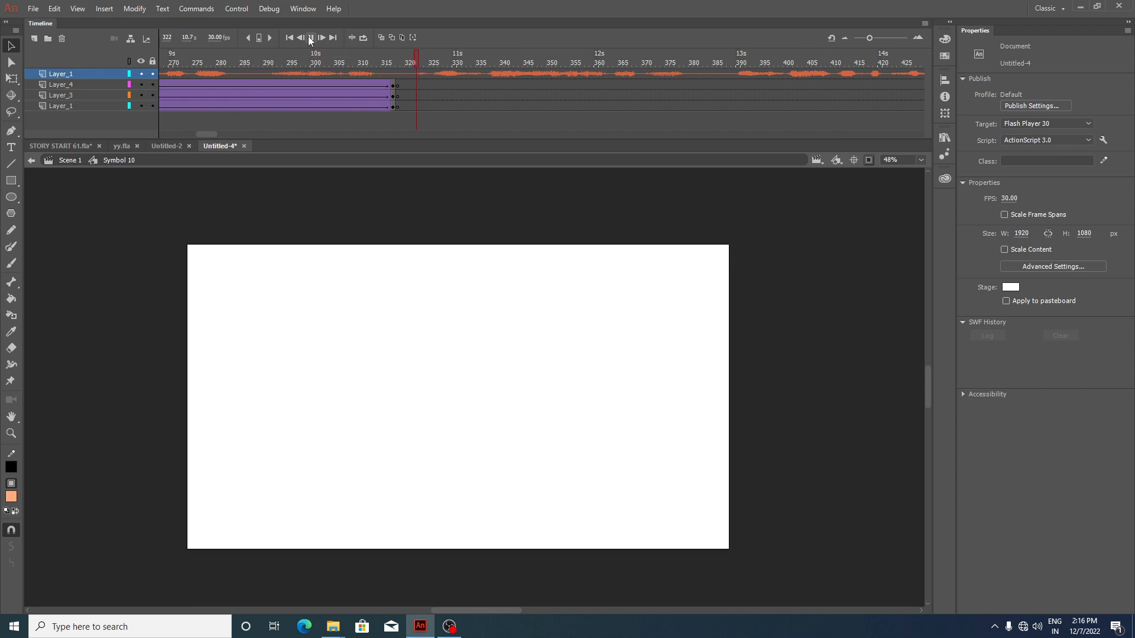
left_click(310, 38)
Step: Scale the whole room shot at frame 317 to 80% again and move it to about X 884, Y 656 so it fills the stage
left_click(323, 87)
left_click(393, 87)
key("ctrl+a")
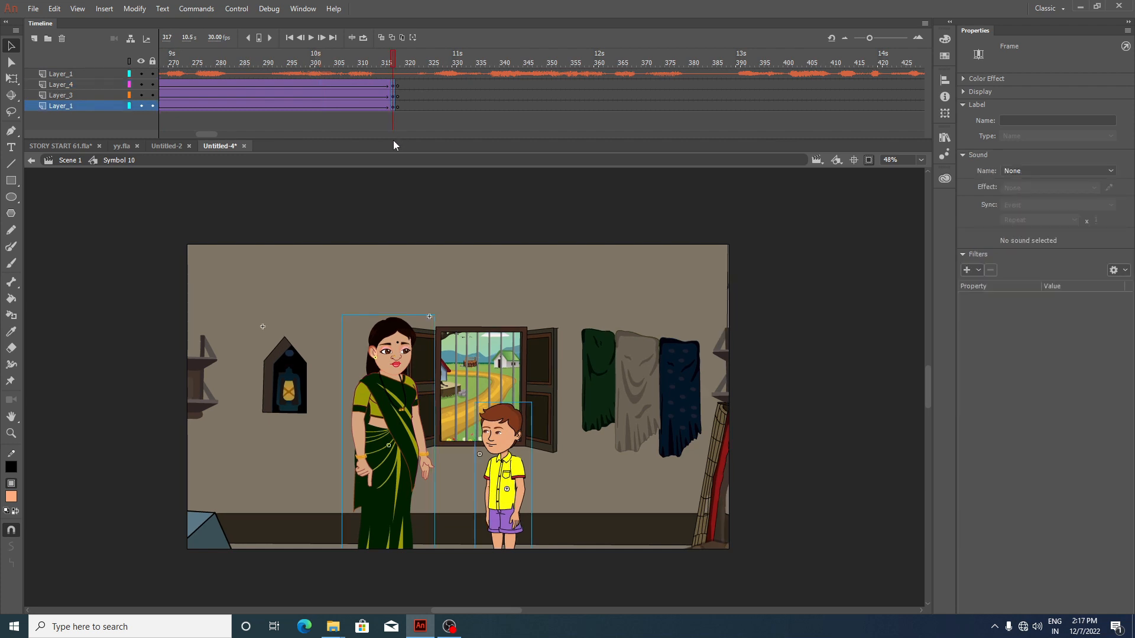
key("ctrl+alt+s")
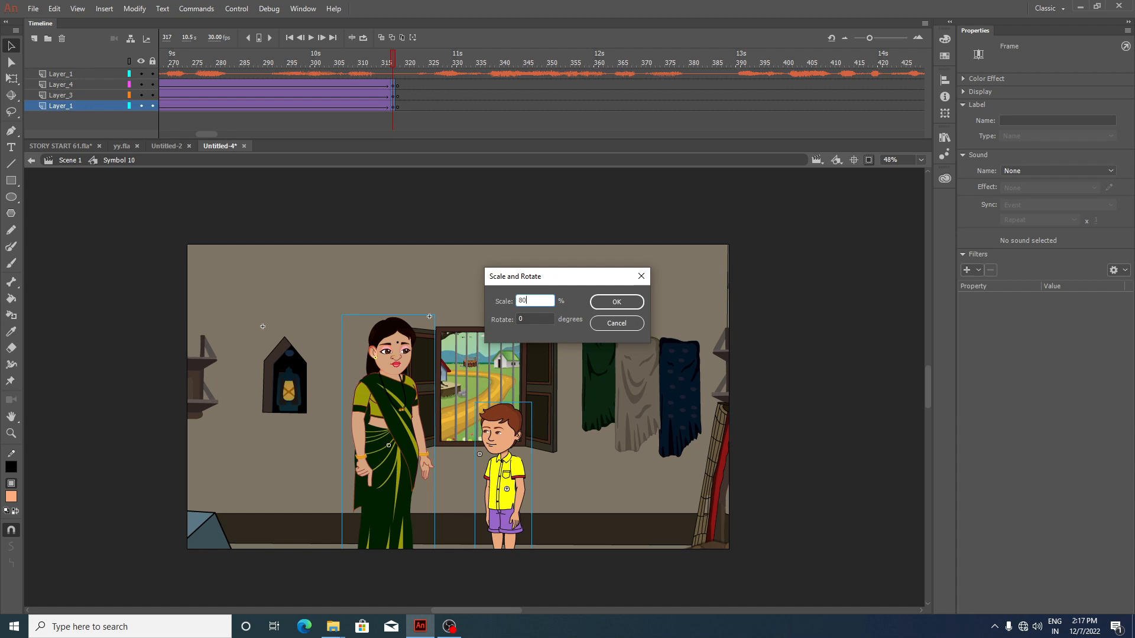
key("Return")
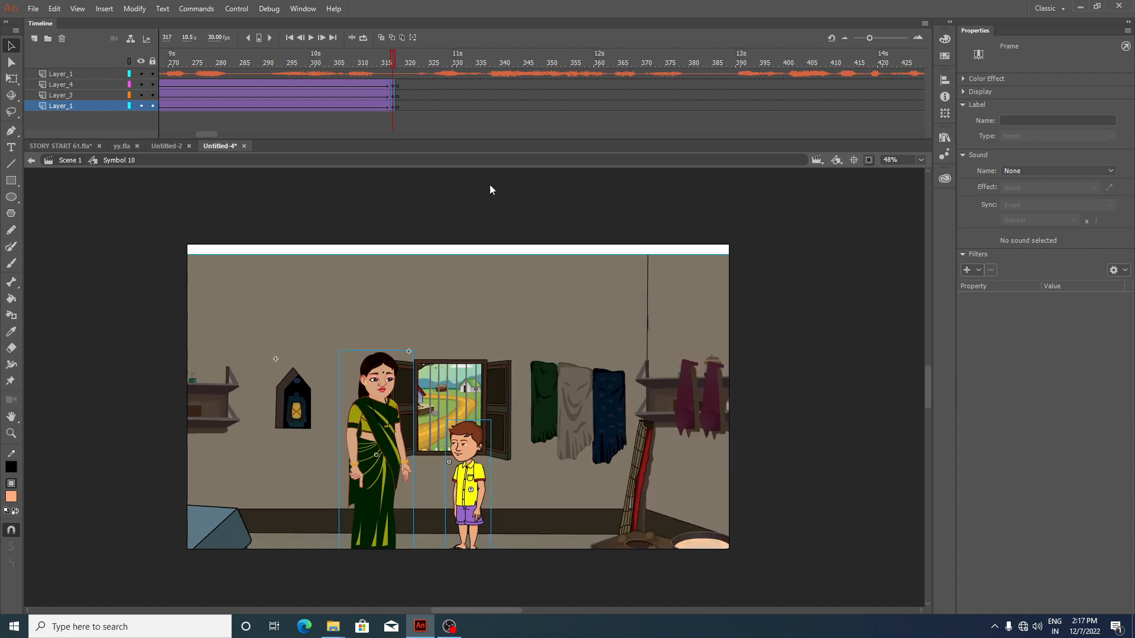
scroll(455, 356, "down", 2)
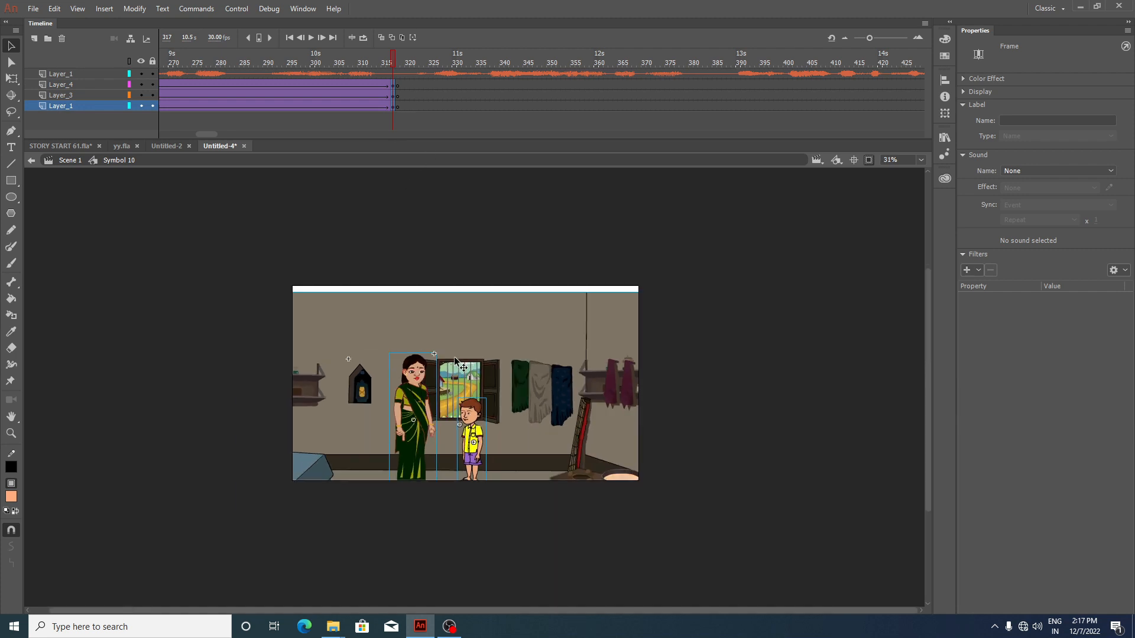
left_click(493, 420)
left_click_drag(494, 420, 499, 404)
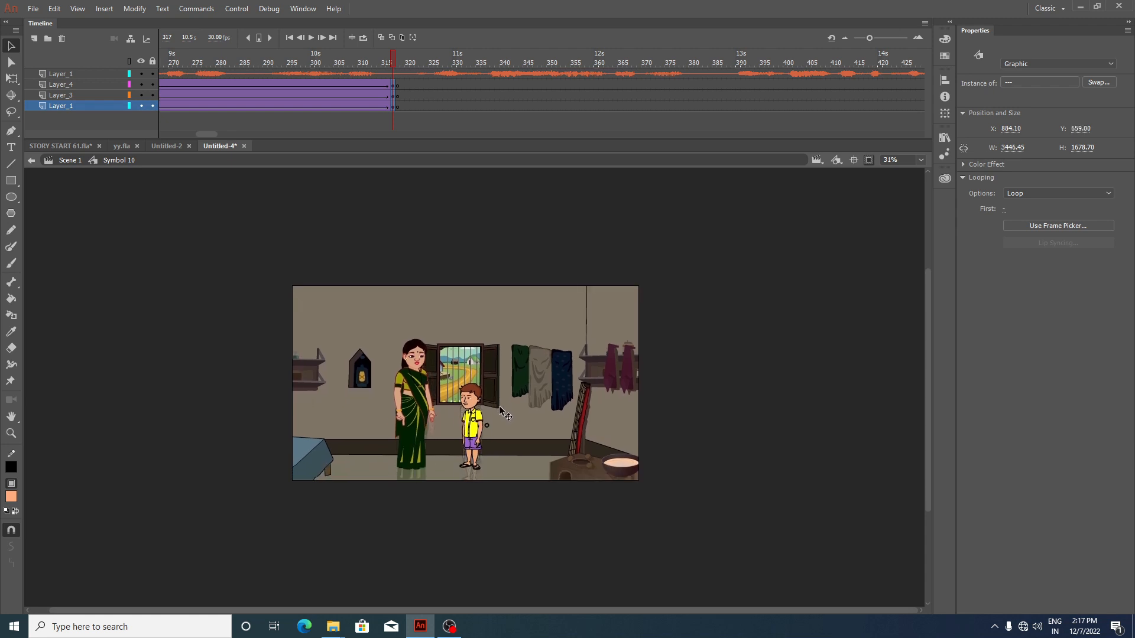
Step: Play the rescaled room shot with the voice track from about frame 147 to frame 358
left_click_drag(202, 134, 185, 134)
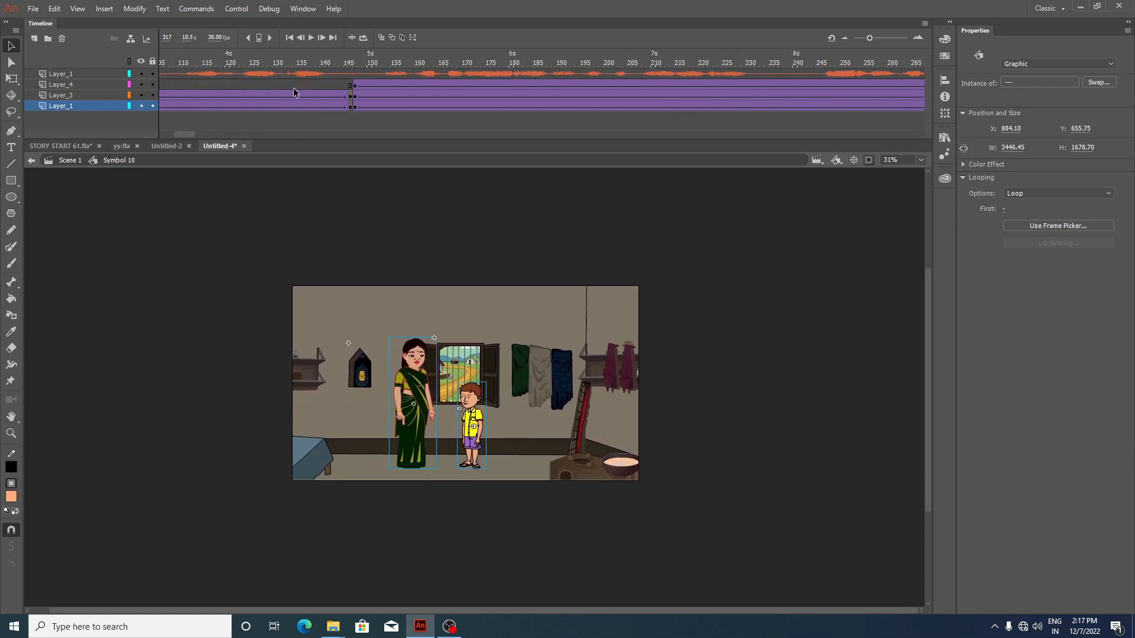
left_click(357, 71)
left_click(312, 38)
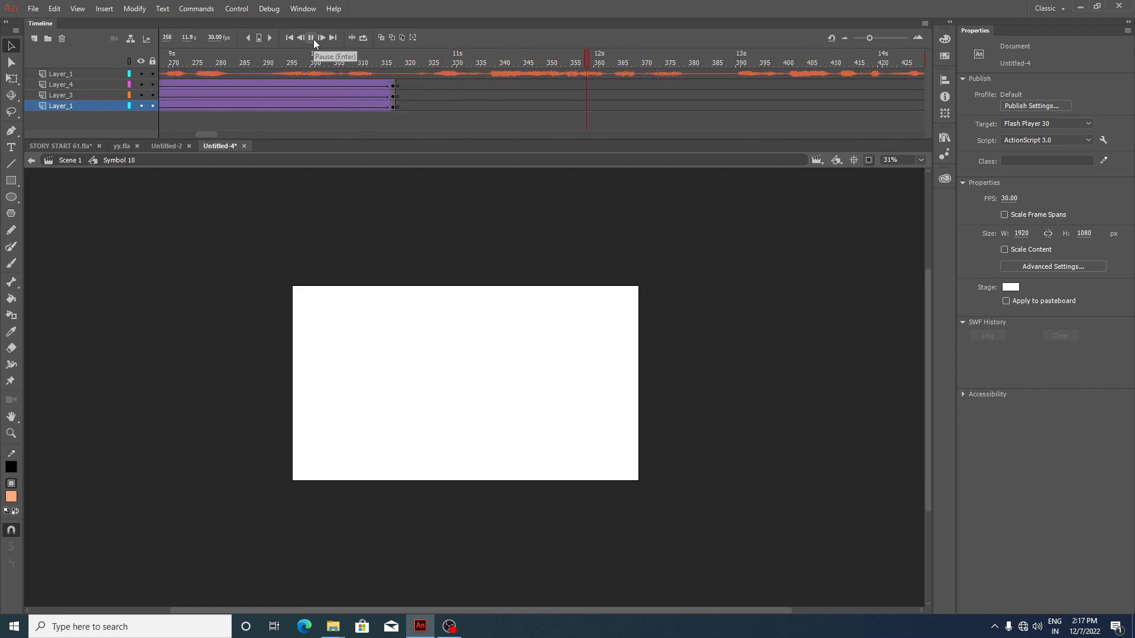
left_click(311, 37)
Step: Listen to the voice track for the next shot from frame 319 to about frame 492
left_click(359, 72)
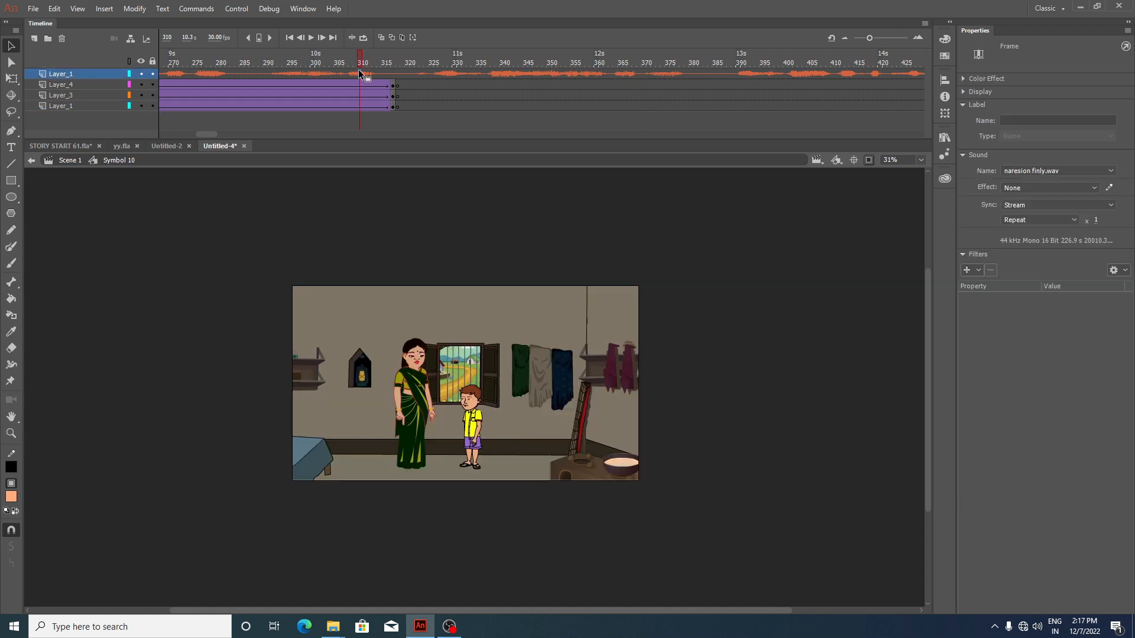
left_click(401, 62)
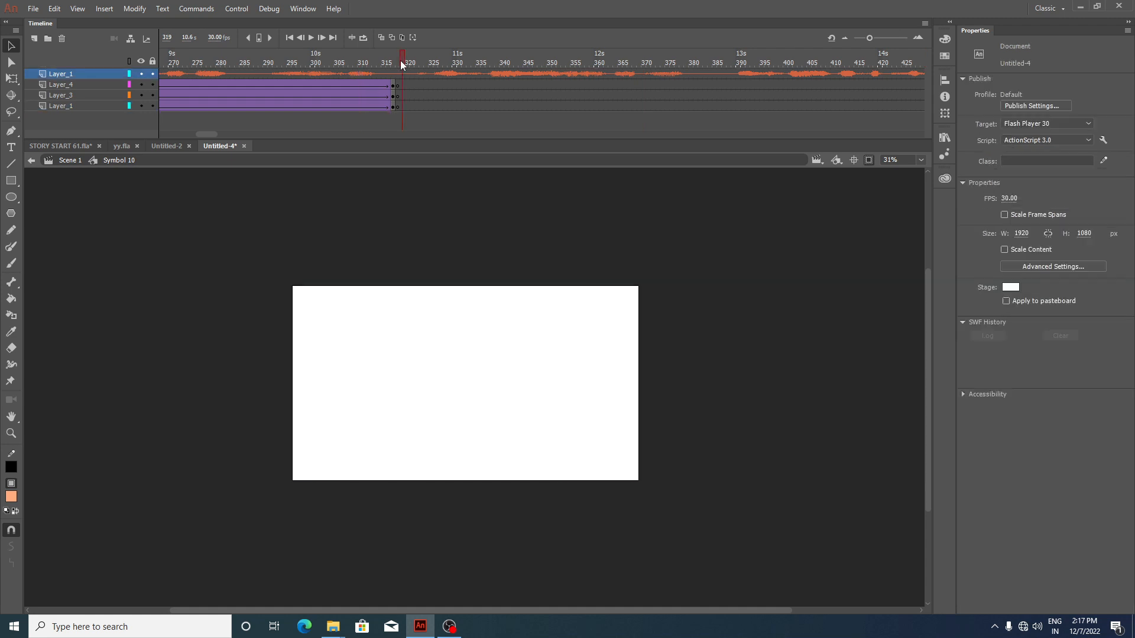
left_click(310, 38)
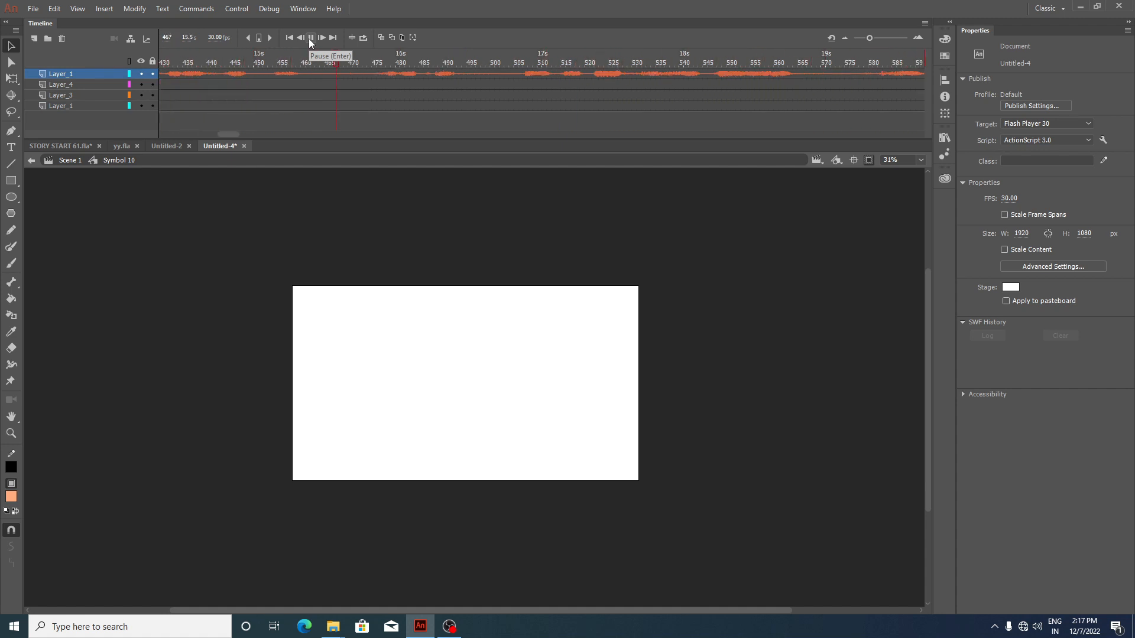
left_click(311, 38)
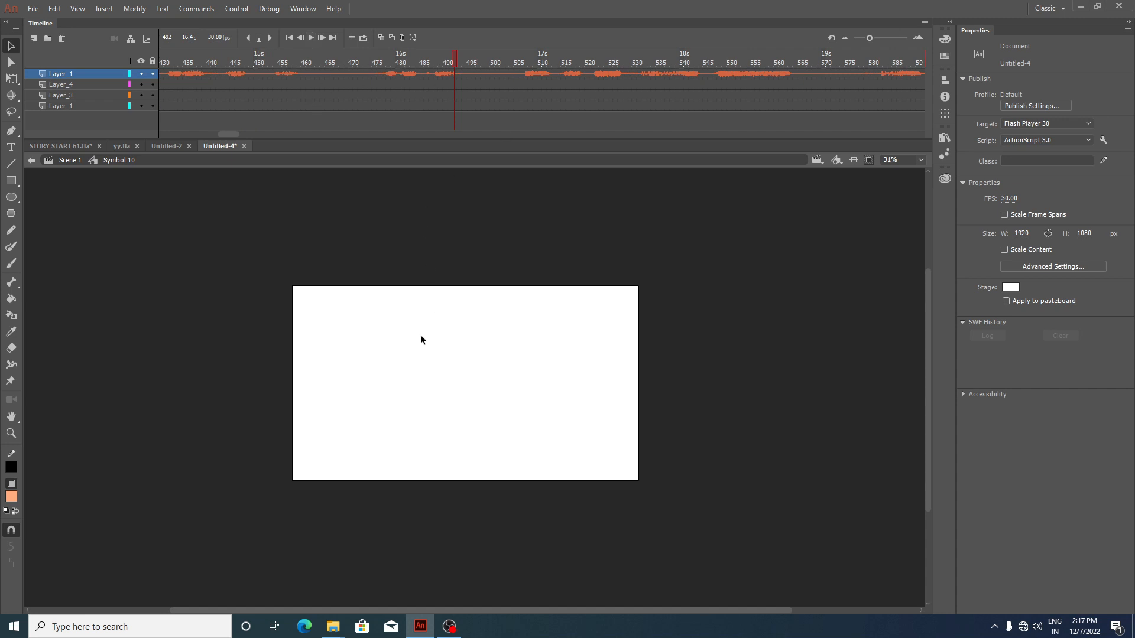
Step: Copy the daytime village background from yy.fla and paste it at frame 318 on the lower Layer_1 of Untitled-4
left_click_drag(228, 136, 116, 129)
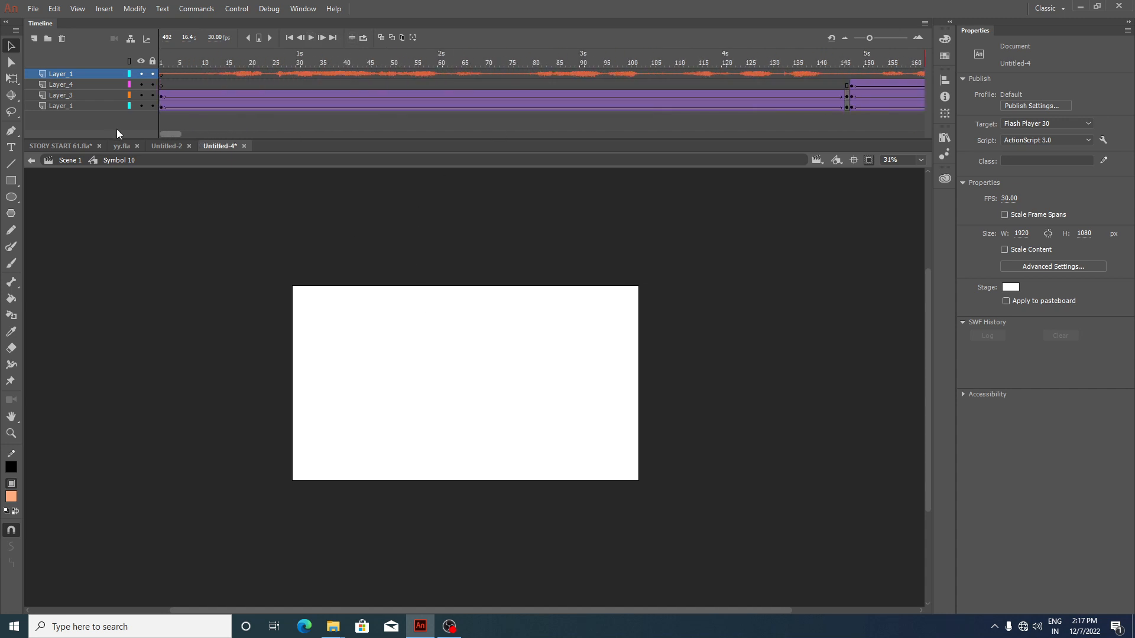
left_click(162, 59)
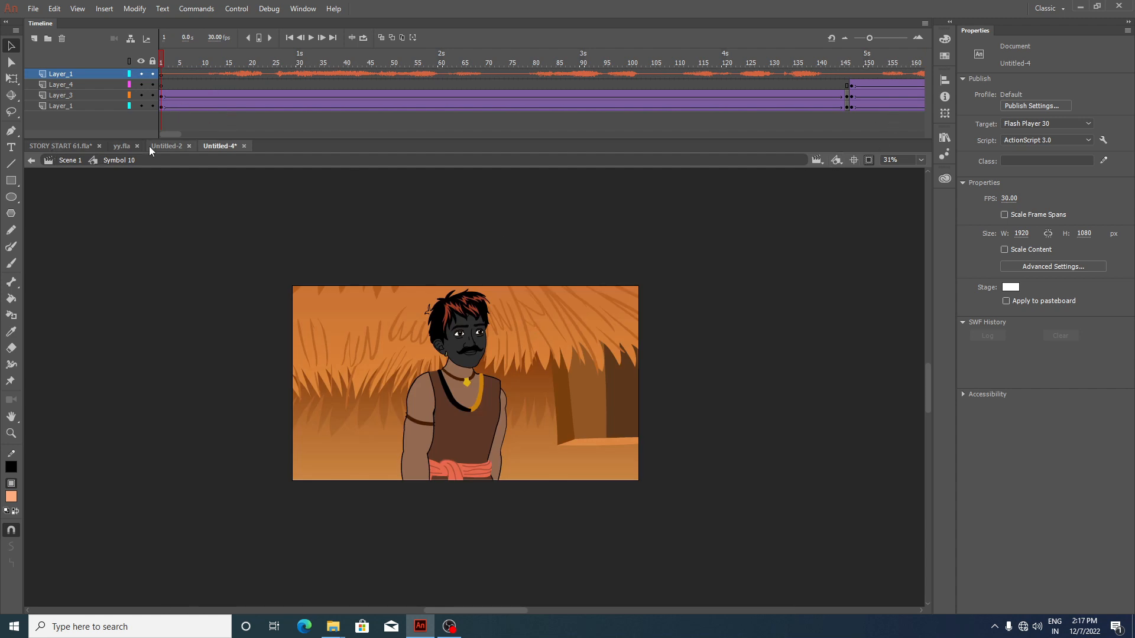
left_click(120, 146)
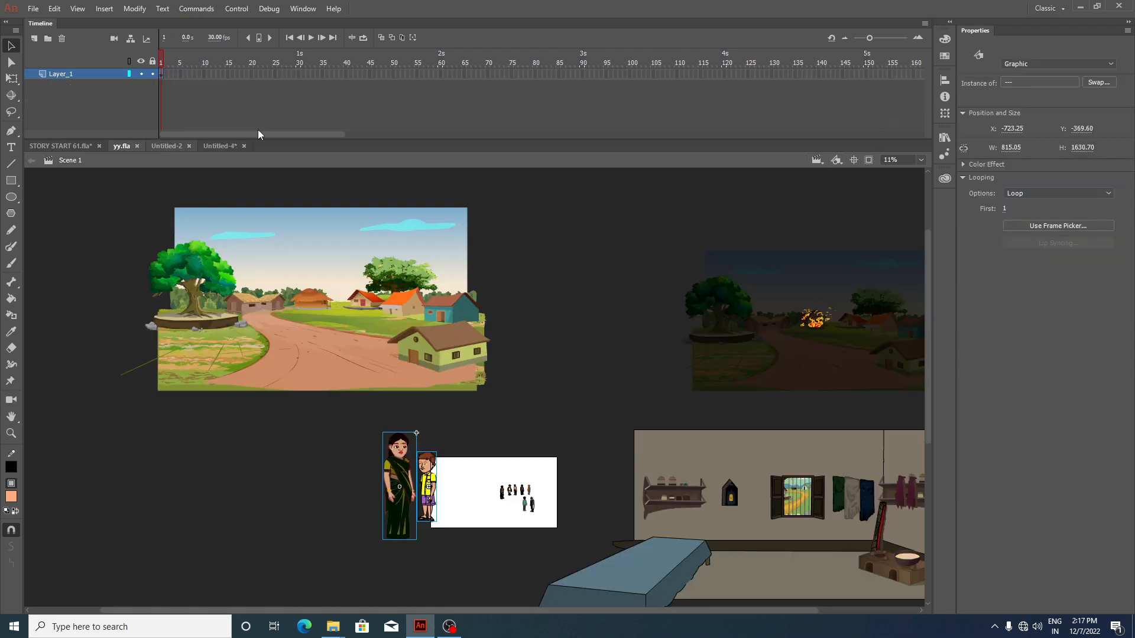
left_click(346, 379)
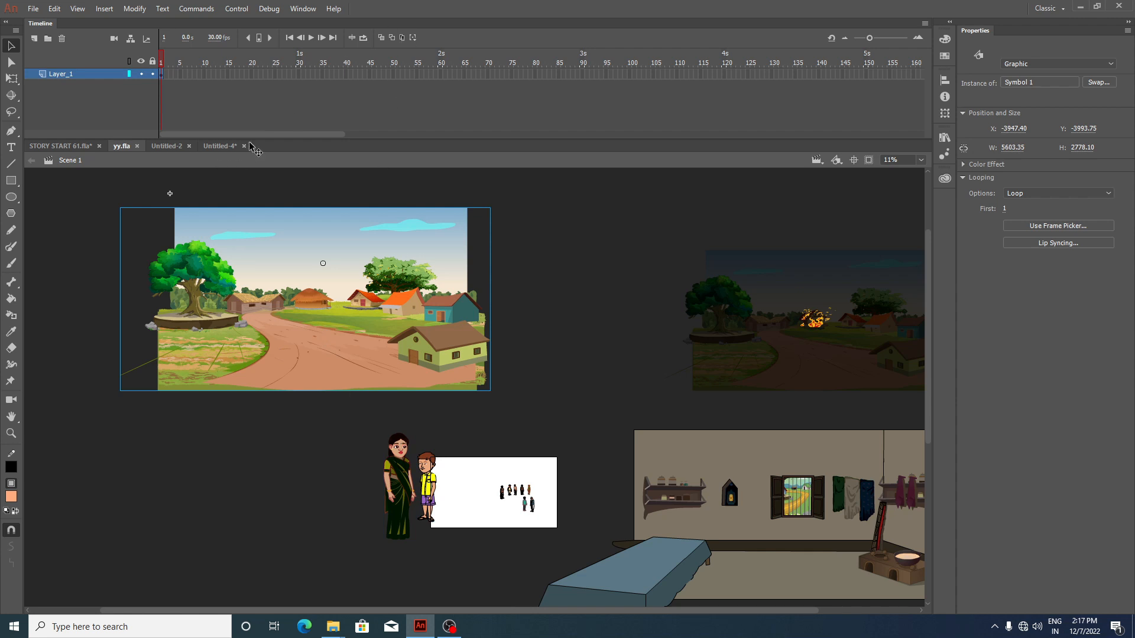
left_click(220, 146)
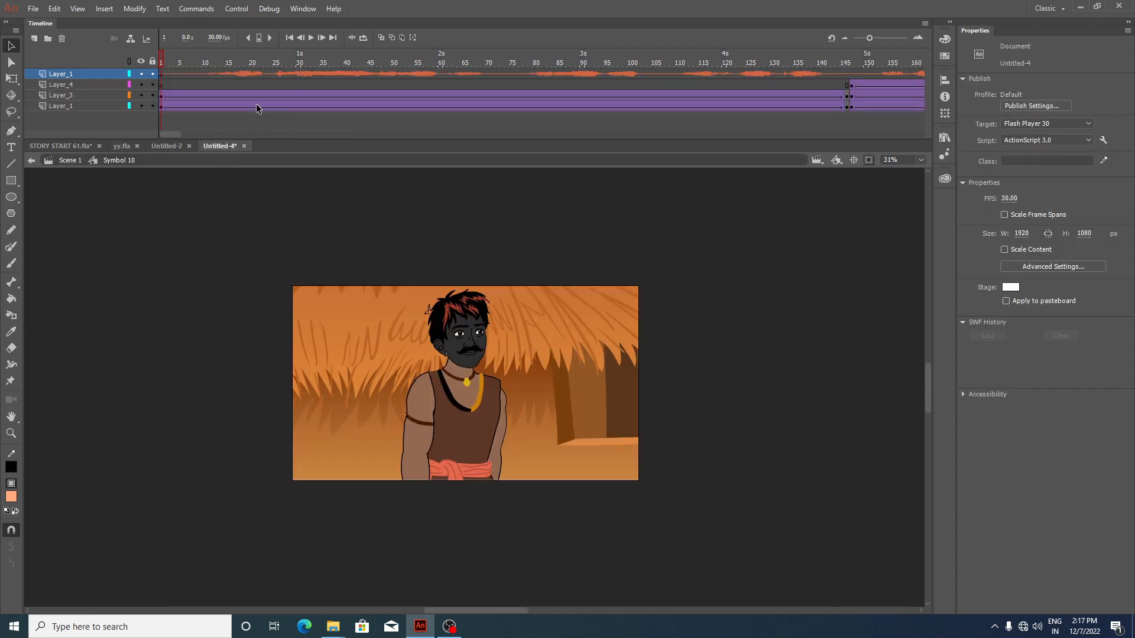
left_click_drag(175, 134, 215, 141)
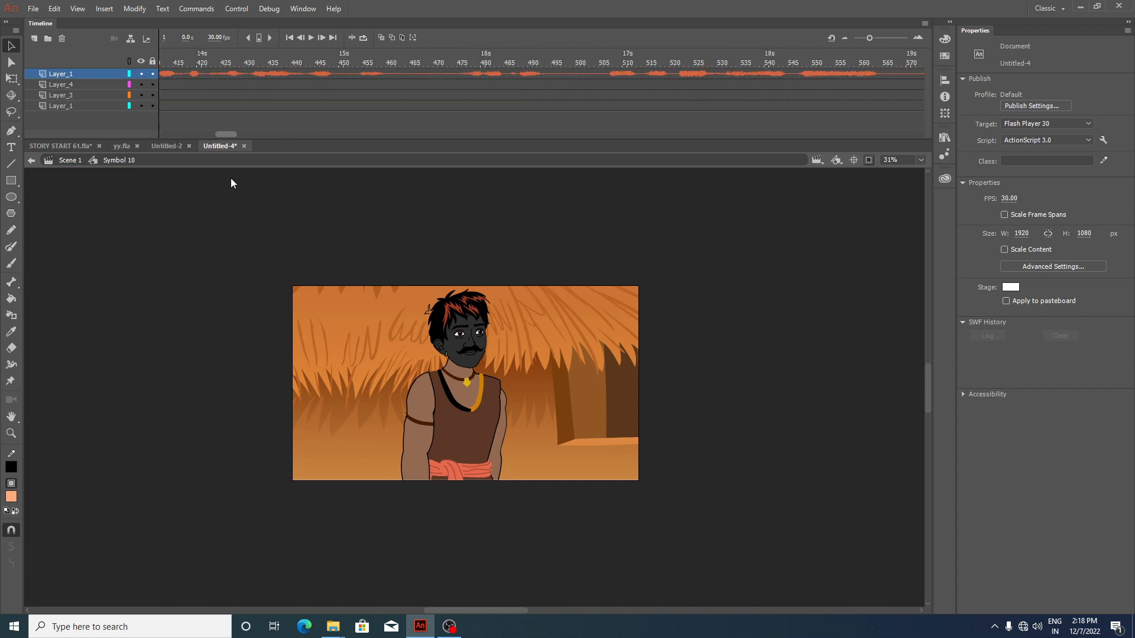
left_click(318, 107)
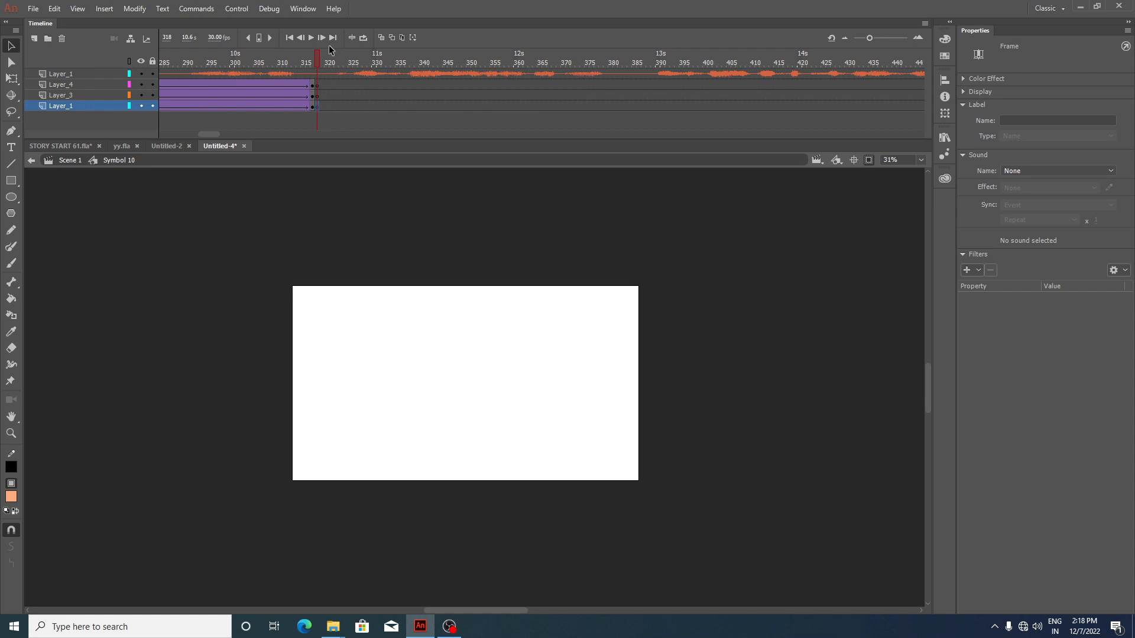
key("ctrl+v")
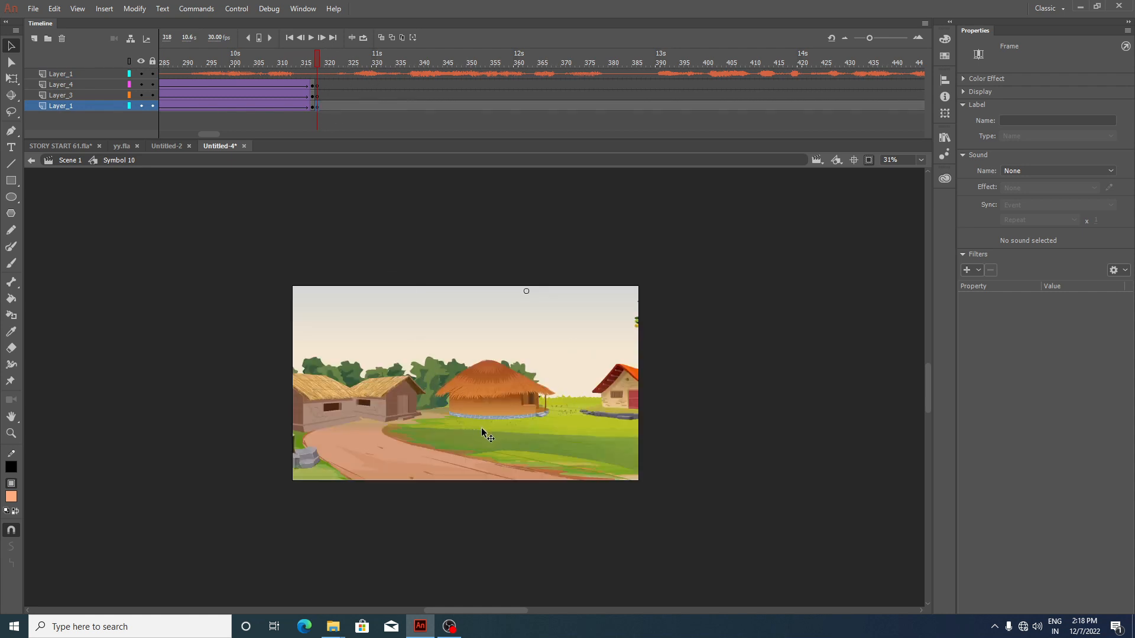
Step: Show the artwork outside the stage, shrink the village background to about 2746 x 1361 and move it to about X 1980, Y 492
scroll(500, 410, "down", 2)
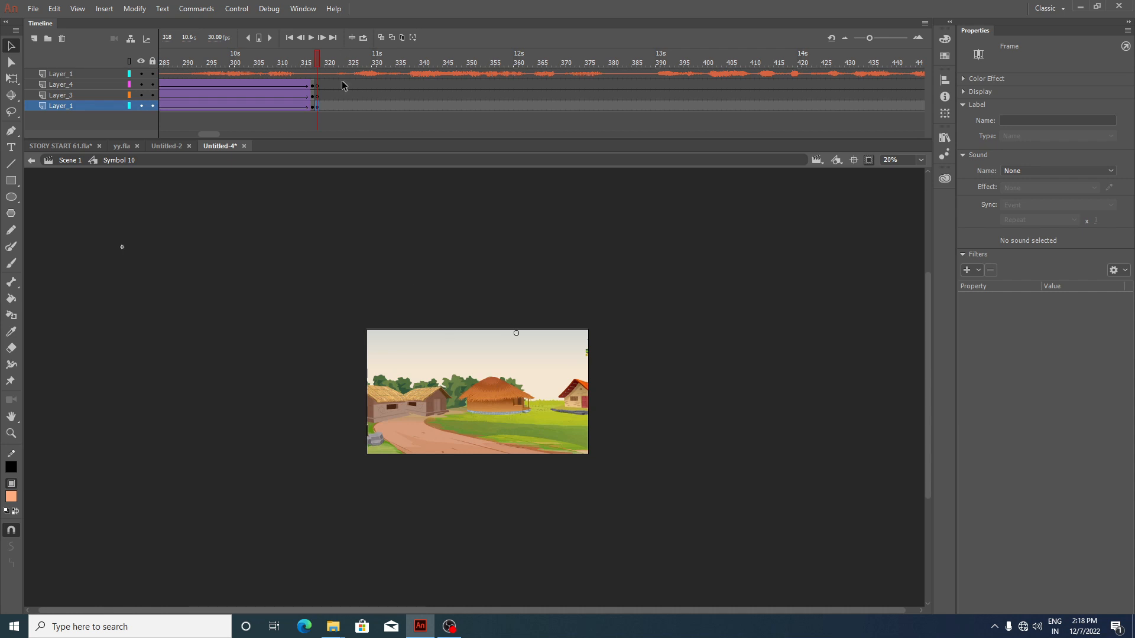
left_click(869, 160)
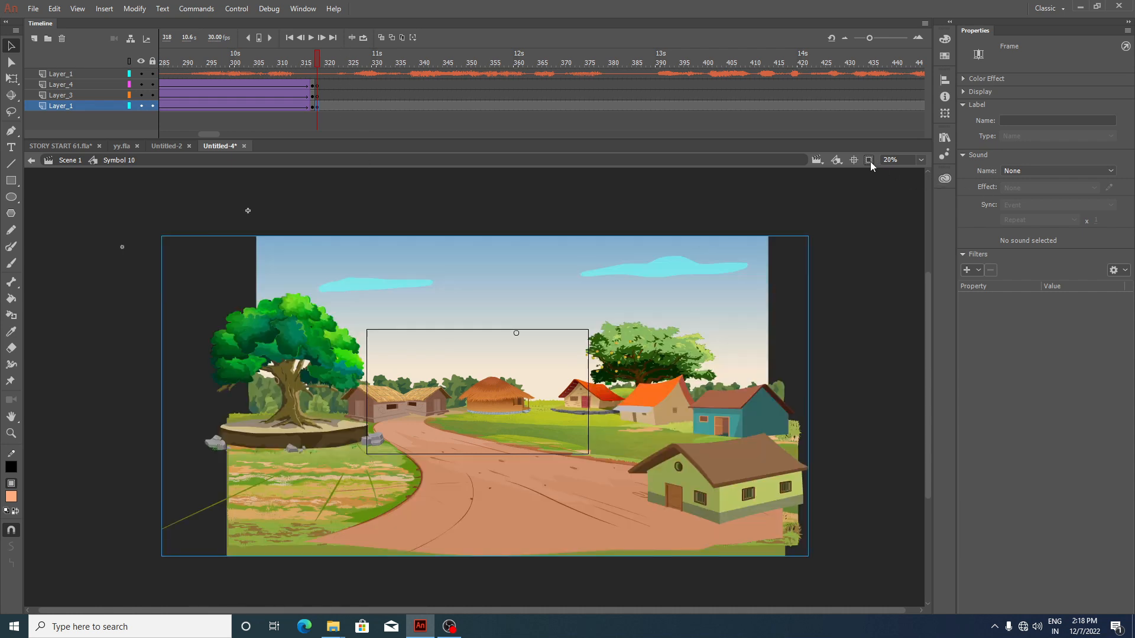
left_click_drag(869, 637, 892, 636)
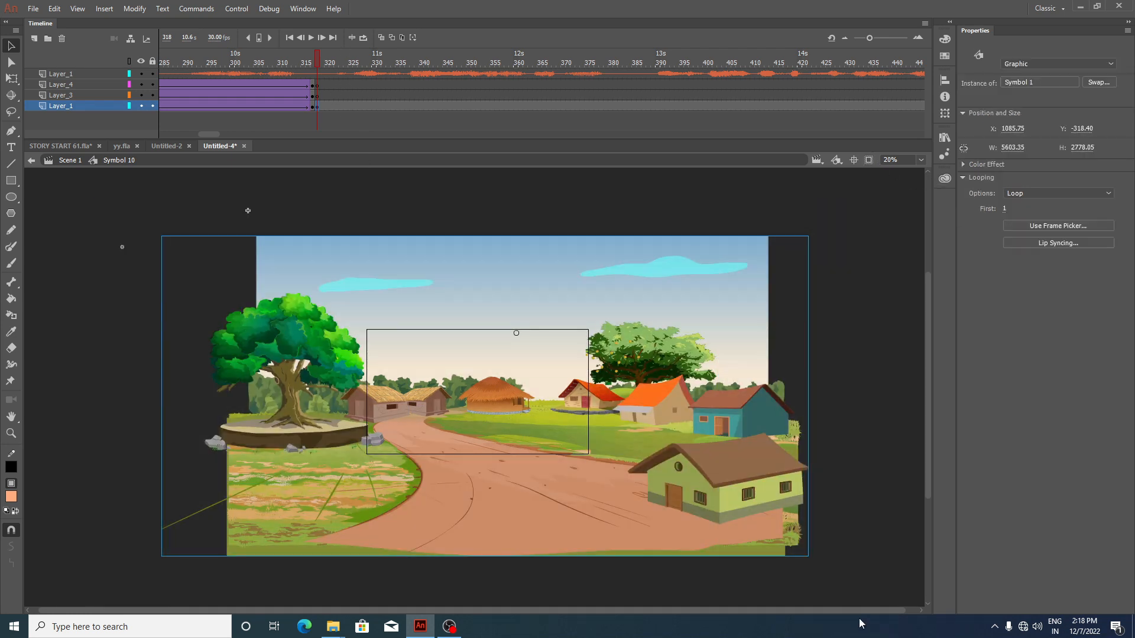
key("ctrl+alt+s")
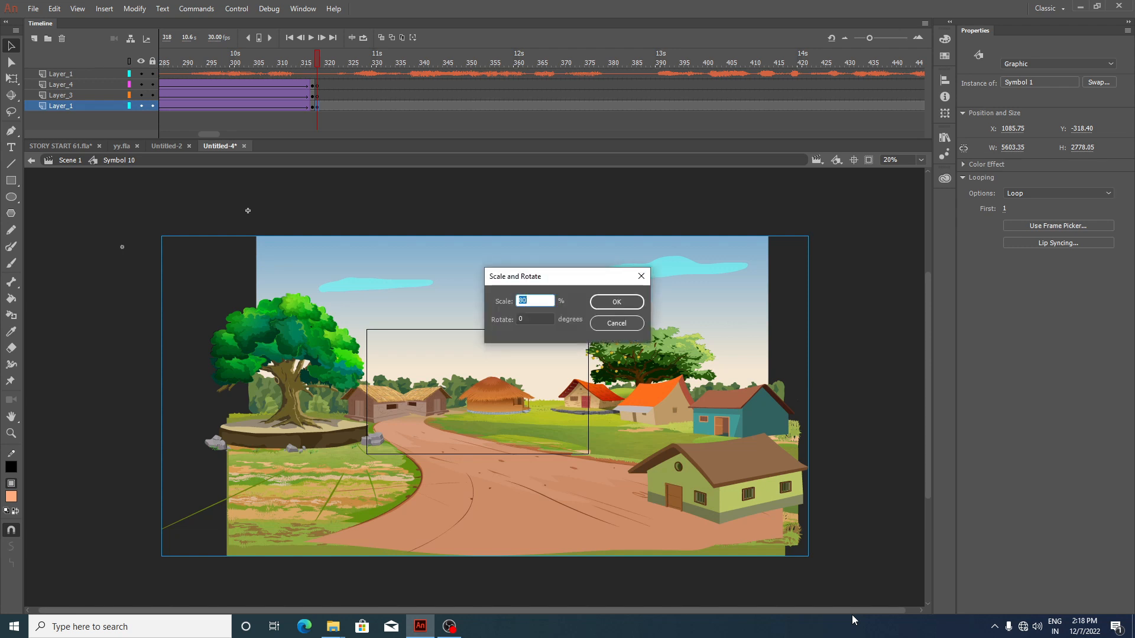
type("783.20")
key("Return")
key("ctrl+y")
left_click_drag(536, 378, 502, 409)
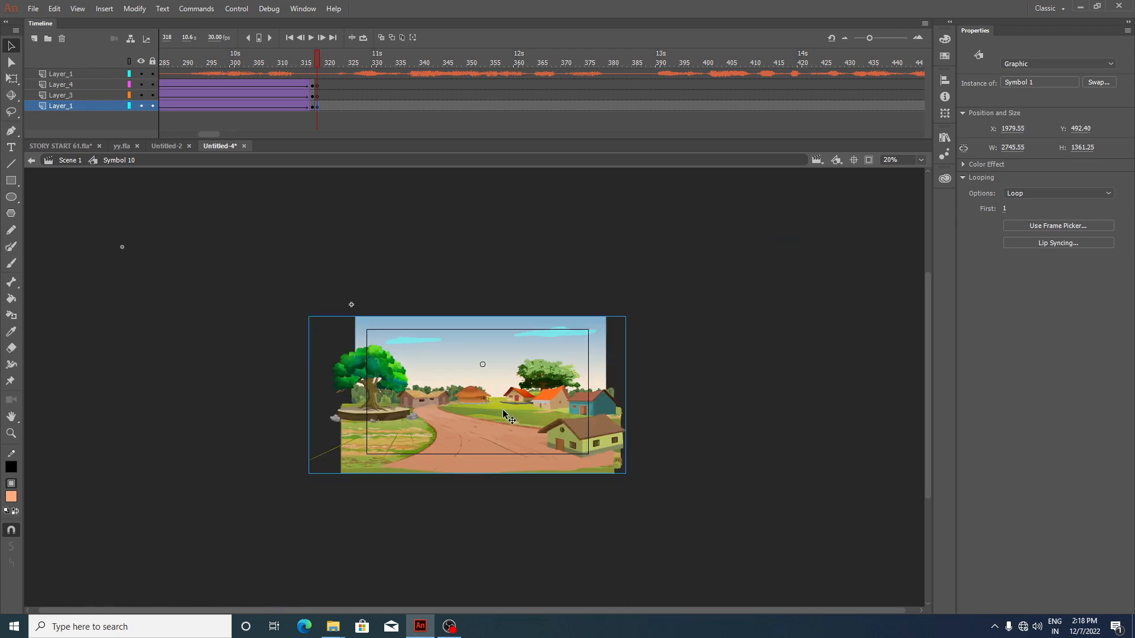
Step: Scale the village background to 120% and nudge it up to about X 1752, Y 286
key("ctrl+alt+s")
type("120")
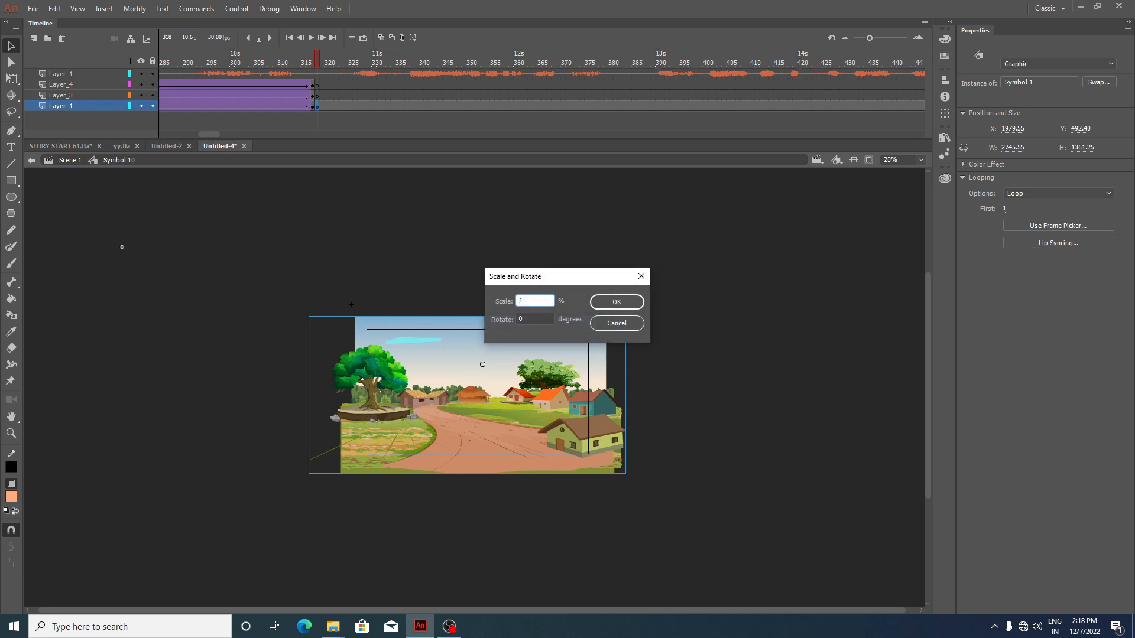
key("Return")
key("shift+Up")
key("shift+Up")
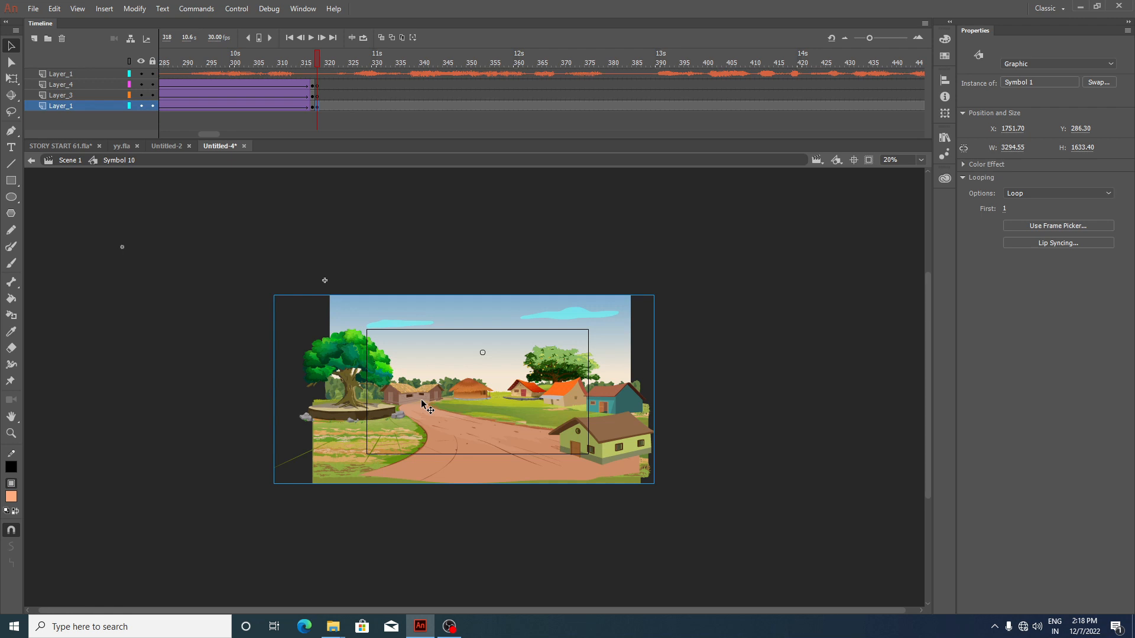
Step: Copy the seven small villagers from yy.fla and paste them at frame 318 on Layer_3 of Untitled-4
left_click(117, 144)
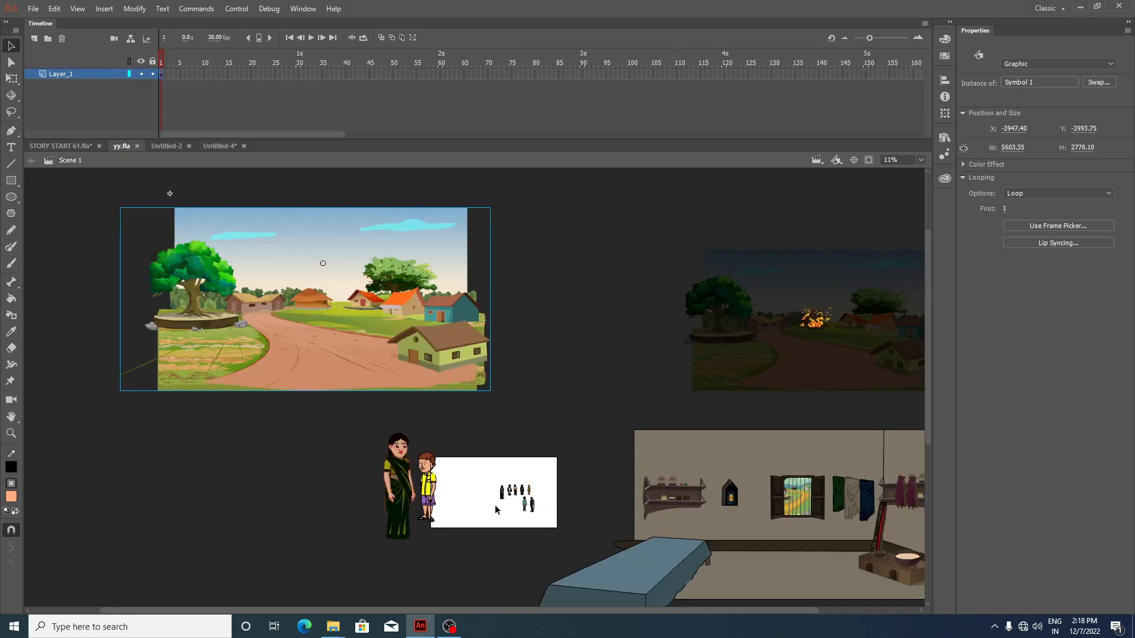
scroll(526, 494, "up", 5)
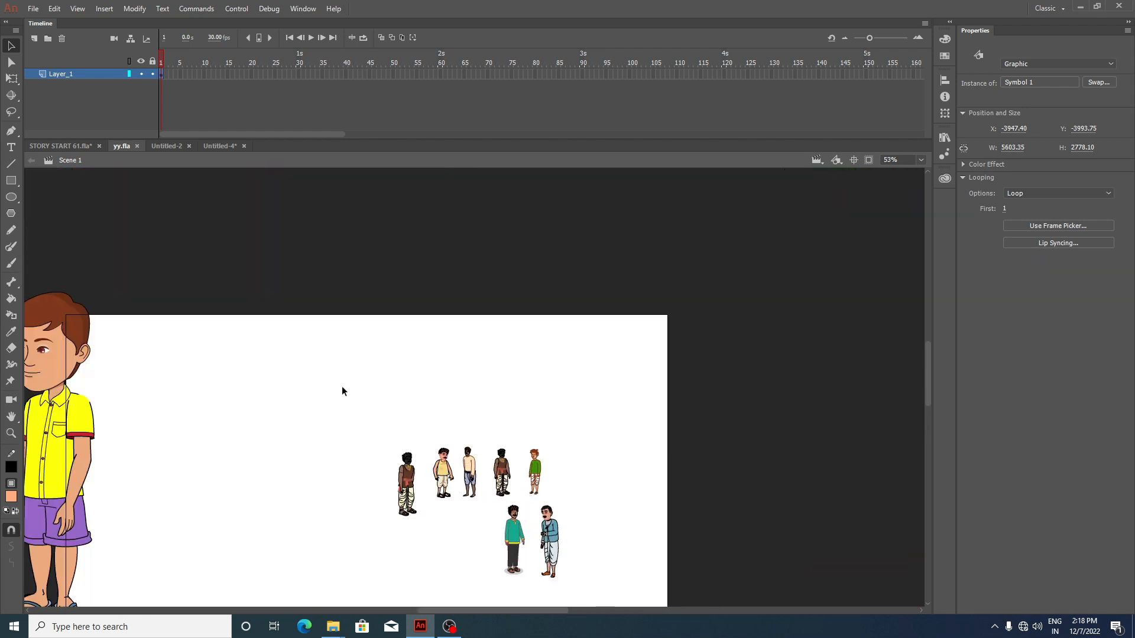
left_click_drag(342, 391, 590, 603)
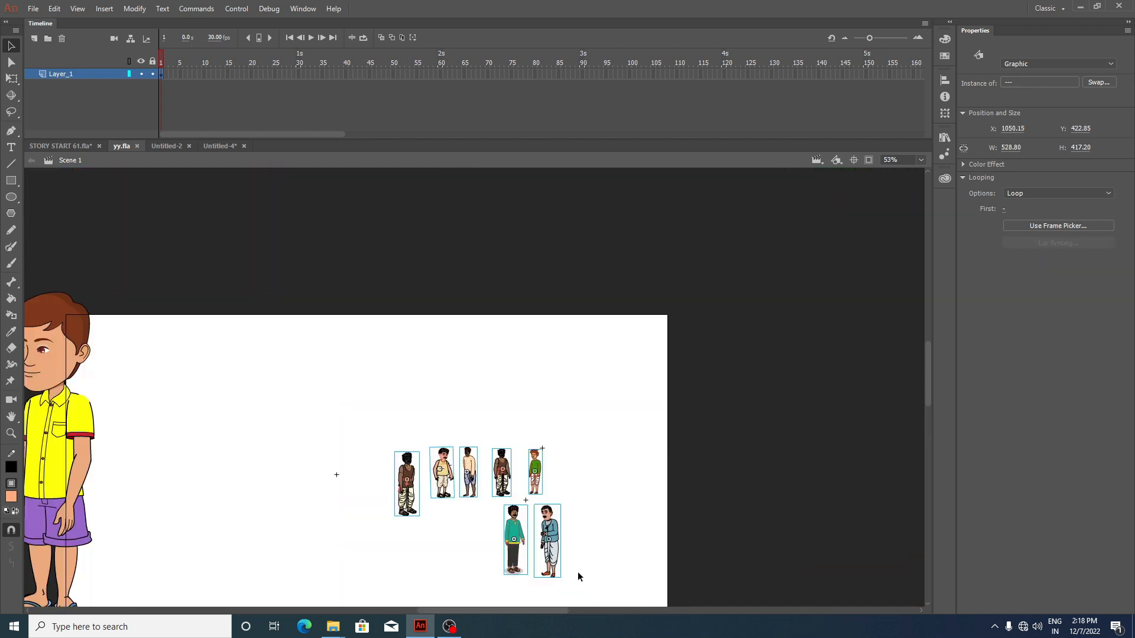
left_click(225, 148)
mouse_move(209, 135)
left_mouse_down()
mouse_move(191, 132)
mouse_move(205, 135)
left_mouse_up()
left_click(323, 95)
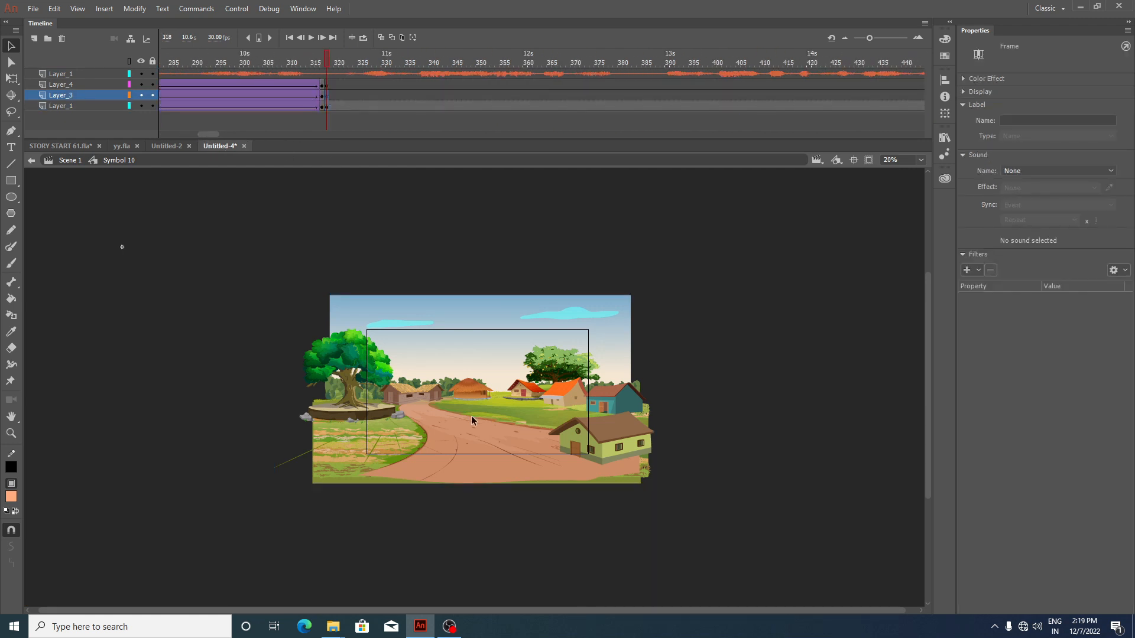
key("ctrl+v")
scroll(479, 395, "up", 2)
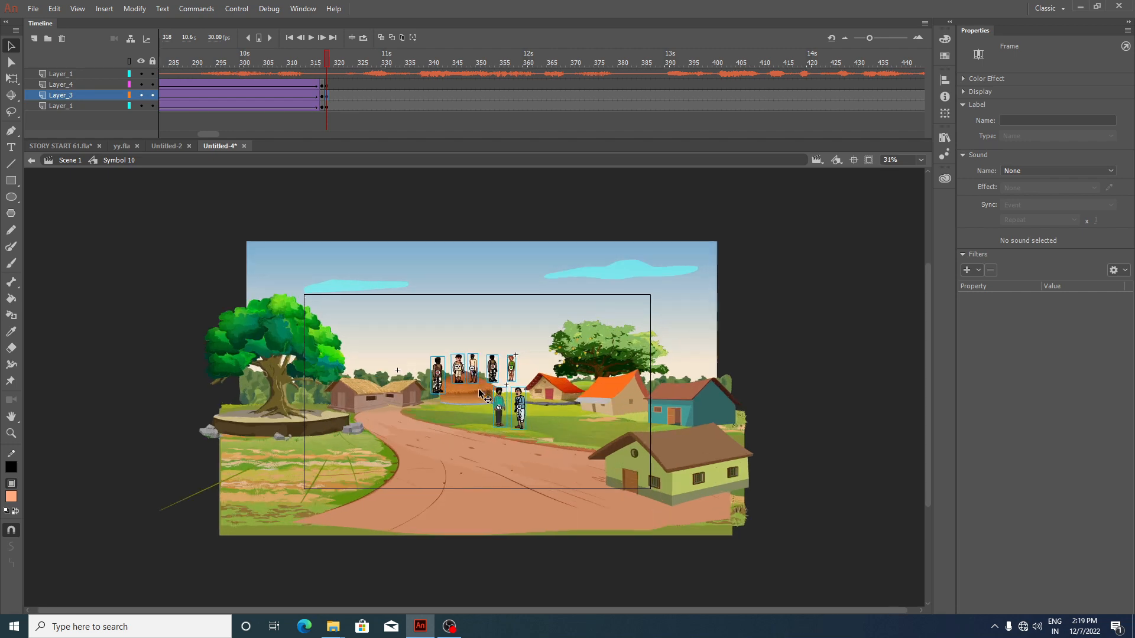
scroll(479, 395, "up", 4)
scroll(479, 395, "down", 4)
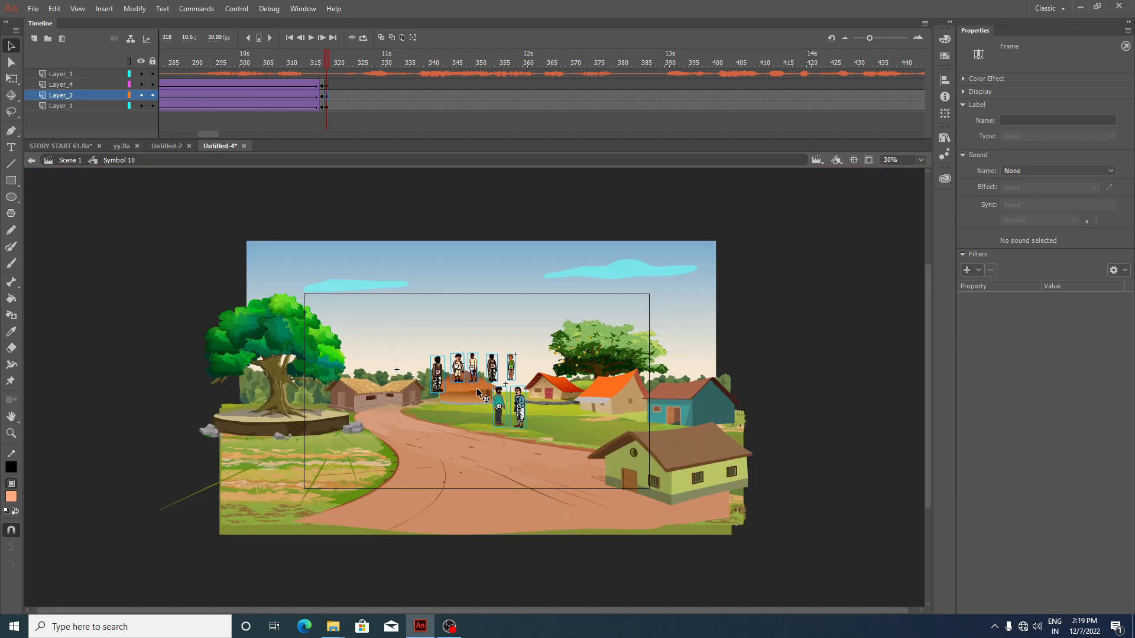
scroll(478, 395, "up", 3)
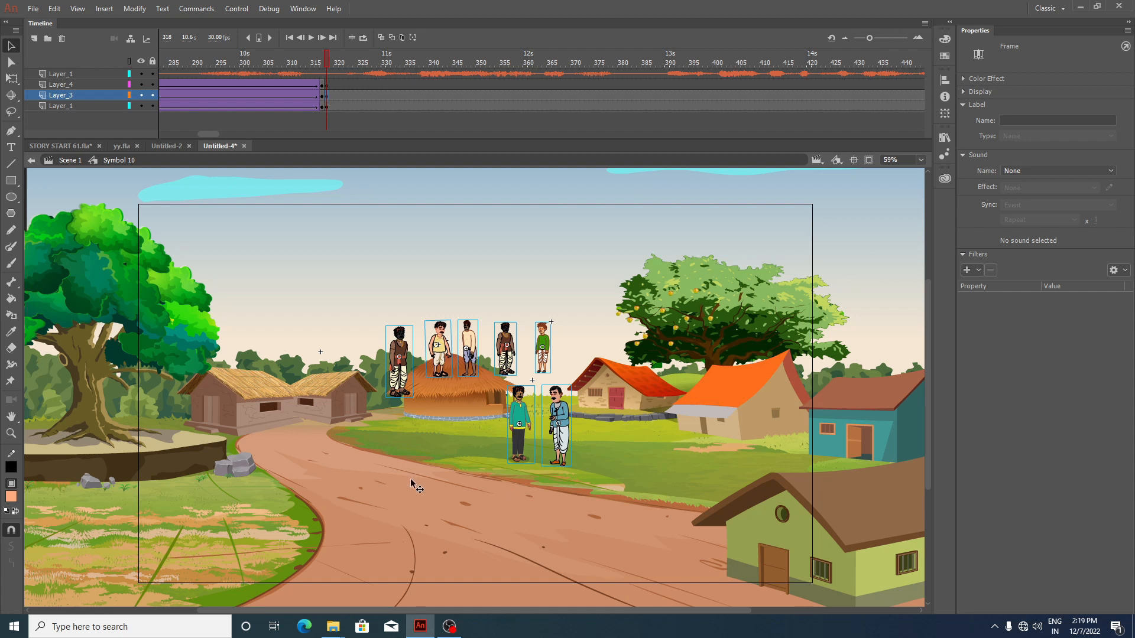
left_click(457, 272)
left_click(399, 358)
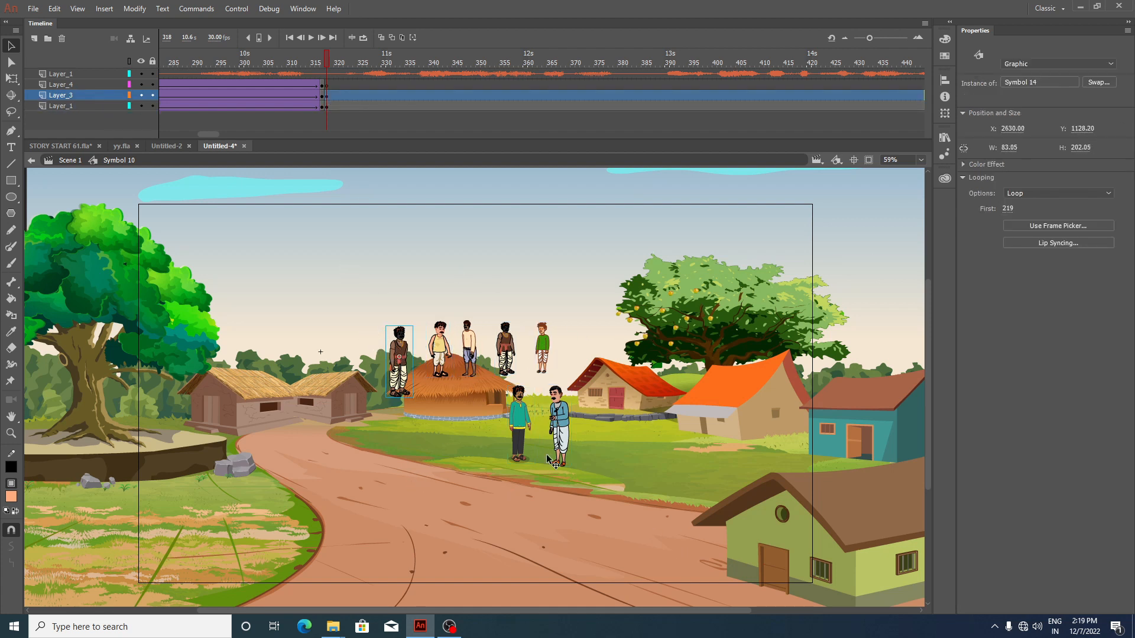
left_click(566, 415)
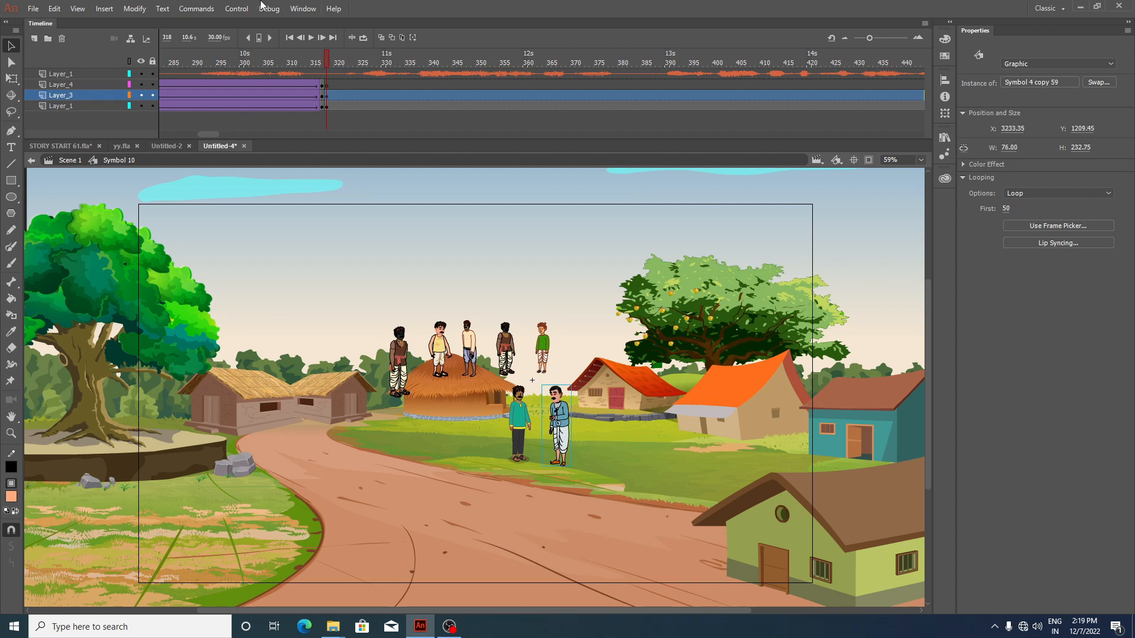
Step: Add two layers above Layer_4 and insert a blank keyframe at frame 318 on each
left_click(331, 85)
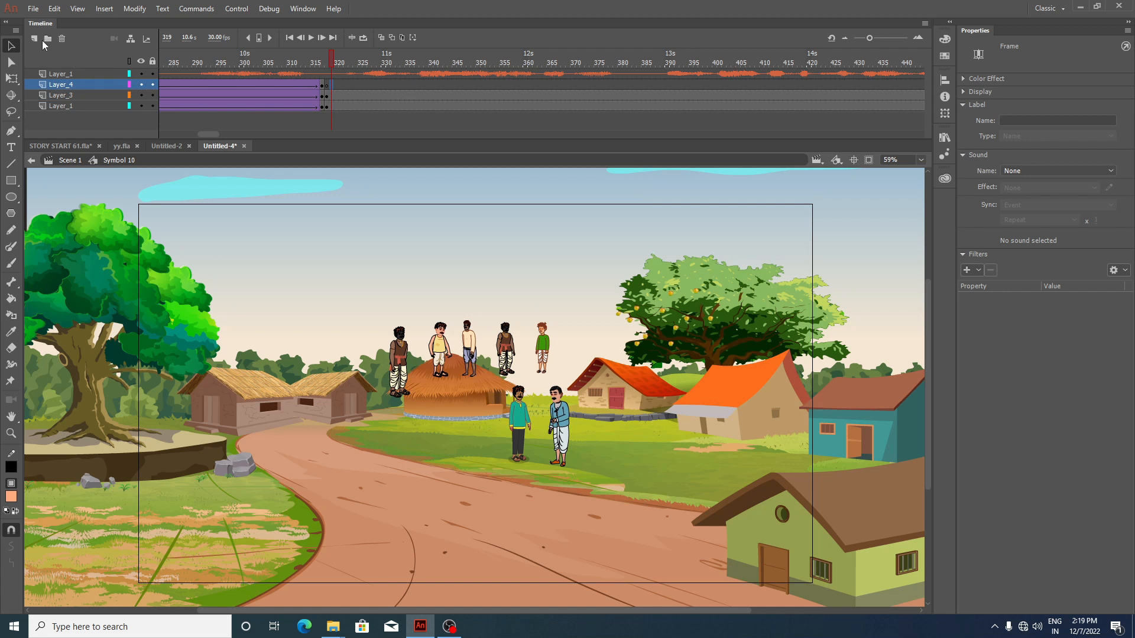
left_click(34, 39)
left_click(34, 39)
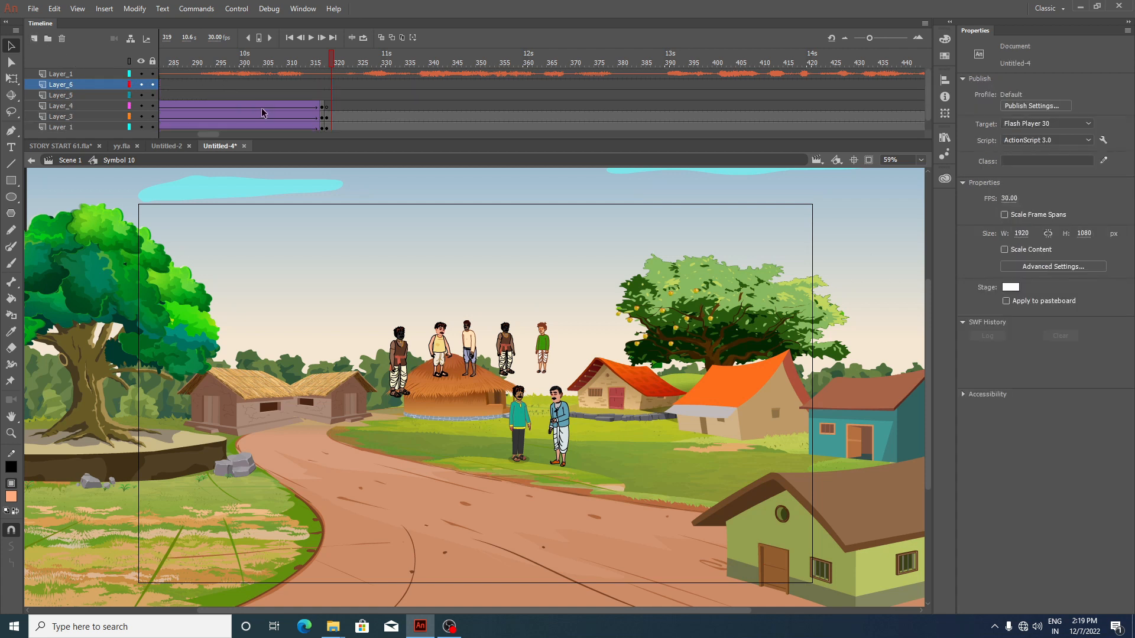
left_click(327, 86)
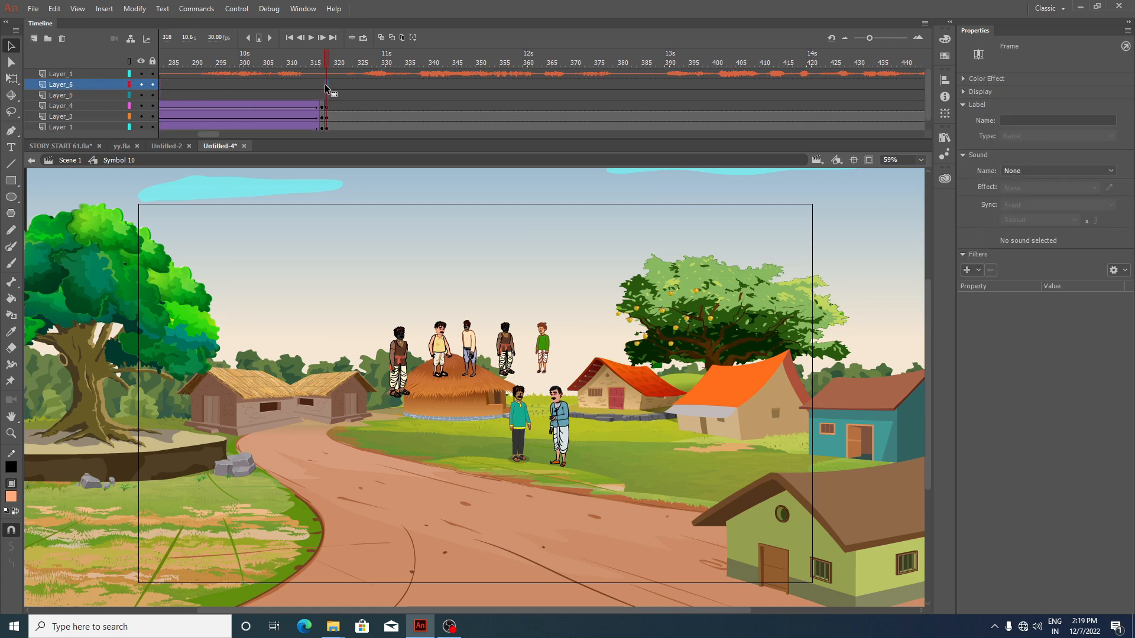
key("F7")
left_click(326, 97)
key("F7")
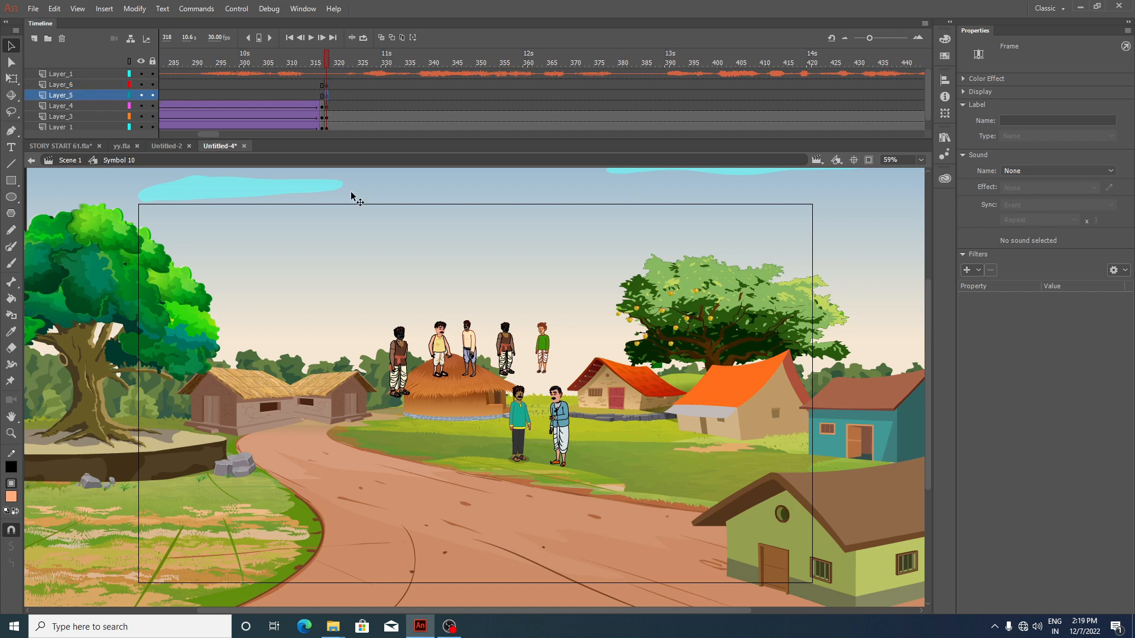
Step: Cut the man in the yellow shirt from Layer_3 and paste him in place at frame 318 on Layer_4
left_click(398, 354)
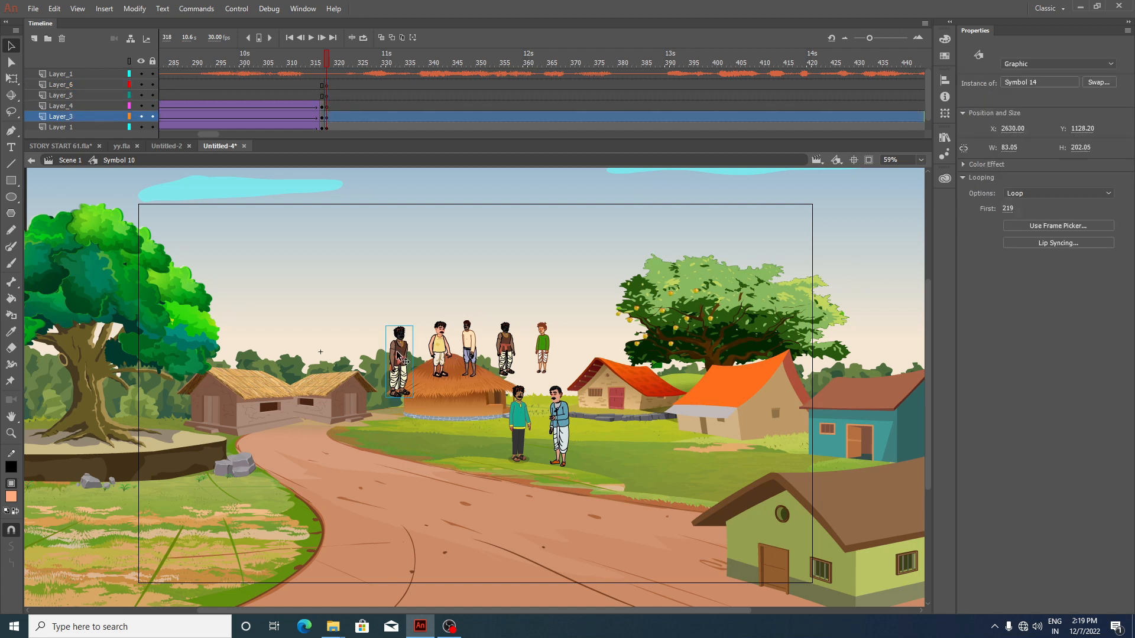
left_click(438, 346)
left_click(466, 347, "shift")
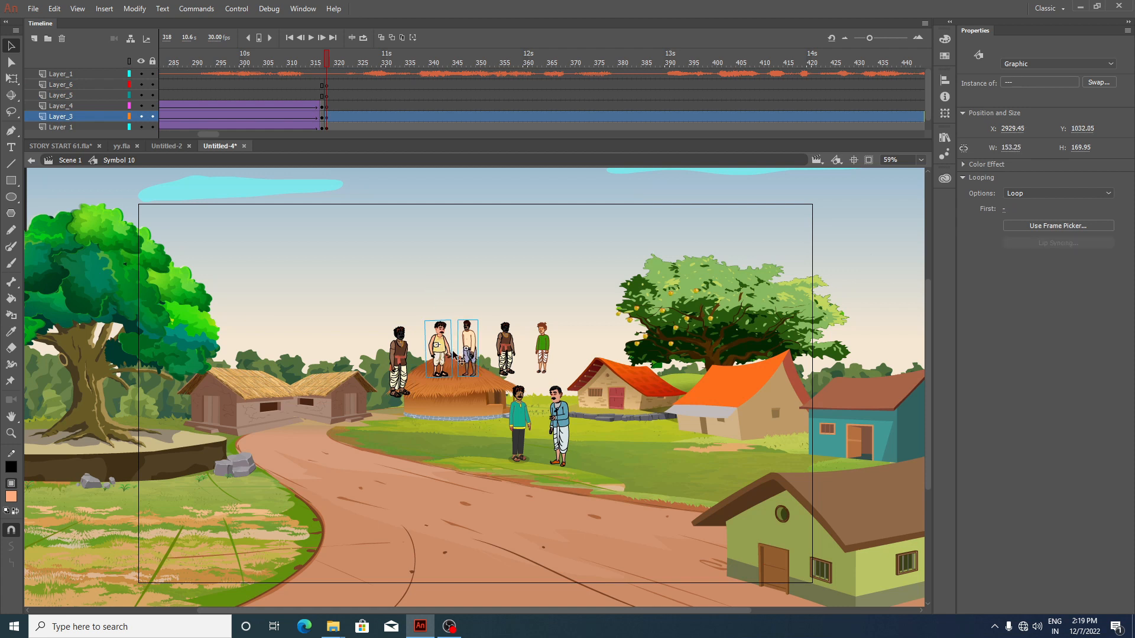
left_click(440, 357)
key("Delete")
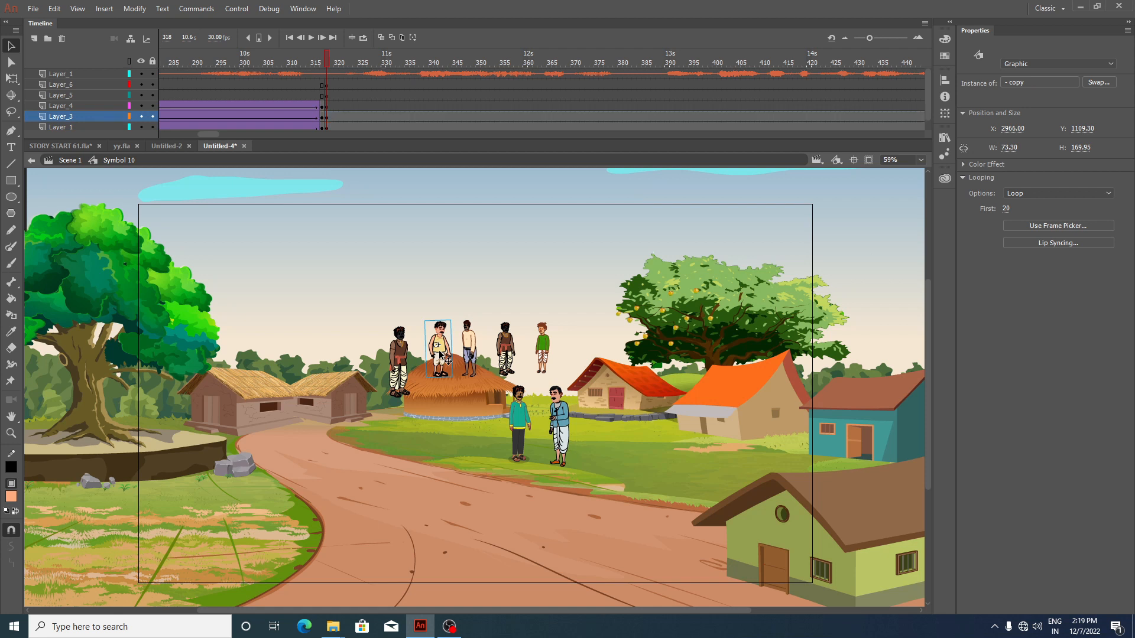
left_click(328, 107)
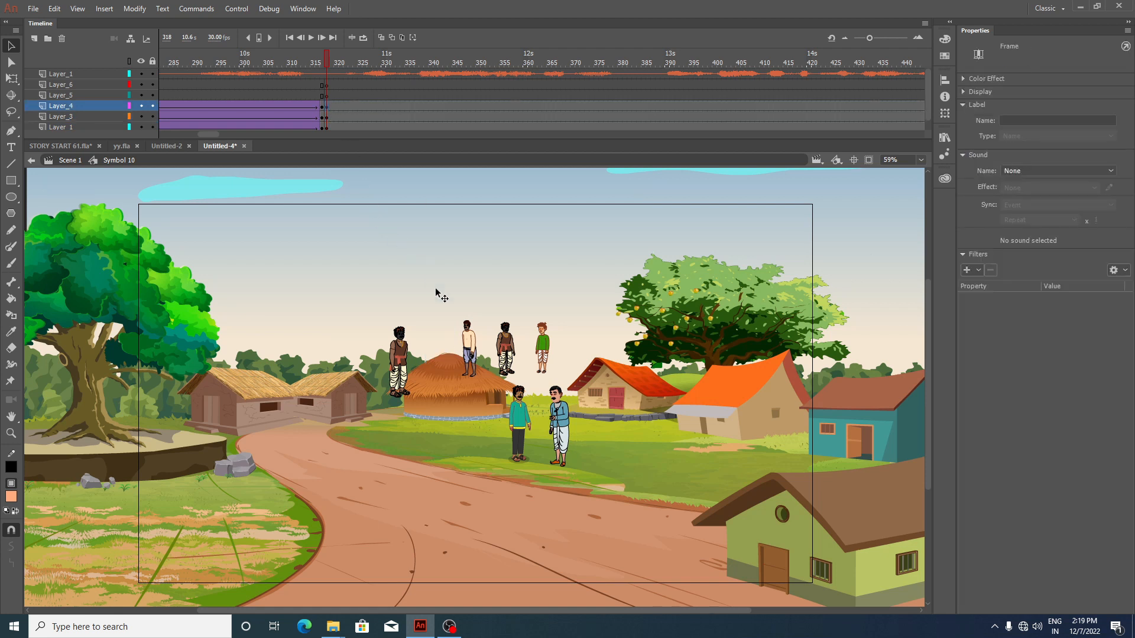
key("ctrl+z")
Step: Cut the man in blue shorts from Layer_3 and paste him in place at frame 318 on Layer_5
left_click(469, 356)
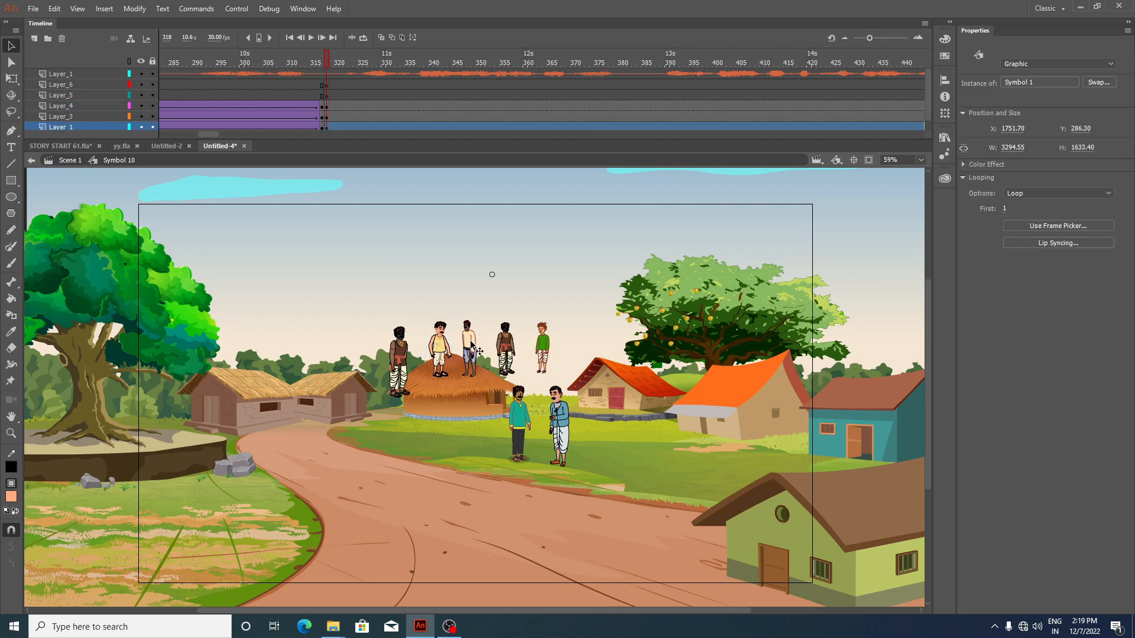
left_click(471, 345)
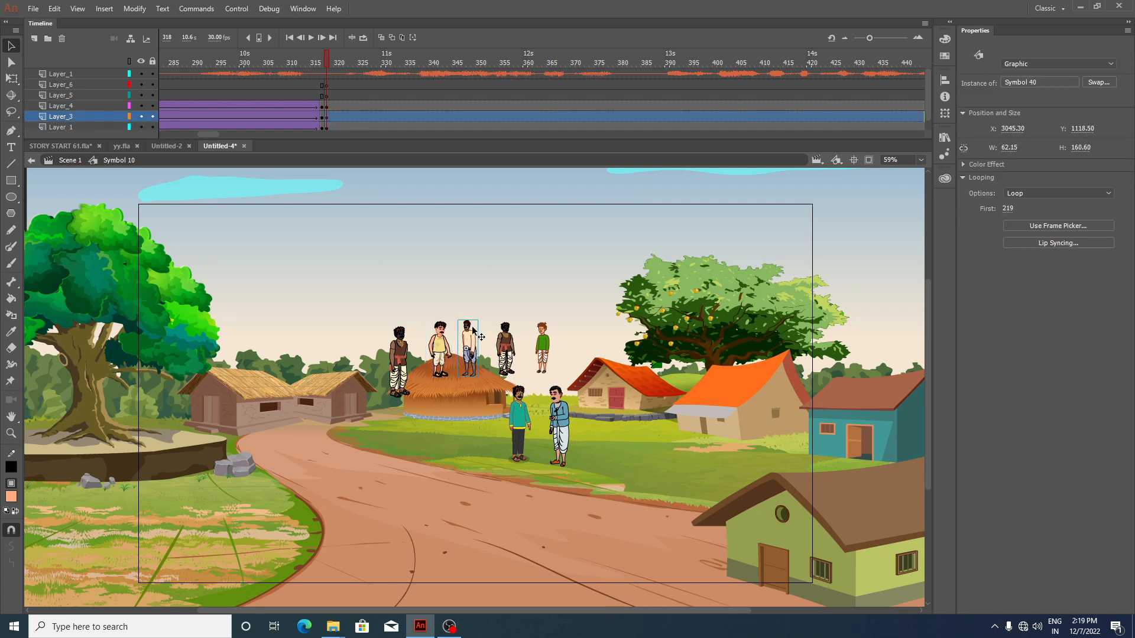
key("Delete")
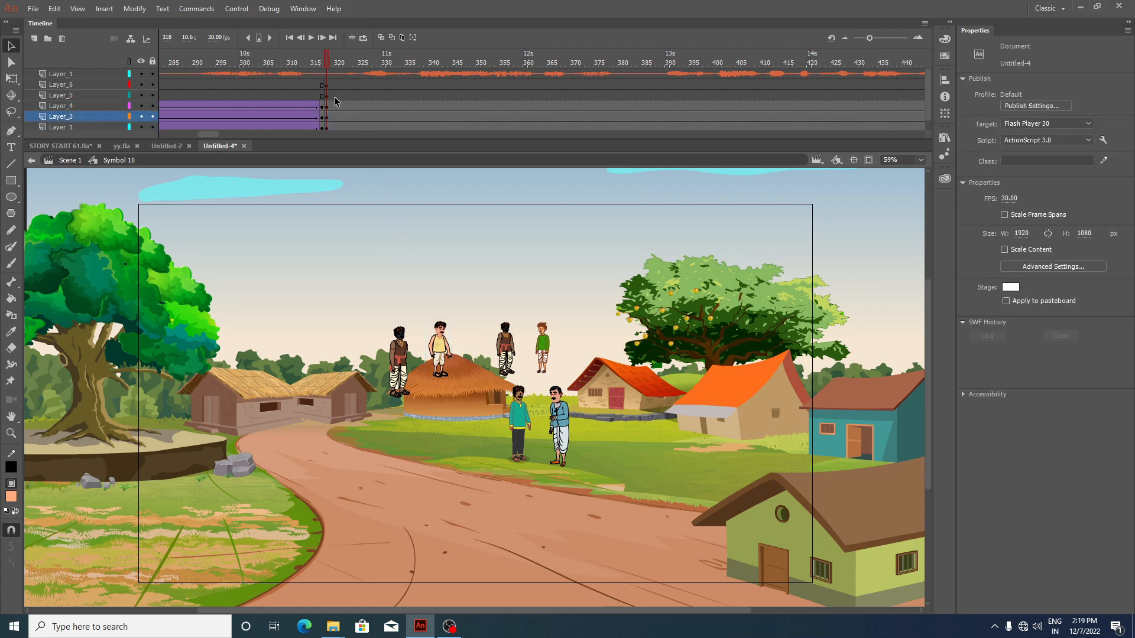
left_click(326, 94)
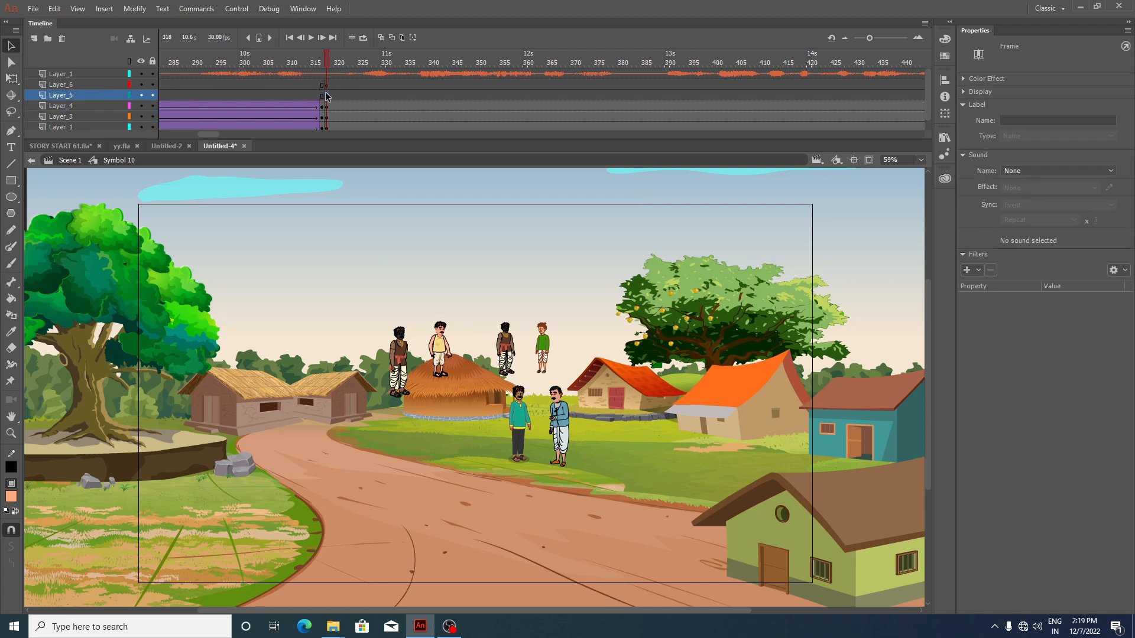
key("ctrl+z")
Step: Cut the brown-vested man beside the boy in green from Layer_3 and paste him in place at frame 318 on Layer_6
left_click(510, 360)
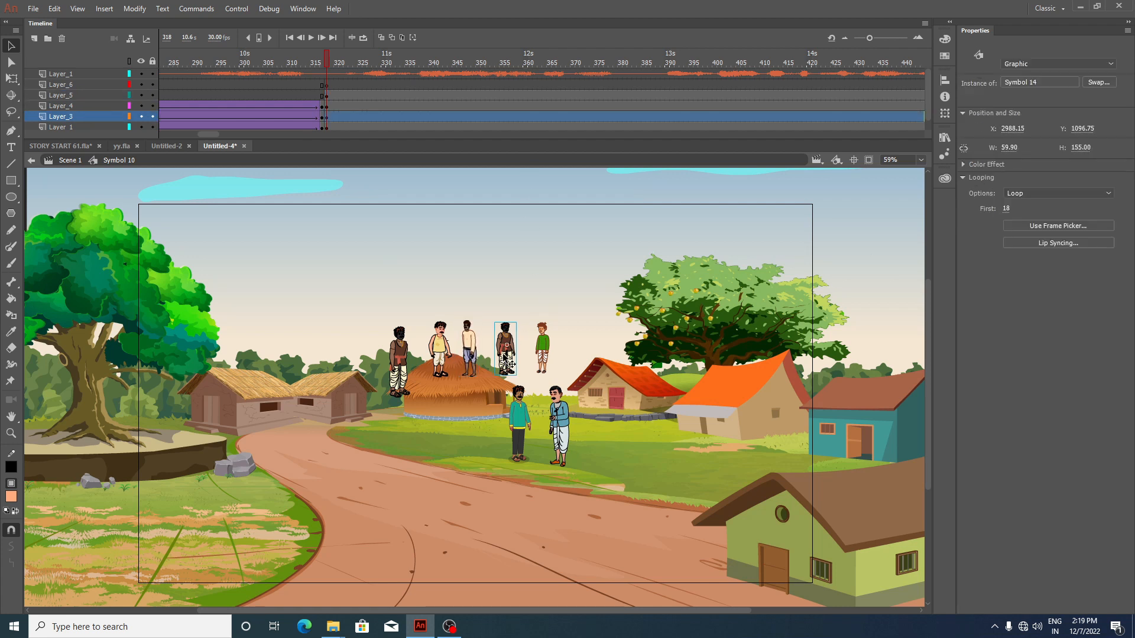
key("Delete")
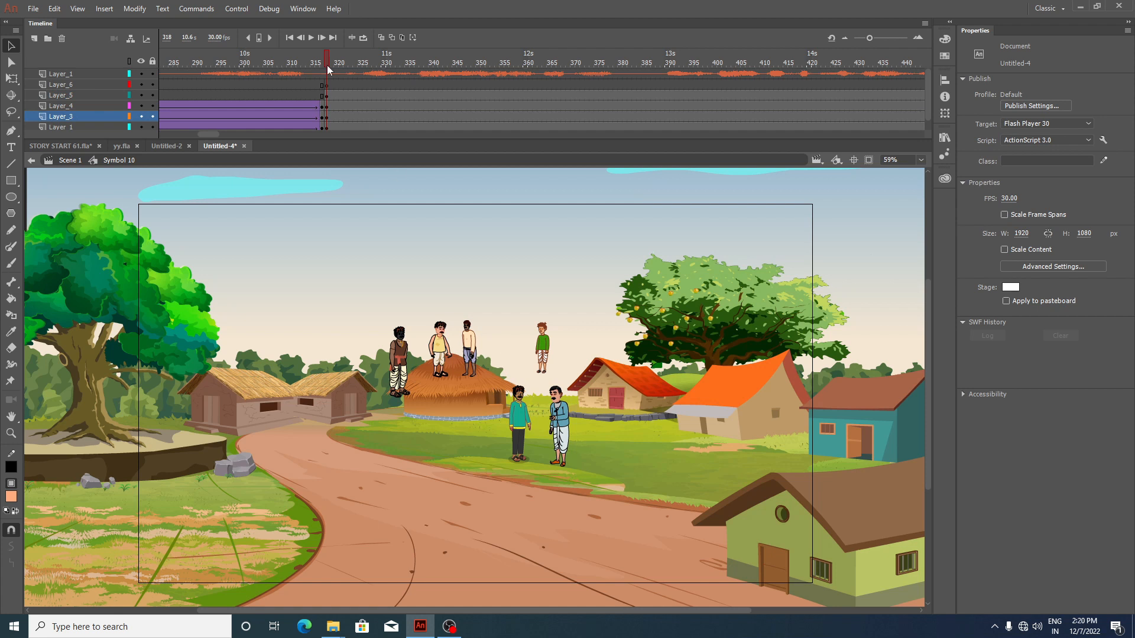
left_click(327, 85)
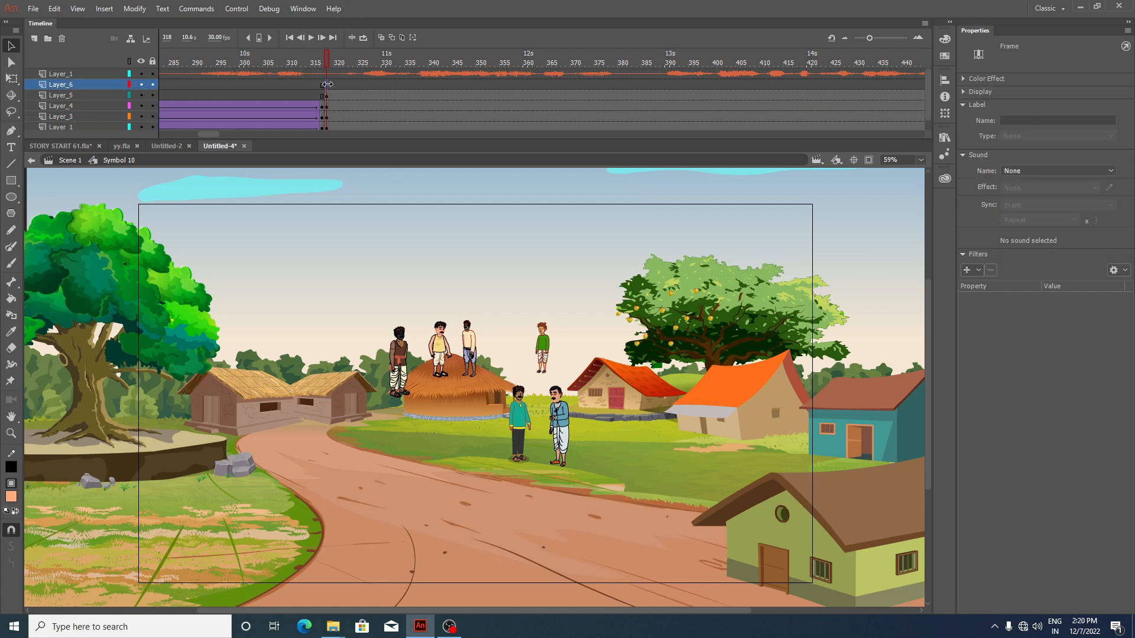
key("ctrl+shift+v")
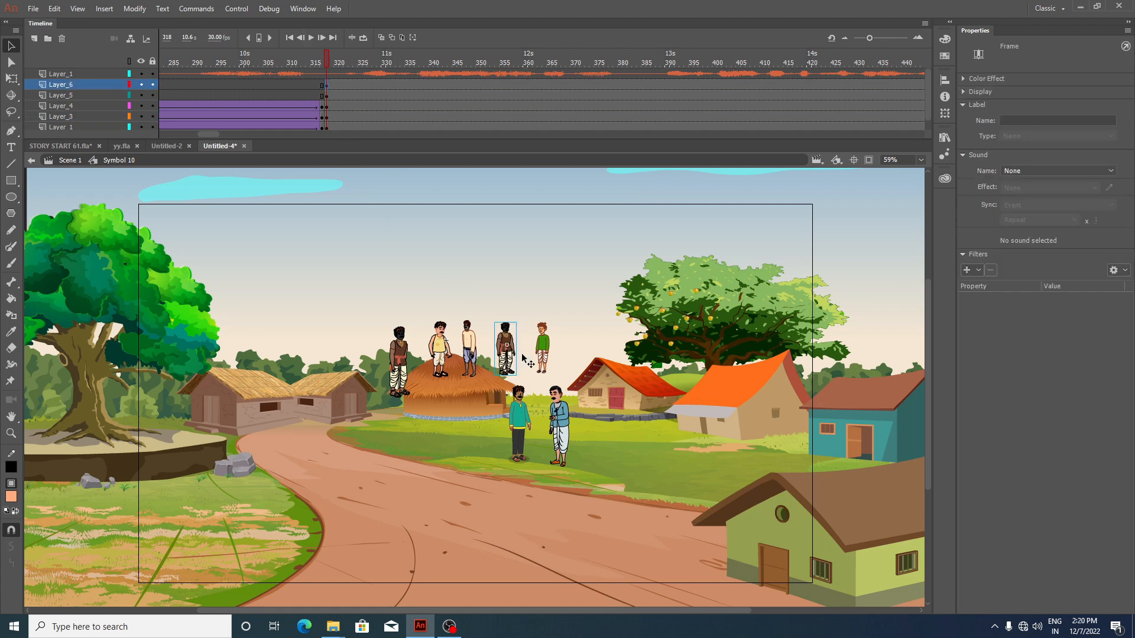
Step: Move the boy in green from Layer_3 to the same place at frame 318 on a new layer directly below the voice track
left_click(542, 351)
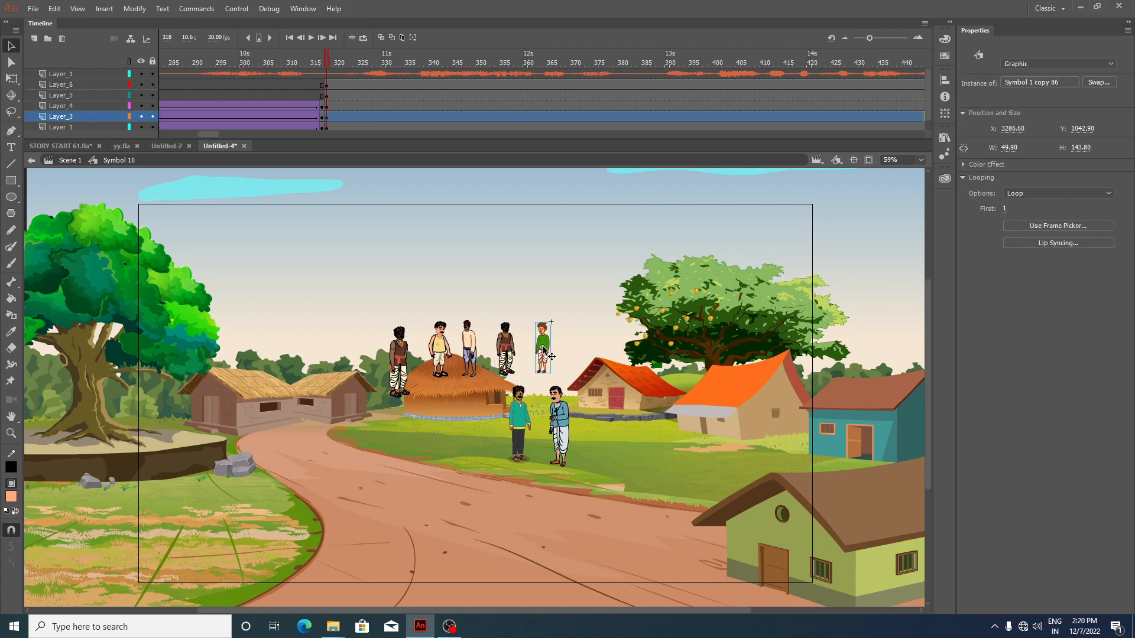
key("ctrl+x")
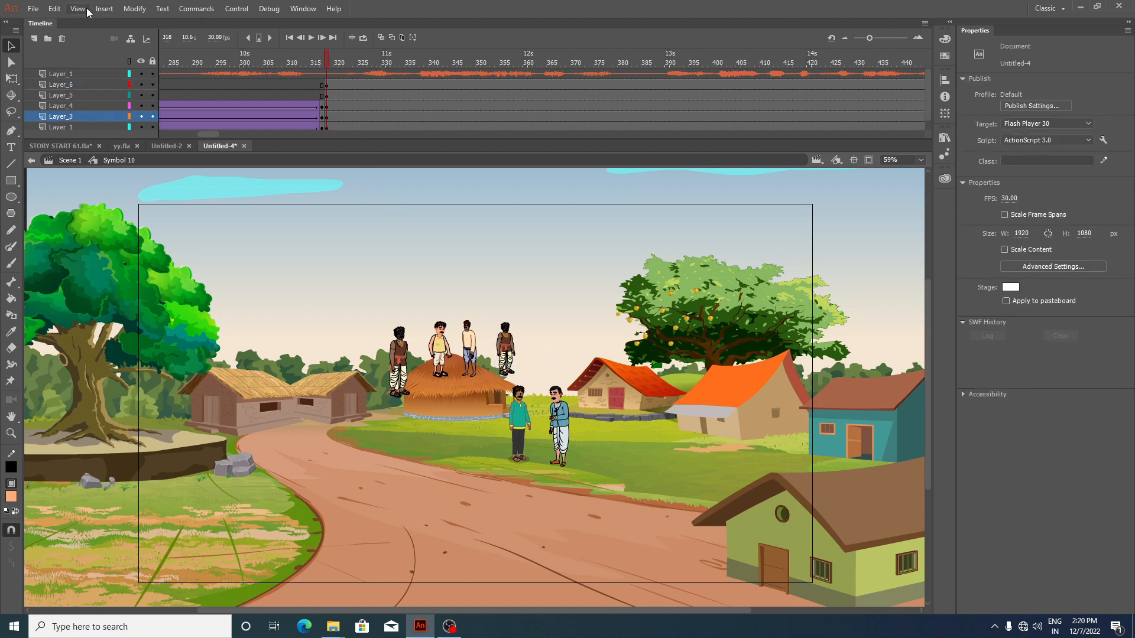
left_click(34, 39)
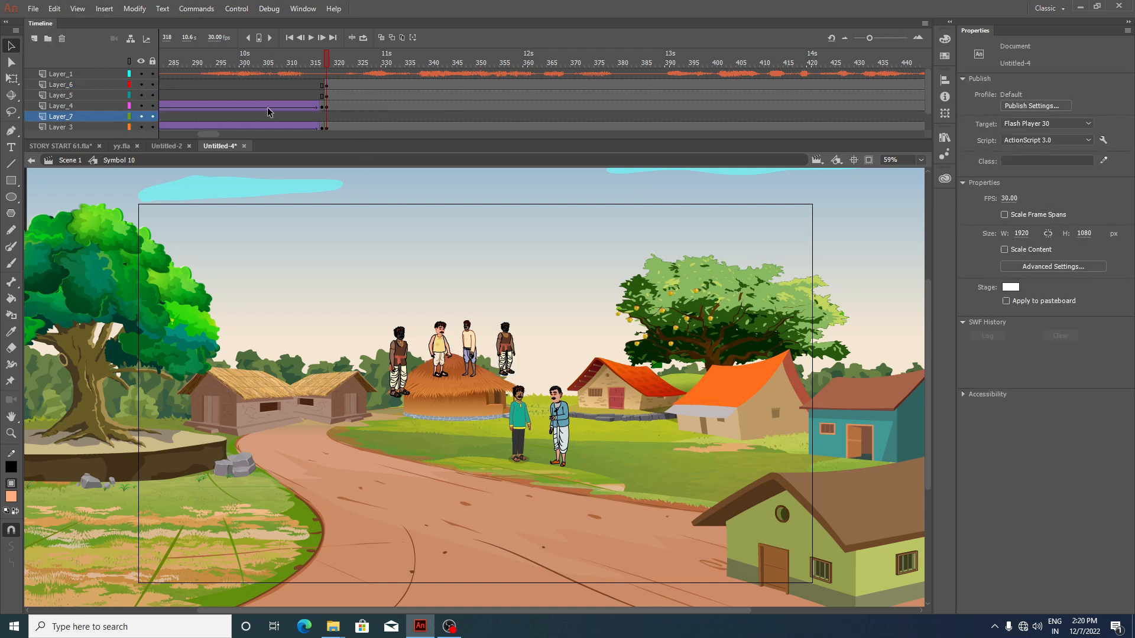
left_click_drag(91, 123, 89, 70)
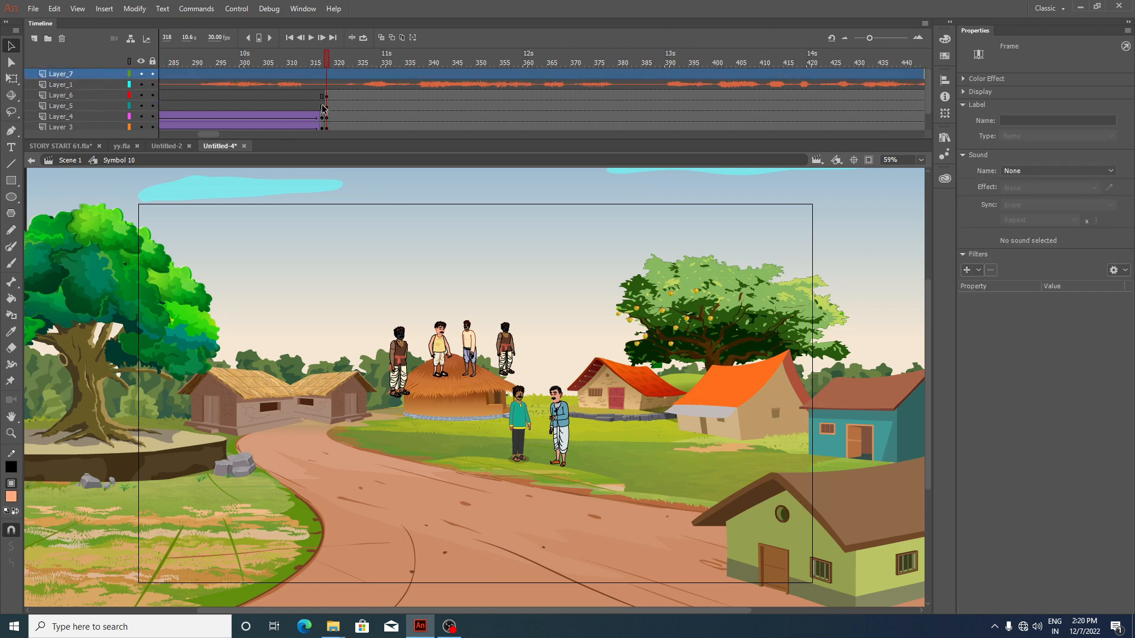
left_click(99, 86)
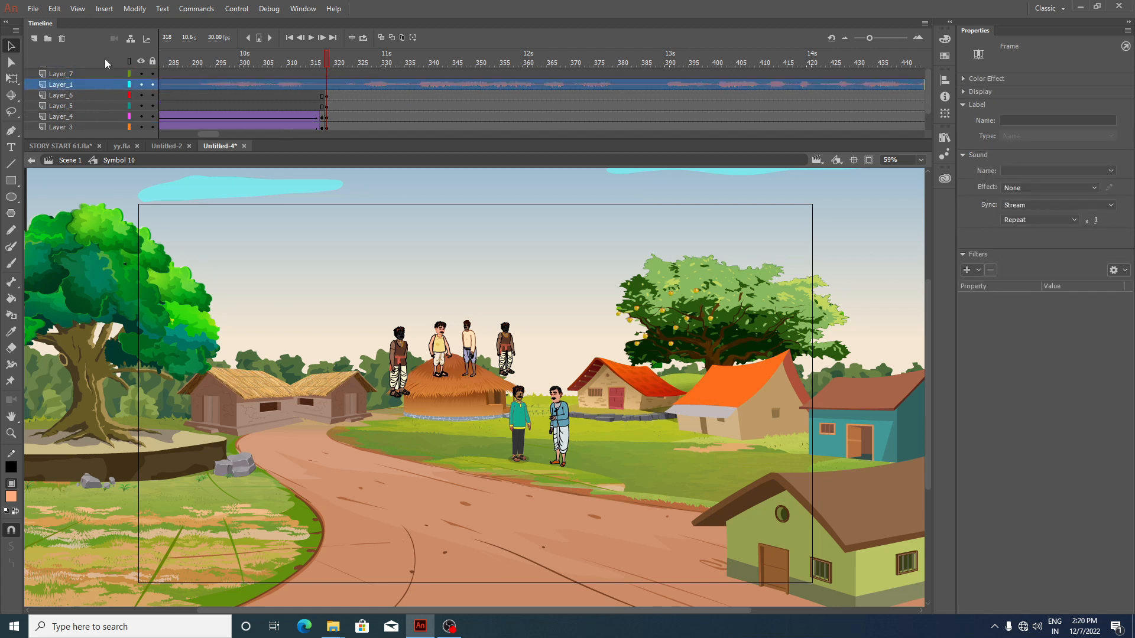
left_click_drag(101, 84, 102, 67)
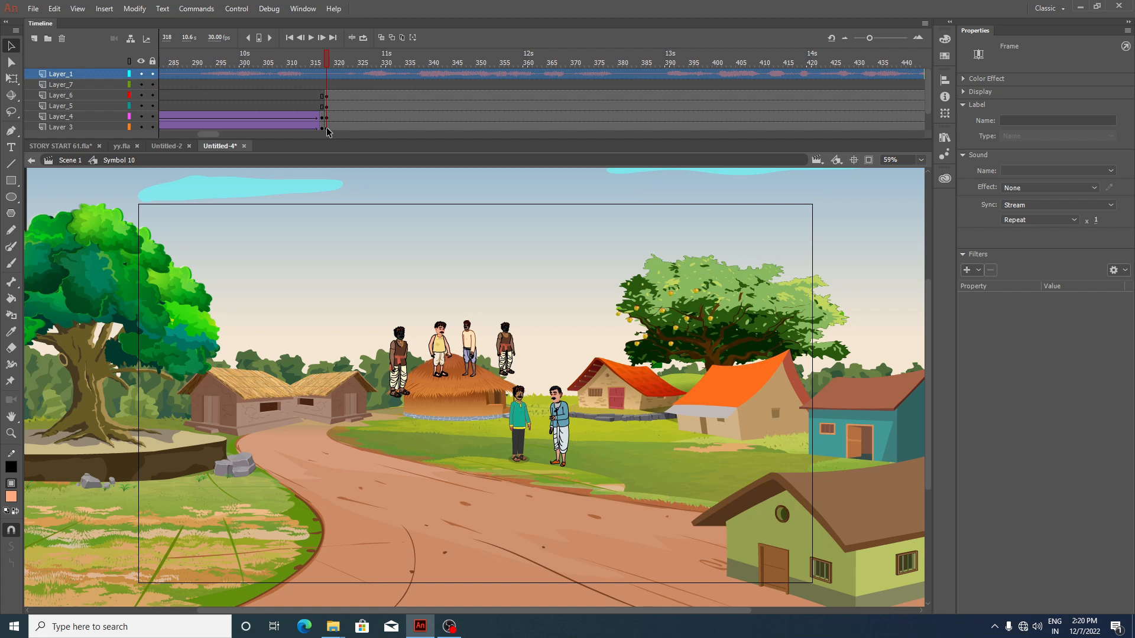
left_click(328, 88)
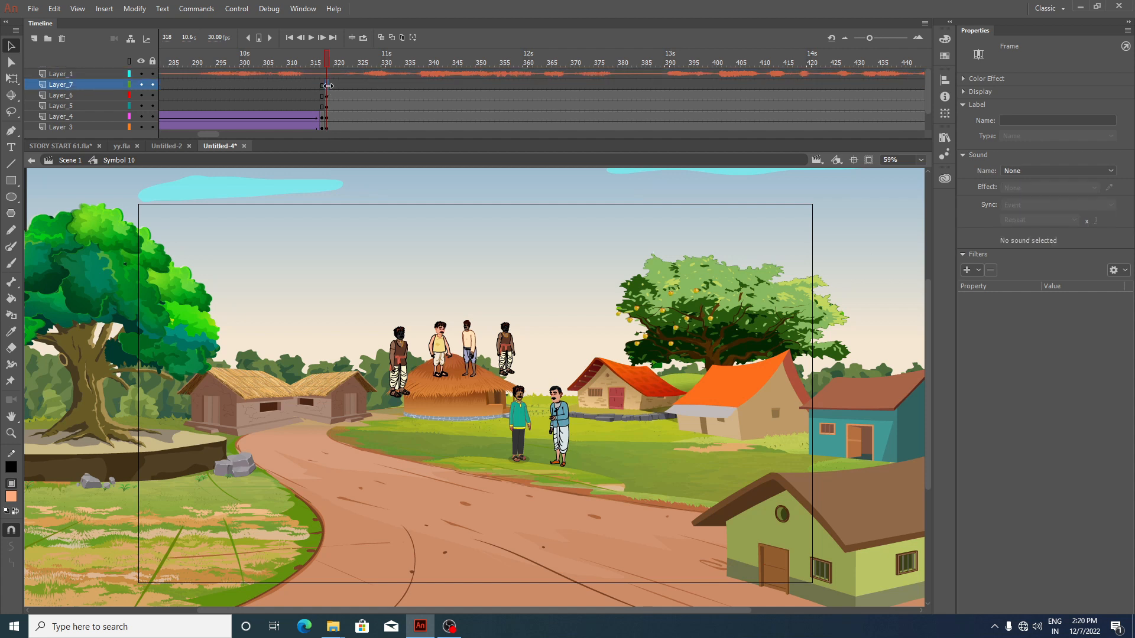
key("ctrl+shift+v")
Step: Add two more layers between Layer_7 and the voice track layer
left_click(556, 416)
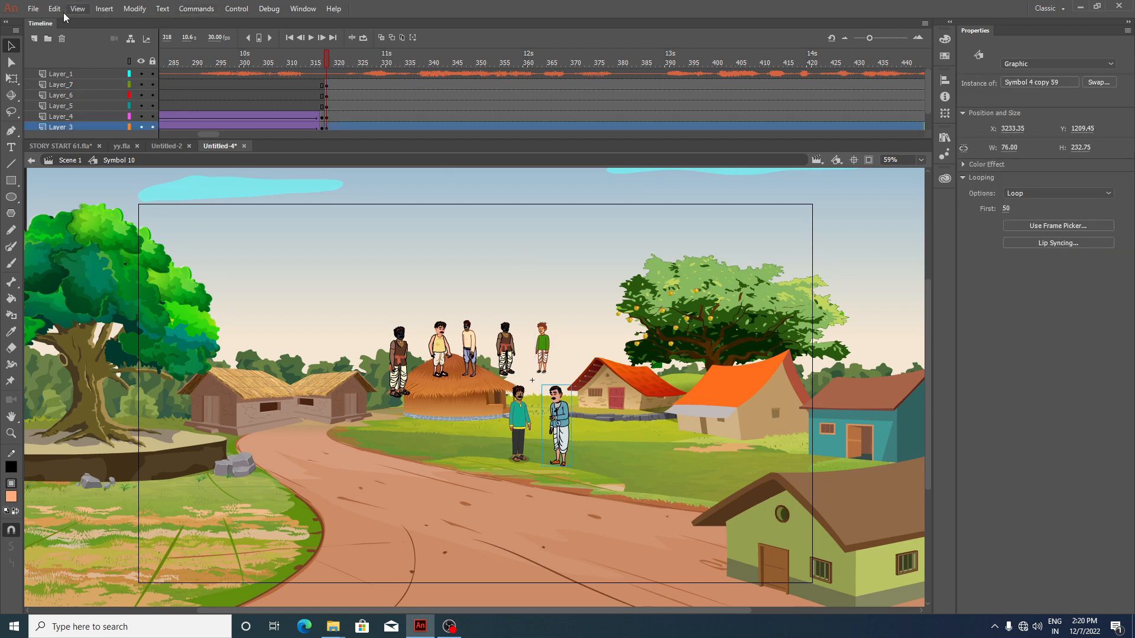
left_click(326, 85)
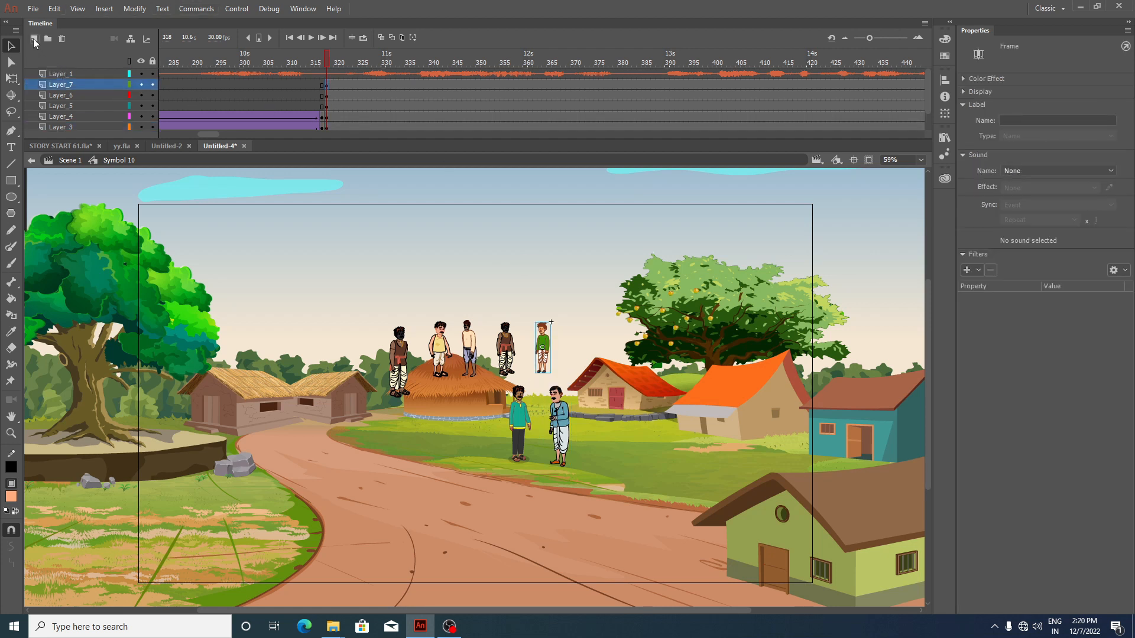
left_click(34, 39)
left_click(34, 39)
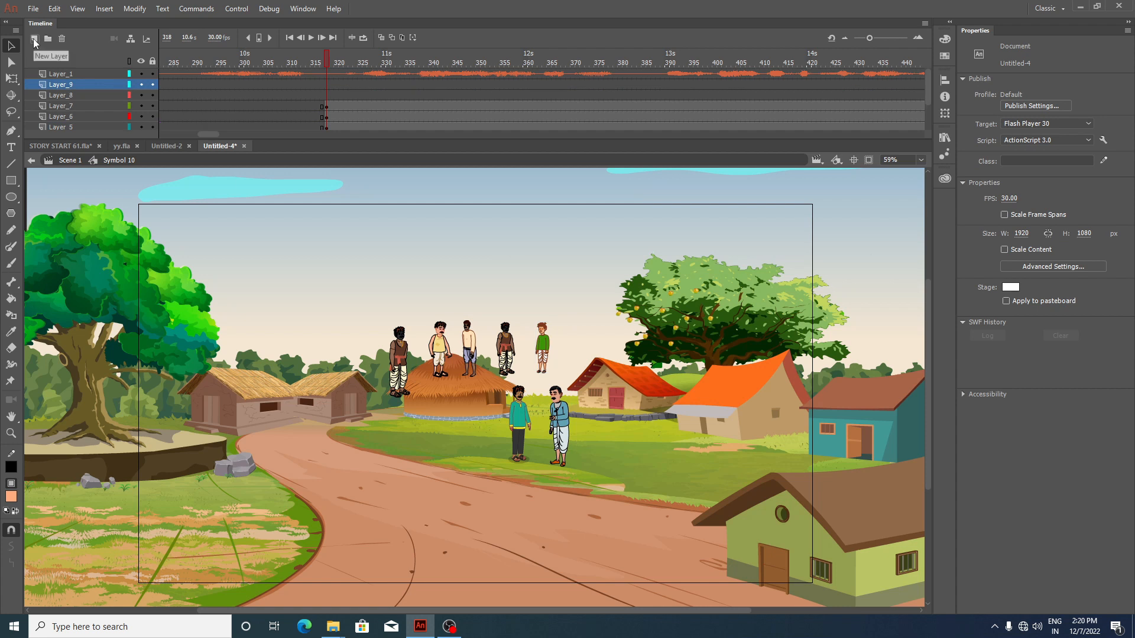
Step: Move the man in the blue jacket from Layer_3 to frame 318 on Layer_8, placing him beside the man in the teal shirt
left_click(566, 424)
key("Delete")
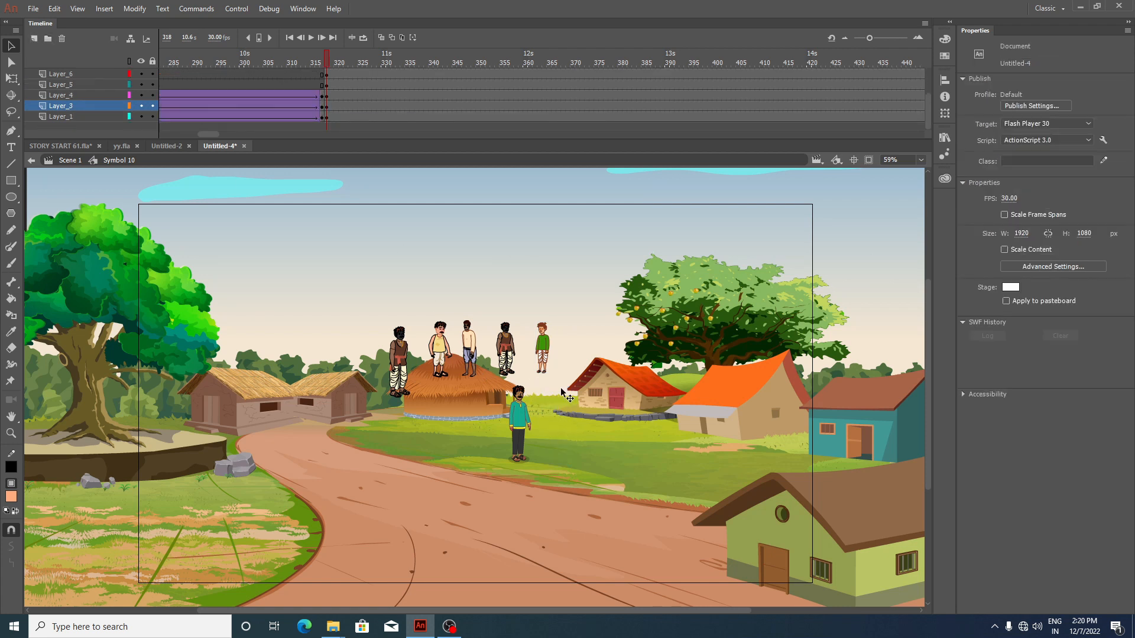
scroll(354, 118, "up", 2)
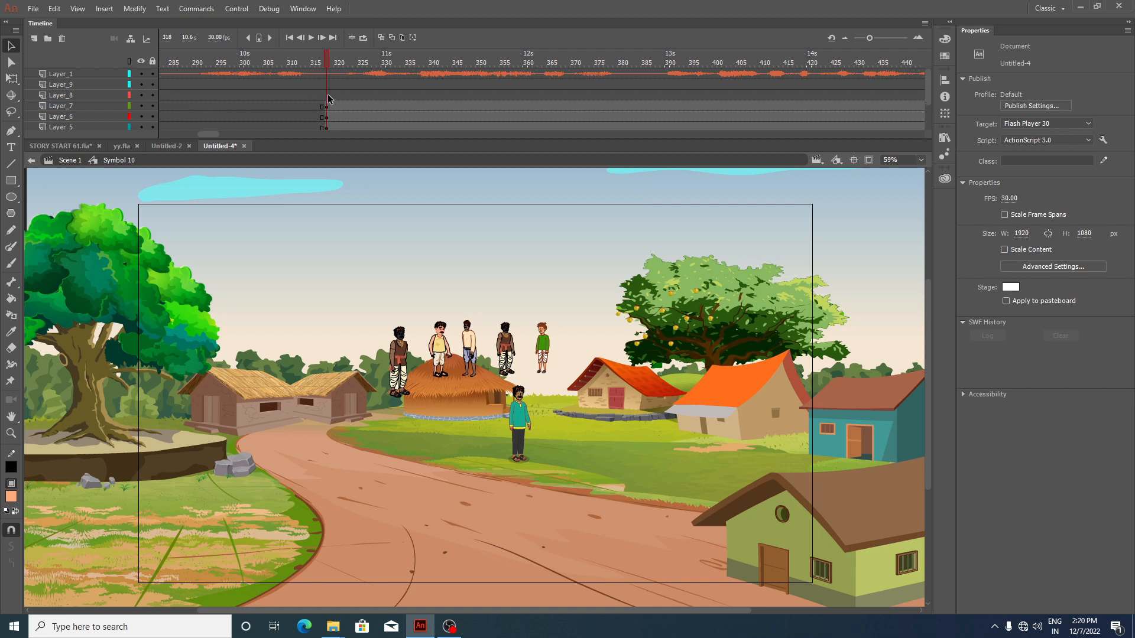
left_click(327, 96)
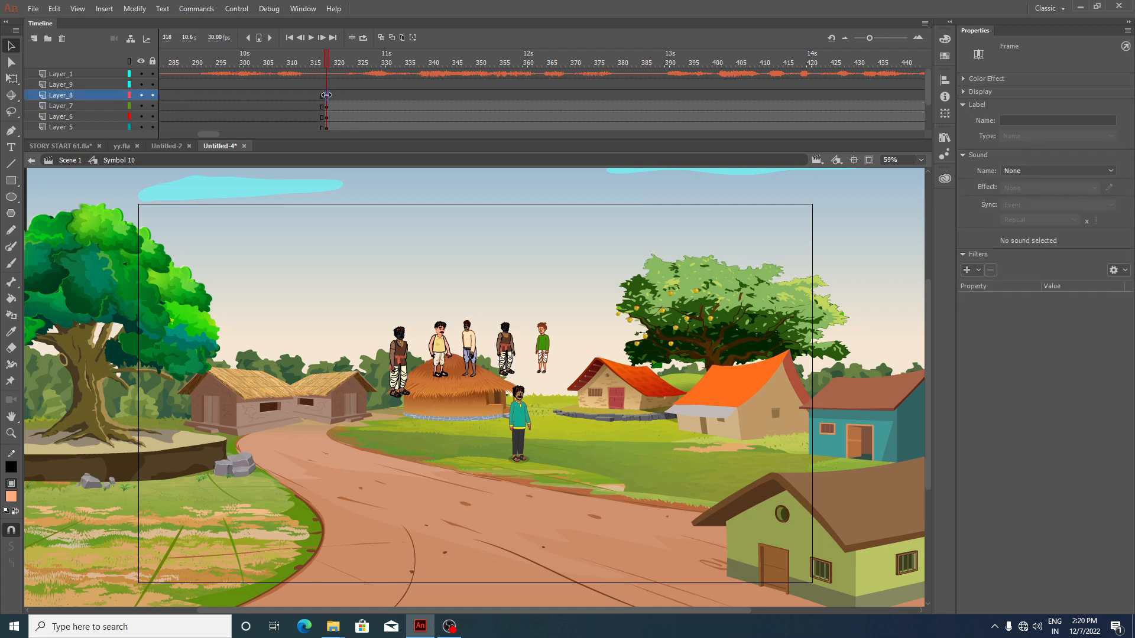
key("ctrl+shift+v")
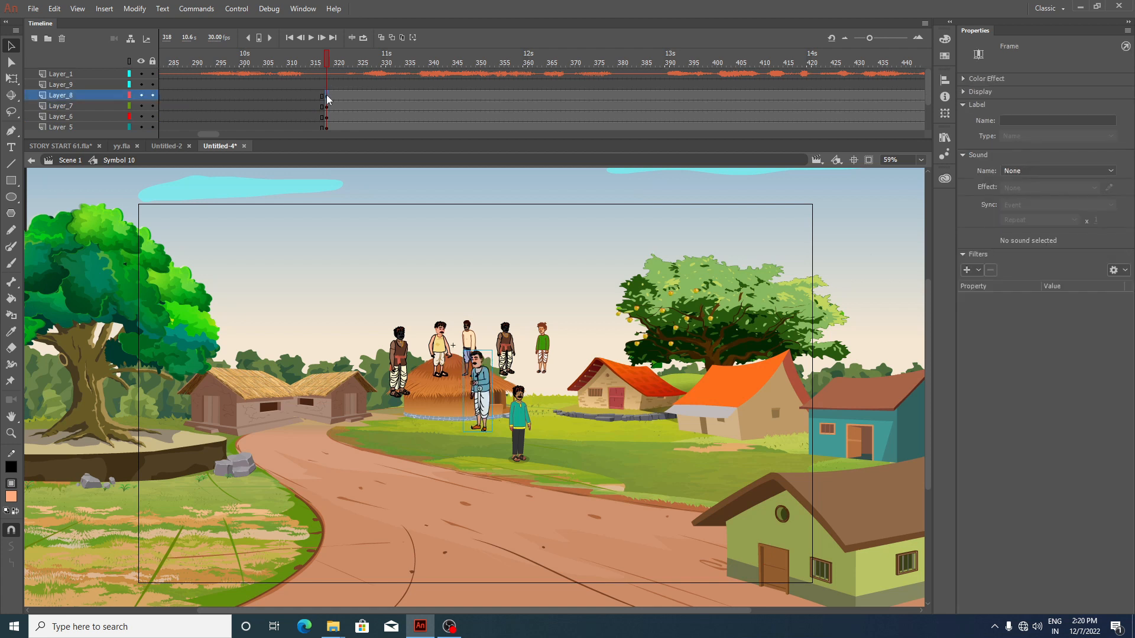
left_click_drag(476, 396, 567, 437)
Step: Move the man in the teal shirt from Layer_3 to frame 318 on Layer_9, placing him beside the man in the blue jacket
left_click(524, 422)
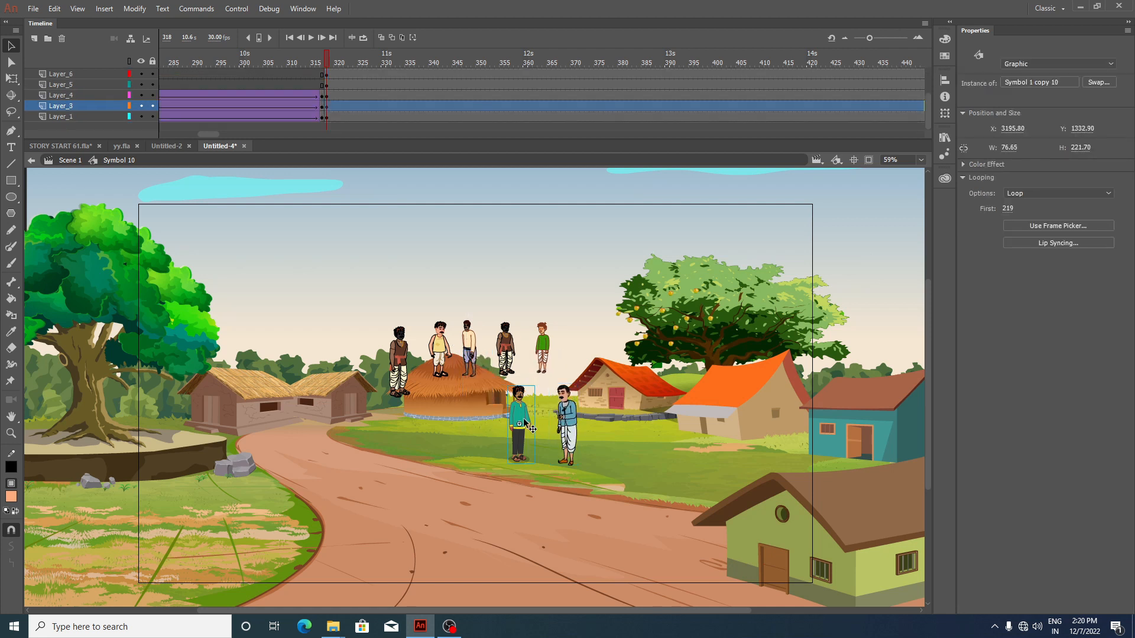
key("ctrl+x")
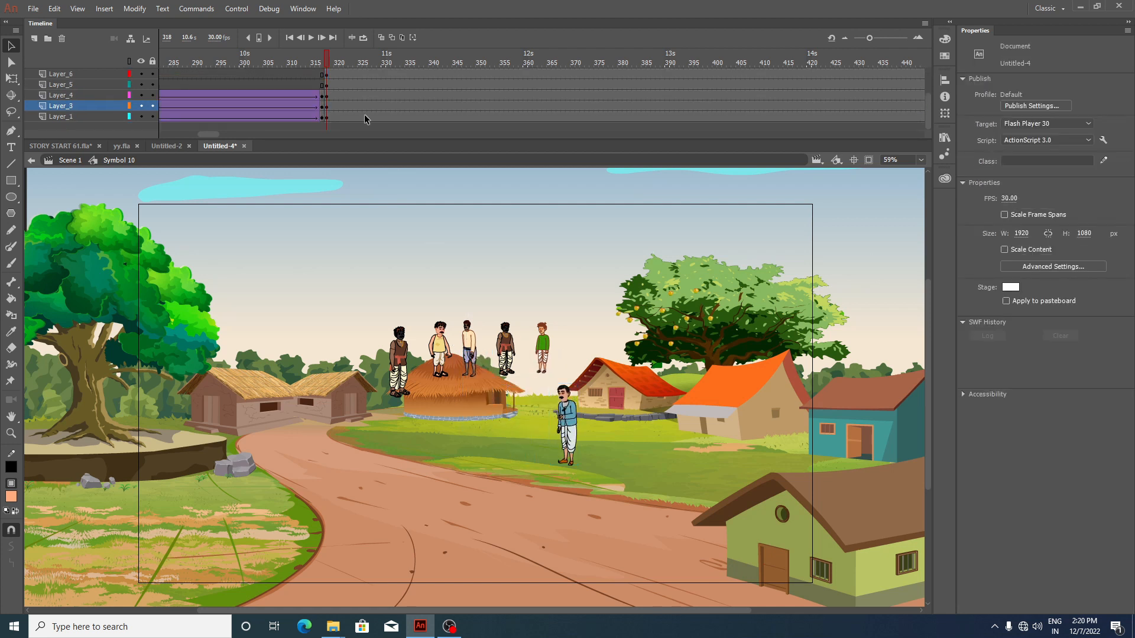
scroll(323, 87, "up", 2)
left_click(328, 86)
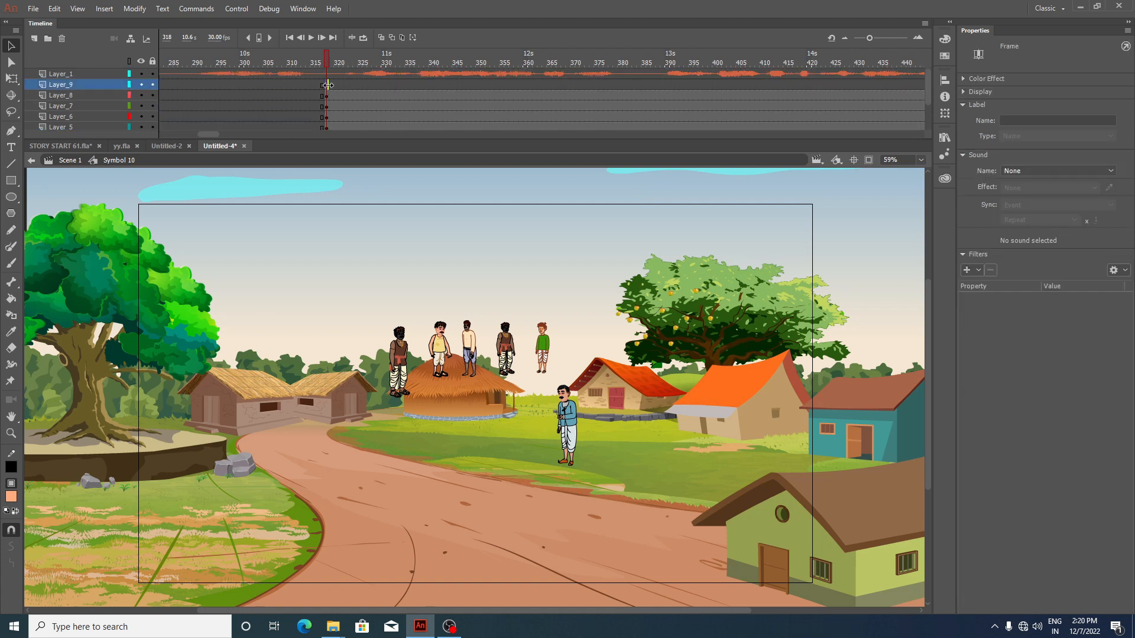
key("ctrl+v")
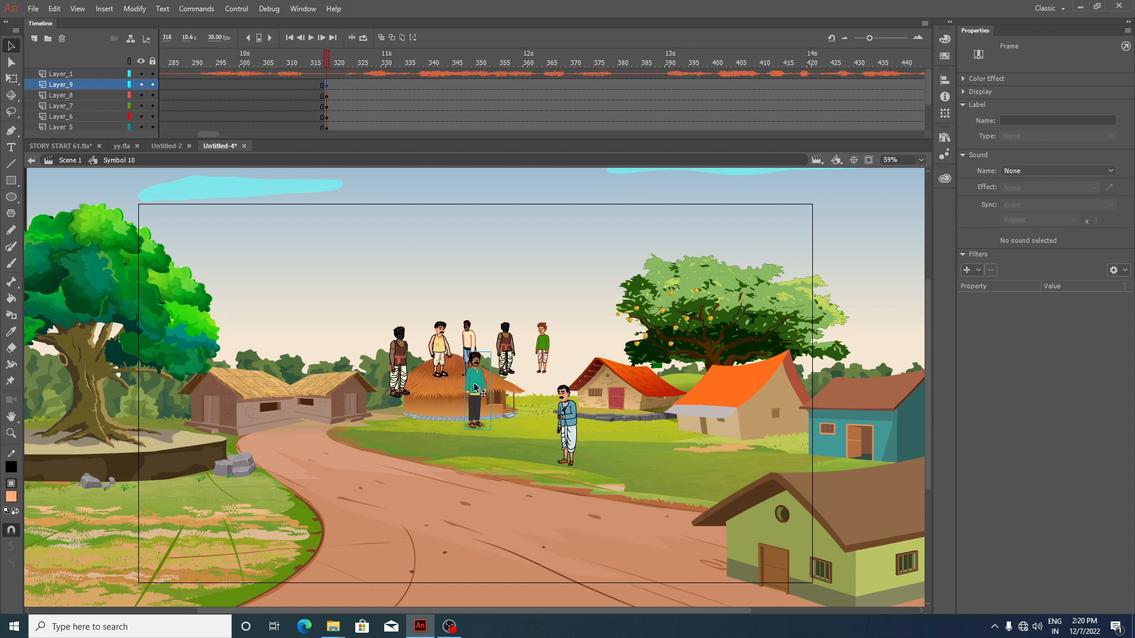
left_click_drag(482, 393, 539, 434)
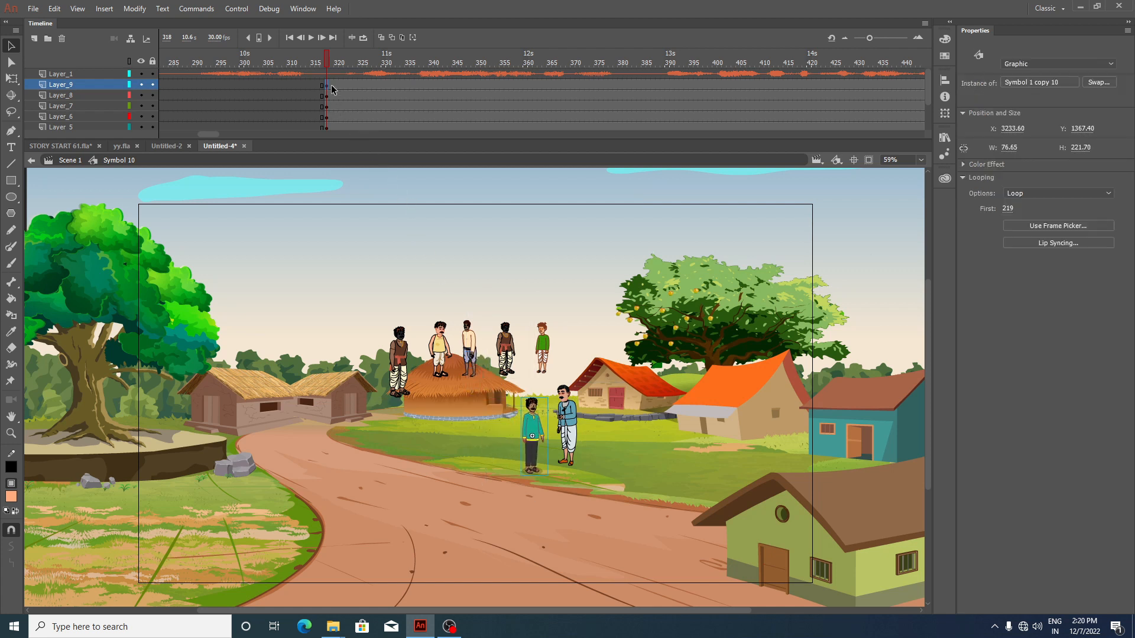
scroll(333, 89, "down", 2)
scroll(340, 122, "up", 2)
Step: Reposition the men in the blue jacket and teal shirt together at the road's edge near the green house
left_click(572, 467)
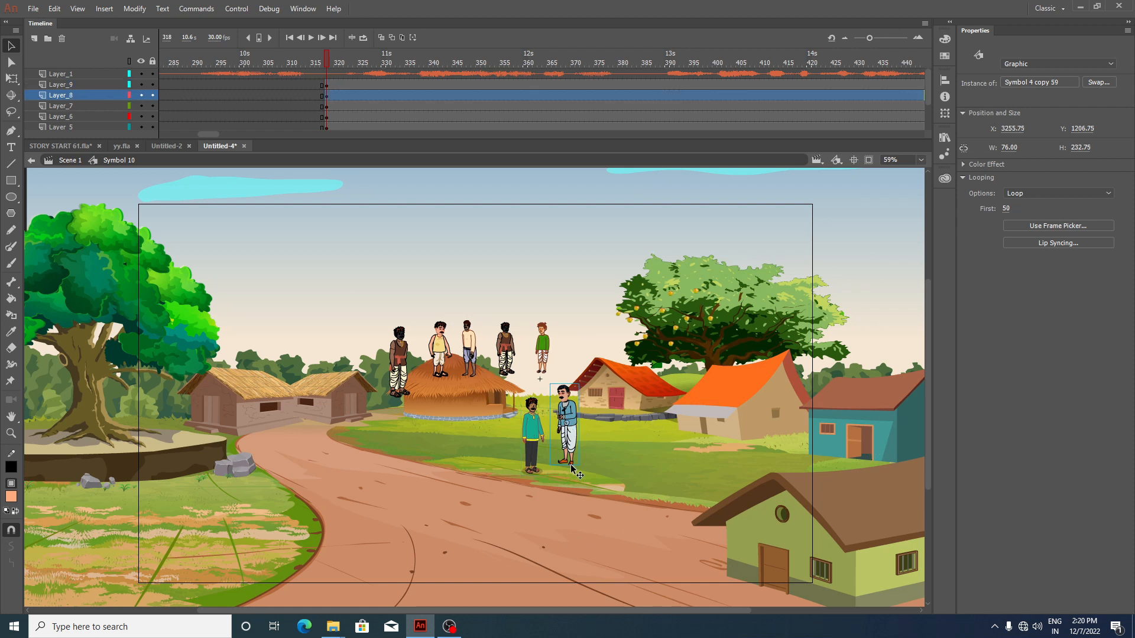
left_click_drag(569, 434, 658, 492)
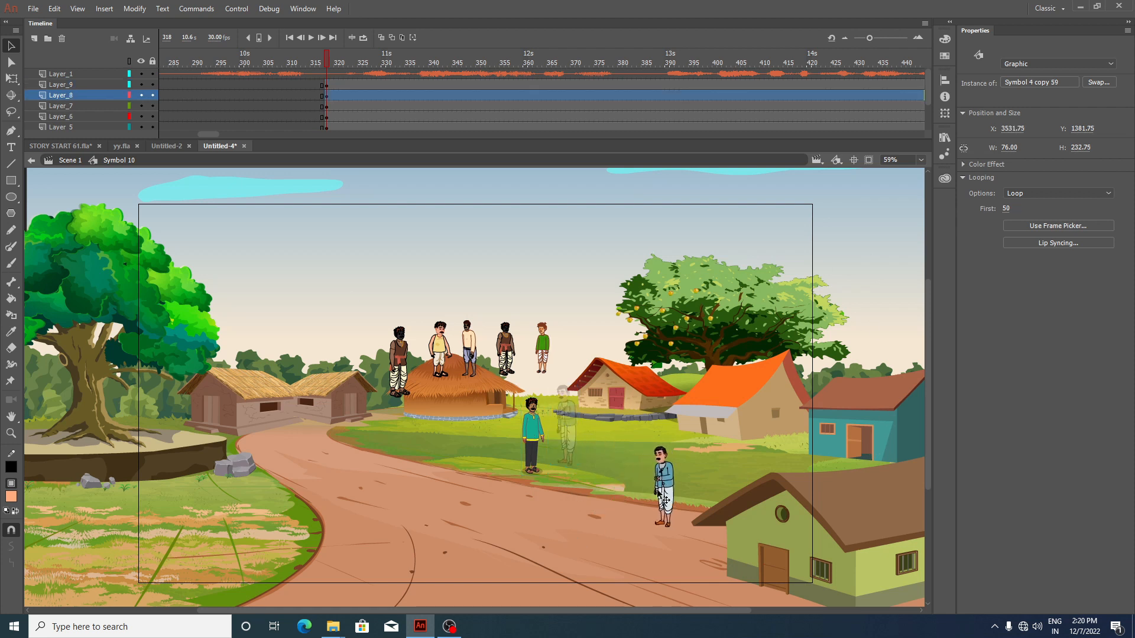
left_click_drag(535, 434, 627, 476)
scroll(630, 490, "up", 2)
left_click(700, 480)
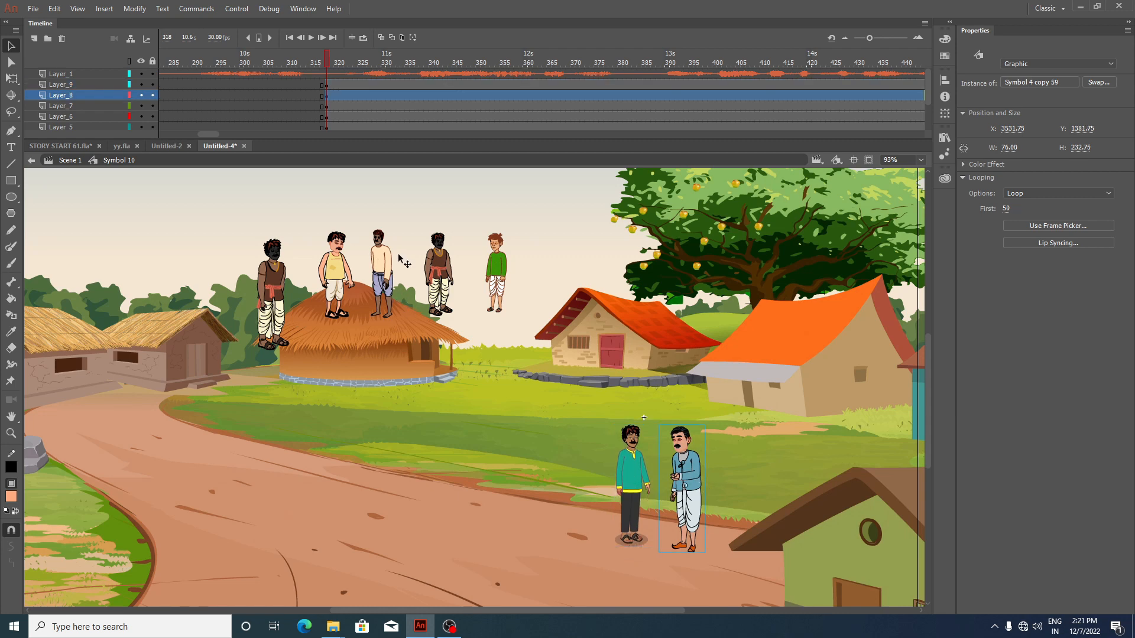
Step: Move the man in blue shorts and the man in the yellow vest onto the road beside the brown thatched huts
left_click(383, 270)
scroll(383, 267, "down", 2)
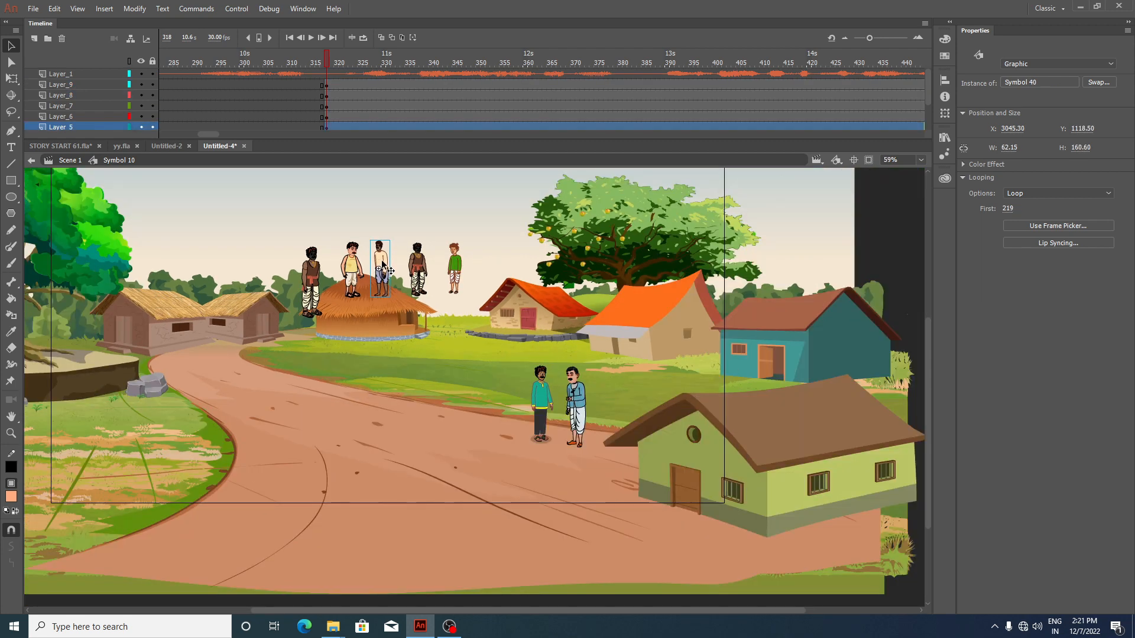
left_click_drag(382, 262, 228, 350)
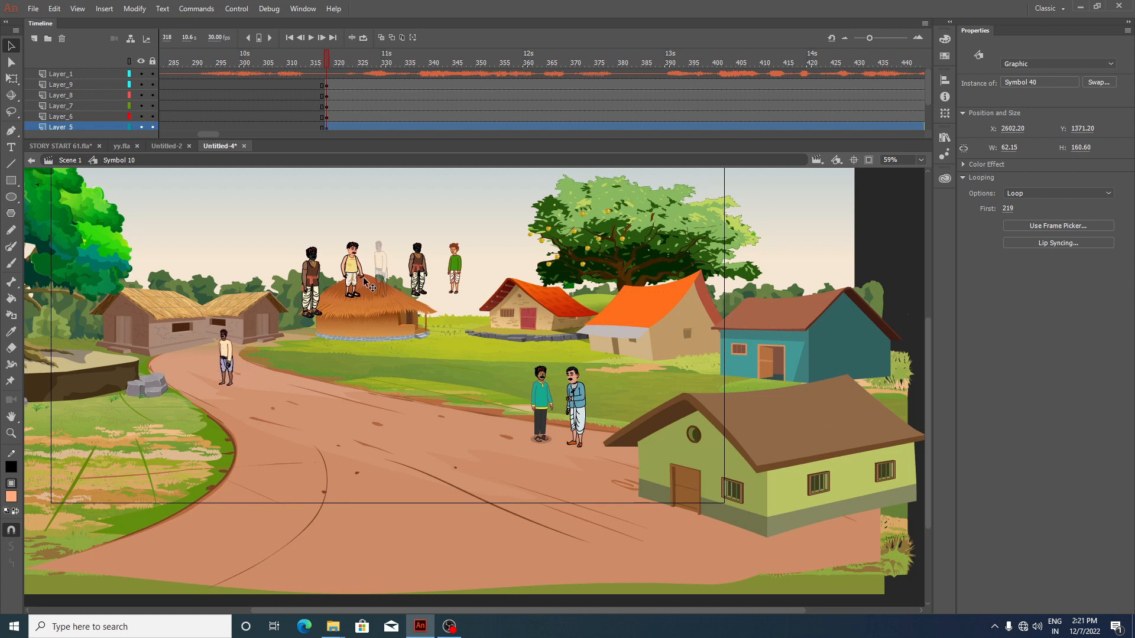
left_click(342, 276)
left_click_drag(342, 275, 205, 380)
scroll(184, 355, "up", 2)
Step: Place Layer_6's brown-vested man and the boy in green before the round thatched hut, and delete the other brown-vested man from Layer_3
left_click(534, 255)
scroll(549, 239, "down", 3)
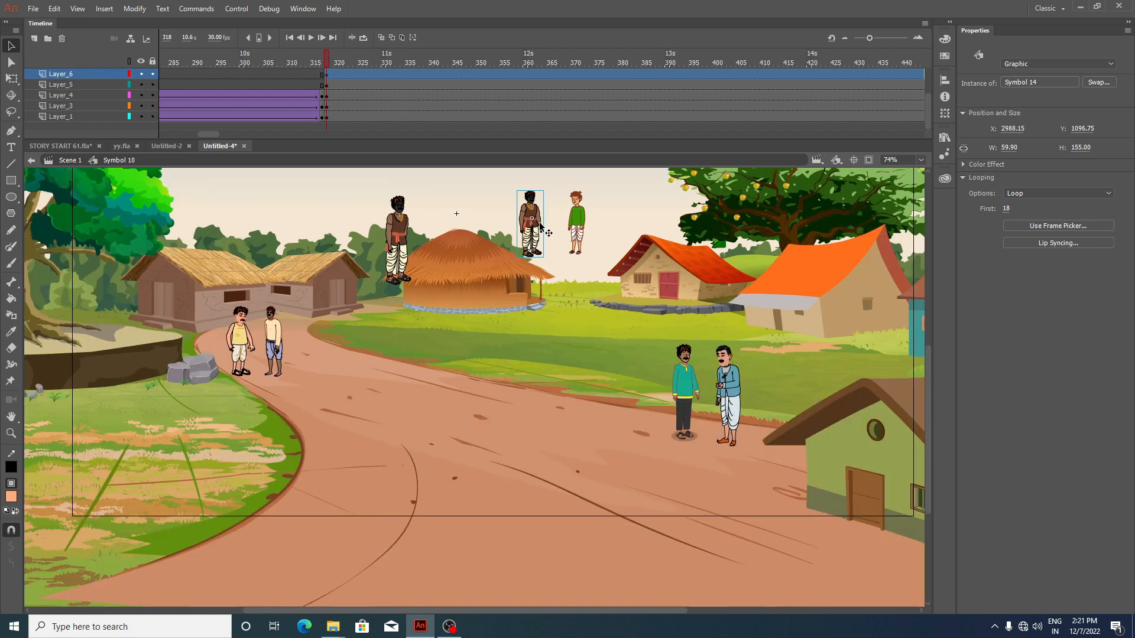
left_click_drag(533, 215, 506, 271)
left_click_drag(568, 217, 532, 276)
scroll(528, 271, "up", 3)
scroll(528, 271, "up", 2)
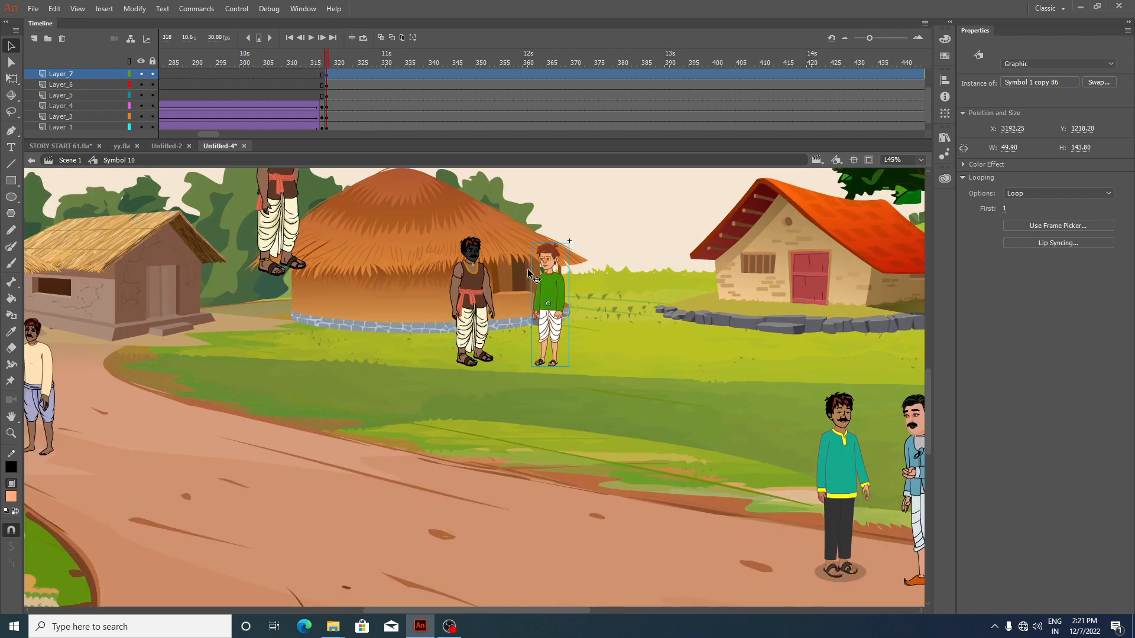
scroll(528, 272, "down", 5)
left_click(448, 248)
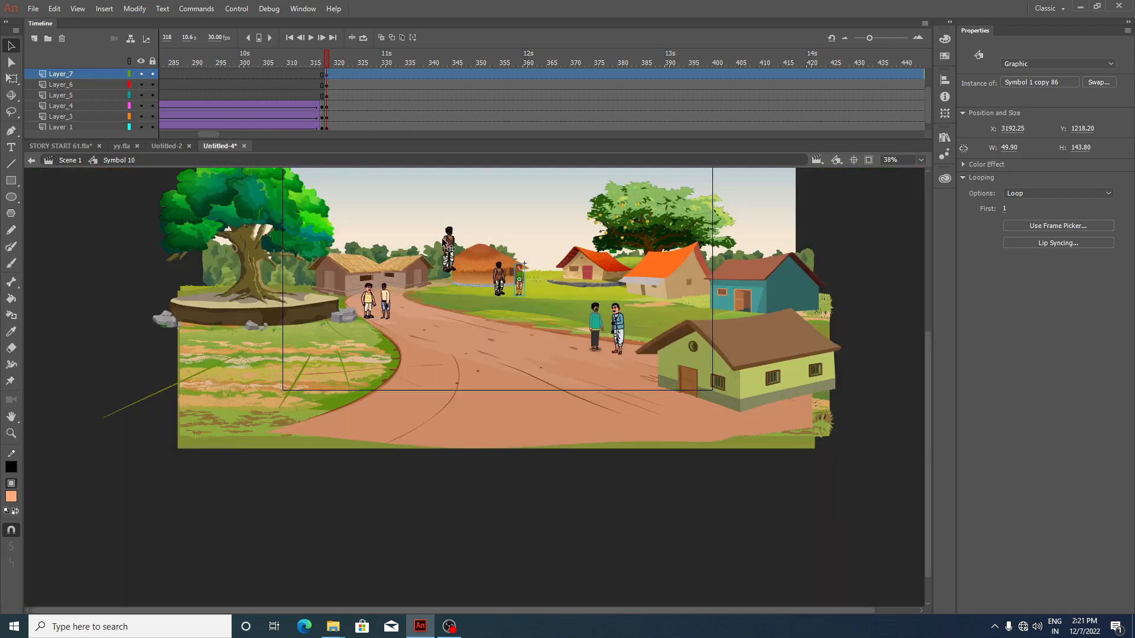
key("Delete")
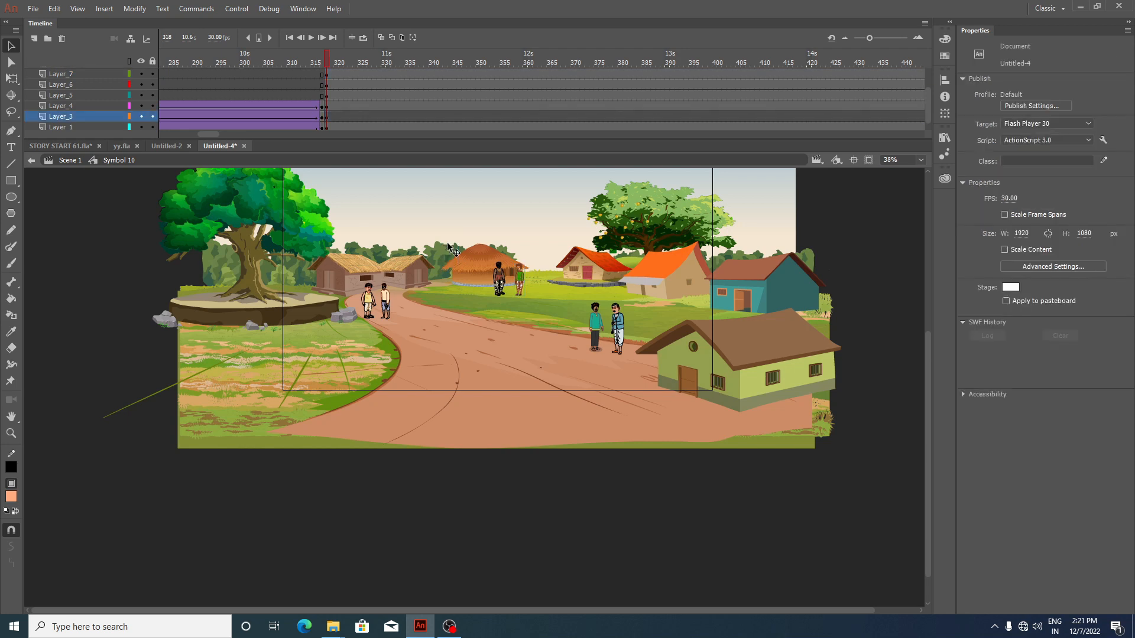
Step: Shift the man in blue shorts slightly away from the man in the yellow vest
left_click(211, 377)
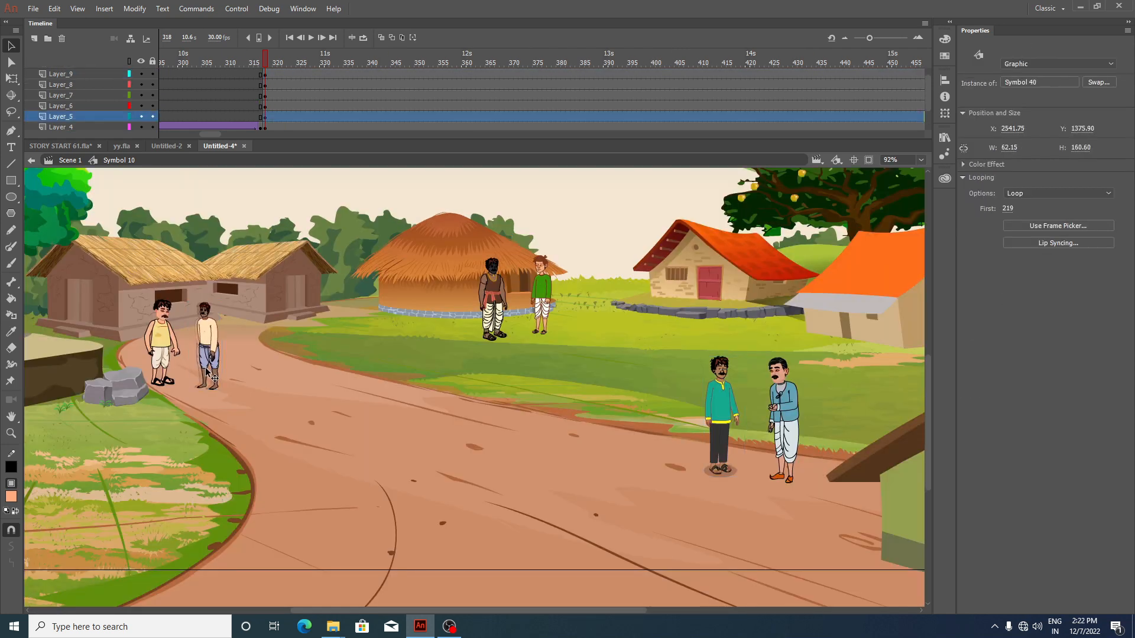
left_click_drag(213, 377, 220, 377)
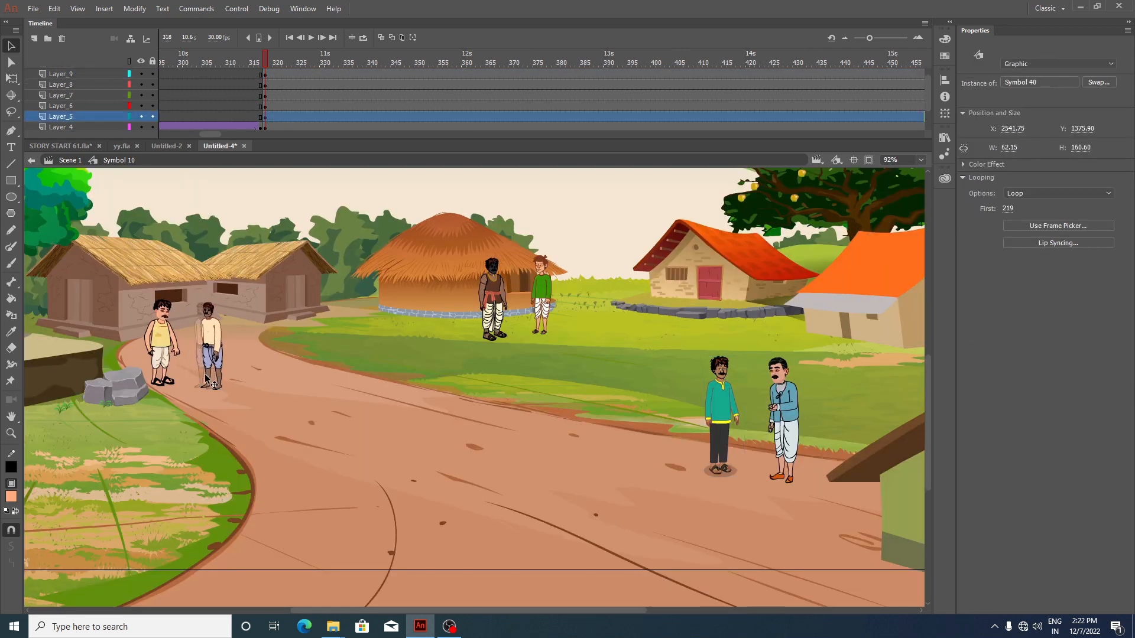
scroll(383, 347, "down", 2)
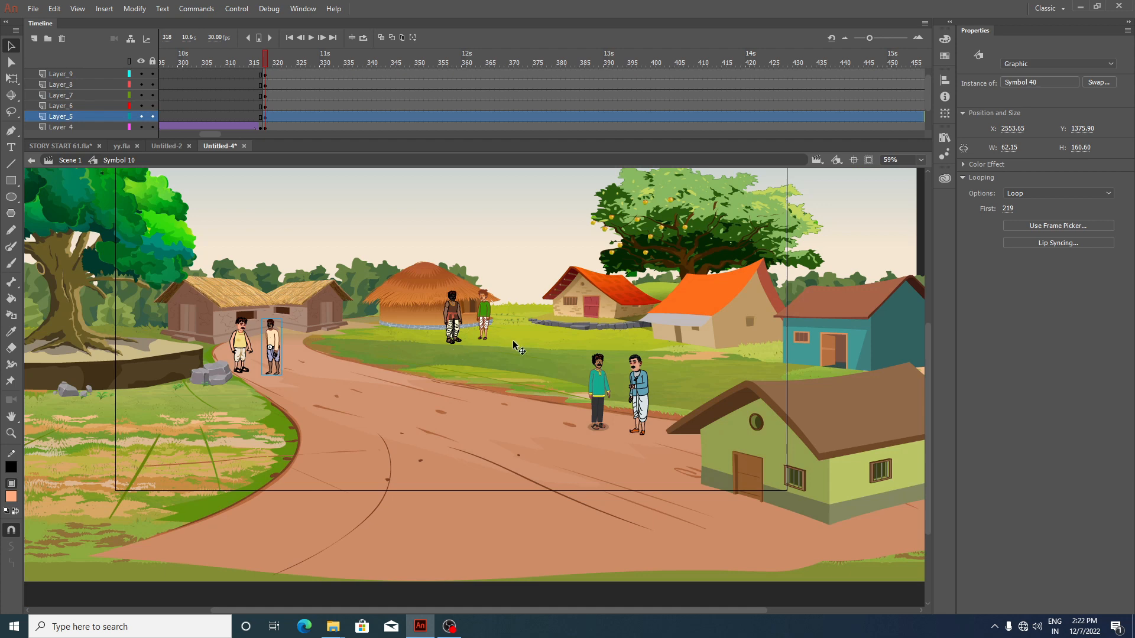
scroll(509, 340, "down", 2)
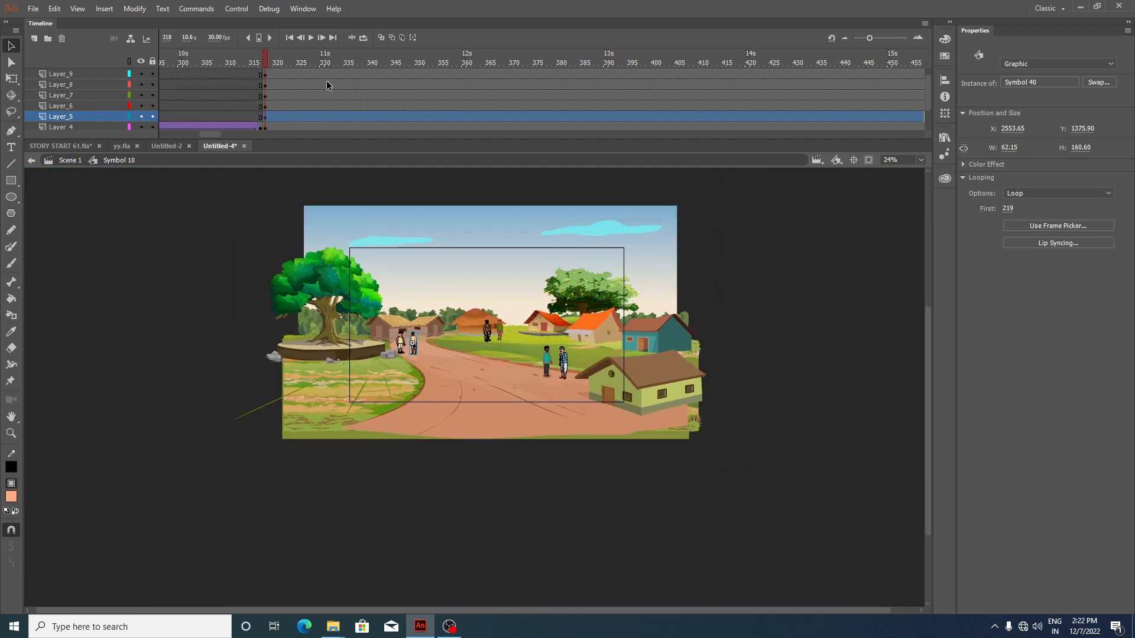
Step: Play the village scene from frame 318 against the voice track and return the playhead to frame 481
scroll(335, 72, "up", 1)
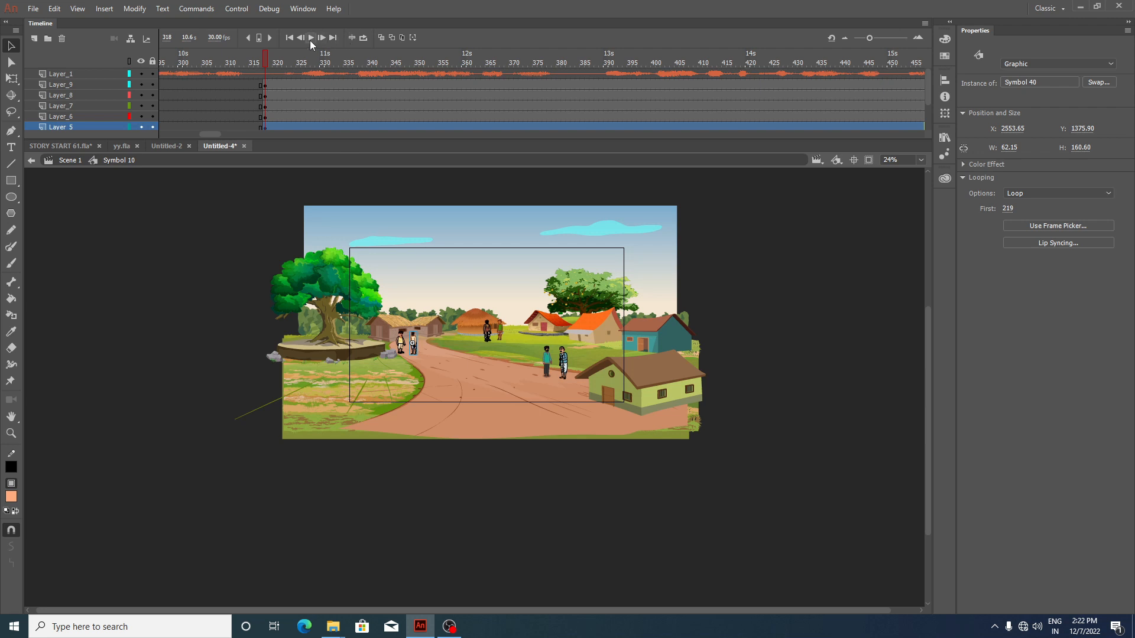
left_click(311, 37)
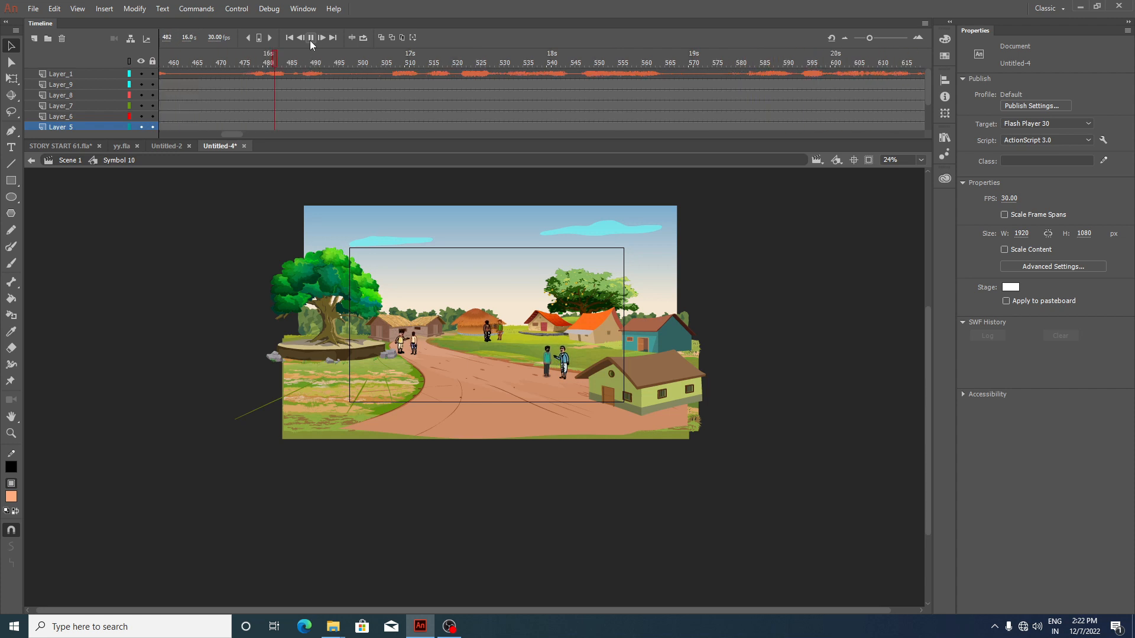
left_click(311, 37)
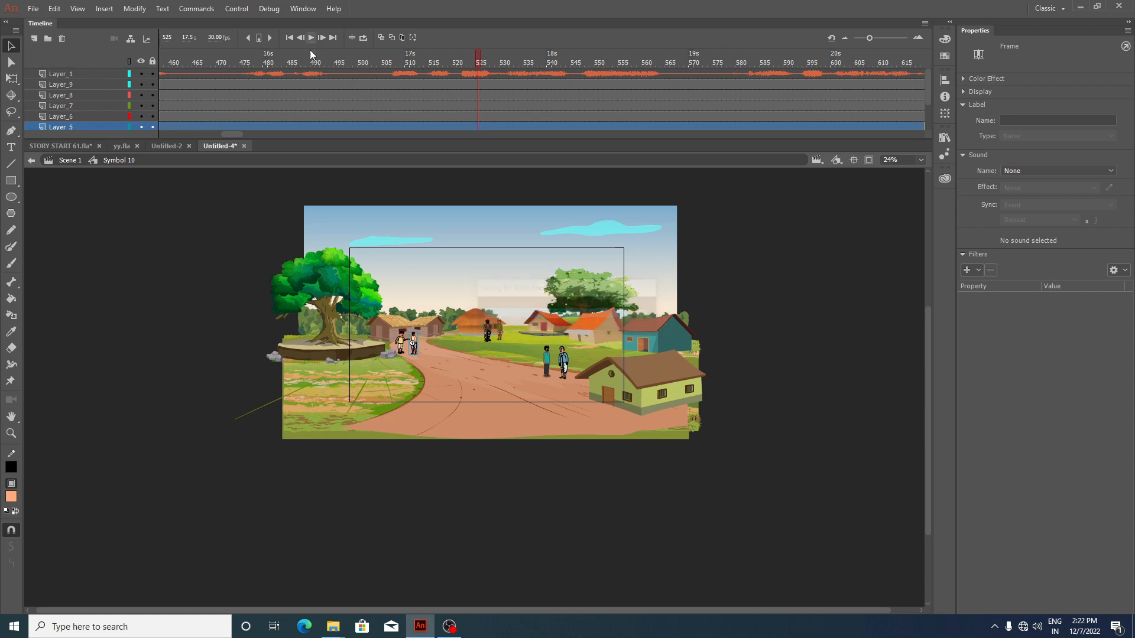
left_click(273, 65)
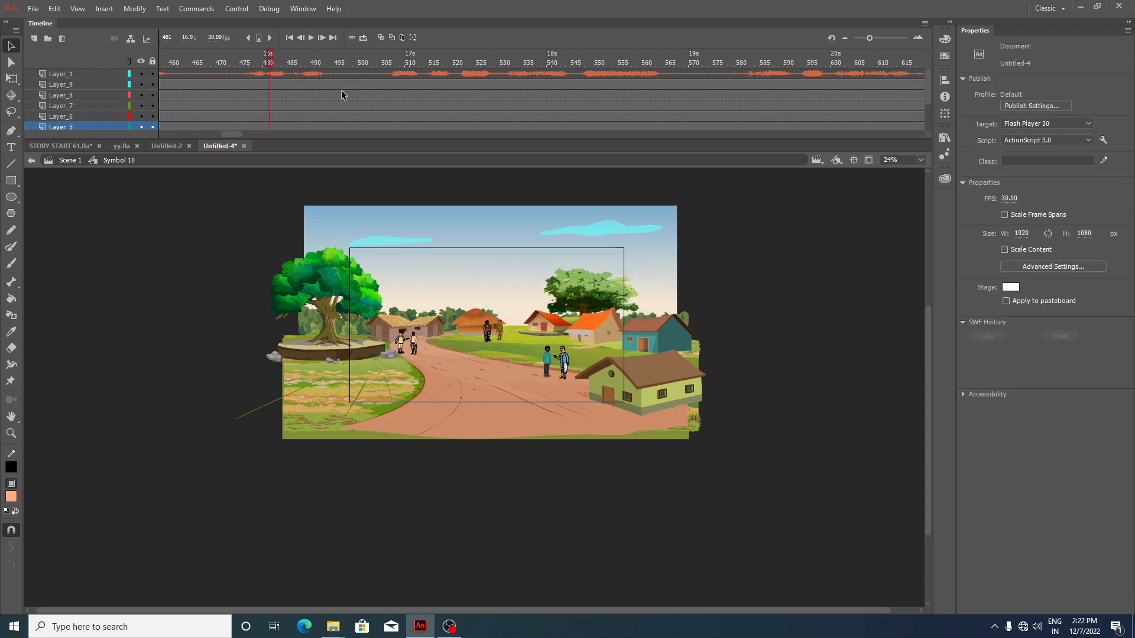
Step: Insert keyframes at frame 498 on all the character and background layers below the voice track
left_click(341, 94)
scroll(349, 89, "down", 2)
key("period")
key("period")
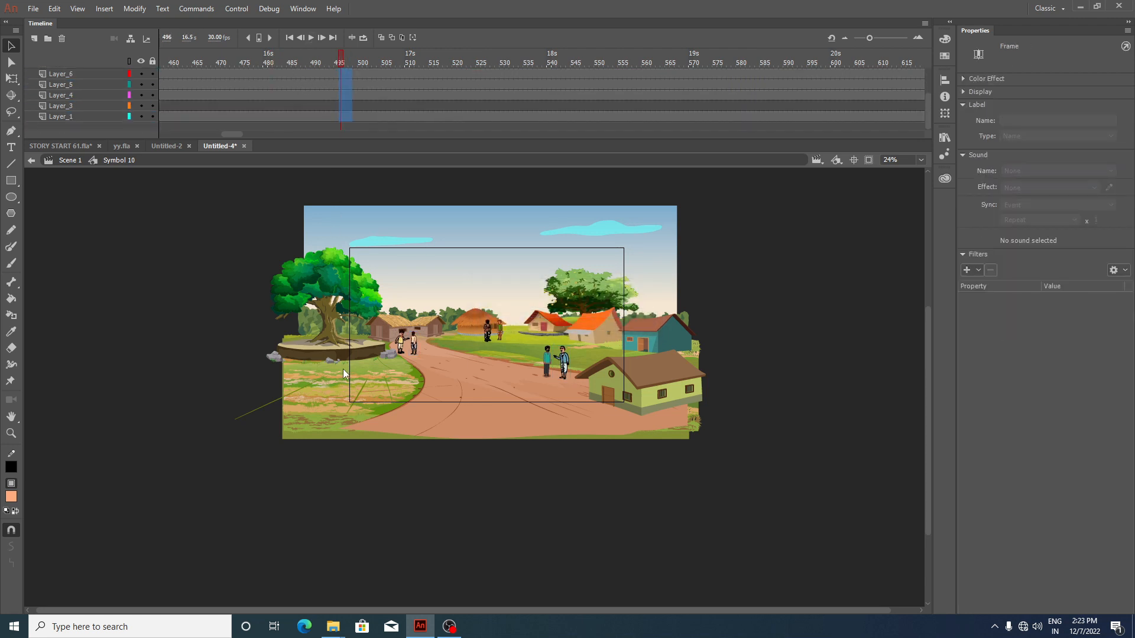
left_click(349, 377)
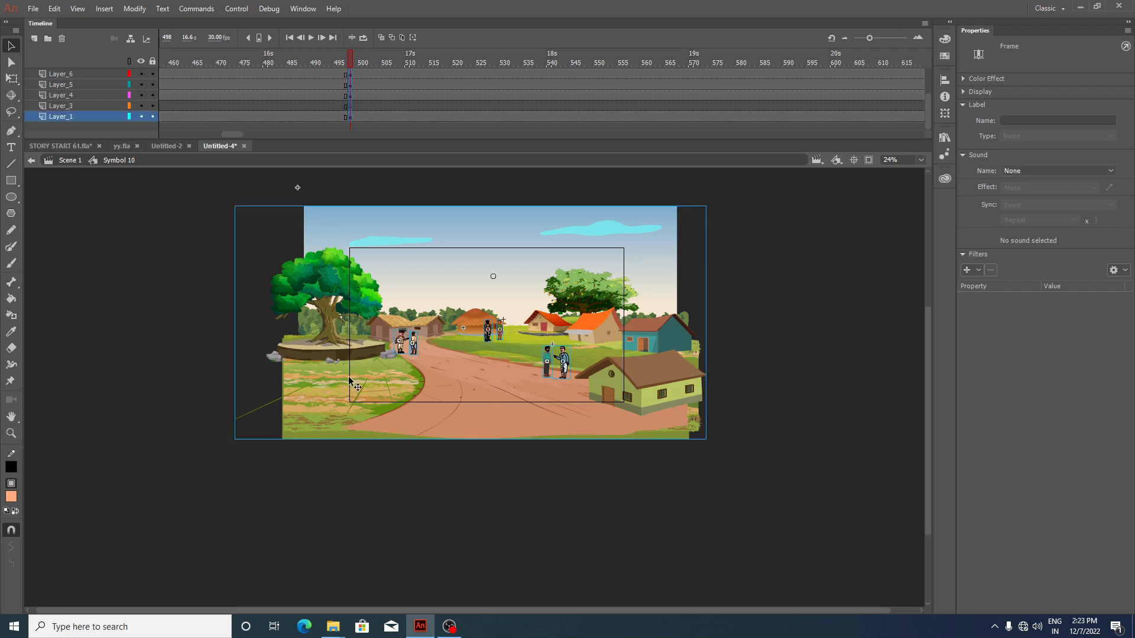
scroll(348, 112, "up", 2)
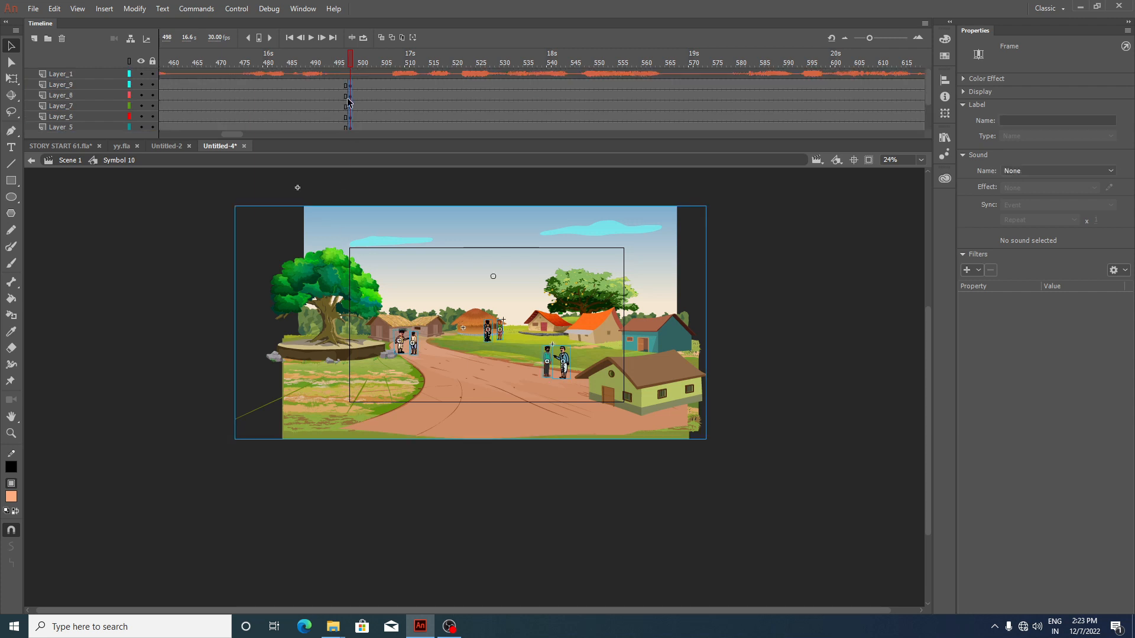
Step: Insert blank keyframes at frame 499 on all the character and background layers to end the village shot
key("comma")
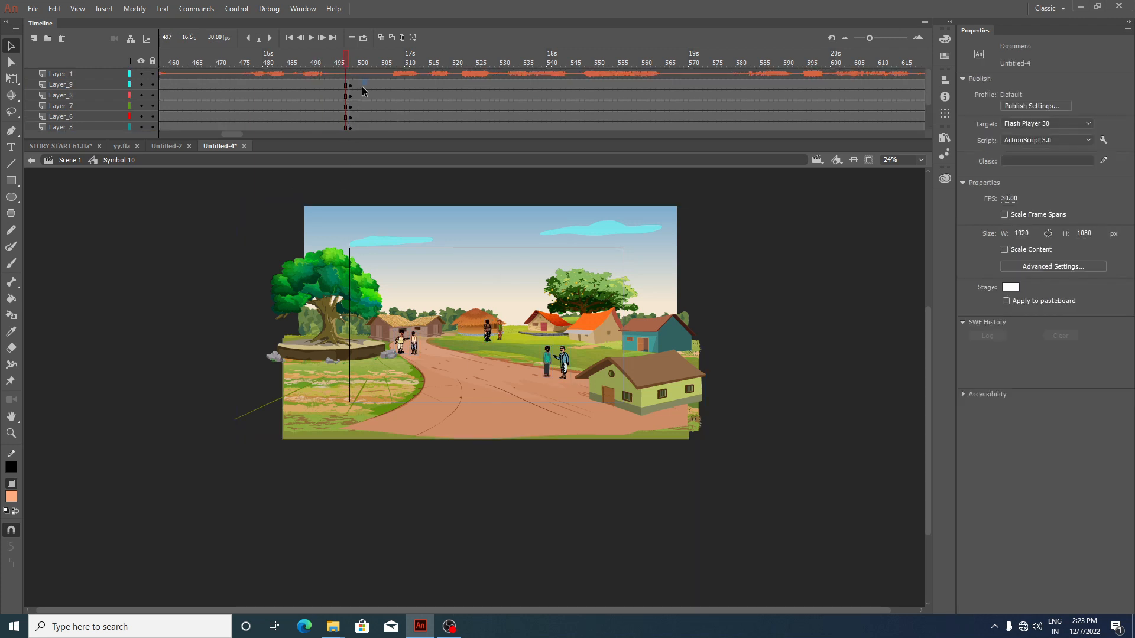
left_click_drag(362, 91, 362, 251)
scroll(351, 99, "up", 2)
left_click(341, 94)
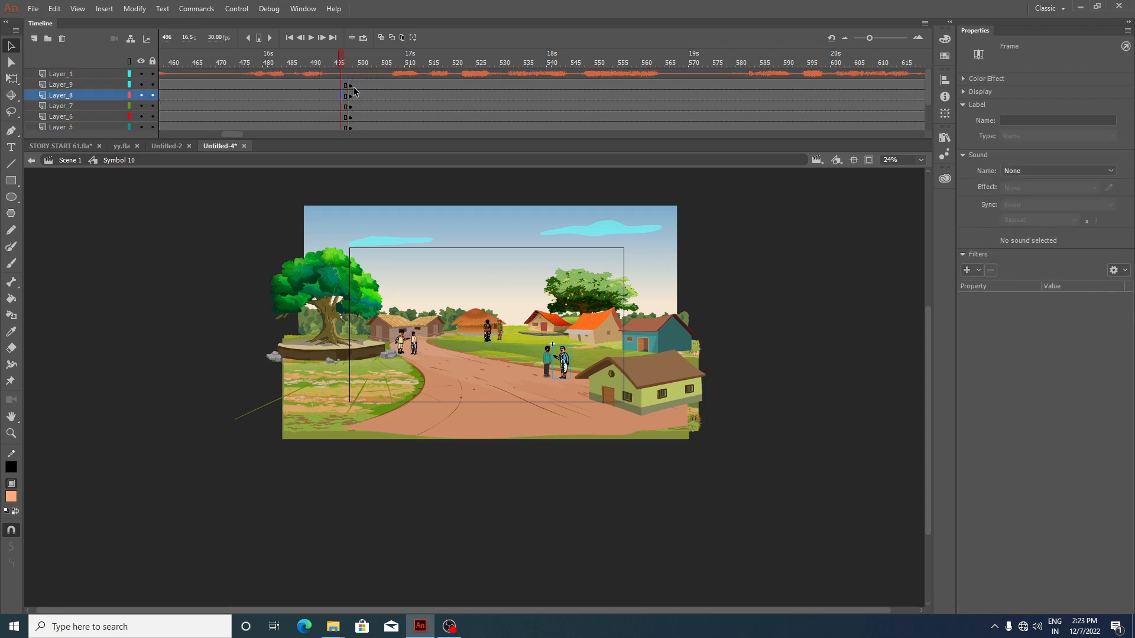
left_click_drag(357, 86, 359, 240)
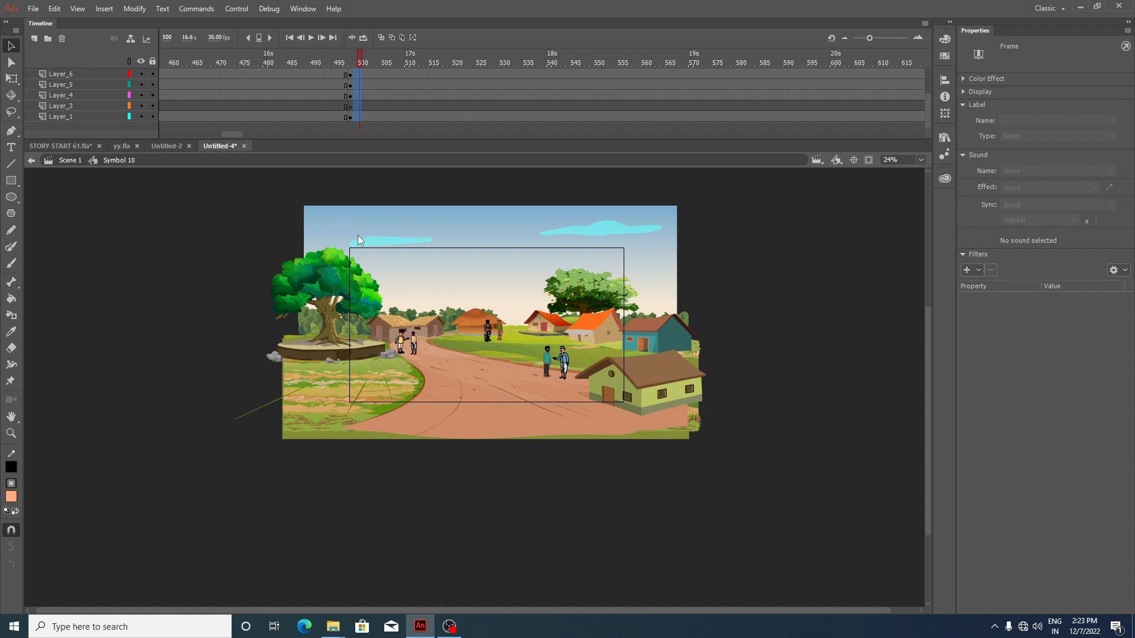
key("comma")
key("F7")
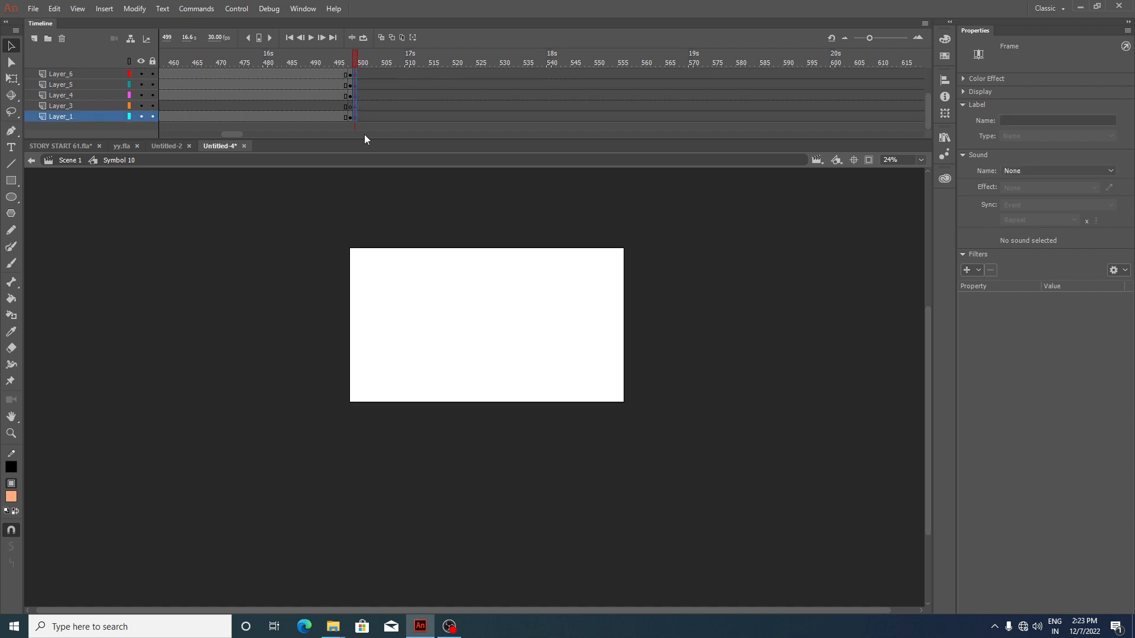
Step: Select the village background and characters on all layers at frame 498 and scale them to 150%
scroll(342, 90, "up", 3)
left_click(326, 97)
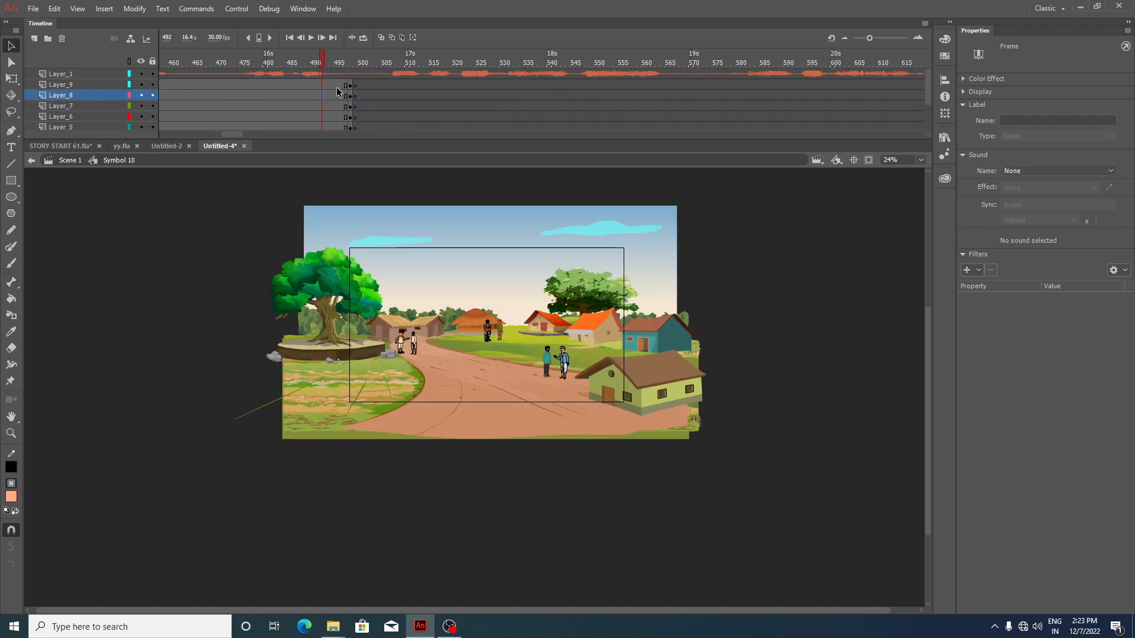
left_click_drag(349, 84, 350, 237)
key("comma")
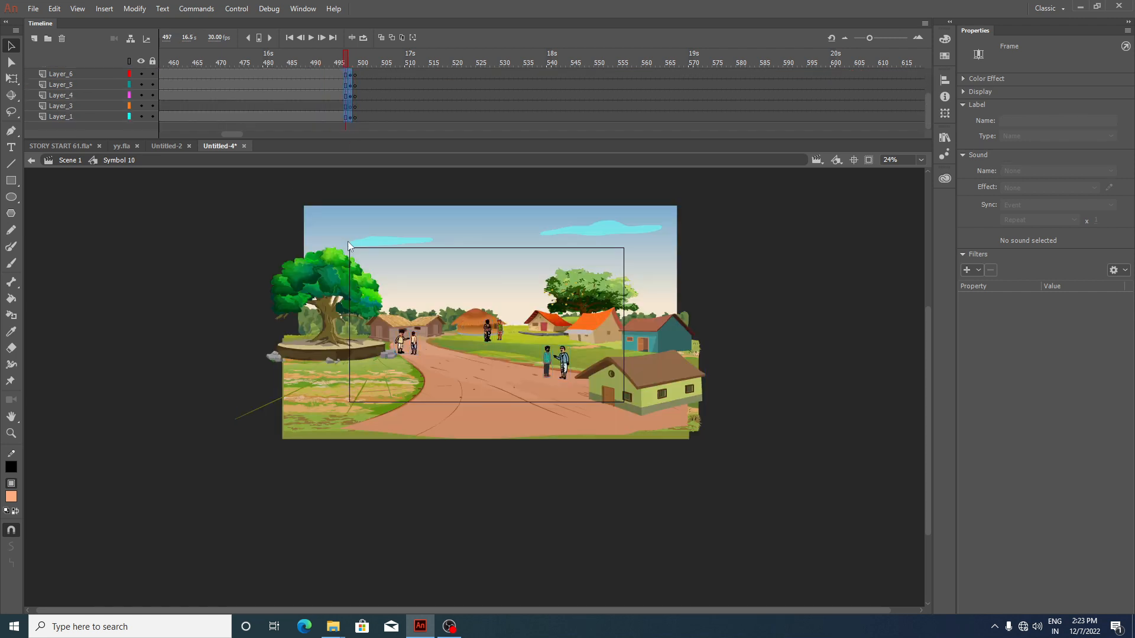
key("period")
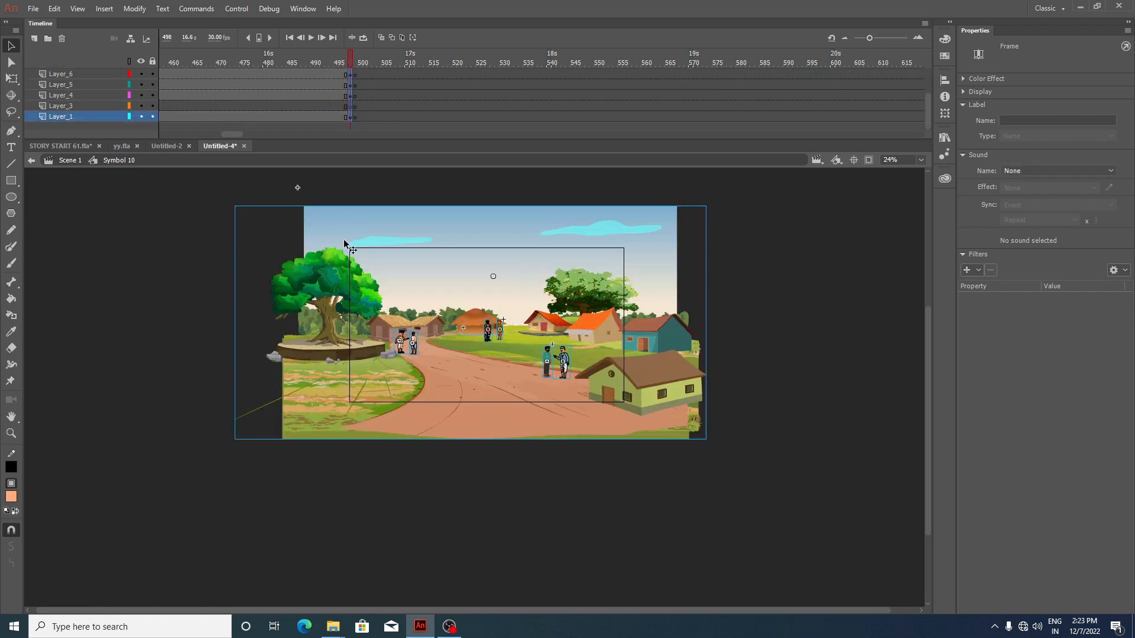
key("ctrl+alt+s")
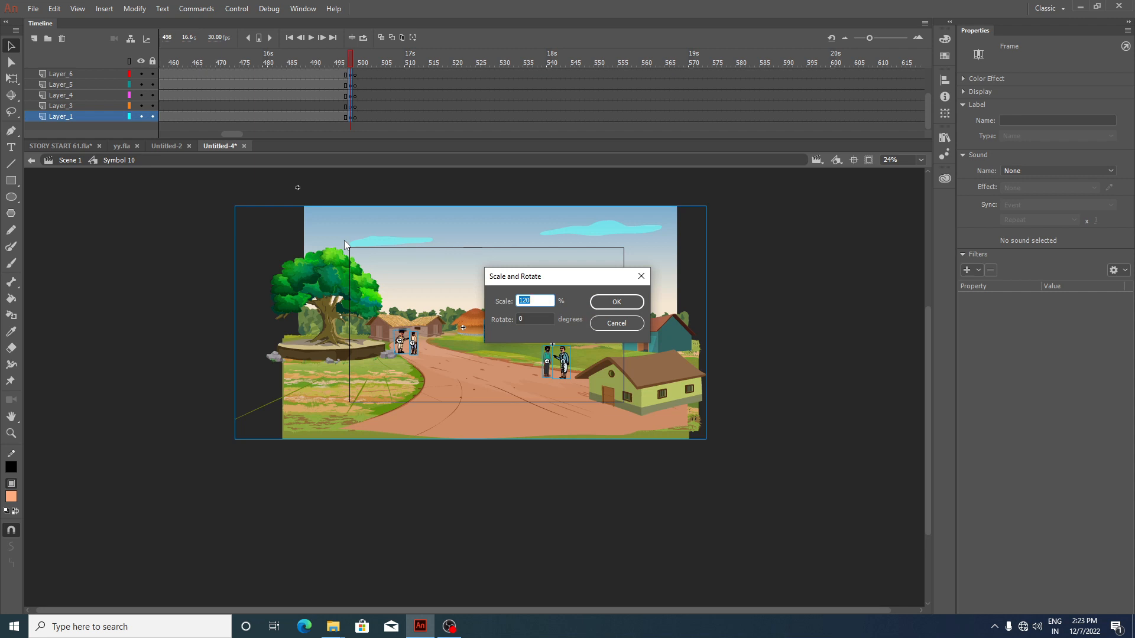
type("150")
key("Return")
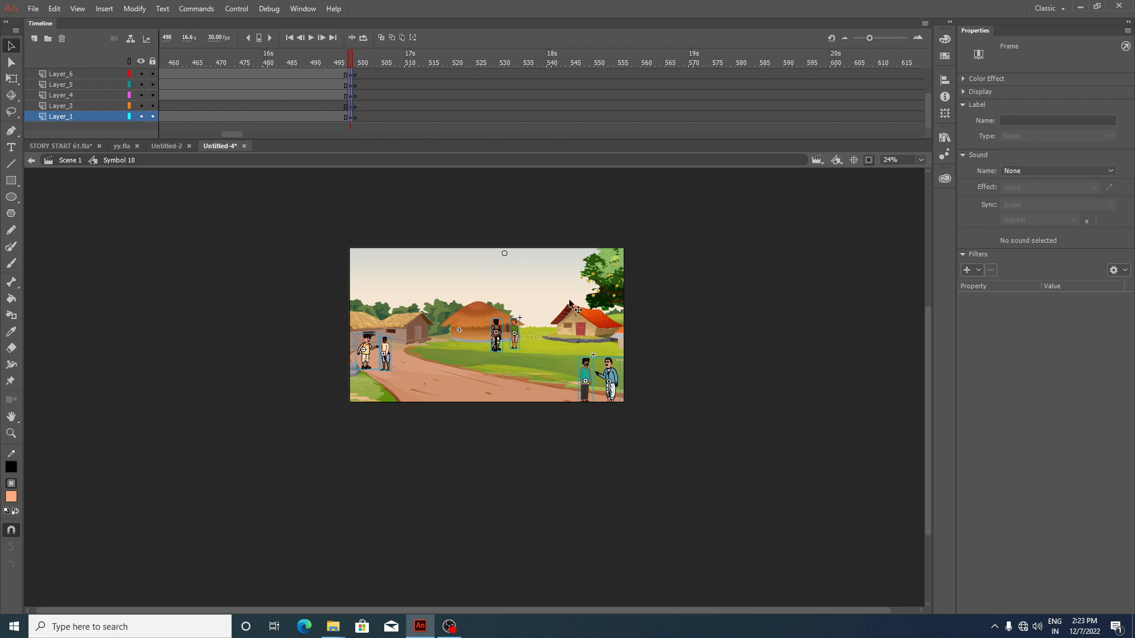
Step: Enlarge the selected frame 498 artwork by 150% two more times and shift it to frame the two men beside the round hut
key("ctrl+alt+s")
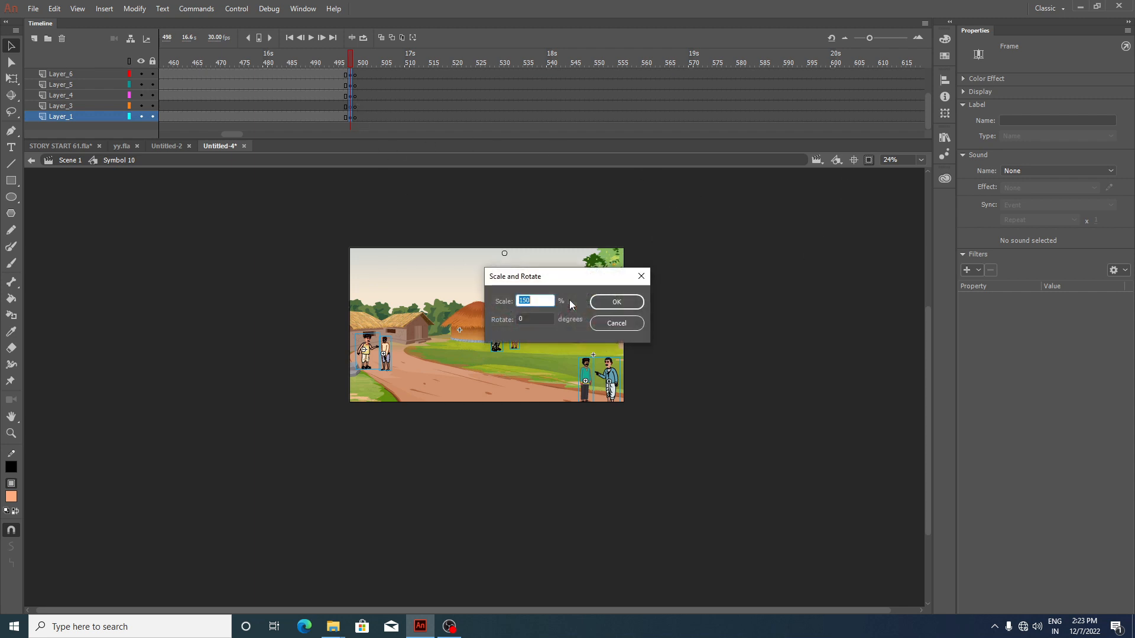
key("Return")
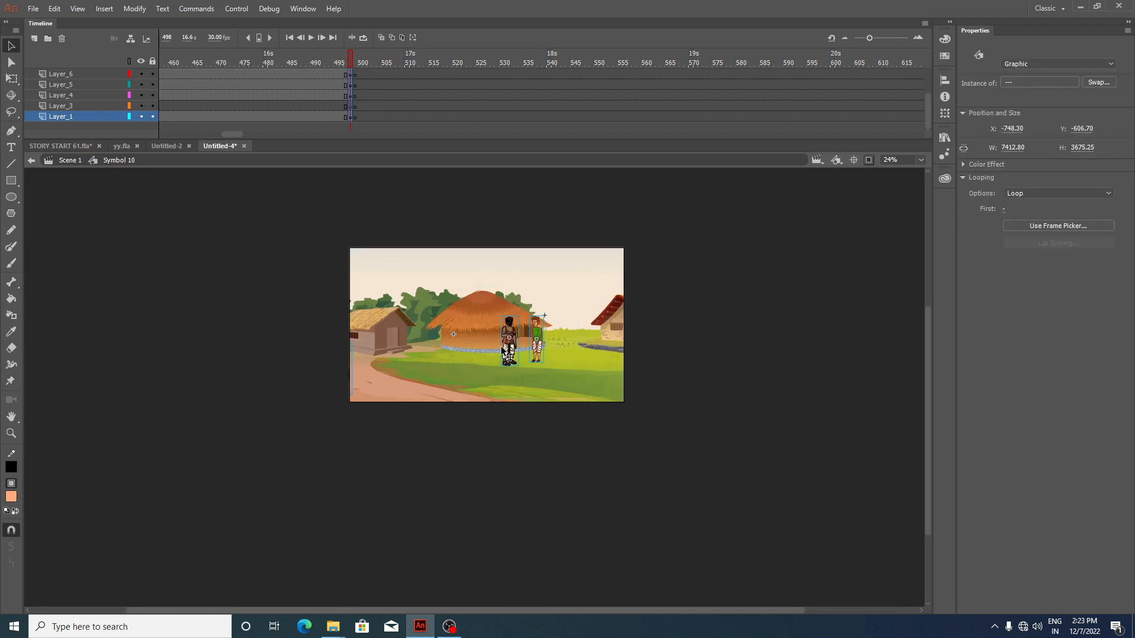
scroll(494, 328, "up", 4)
key("ctrl+alt+s")
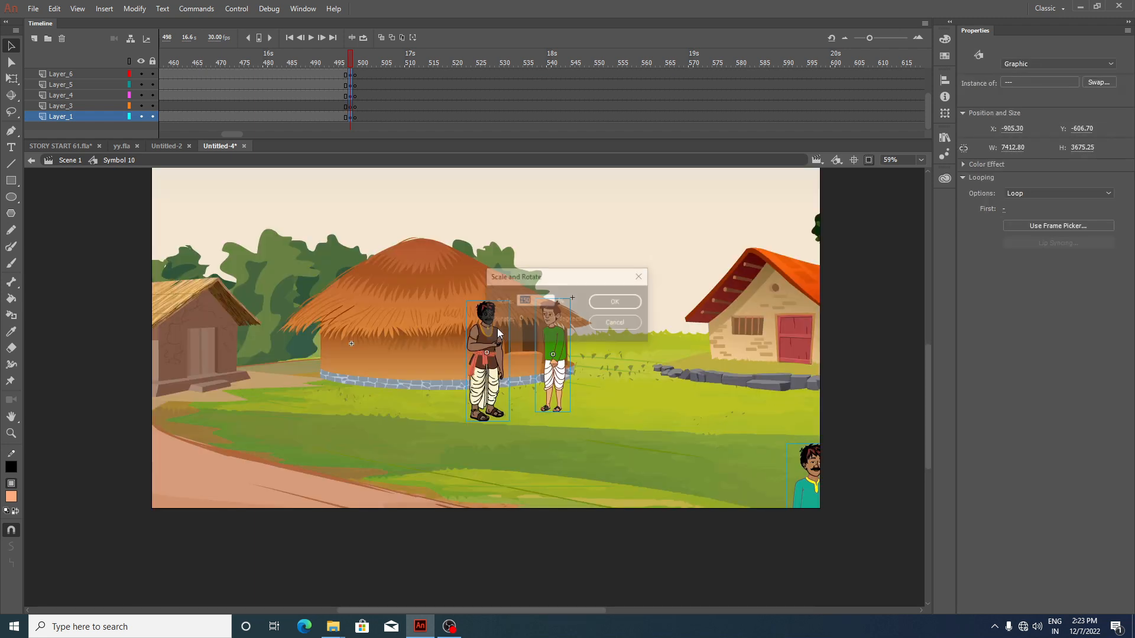
key("Return")
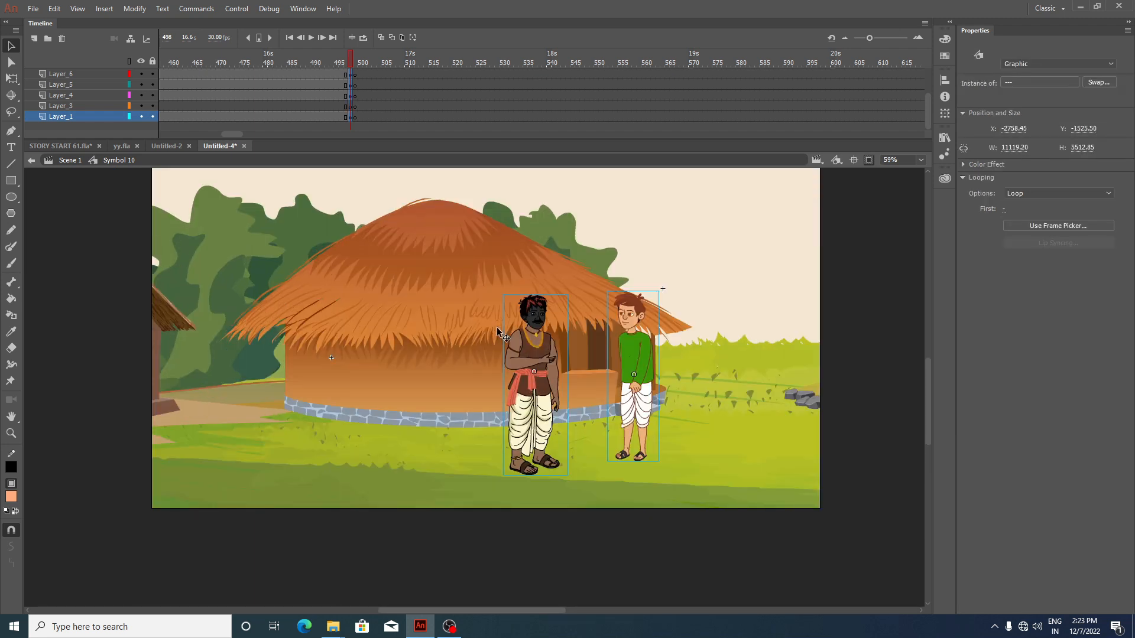
left_click_drag(509, 386, 426, 357)
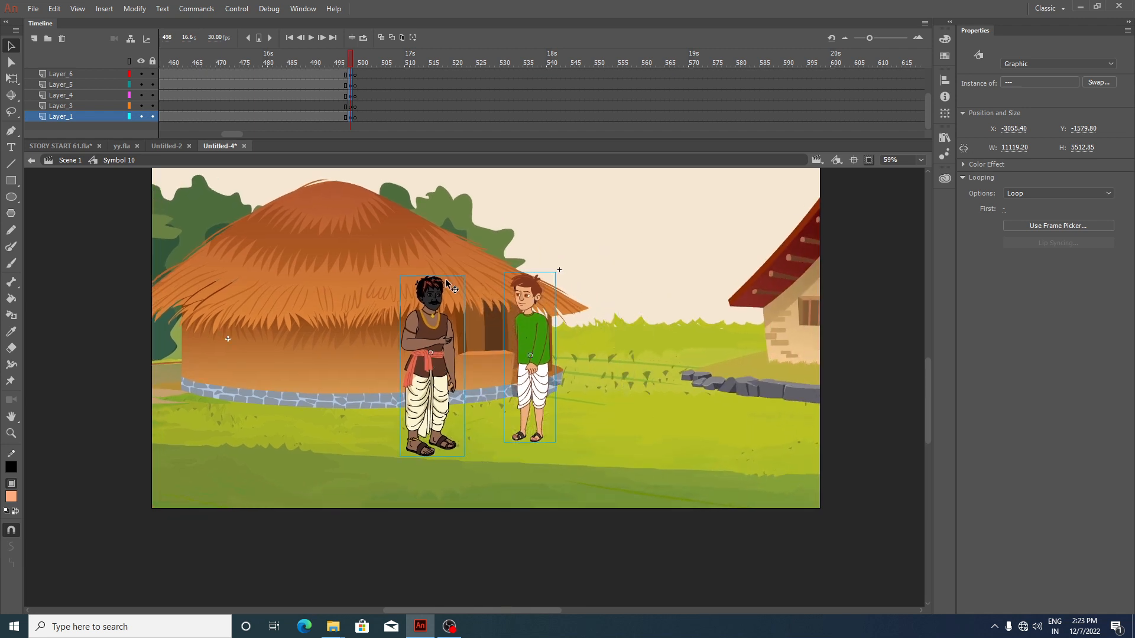
scroll(445, 278, "down", 1)
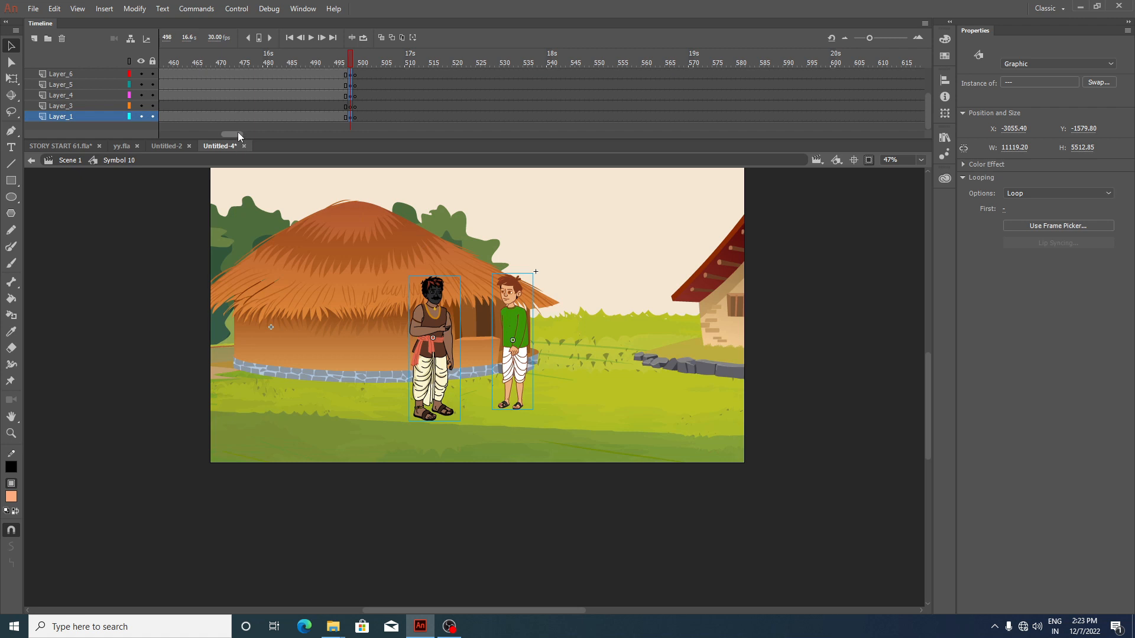
Step: Create classic tweens between frames 318 and 498 on all character and background layers below the voice track
mouse_move(237, 133)
left_mouse_down()
mouse_move(190, 136)
mouse_move(222, 149)
left_mouse_up()
scroll(399, 84, "up", 2)
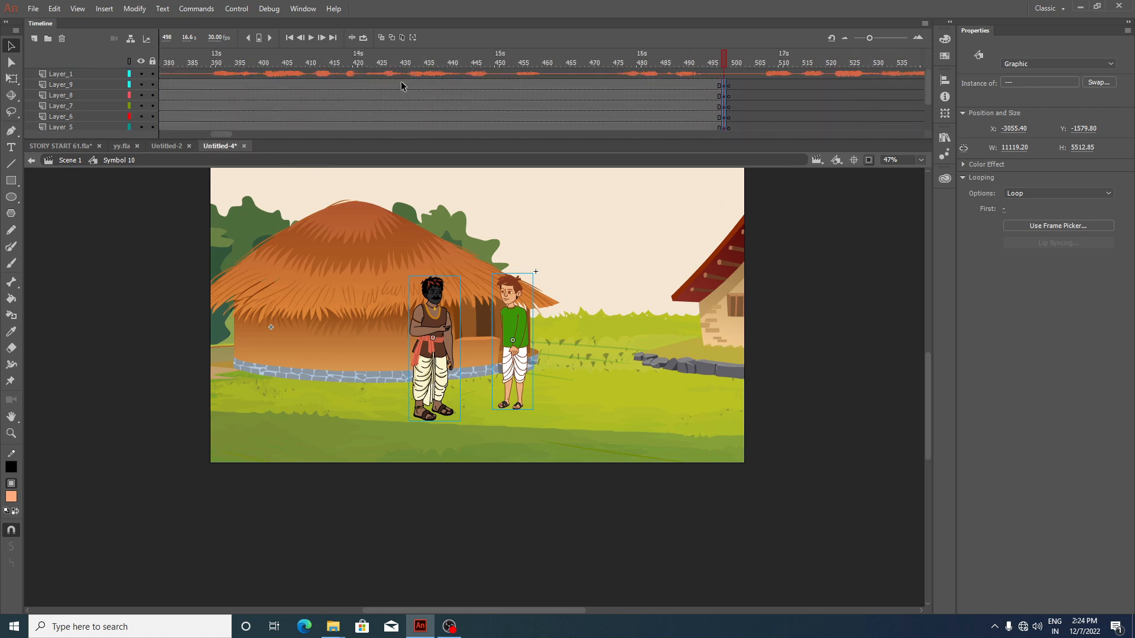
left_click_drag(401, 86, 507, 335)
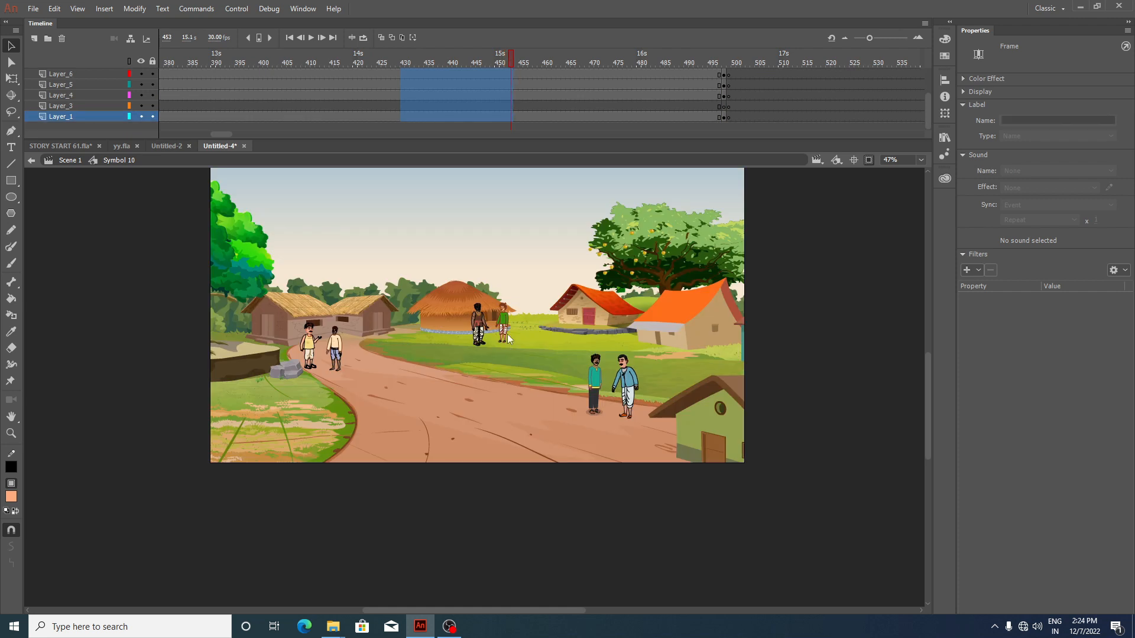
right_click(482, 75)
left_click(507, 113)
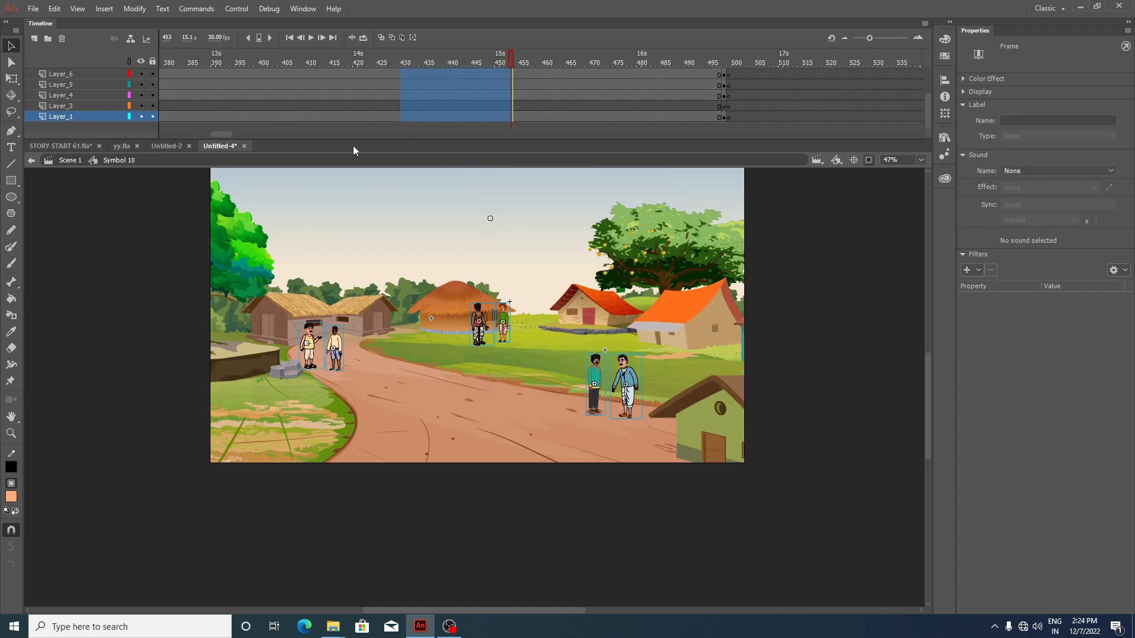
Step: Apply a custom S-shaped ease, My Ease 3, with a gentle start and finish to the village shot's tweens on all layers
left_click_drag(218, 133, 201, 132)
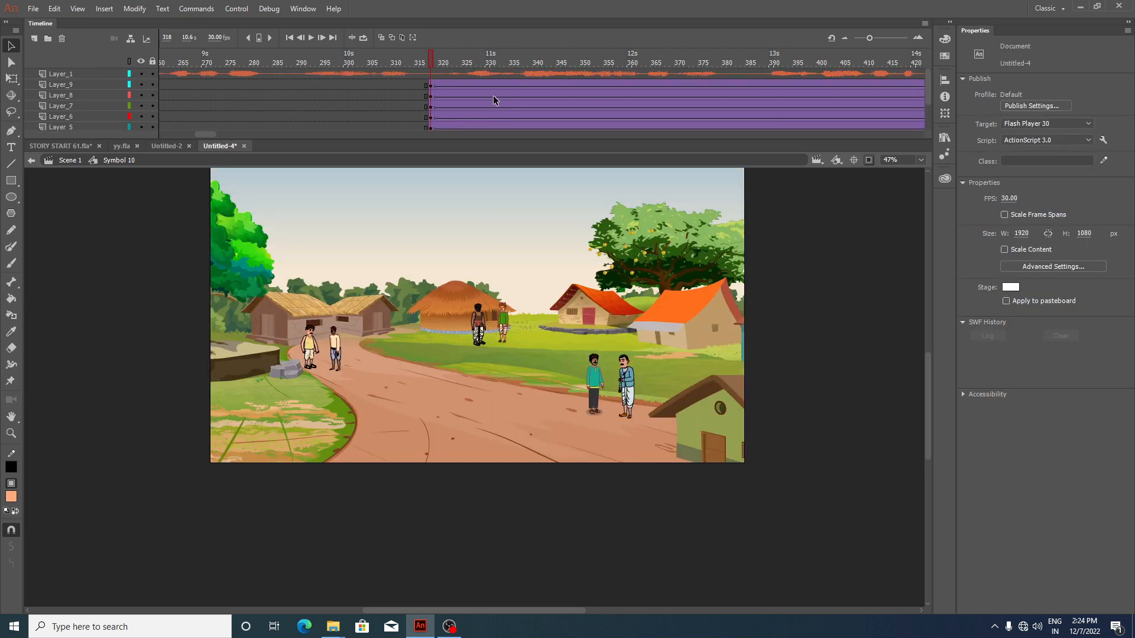
left_click(493, 95)
left_click_drag(498, 99, 613, 400)
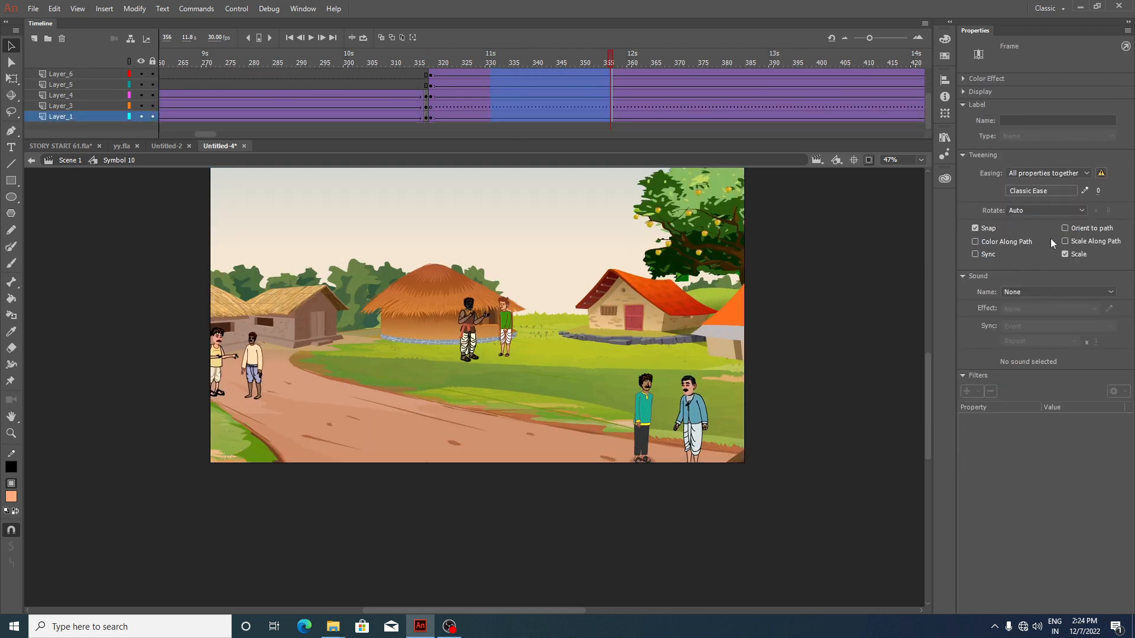
left_click(1086, 190)
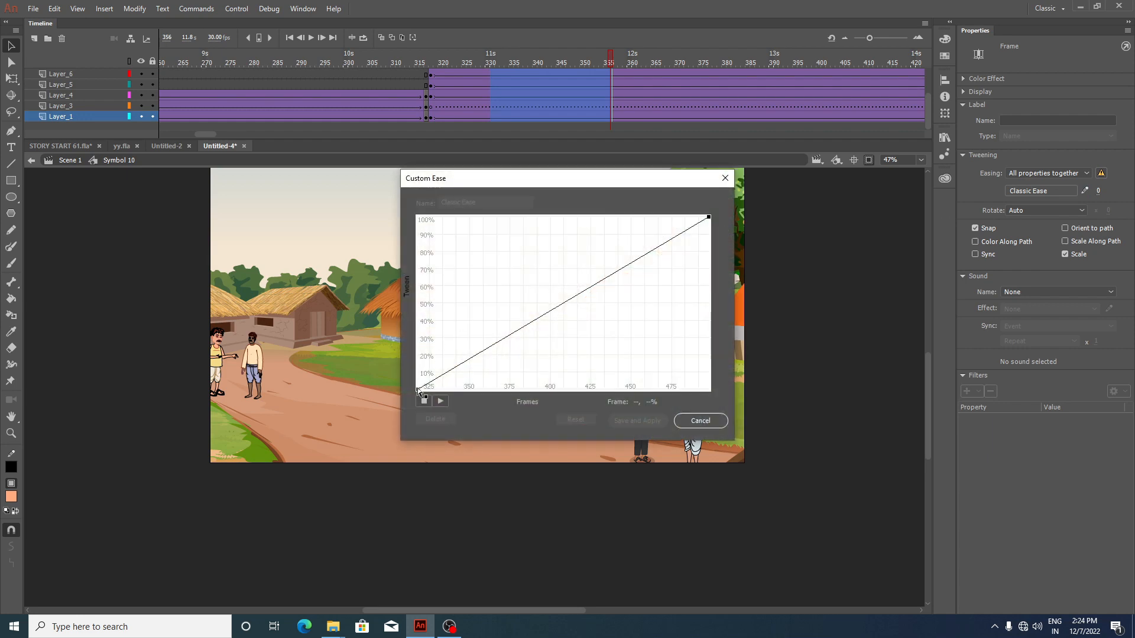
left_click(419, 389)
left_click_drag(515, 333, 539, 410)
left_click(708, 218)
left_click_drag(612, 274, 641, 219)
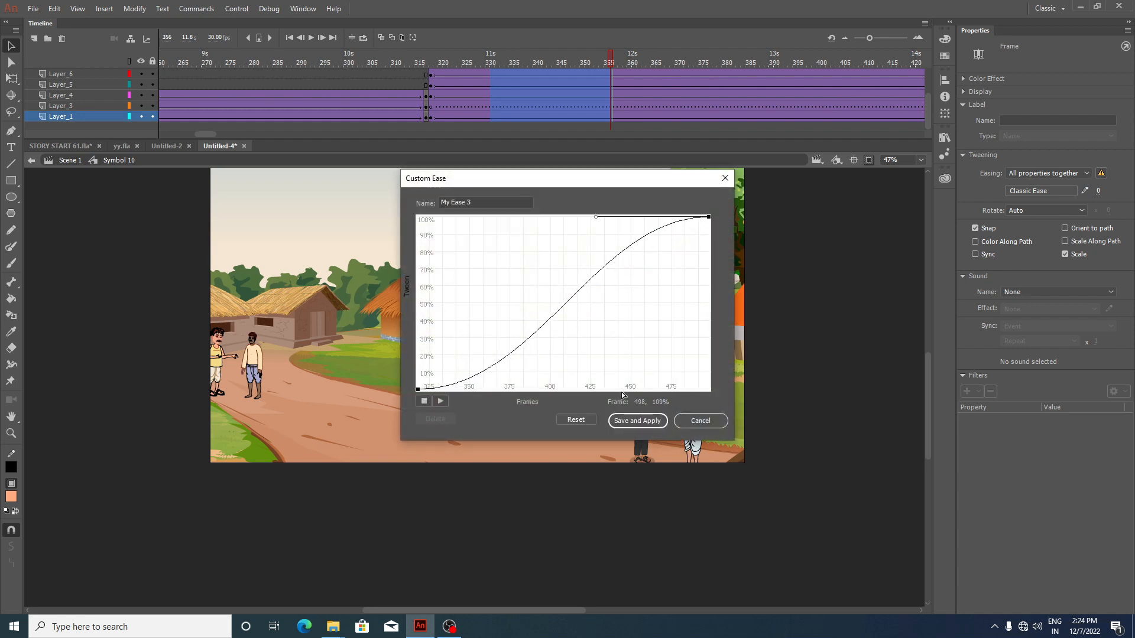
left_click(637, 421)
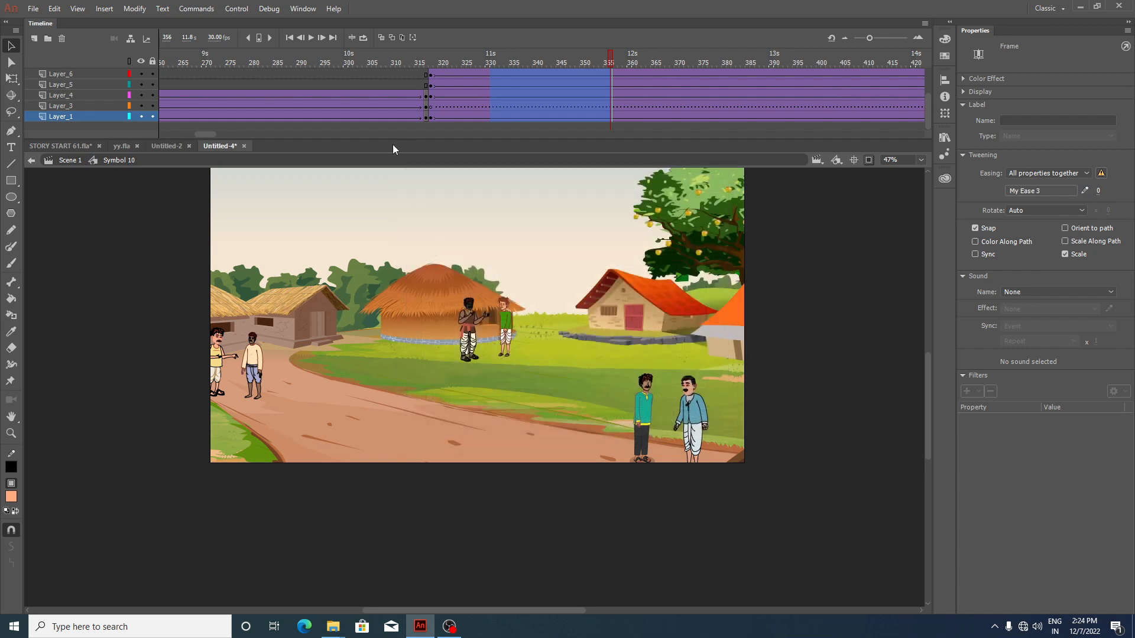
Step: Play the timeline from frame 317 to review the village zoom and the voice track that follows it
left_click(429, 66)
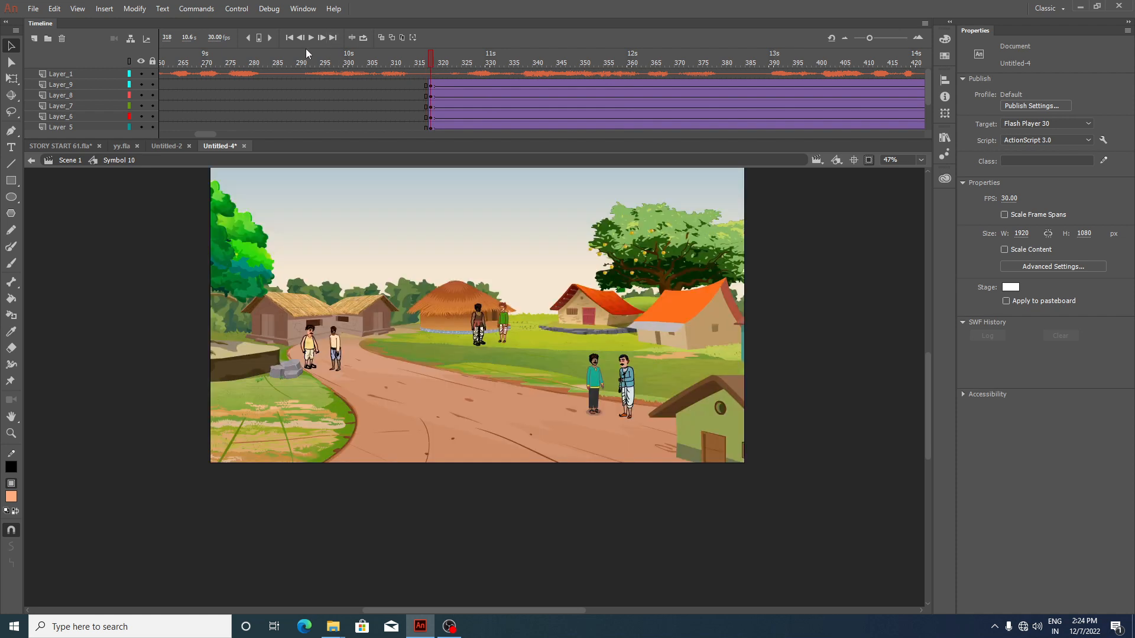
scroll(454, 334, "down", 1)
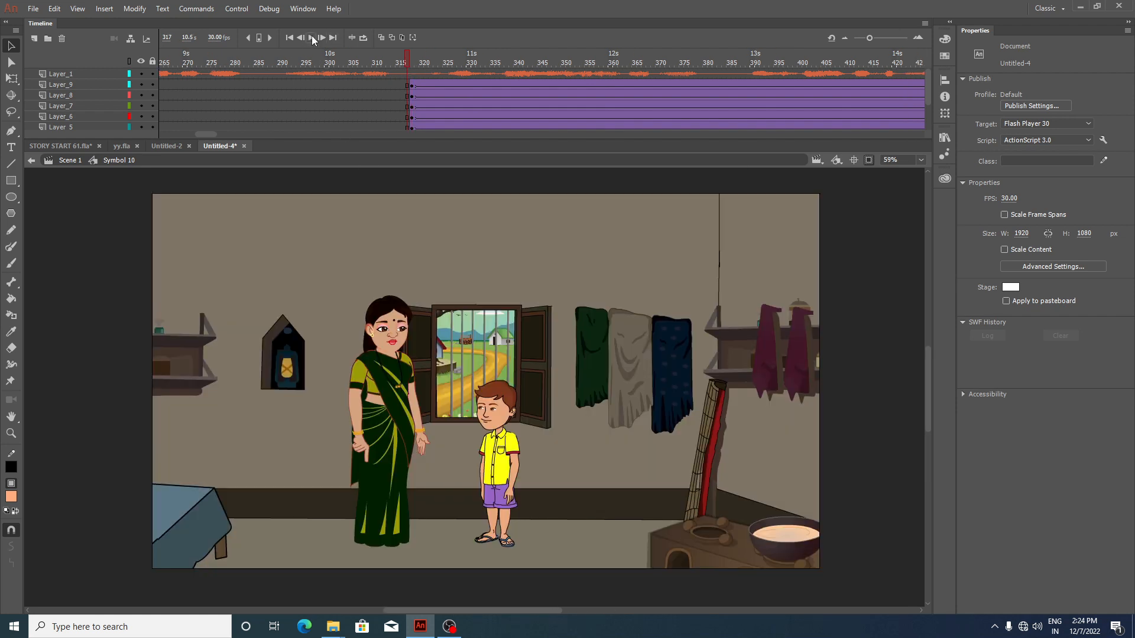
left_click(313, 38)
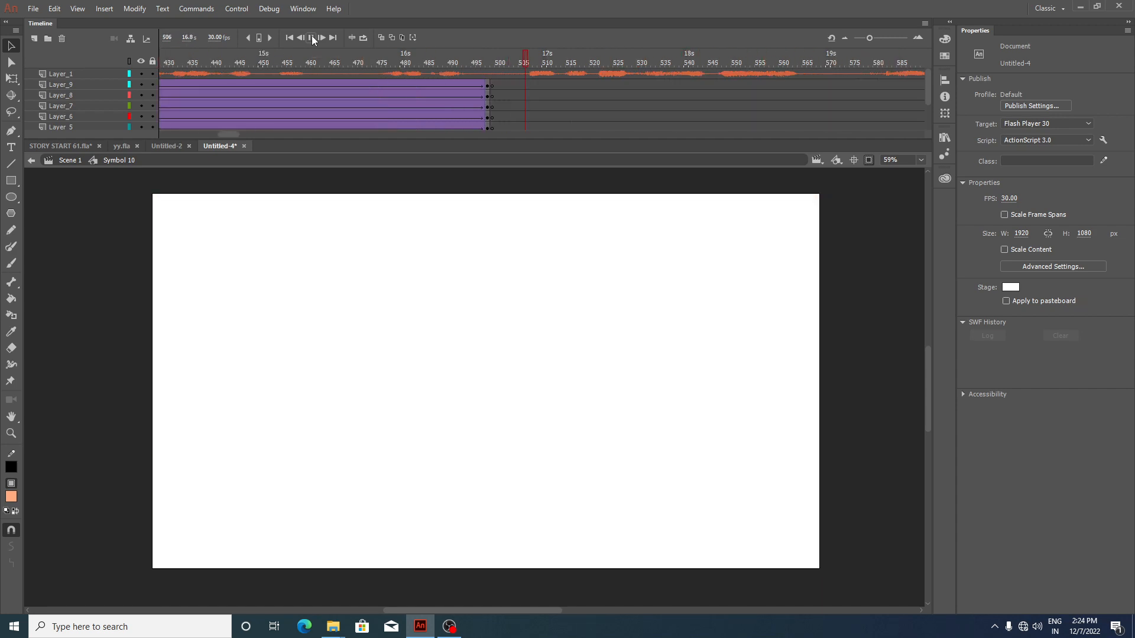
left_click(312, 38)
left_click(313, 43)
left_click(313, 42)
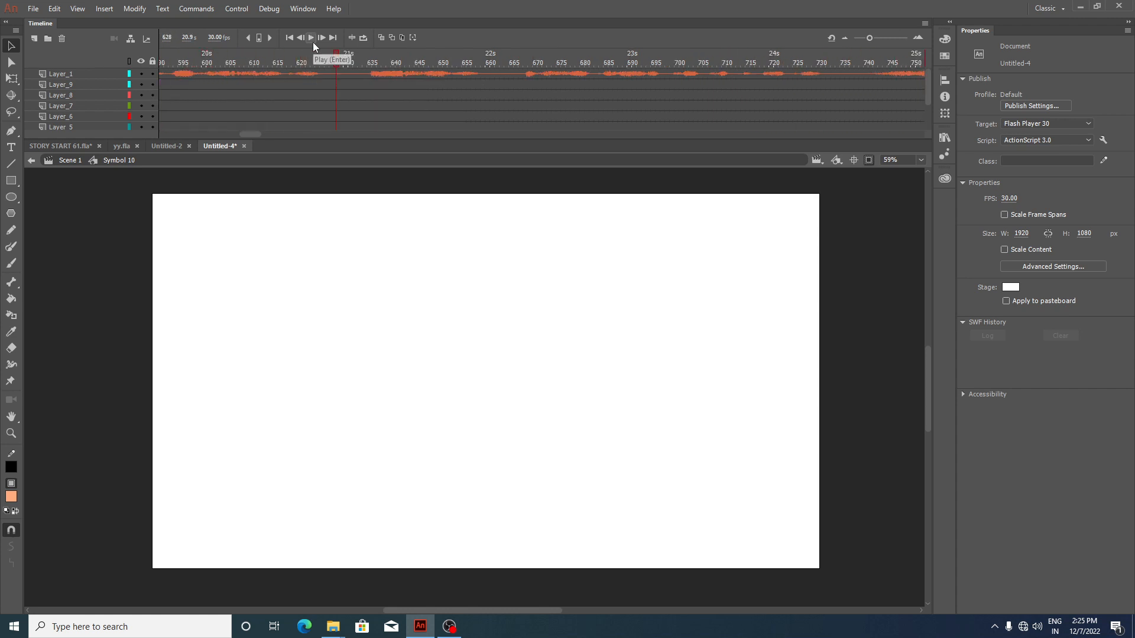
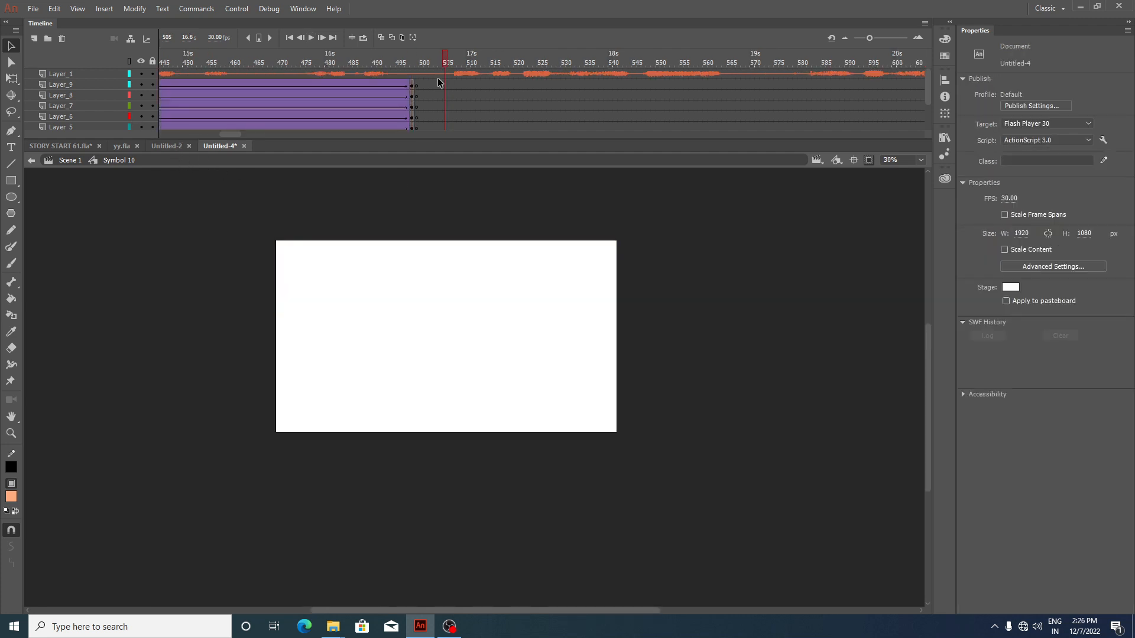
Step: Copy the village background keyframe at frame 498 to frame 499 on the lowest layer
left_click(408, 71)
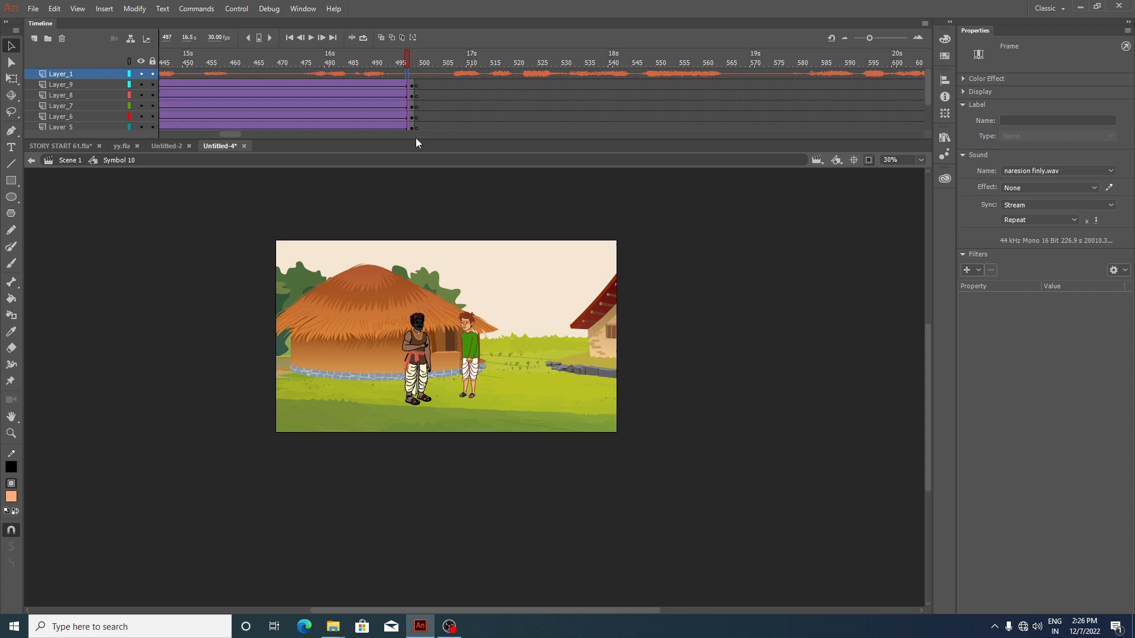
left_click(417, 66)
scroll(397, 125, "down", 3)
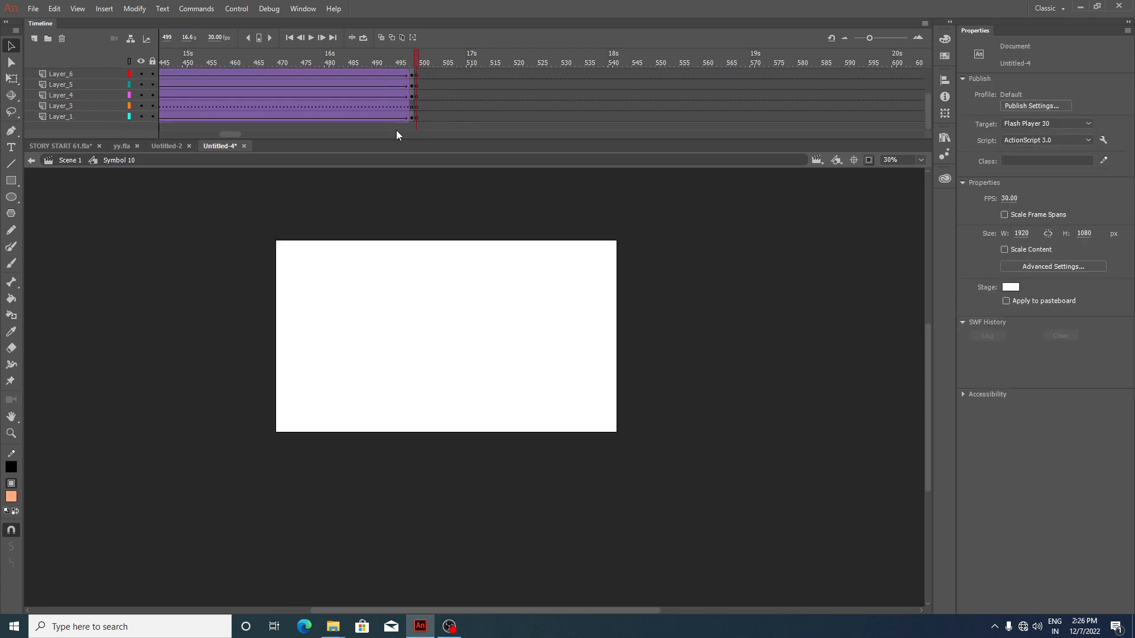
left_click(385, 118)
scroll(413, 127, "up", 3)
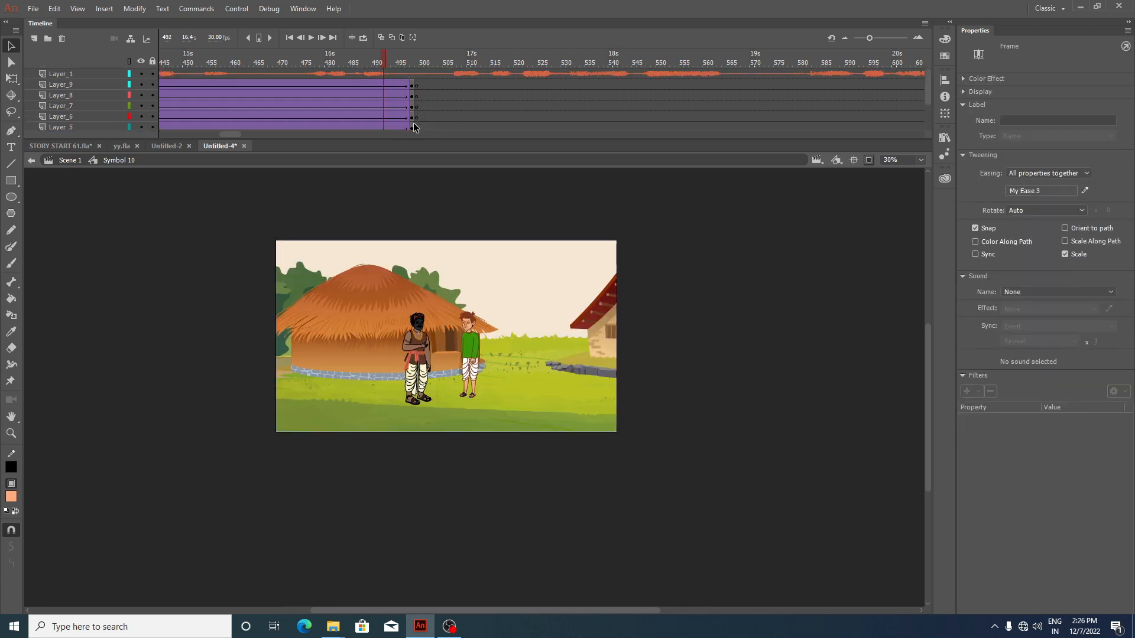
scroll(413, 133, "right", 5)
scroll(243, 132, "left", 5)
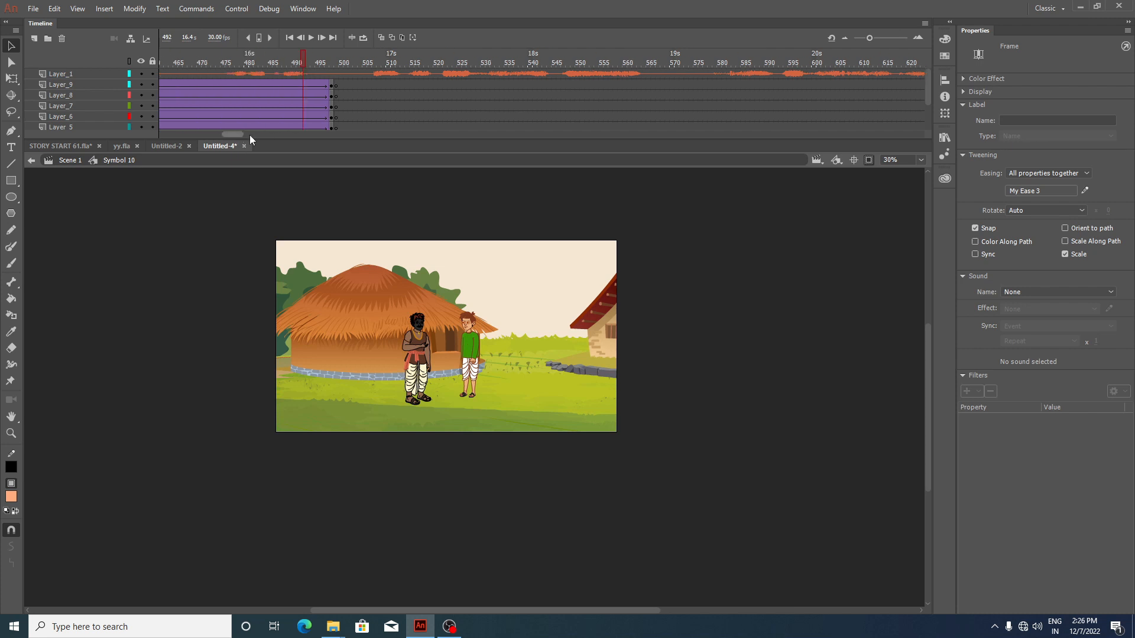
scroll(391, 110, "down", 3)
left_click(332, 117)
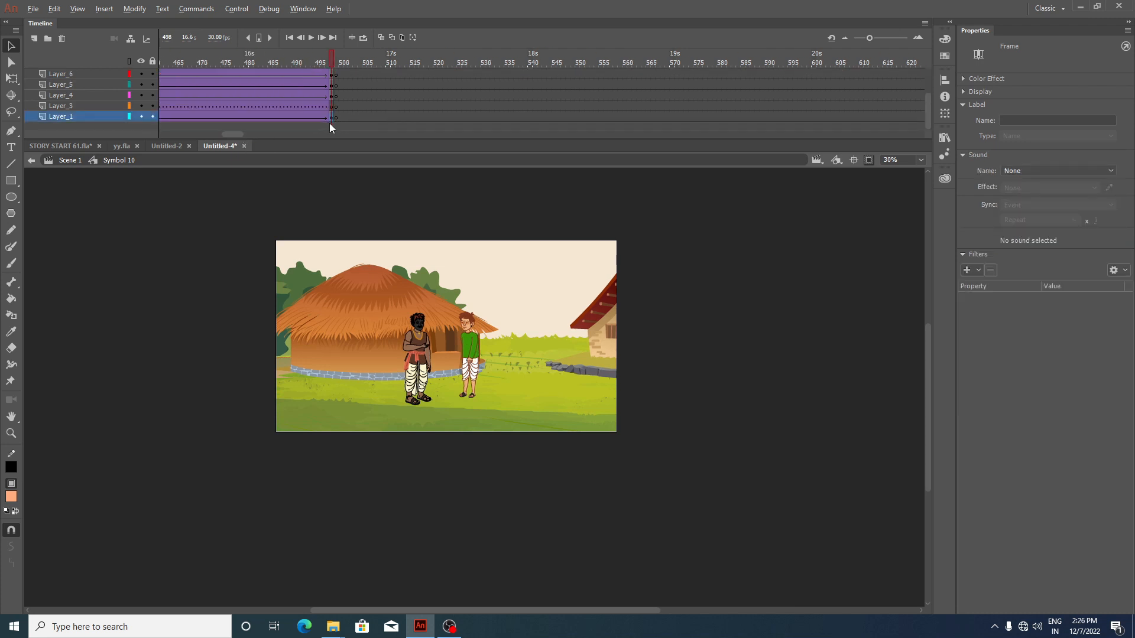
left_click_drag(329, 118, 339, 120)
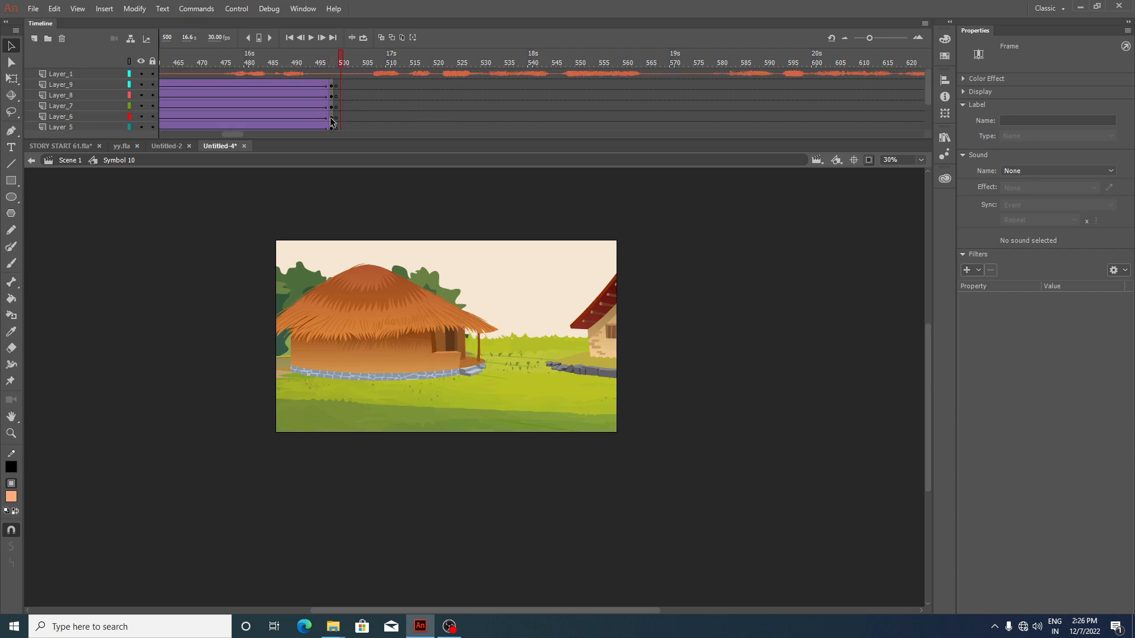
Step: Move the village background at frame 499 of the lowest layer so the thatched hut sits near the middle of the stage
scroll(343, 106, "down", 2)
left_click(339, 108)
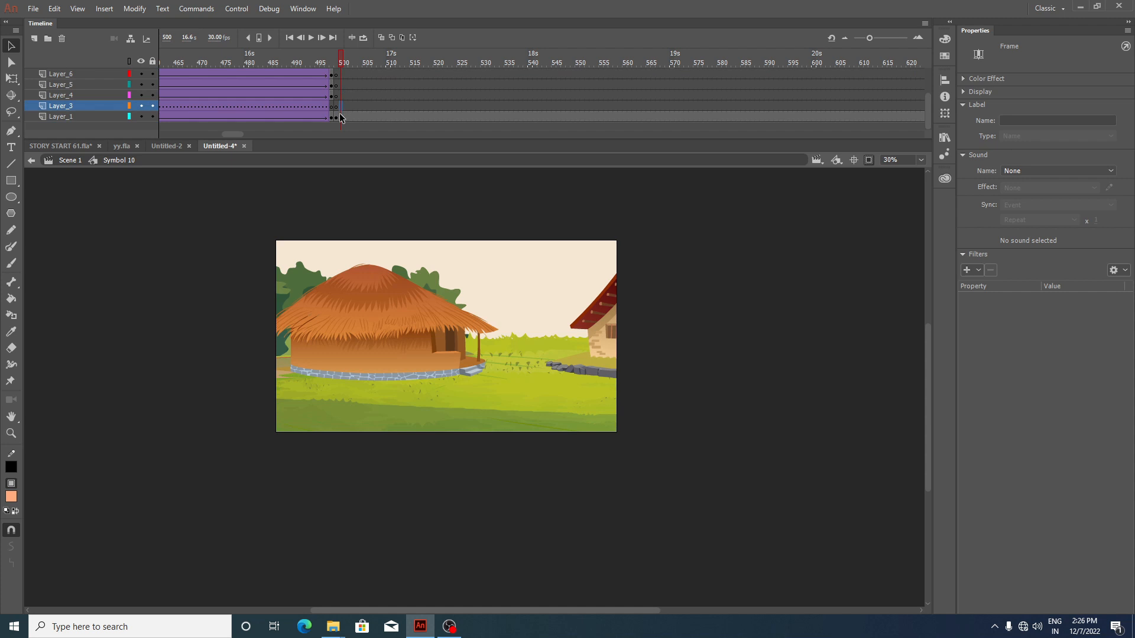
left_click(337, 118)
left_click(402, 346)
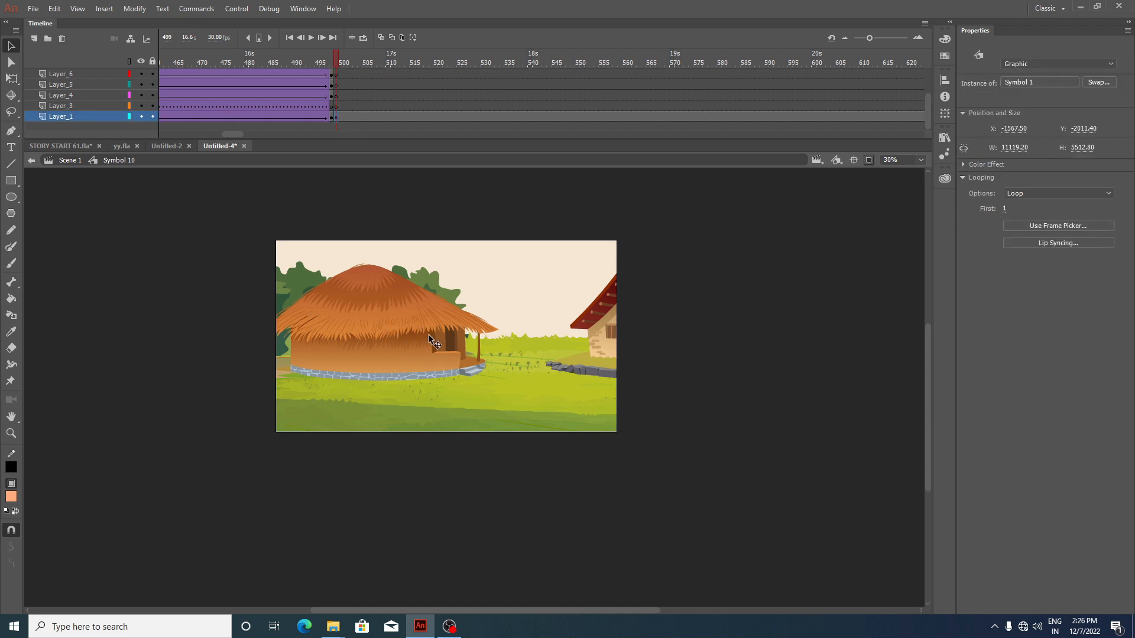
scroll(337, 100, "up", 2)
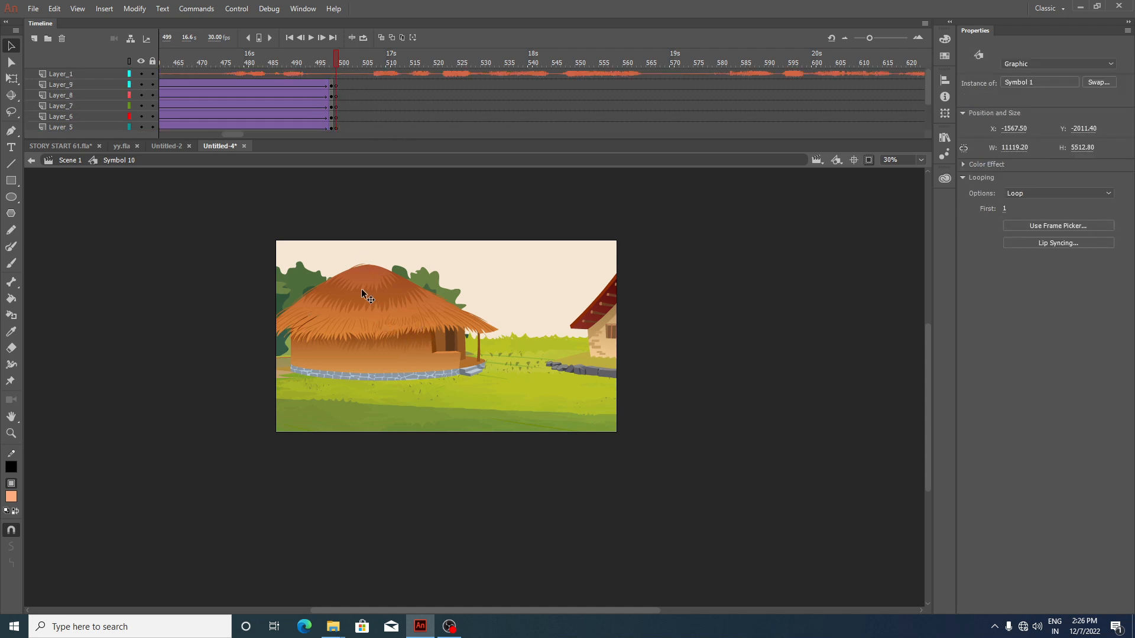
mouse_move(418, 332)
left_mouse_down()
mouse_move(447, 333)
mouse_move(436, 329)
left_mouse_up()
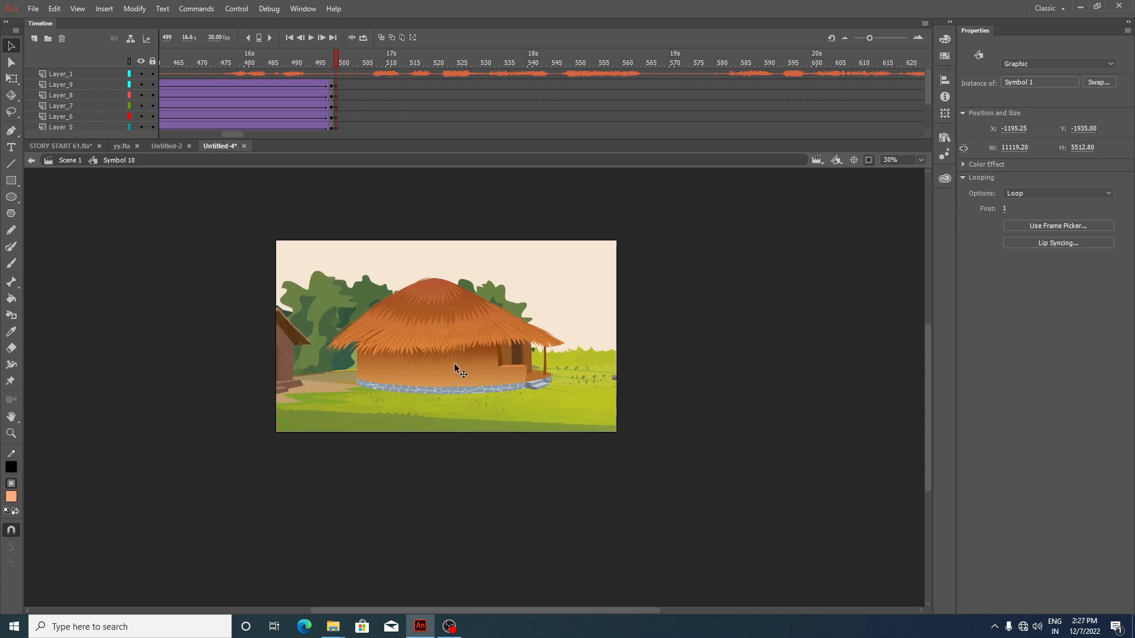
Step: Scale the frame 499 village background by 150% twice and reposition it so the hut's thatched roof fills the stage
key("ctrl+alt+s")
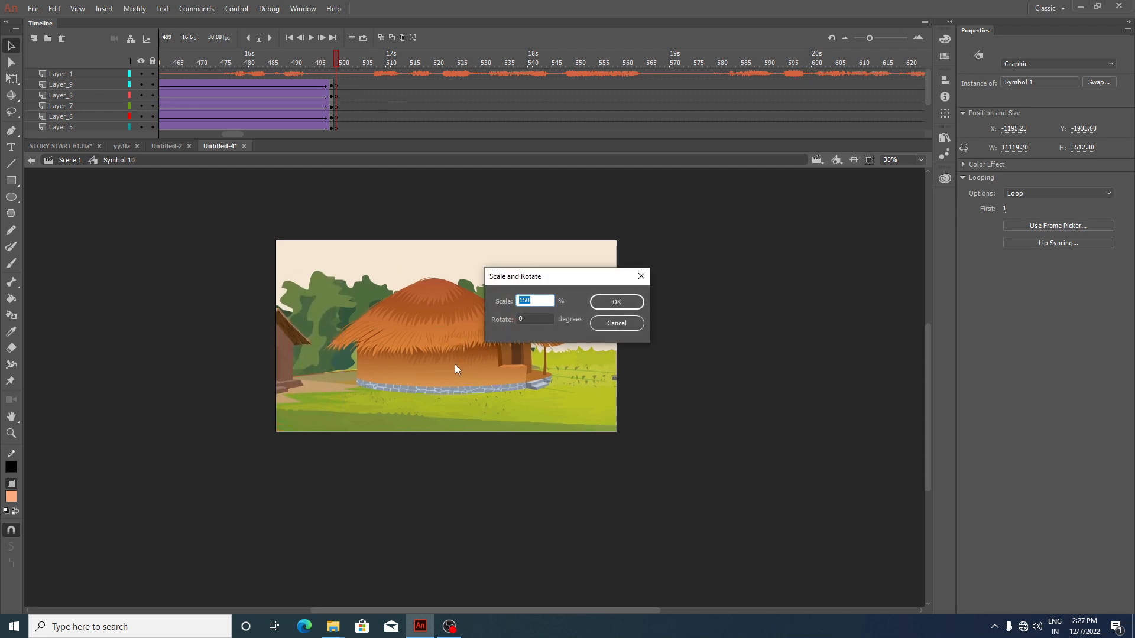
key("Return")
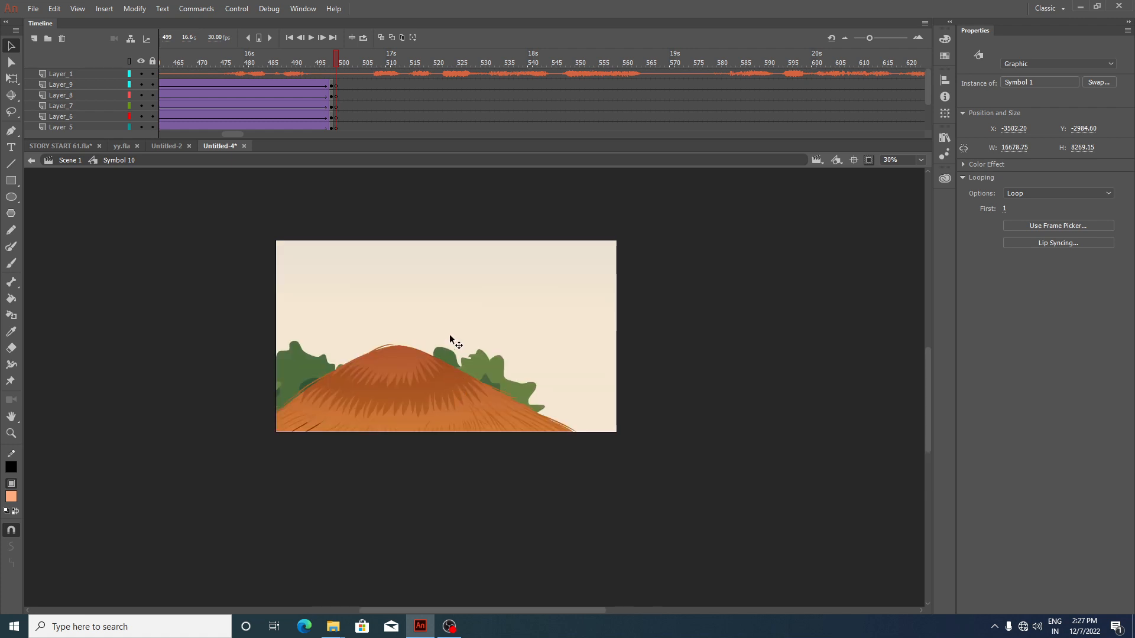
left_click_drag(450, 383, 473, 282)
key("ctrl+alt+s")
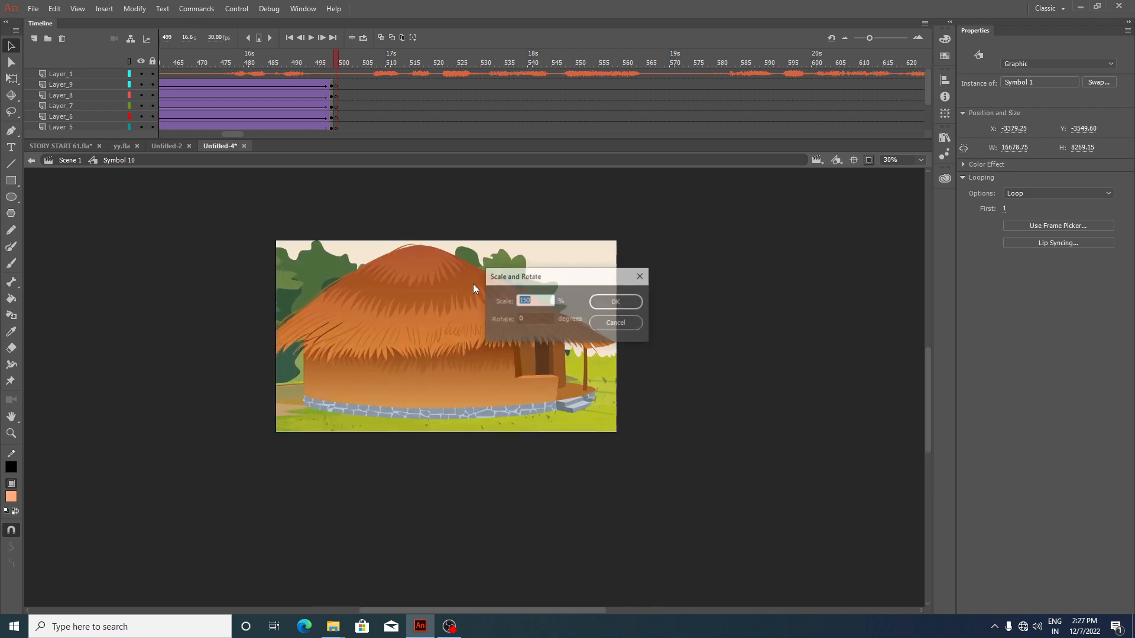
key("Return")
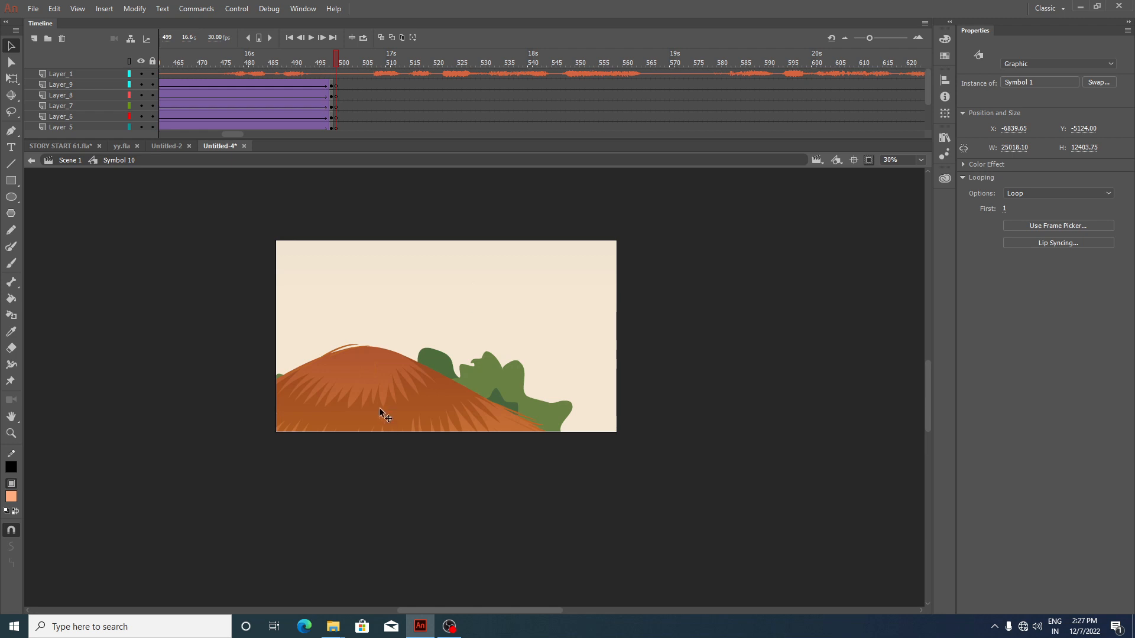
left_click_drag(380, 413, 464, 285)
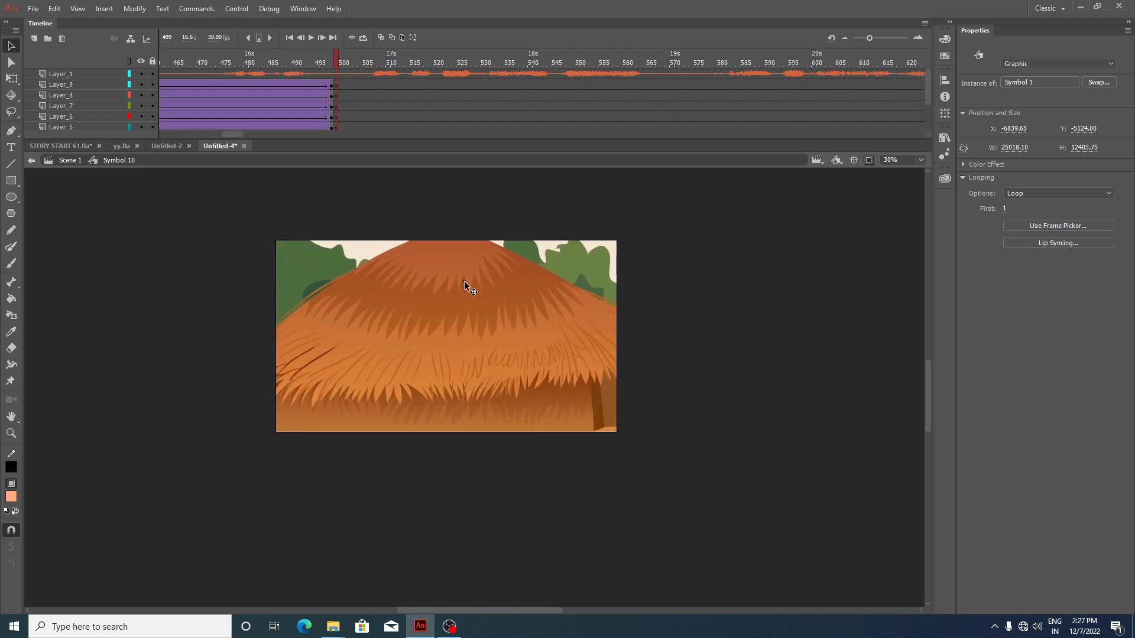
Step: Play the timeline from frame 500 to find where the voice line over the hut close-up ends
scroll(467, 318, "down", 1)
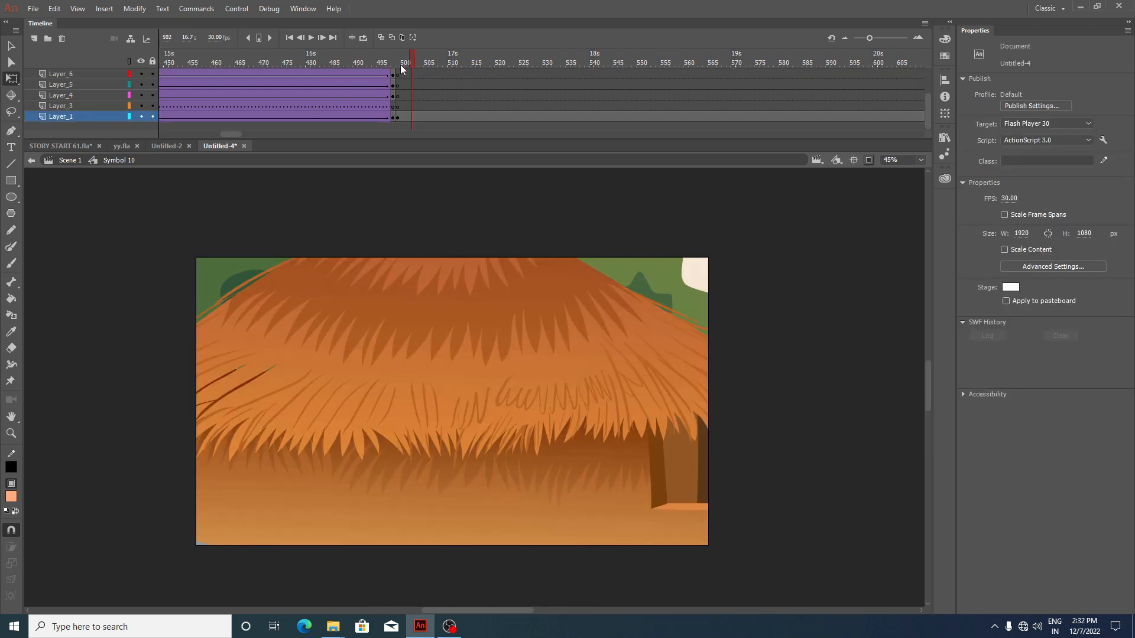
left_click(417, 395)
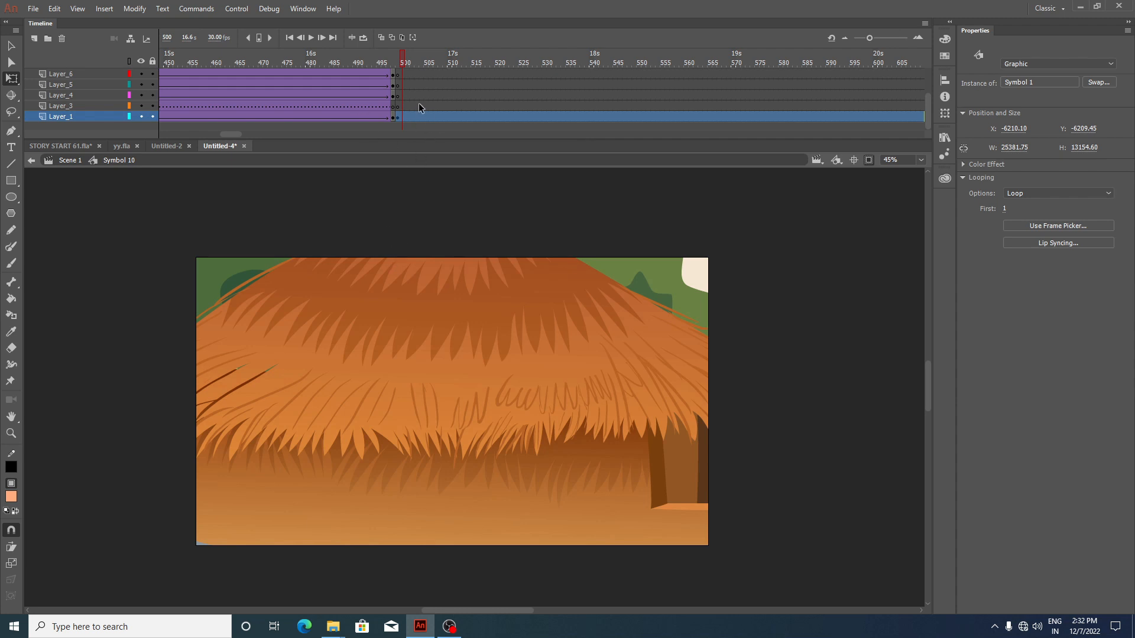
scroll(418, 103, "up", 2)
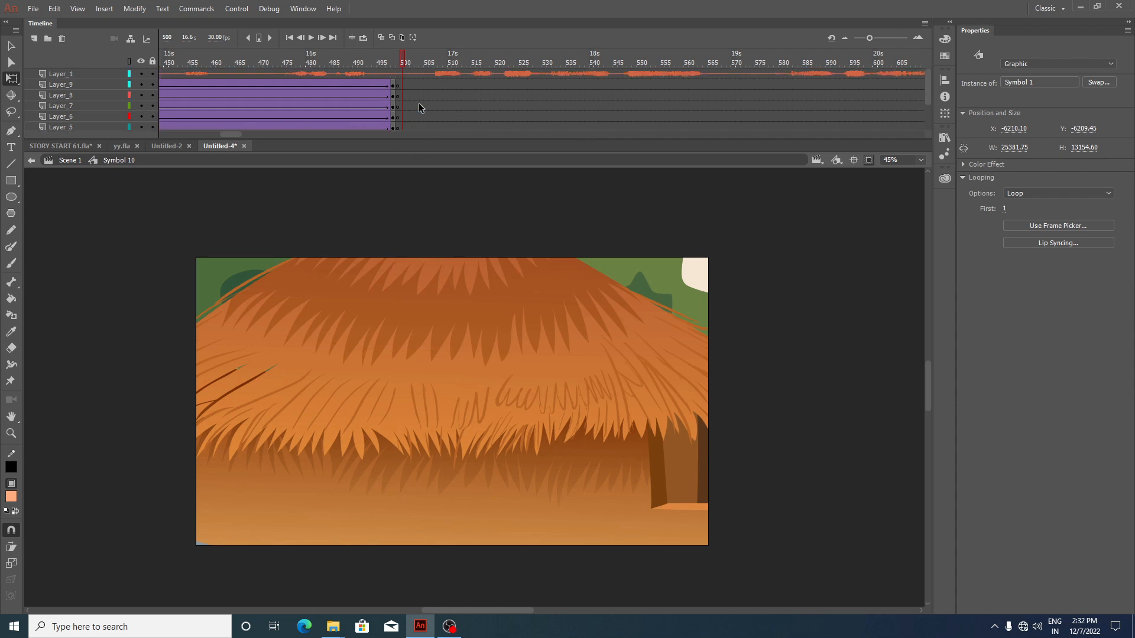
left_click(312, 38)
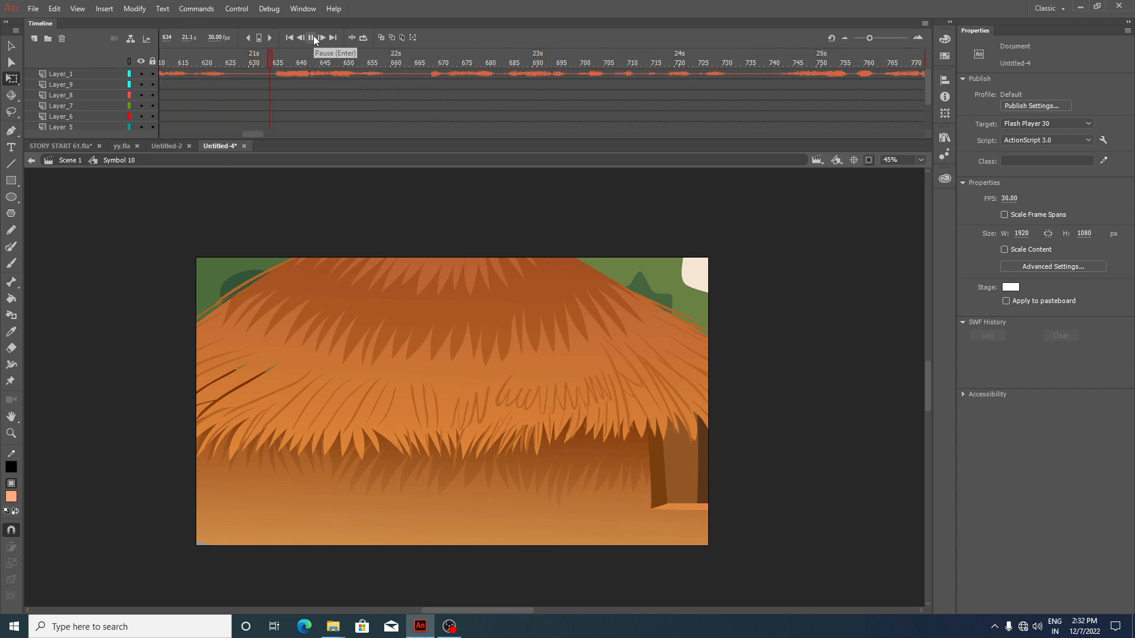
left_click(313, 37)
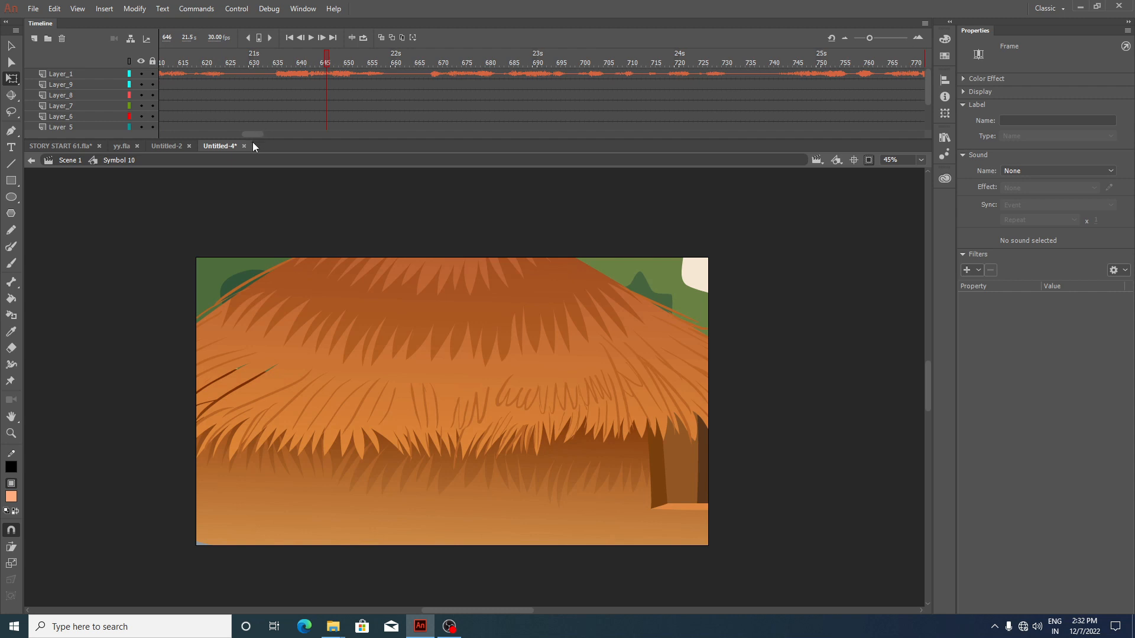
Step: Insert a keyframe at frame 629 and a blank keyframe at frame 630 on the lowest layer
left_click_drag(254, 136, 246, 134)
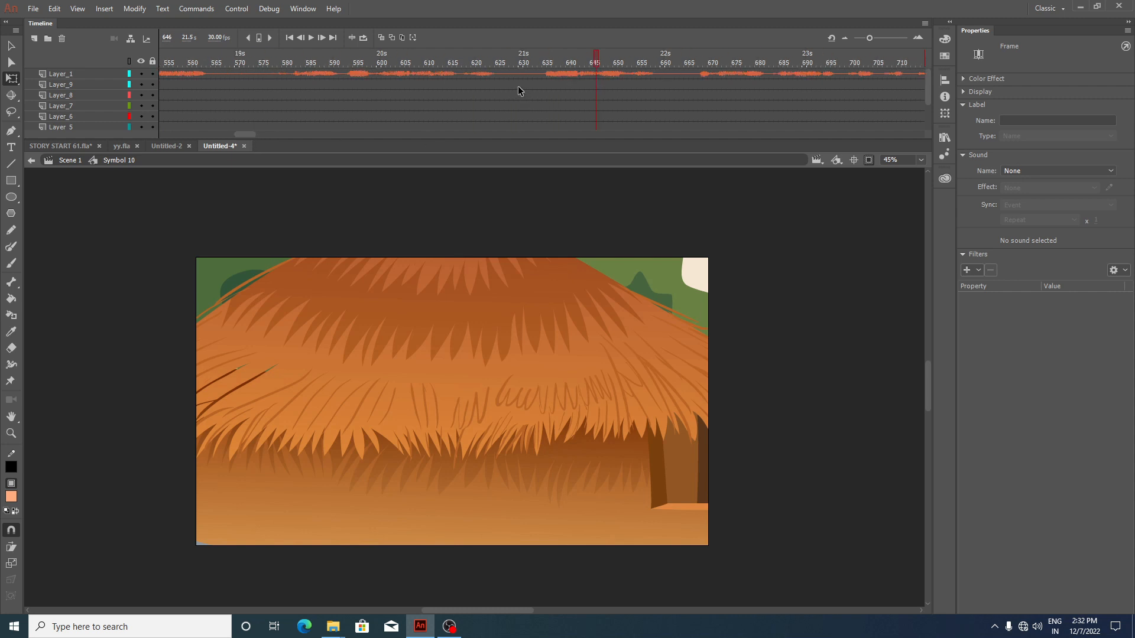
scroll(512, 119, "down", 2)
left_click(515, 116)
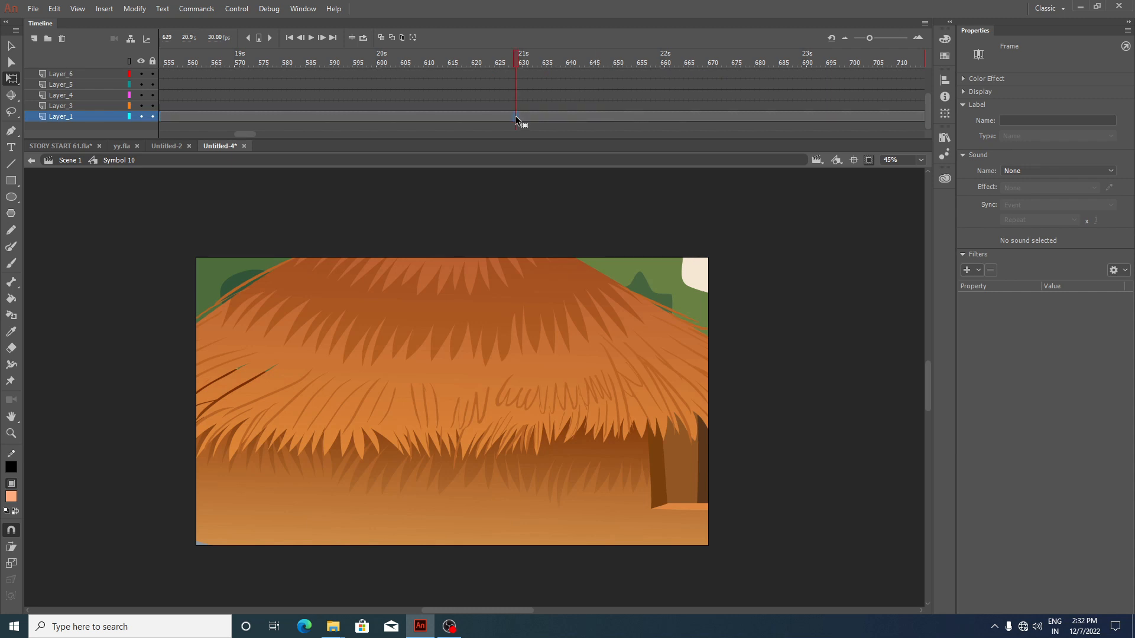
left_click_drag(516, 116, 521, 117)
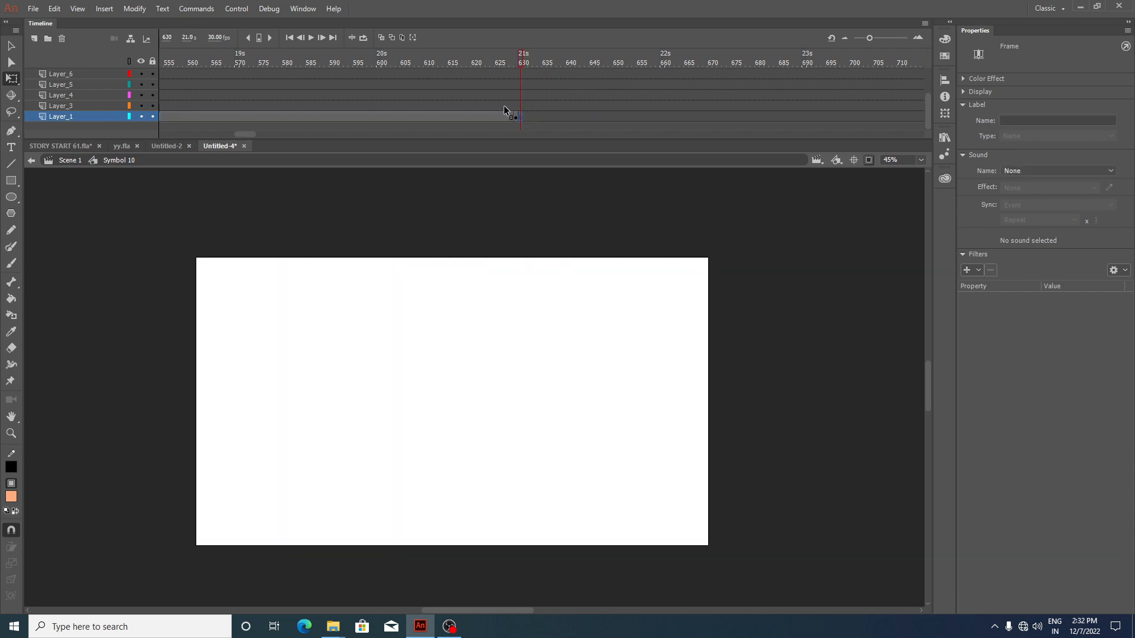
Step: Scale the village background at frame 629 to 70% and then 90%, and move it so the whole hut is framed
left_click(514, 116)
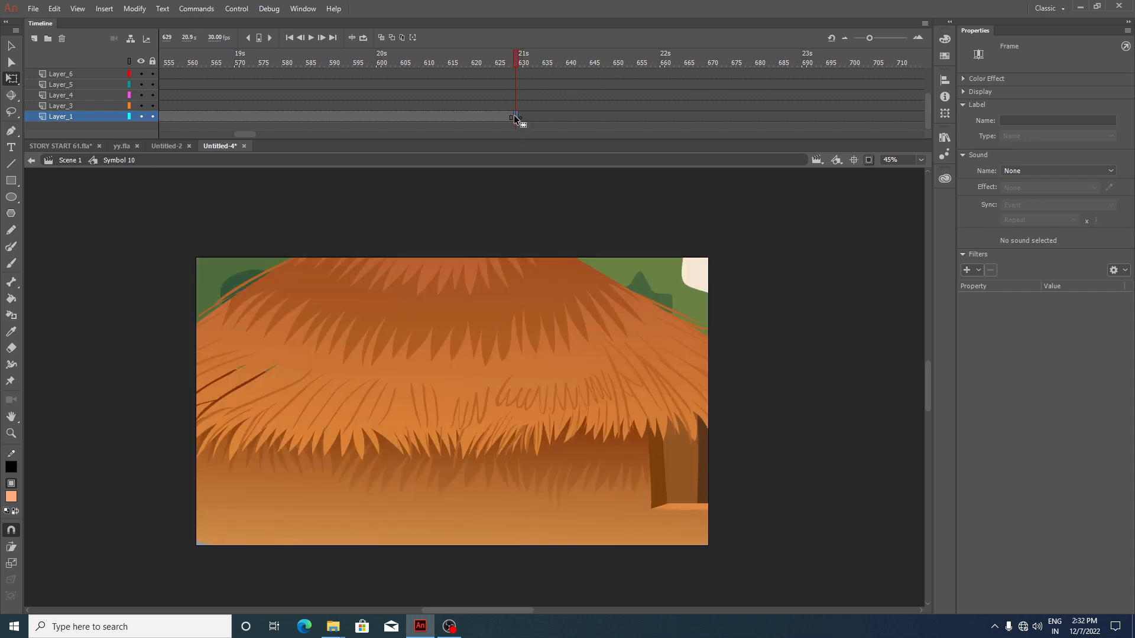
key("ctrl+alt+s")
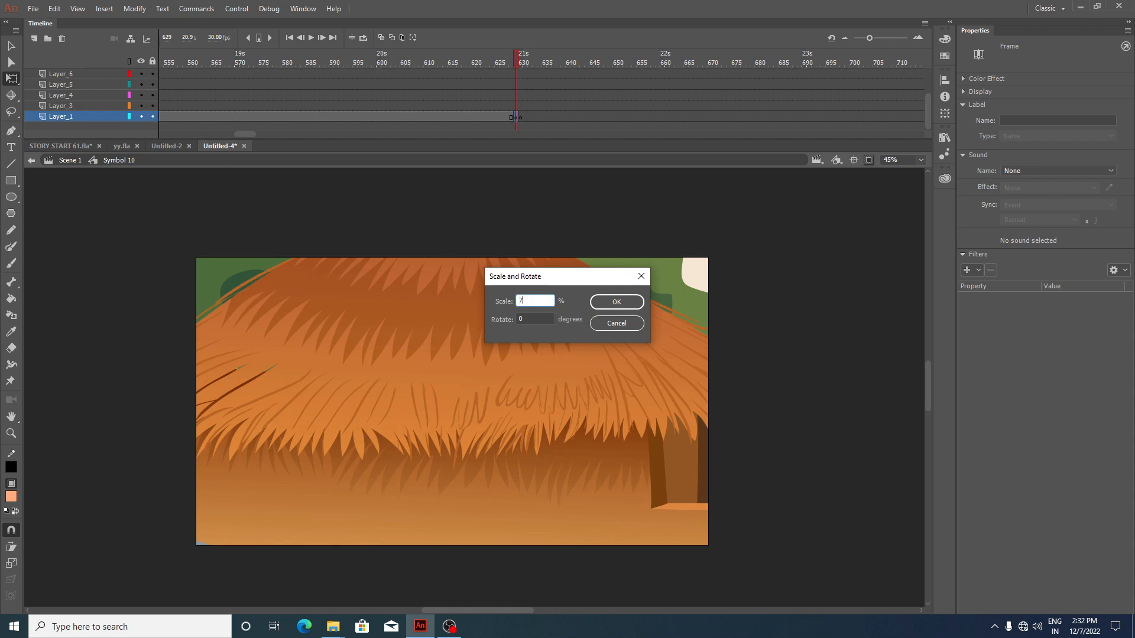
key("Return")
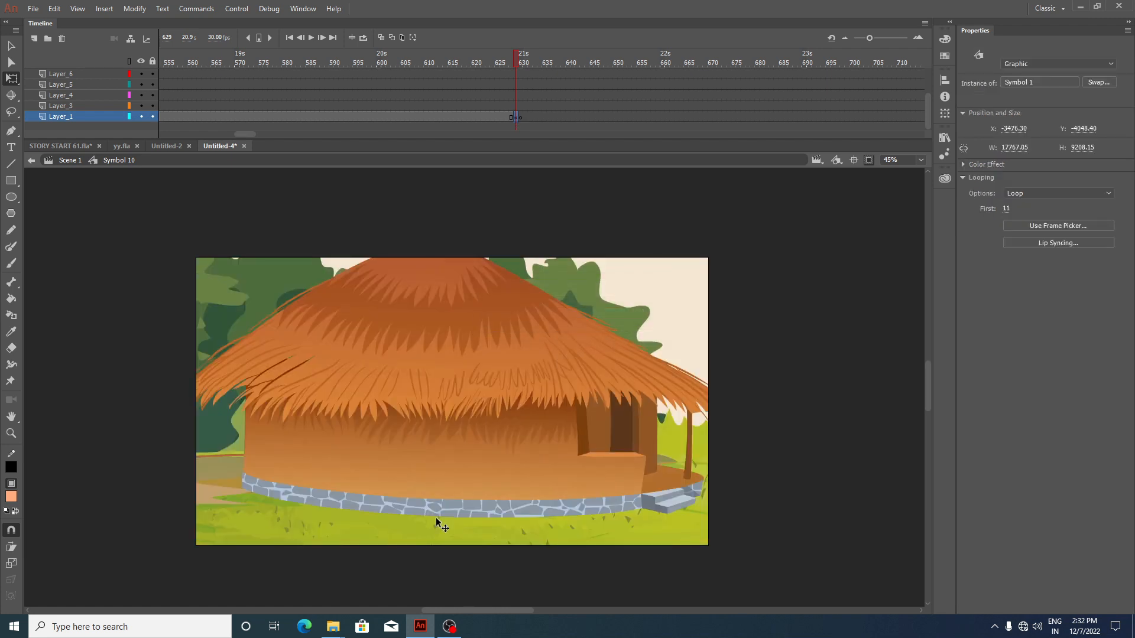
key("ctrl+alt+s")
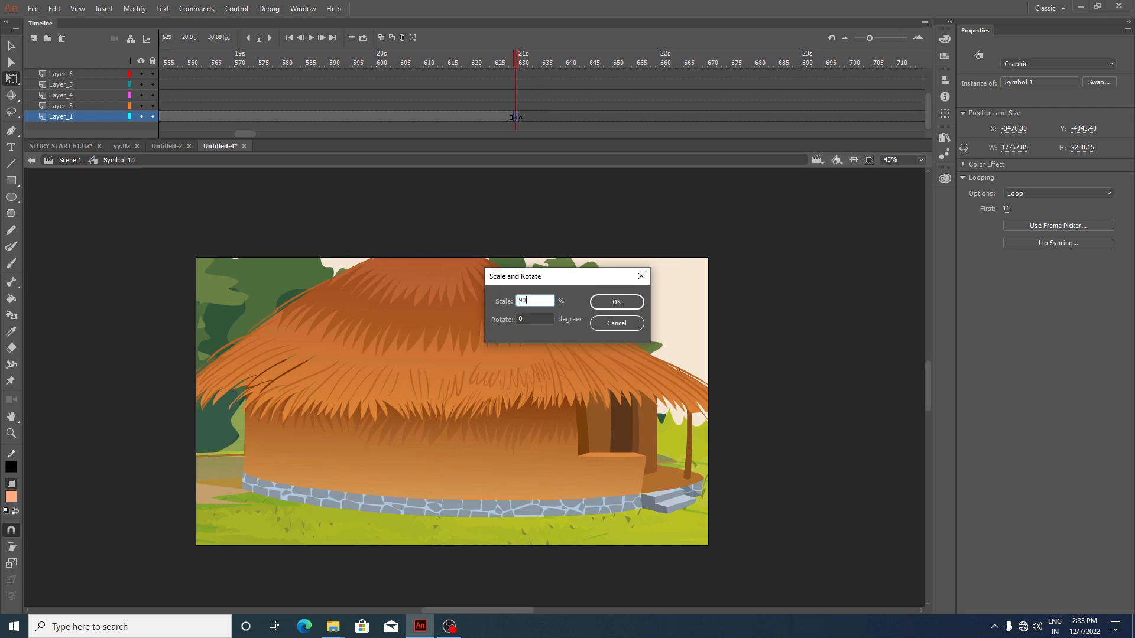
type("90")
key("Return")
left_click_drag(471, 394, 451, 466)
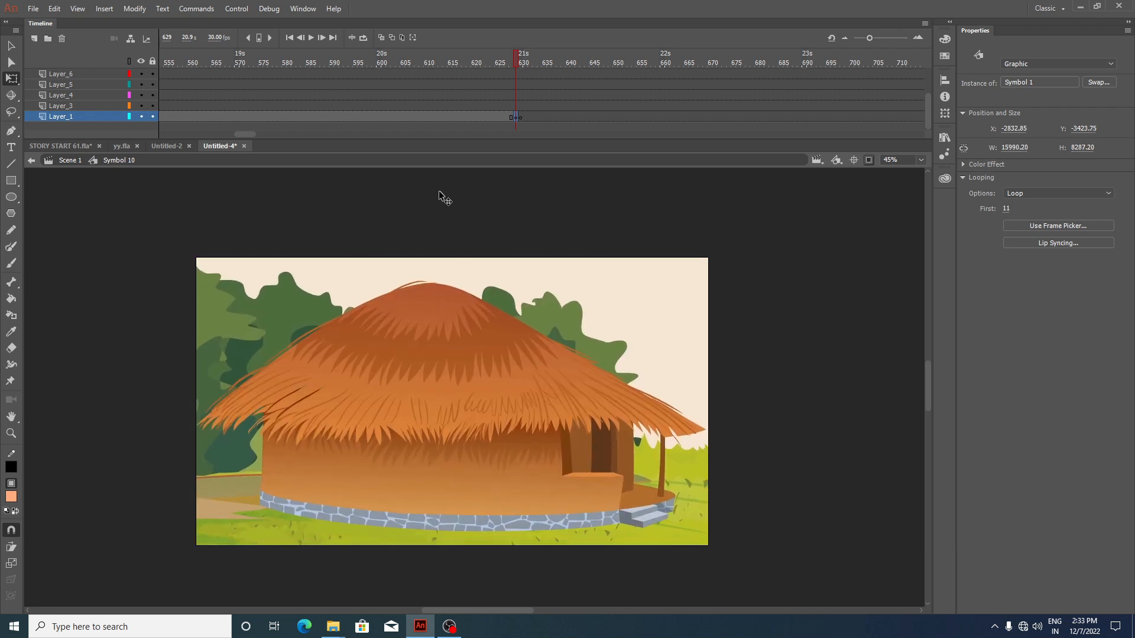
Step: Create a classic tween between frames 499 and 629 on the lowest layer and give it a custom S-shaped ease
right_click(413, 118)
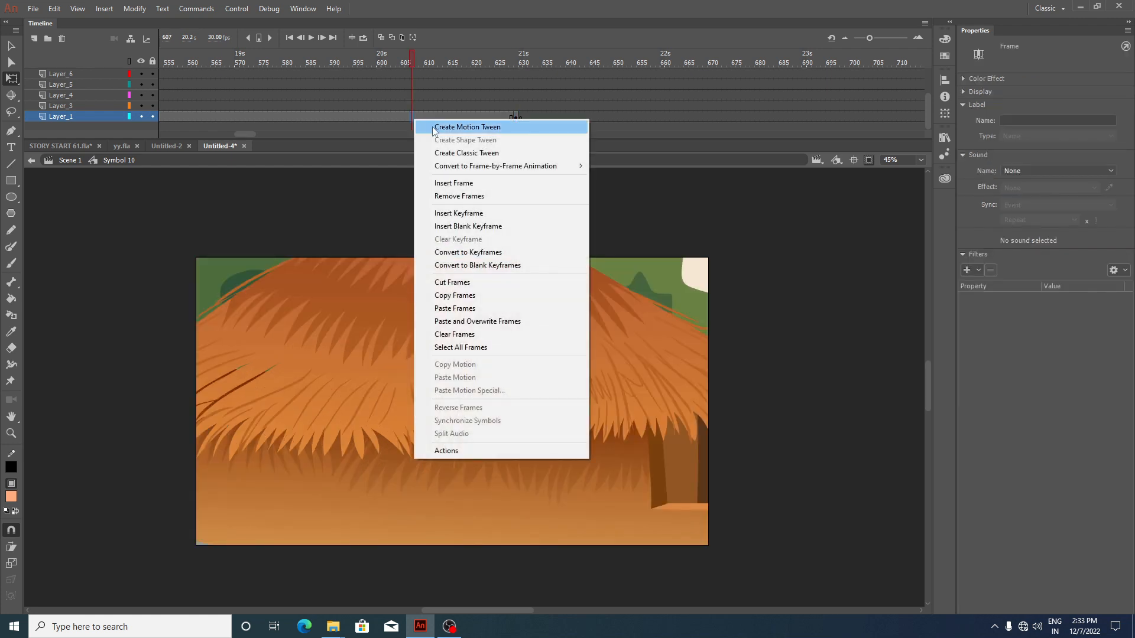
left_click(438, 154)
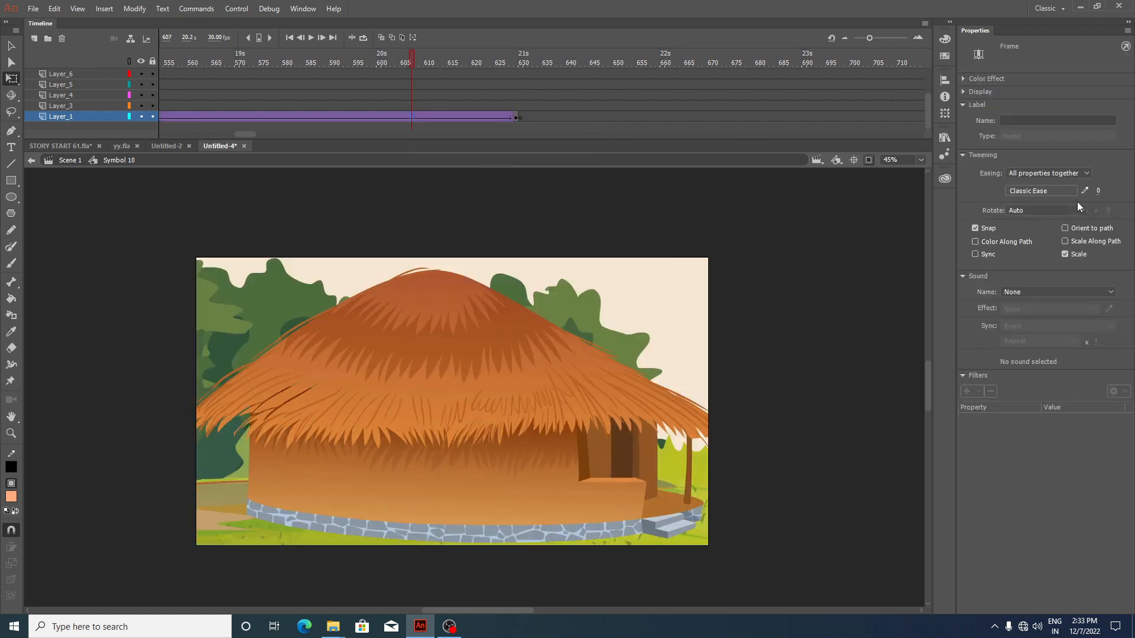
left_click(1084, 191)
left_click(418, 390)
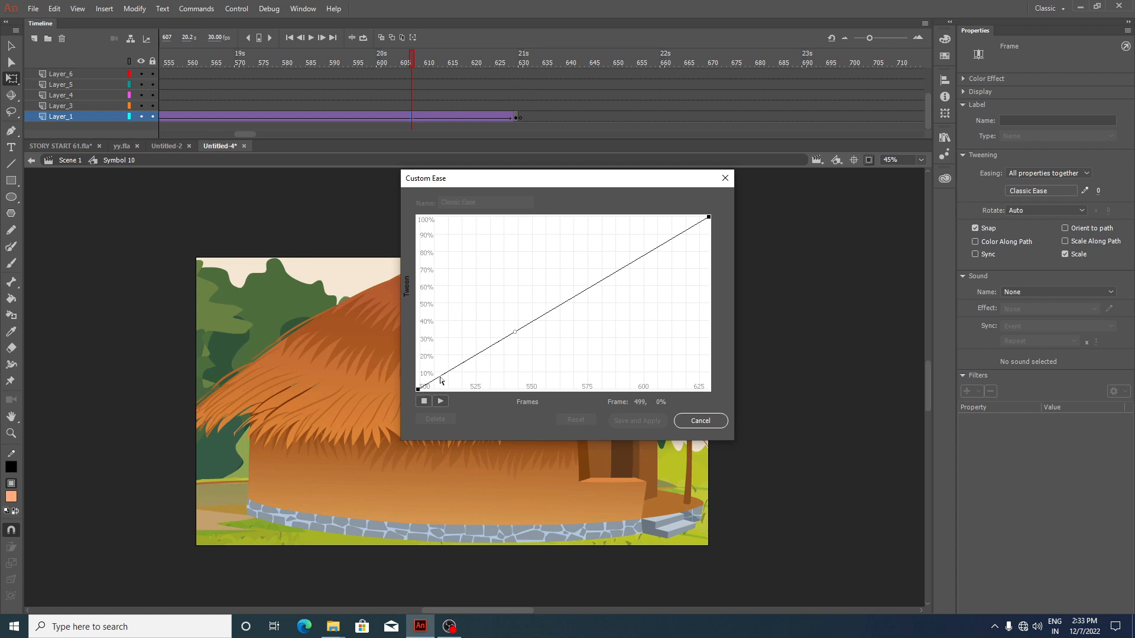
left_click_drag(515, 332, 528, 390)
left_click(709, 217)
left_click_drag(612, 275, 600, 217)
key("Return")
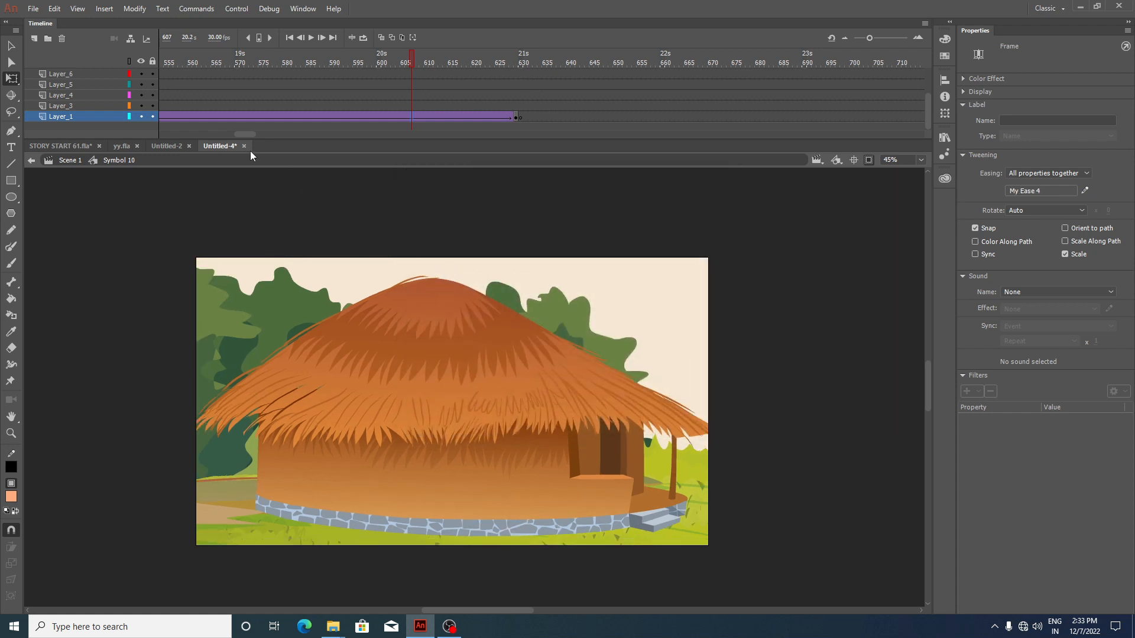
Step: Play the timeline from frame 498 to review the hut zoom-out and the voice track that follows it
left_click_drag(243, 134, 232, 144)
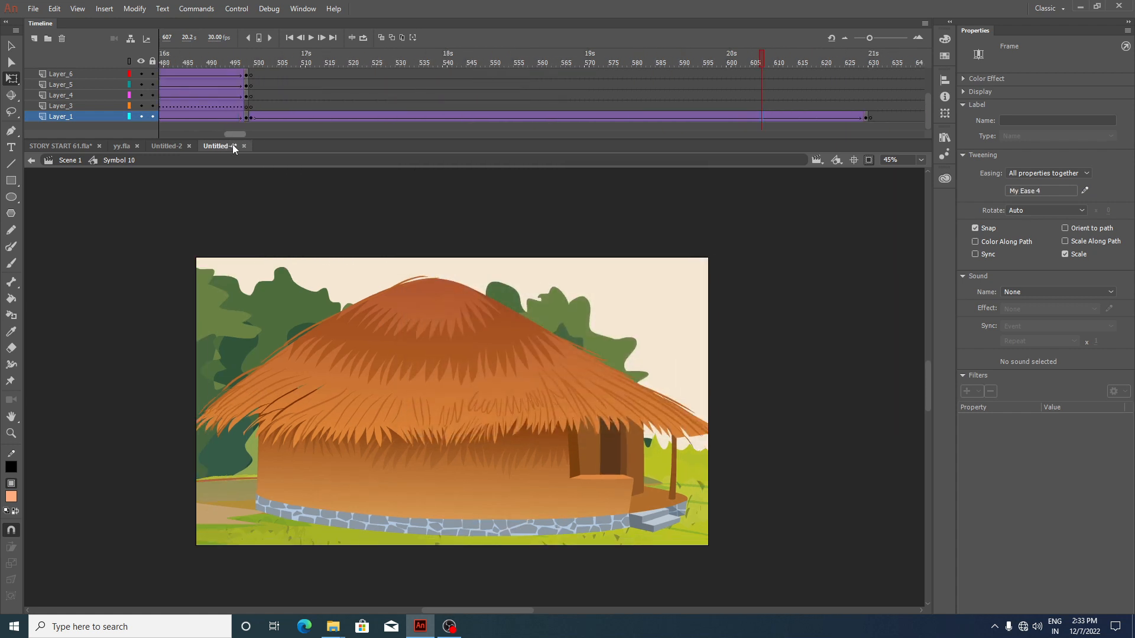
left_click(249, 65)
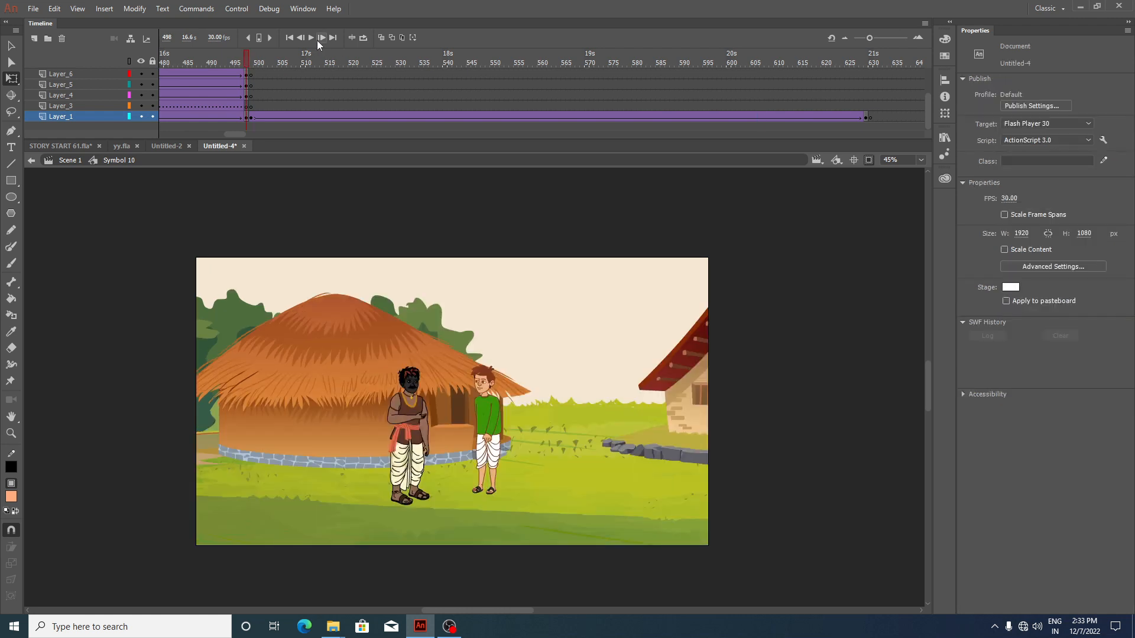
left_click(315, 38)
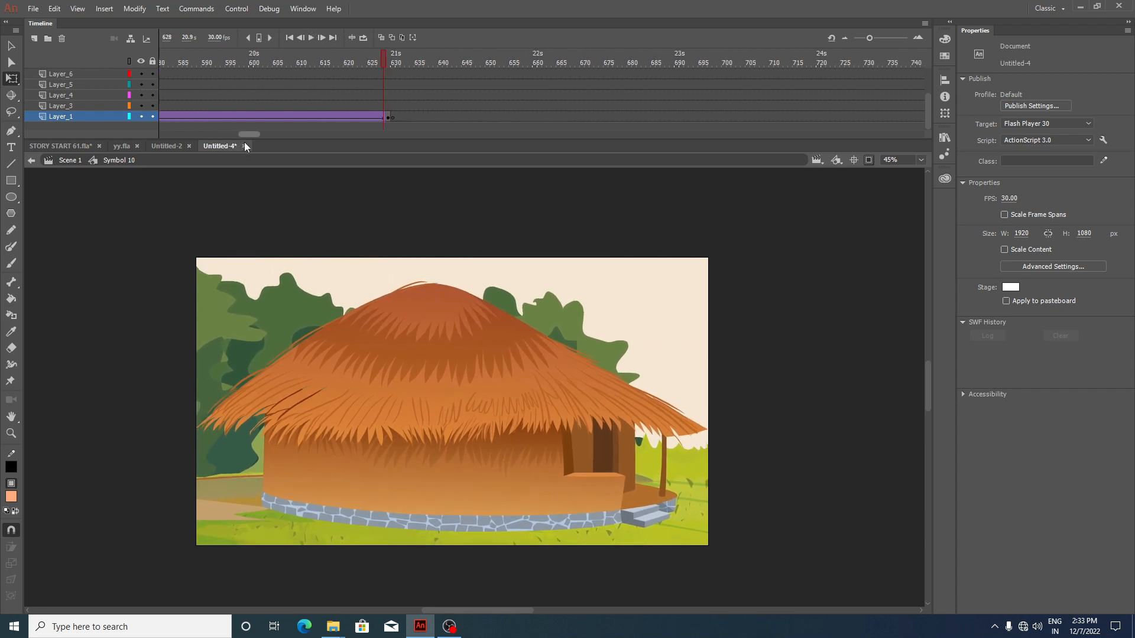
left_click(310, 38)
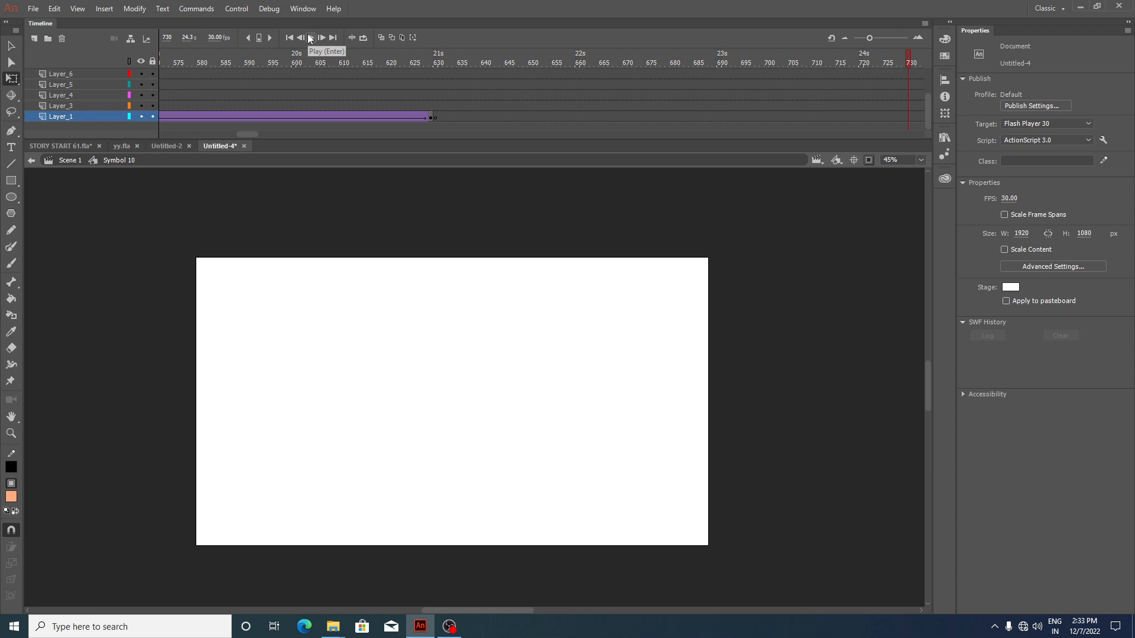
Step: Copy the indoor room background from yy.fla and paste it at frame 630 on the lowest layer of Untitled-4
scroll(438, 114, "up", 2)
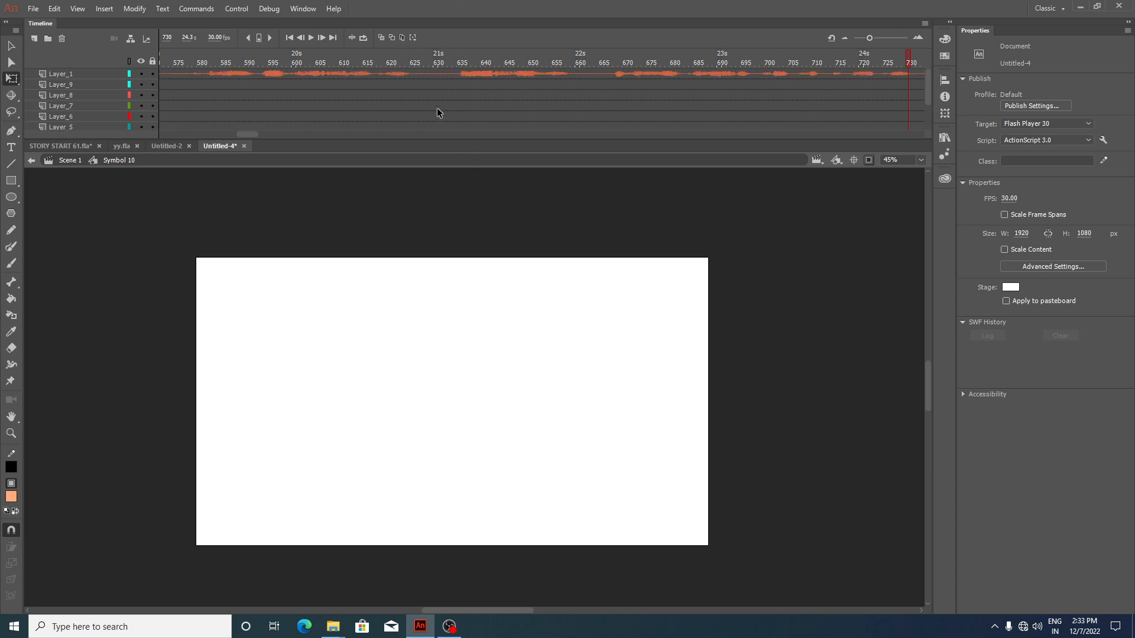
left_click(435, 63)
left_click(122, 147)
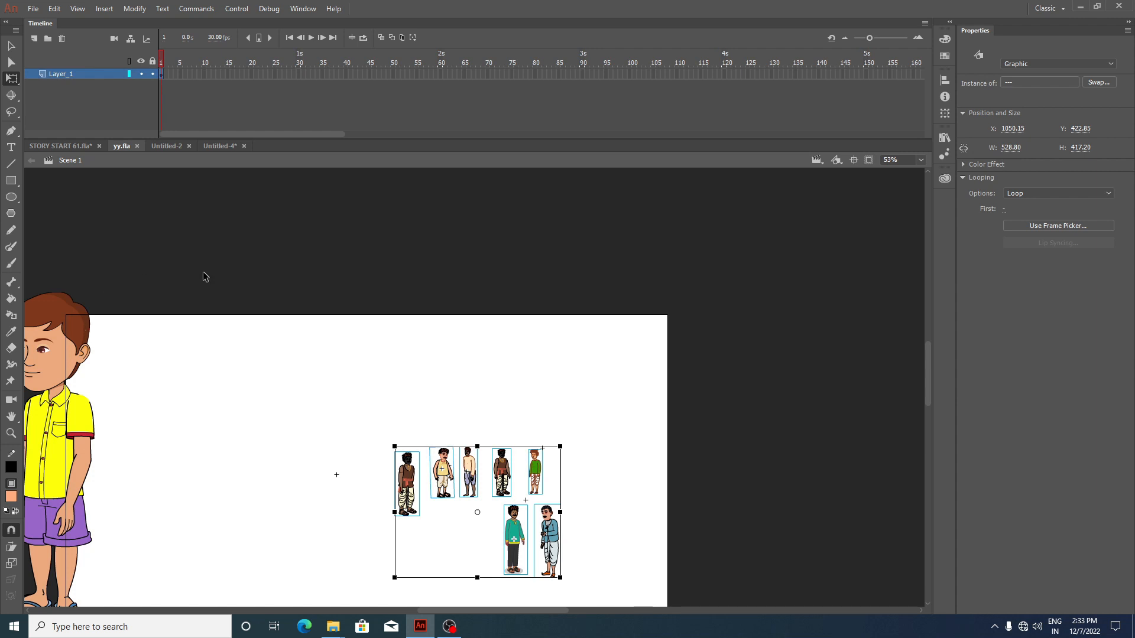
scroll(363, 436, "down", 5)
left_click(609, 492)
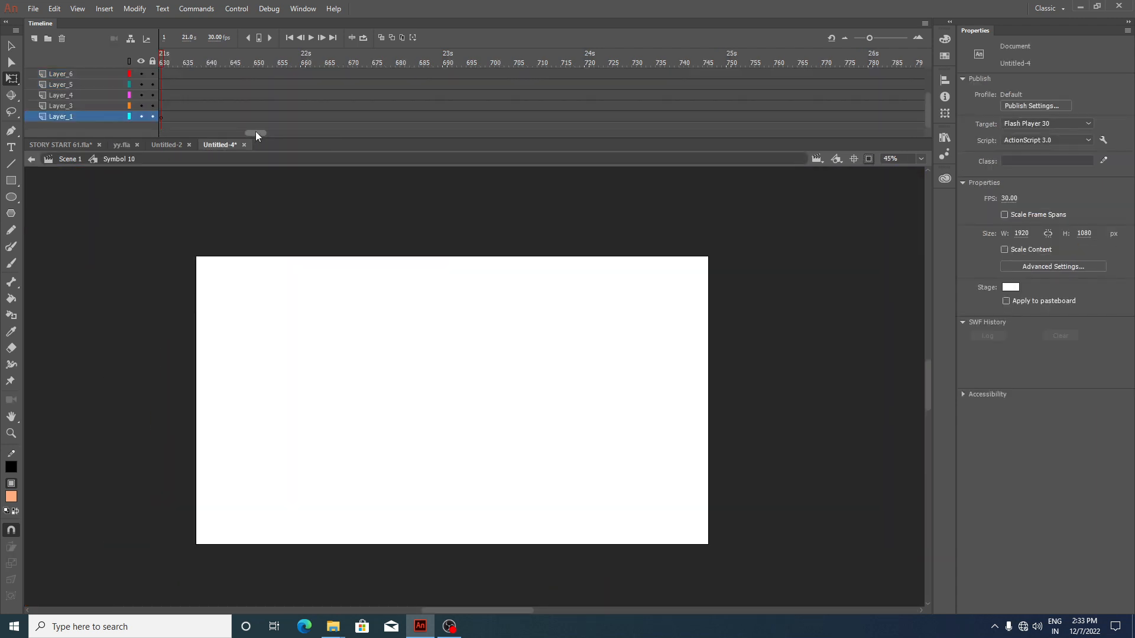
left_click_drag(255, 133, 246, 134)
left_click(494, 117)
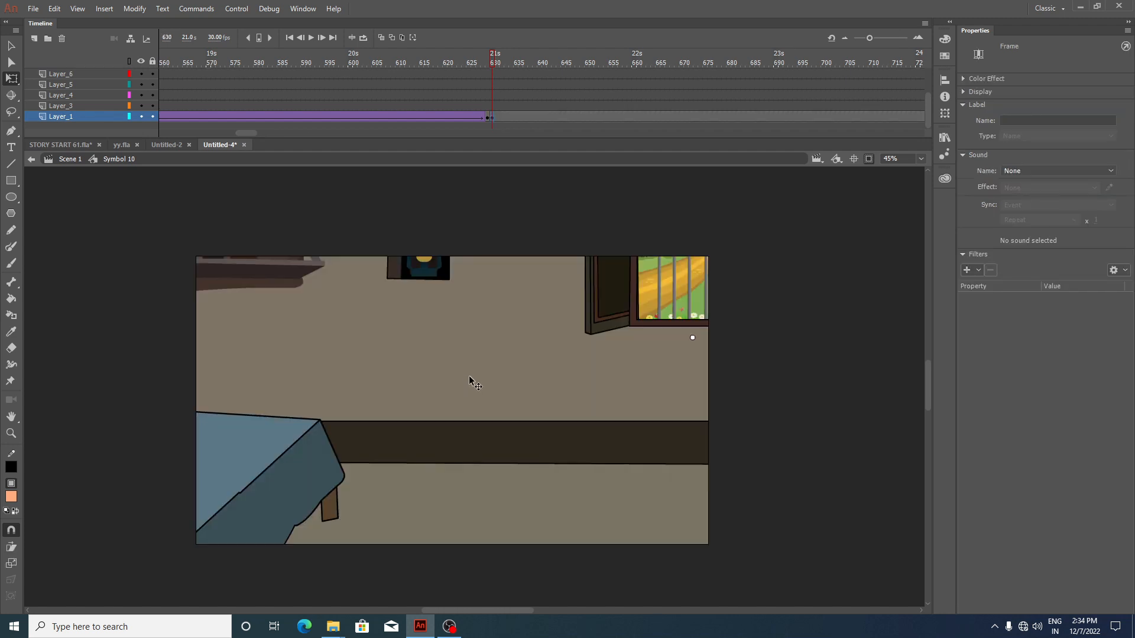
Step: Reposition the room background at frame 630 so the barred window and the hanging clothes are inside the stage
scroll(469, 375, "down", 2)
left_click_drag(455, 384, 288, 463)
scroll(530, 395, "up", 3)
scroll(531, 396, "down", 3)
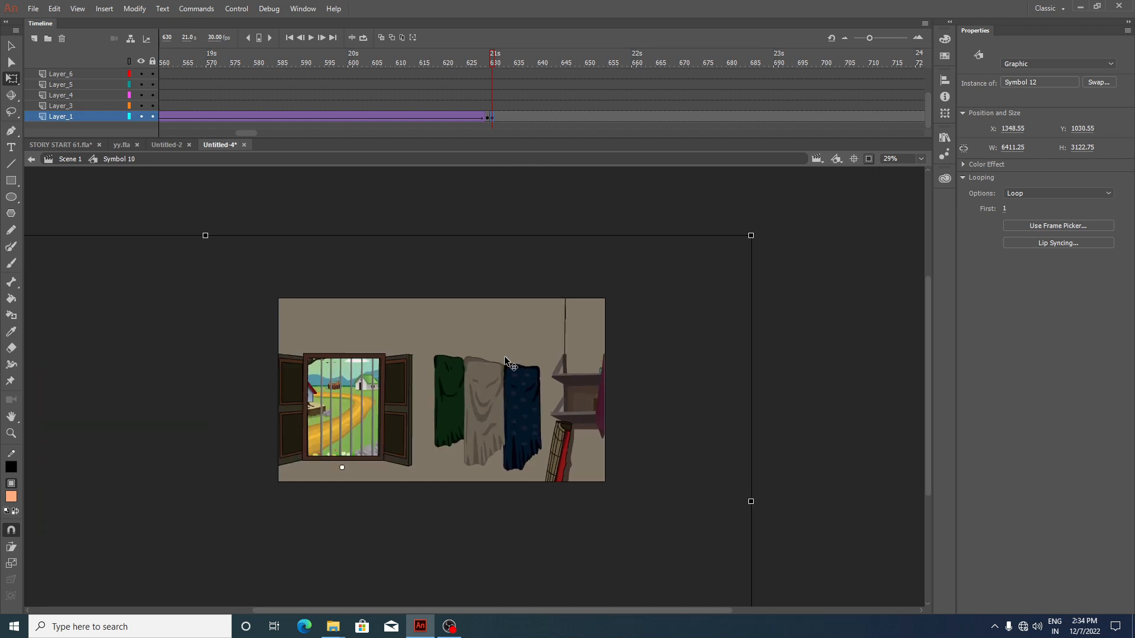
Step: Scale the room background at frame 630 to 150% twice and reposition it so the three hanging clothes fill the stage
key("ctrl+alt+s")
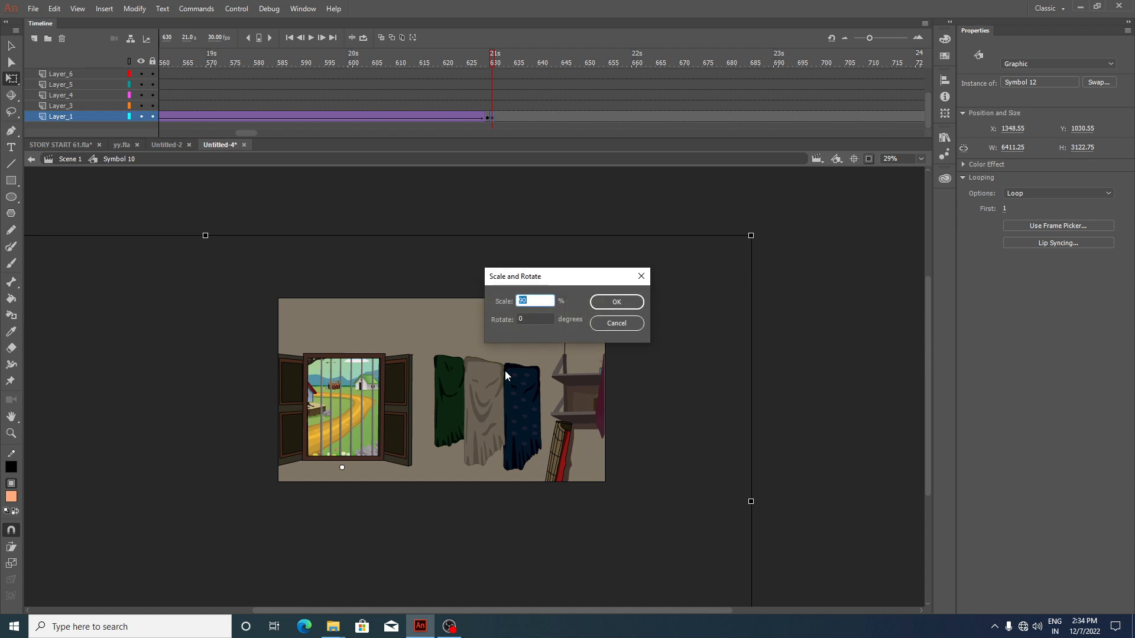
type("150")
key("Return")
key("ctrl+alt+s")
key("Return")
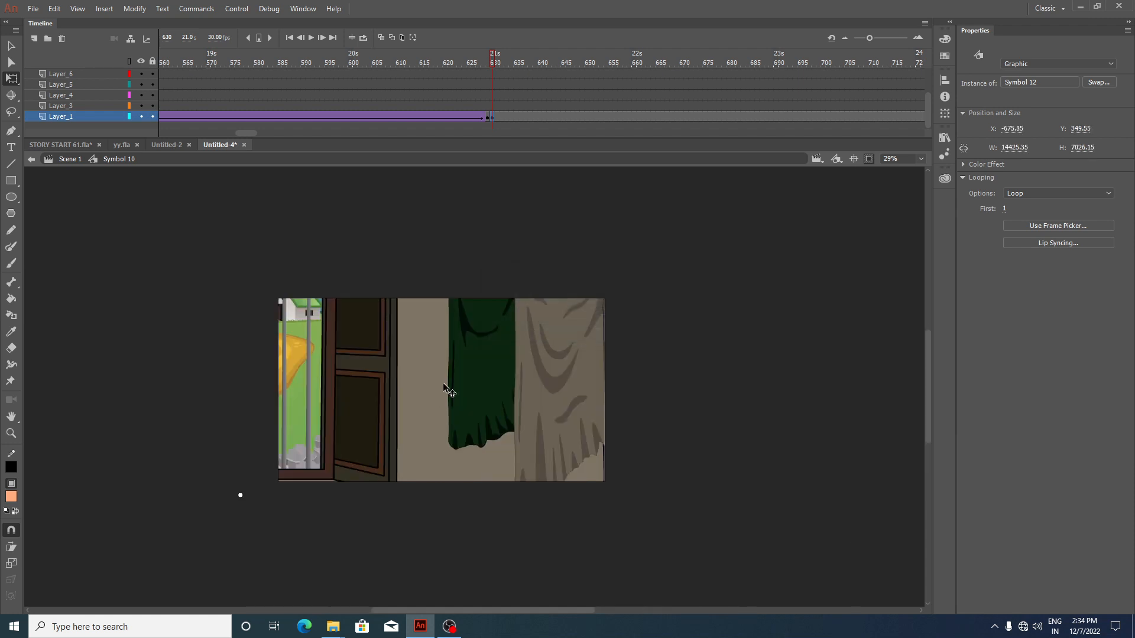
left_click_drag(578, 380, 466, 433)
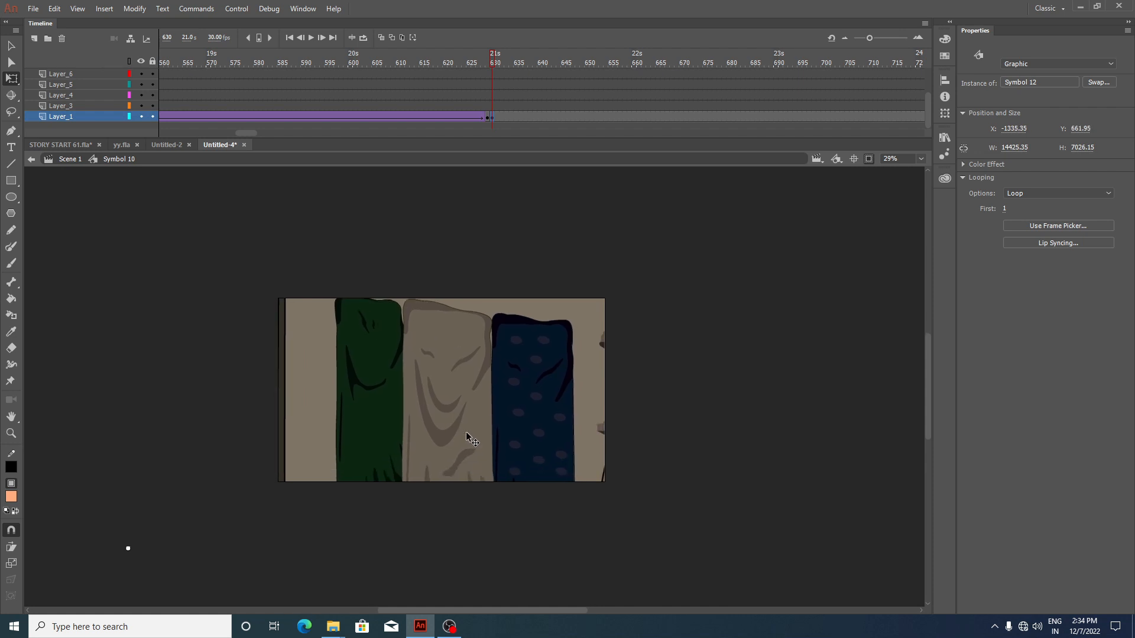
Step: Enlarge the room background to 120% and shift it so the tops of the three hanging clothes fit inside the stage
key("ctrl+alt+s")
type("120")
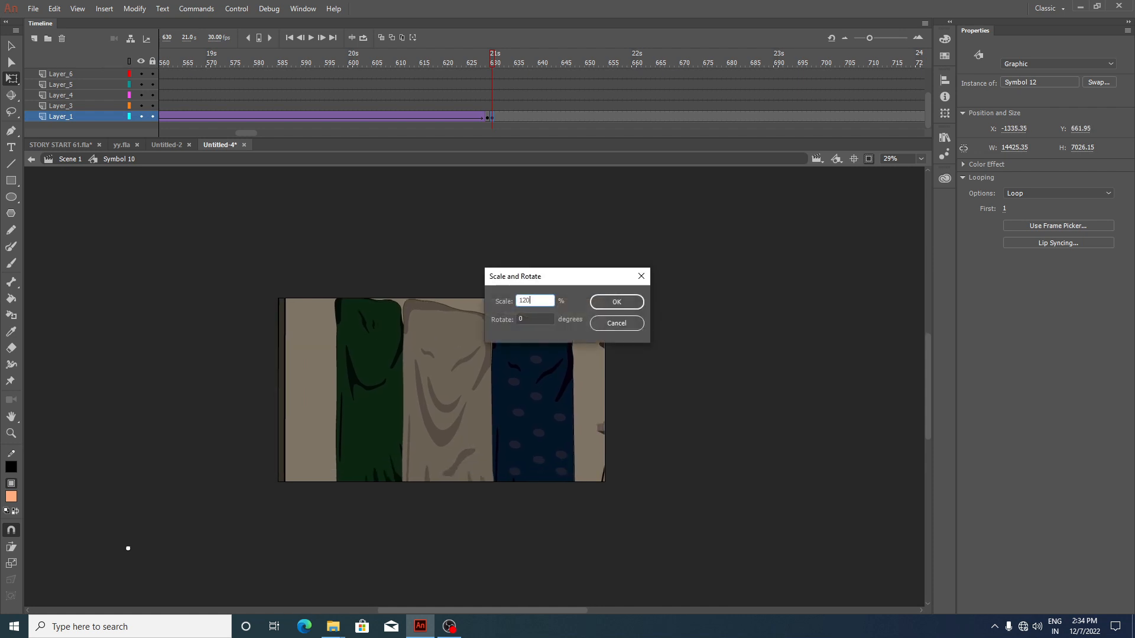
key("Return")
left_click_drag(540, 395, 457, 451)
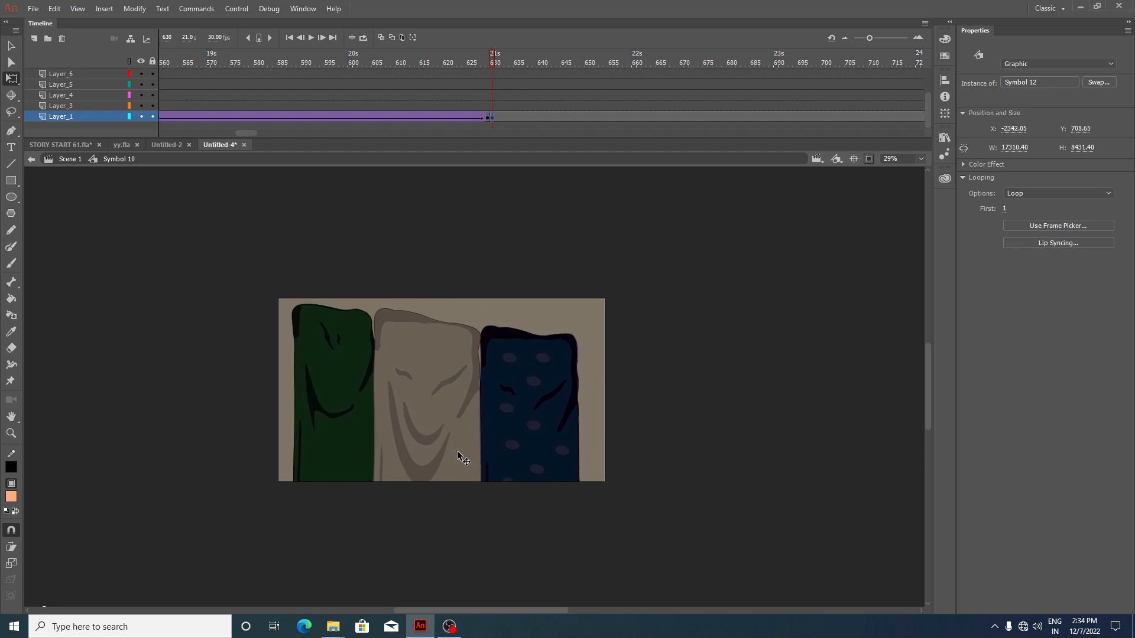
Step: Play from frame 630 to time the shot, and end it on the lowest layer with keyframe 736 and blank keyframe 737
left_click(310, 39)
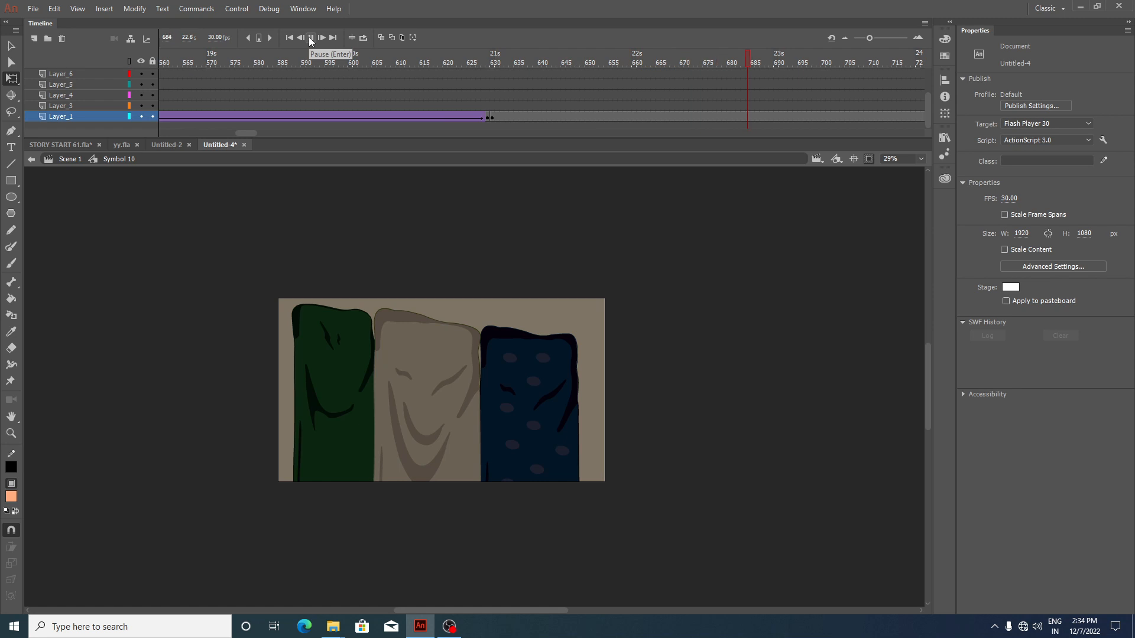
left_click(310, 41)
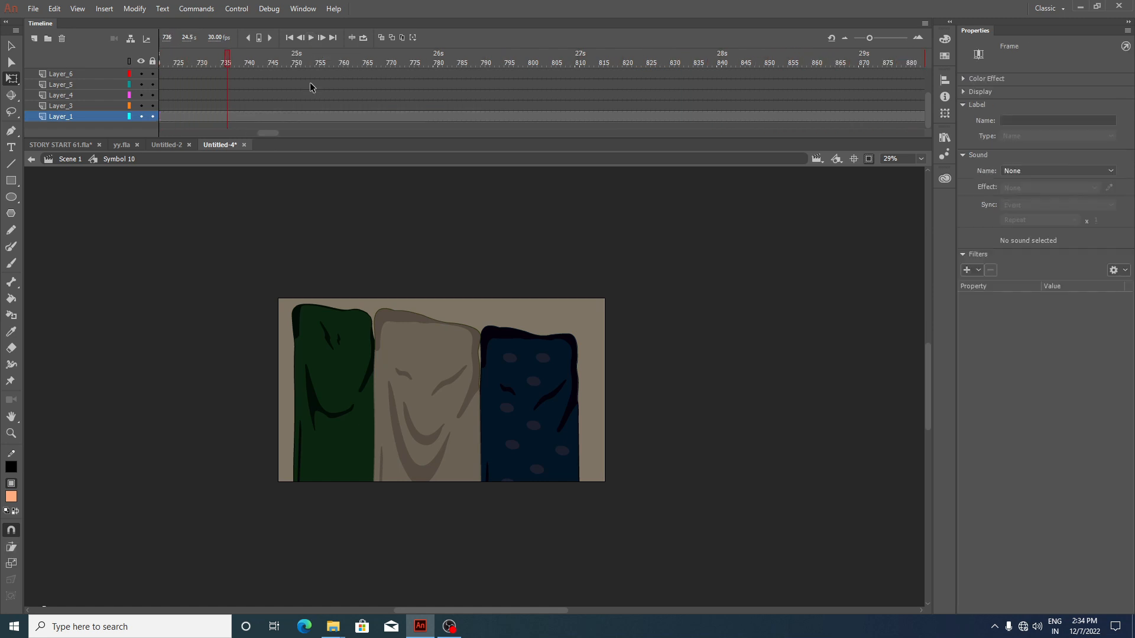
left_click(228, 115)
left_click(232, 119)
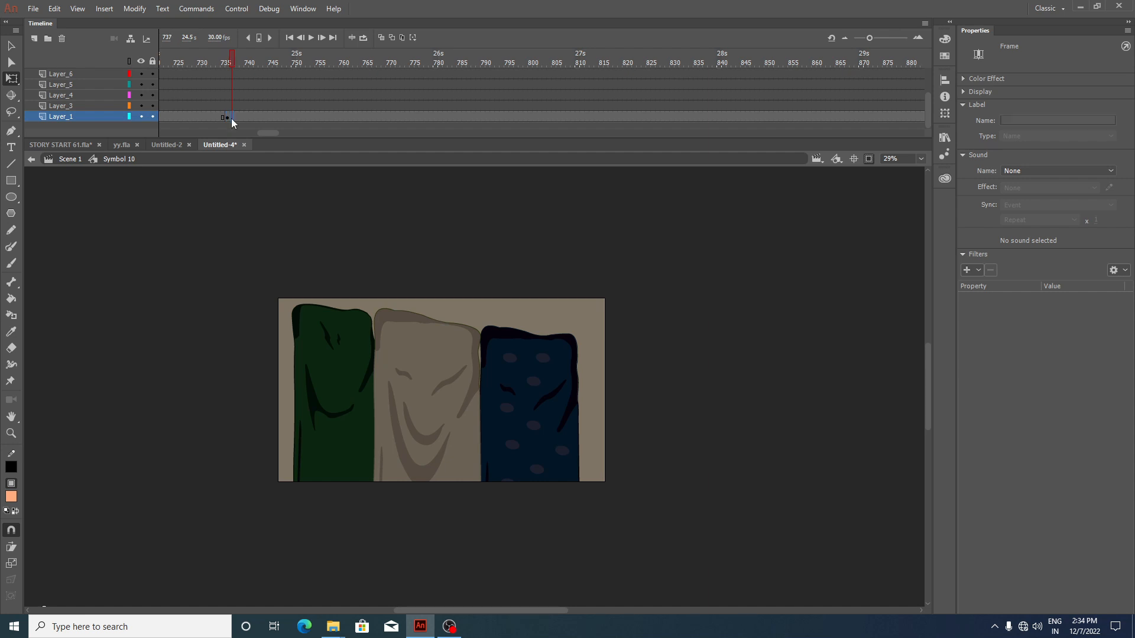
key("F7")
Step: Scale the room background at frame 736 to 70%, recentre it on the hanging clothes and shrink it slightly more for a zoomed-out end view
left_click(225, 118)
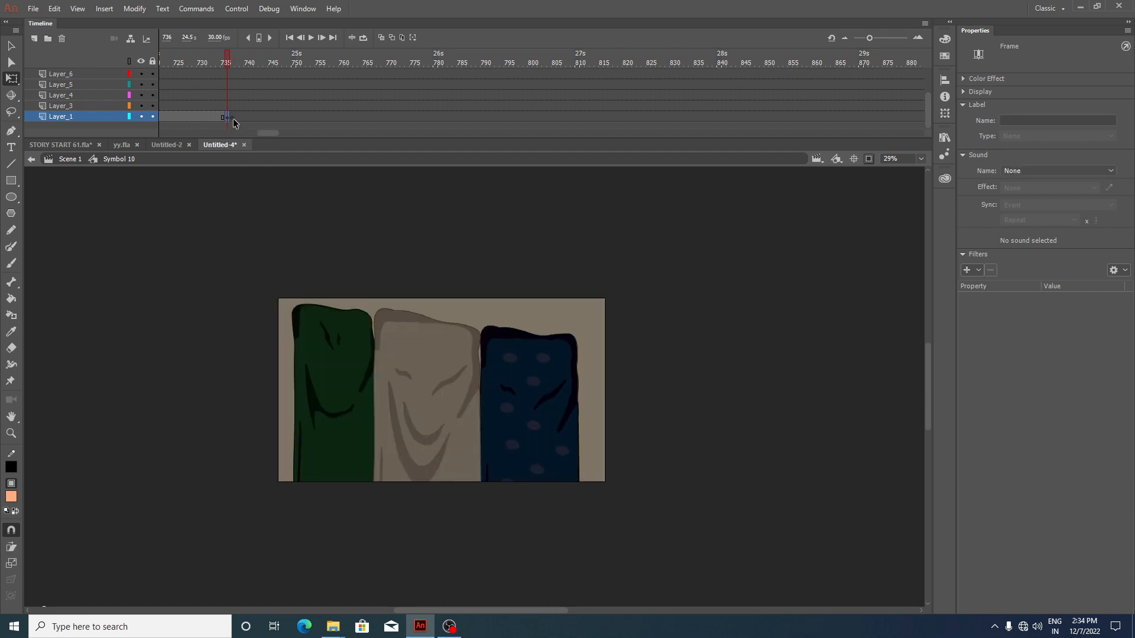
left_click(231, 118)
left_click(229, 117)
left_click(456, 385)
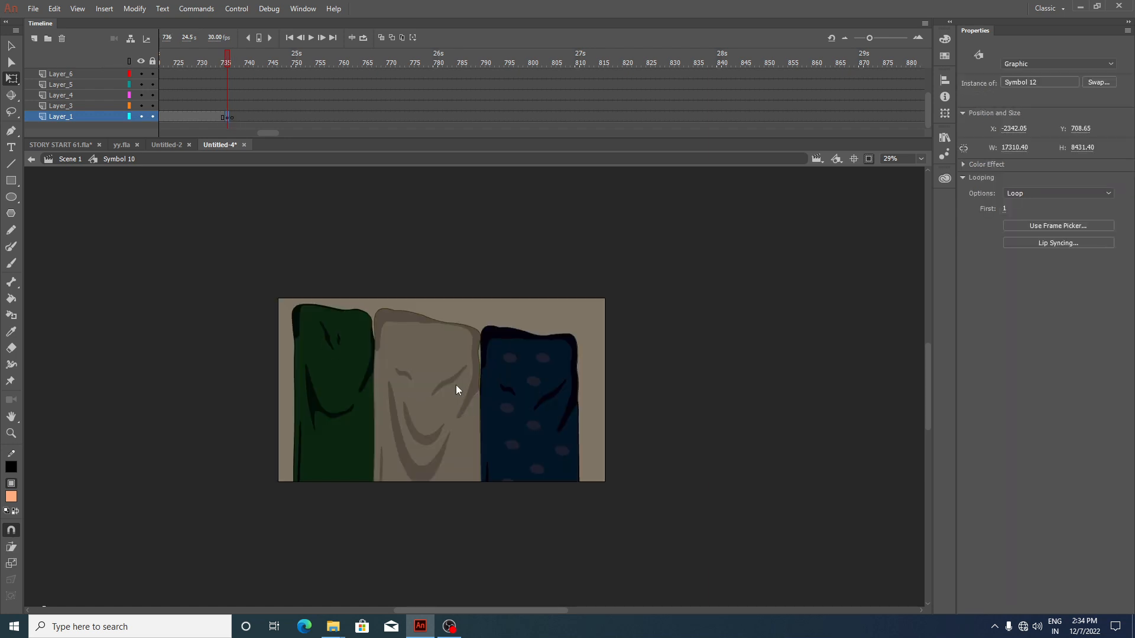
key("ctrl+alt+s")
type("70")
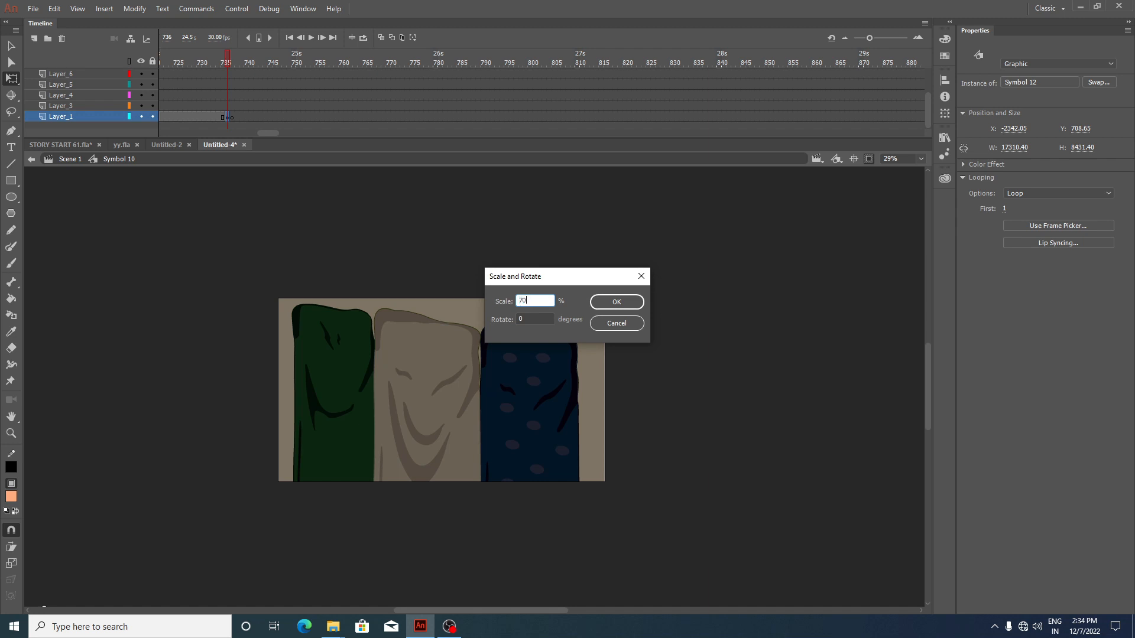
key("Return")
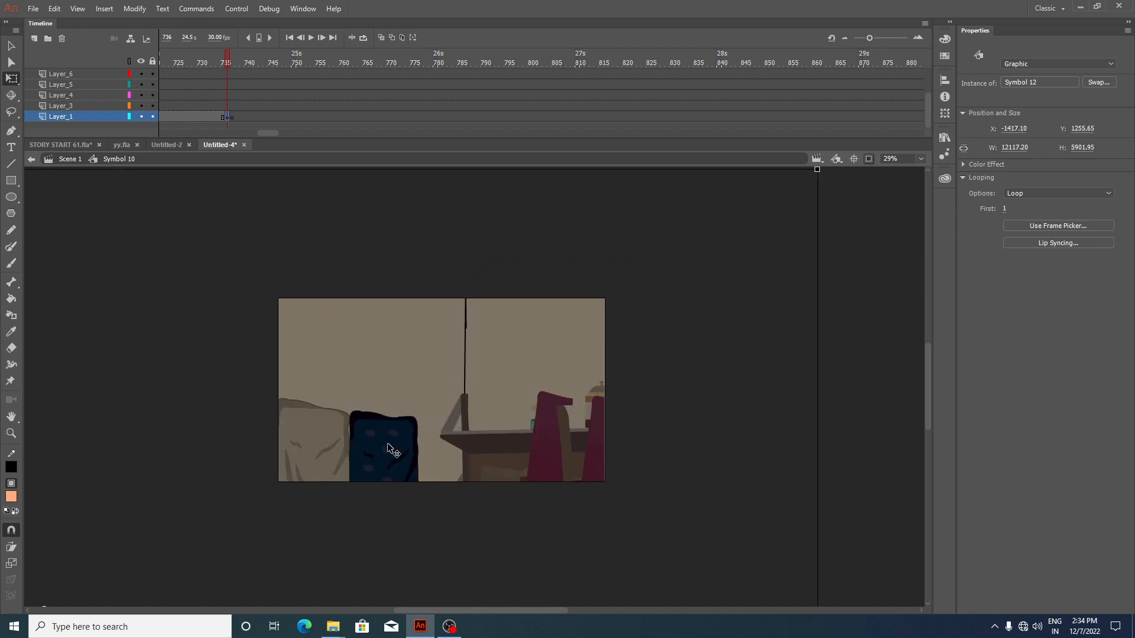
left_click_drag(388, 443, 512, 347)
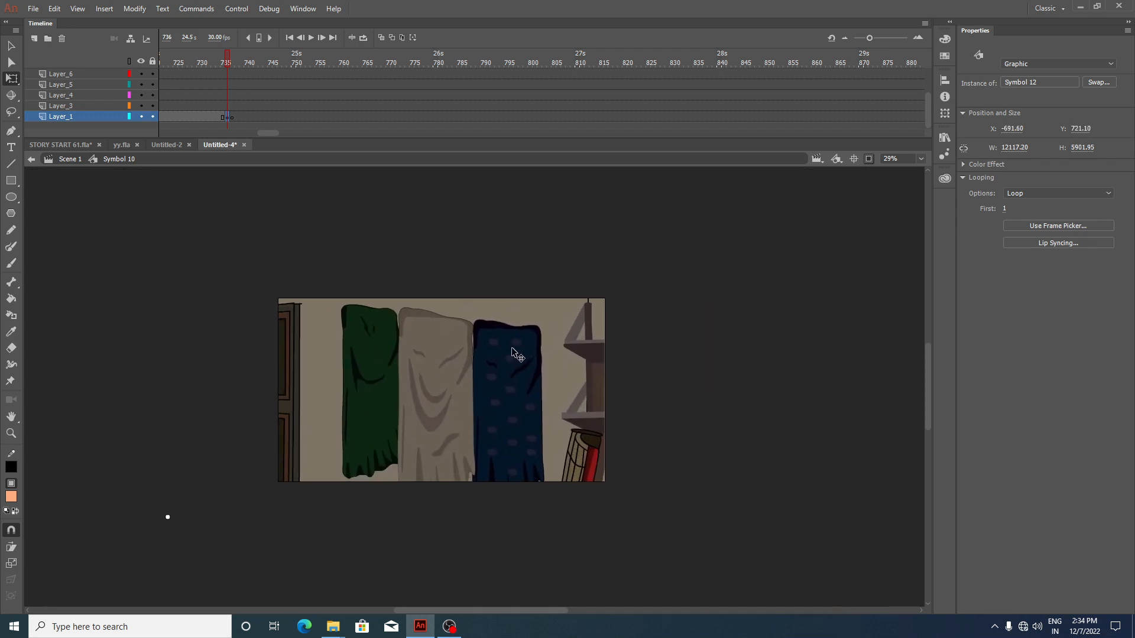
key("ctrl+alt+s")
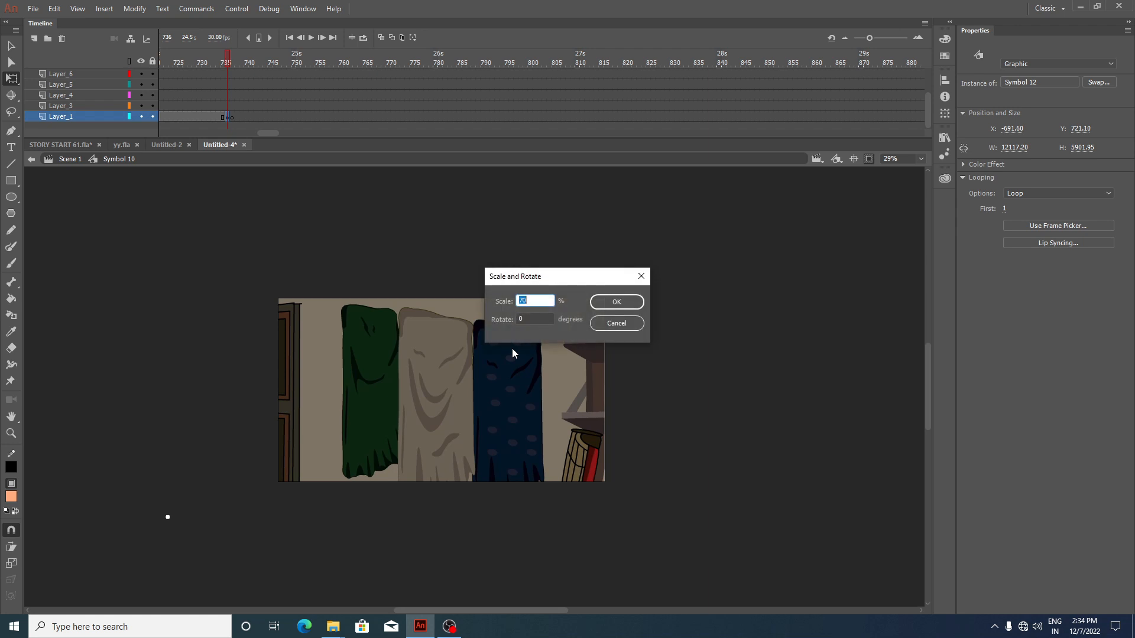
type("65")
key("Return")
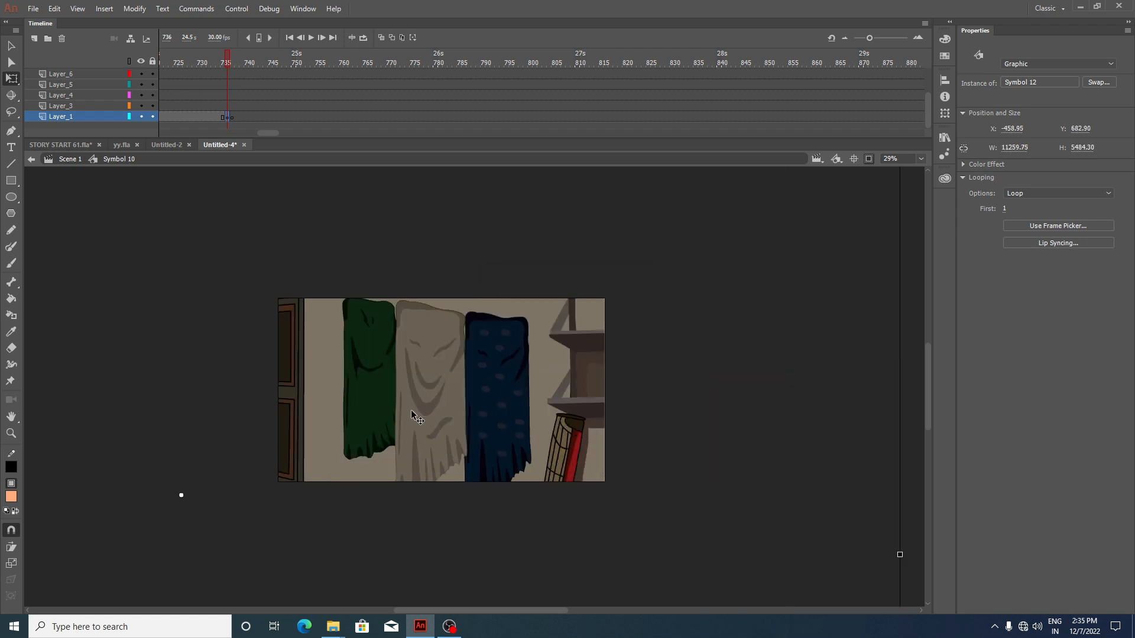
Step: Create a classic tween between frames 630 and 736 on the lowest layer and give it a custom S-shaped ease
right_click(199, 122)
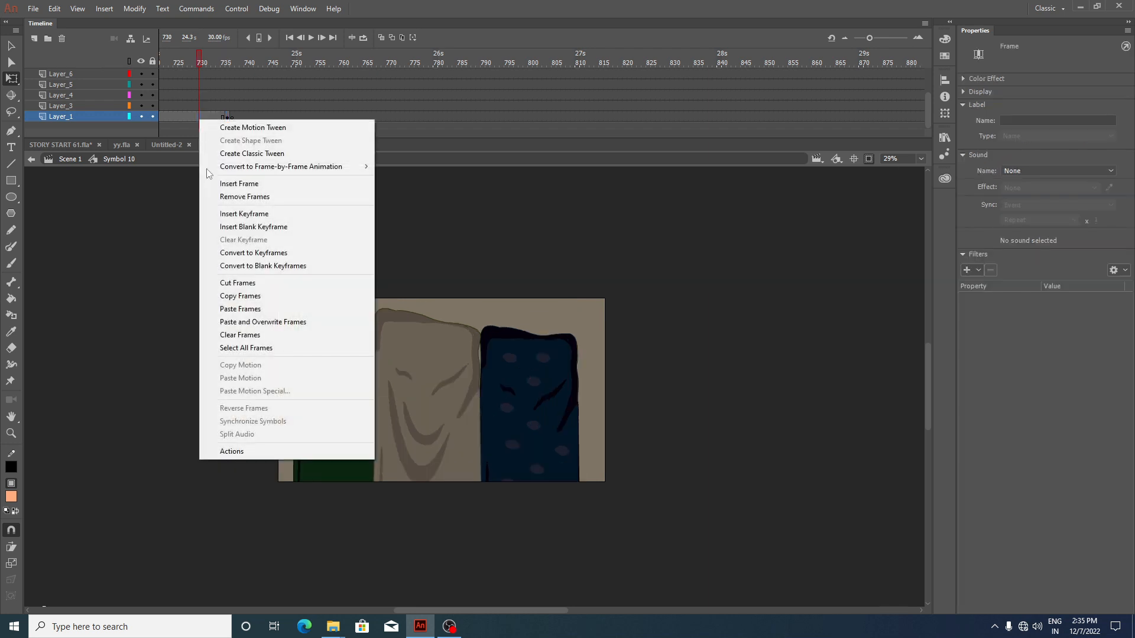
left_click(211, 152)
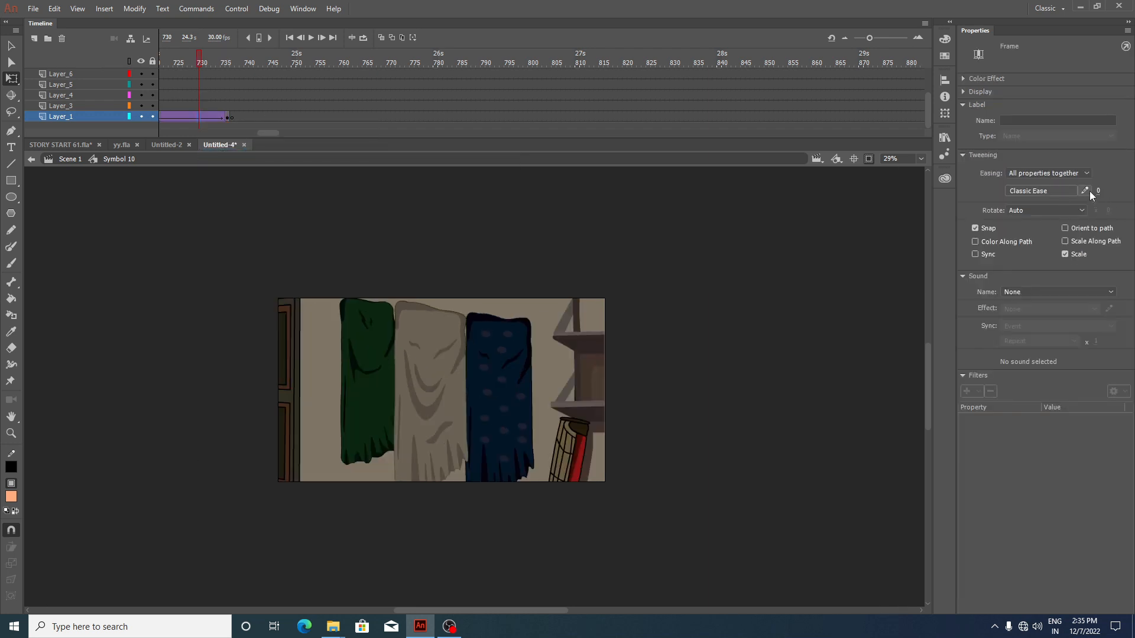
left_click(1086, 190)
left_click(419, 389)
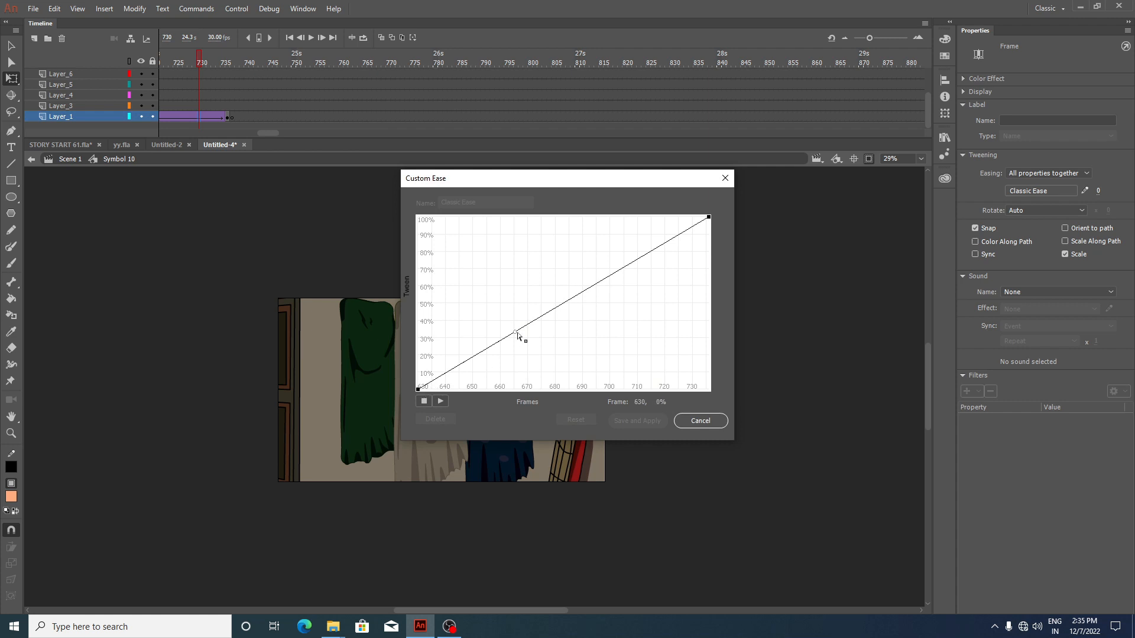
left_click_drag(515, 332, 540, 390)
left_click(709, 217)
left_click_drag(611, 276, 590, 217)
left_click(637, 421)
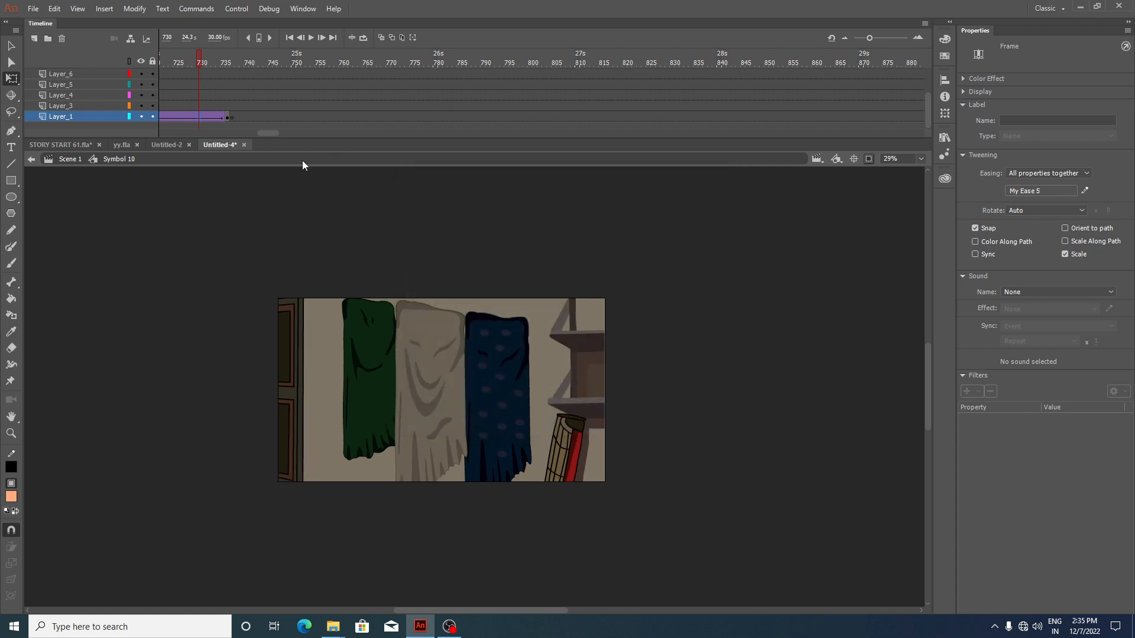
Step: Play the timeline from frame 730 to review the voice track following the room shot, and return to frame 730
left_click_drag(269, 132, 268, 135)
scroll(271, 109, "up", 3)
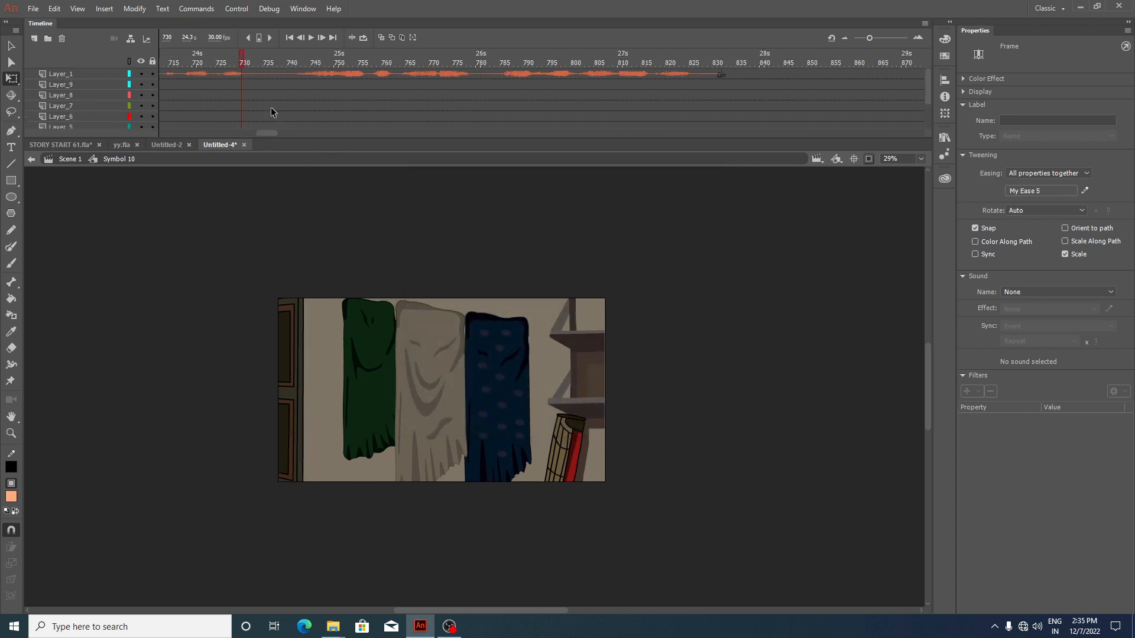
left_click(314, 38)
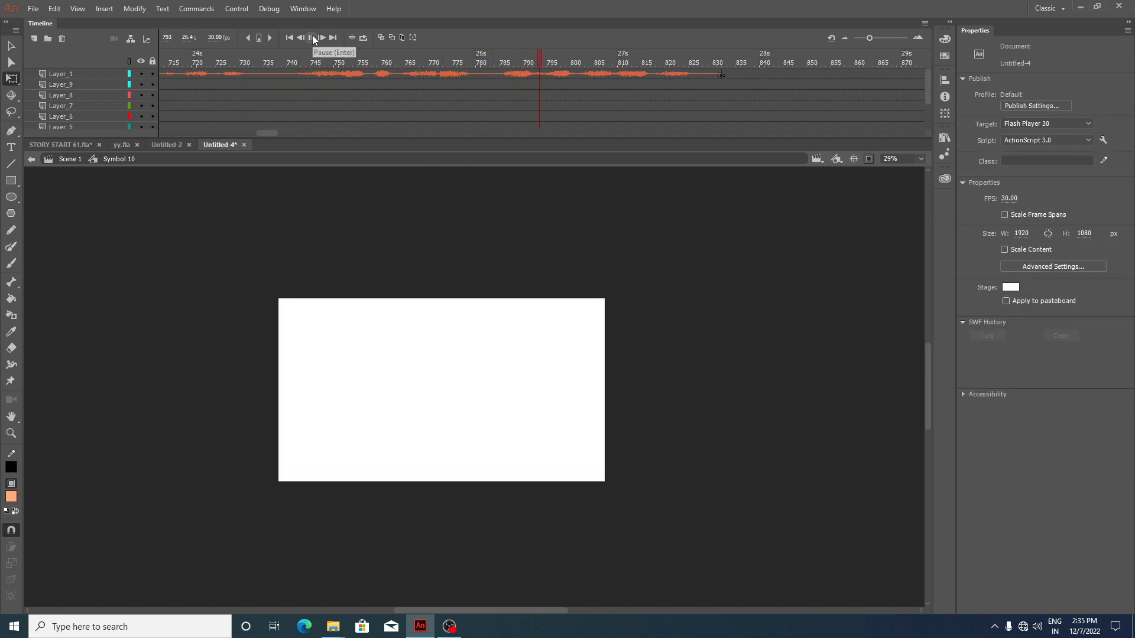
left_click(314, 38)
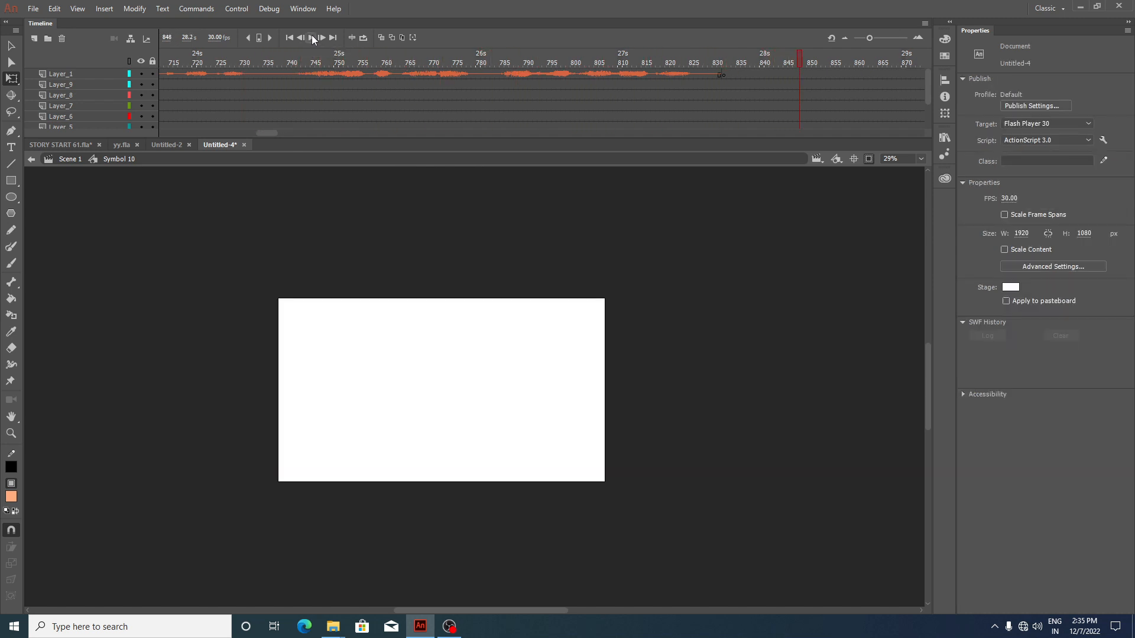
left_click(242, 63)
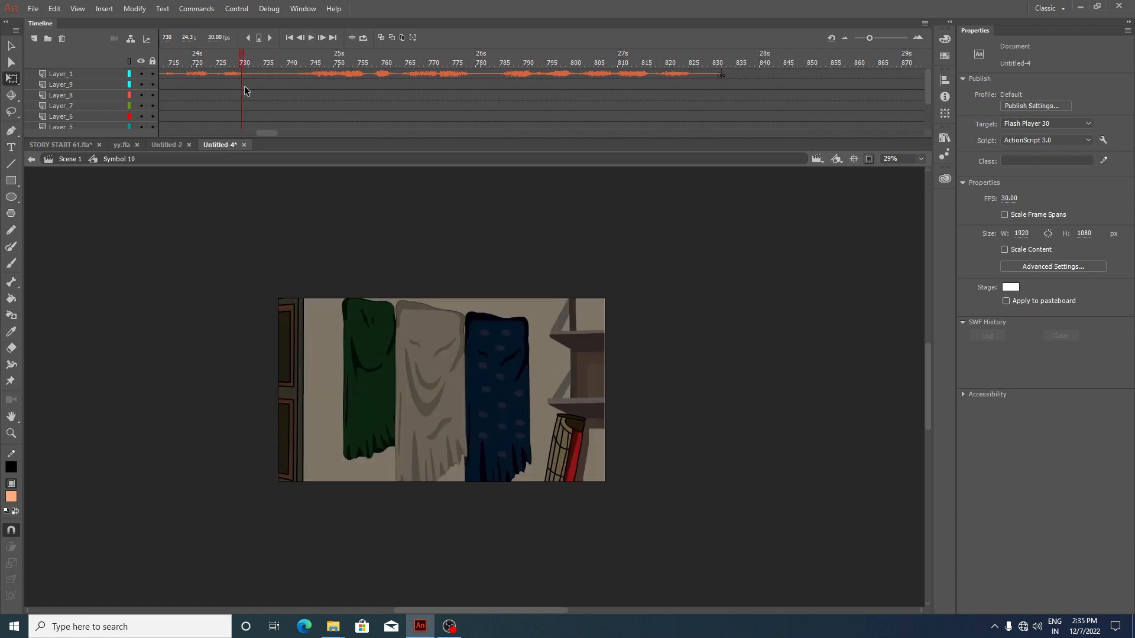
Step: Copy the daytime village background from yy.fla and paste it at frame 737 on the lowest layer of Untitled-4
scroll(245, 89, "down", 3)
scroll(261, 115, "up", 3)
scroll(261, 114, "down", 3)
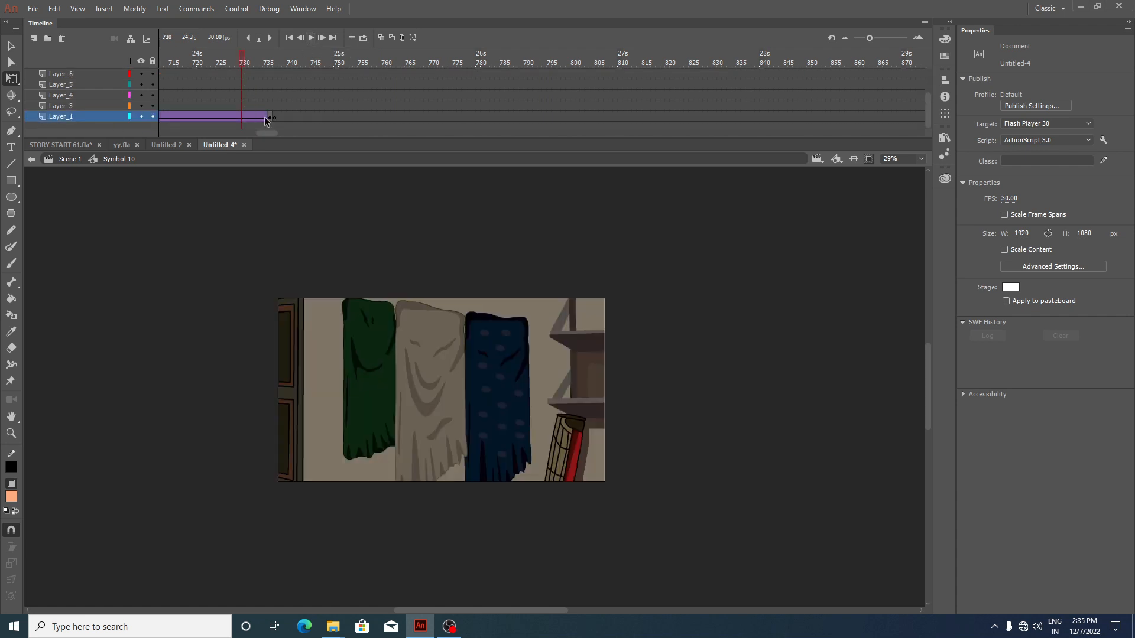
left_click(274, 116)
scroll(273, 118, "up", 3)
scroll(274, 118, "down", 3)
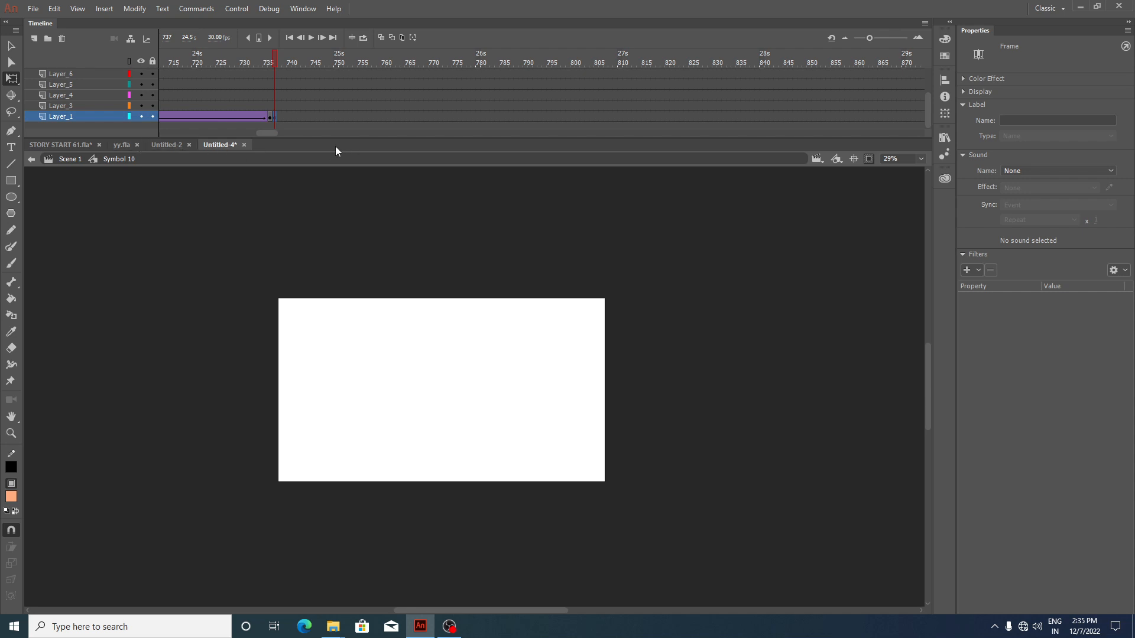
left_click(117, 145)
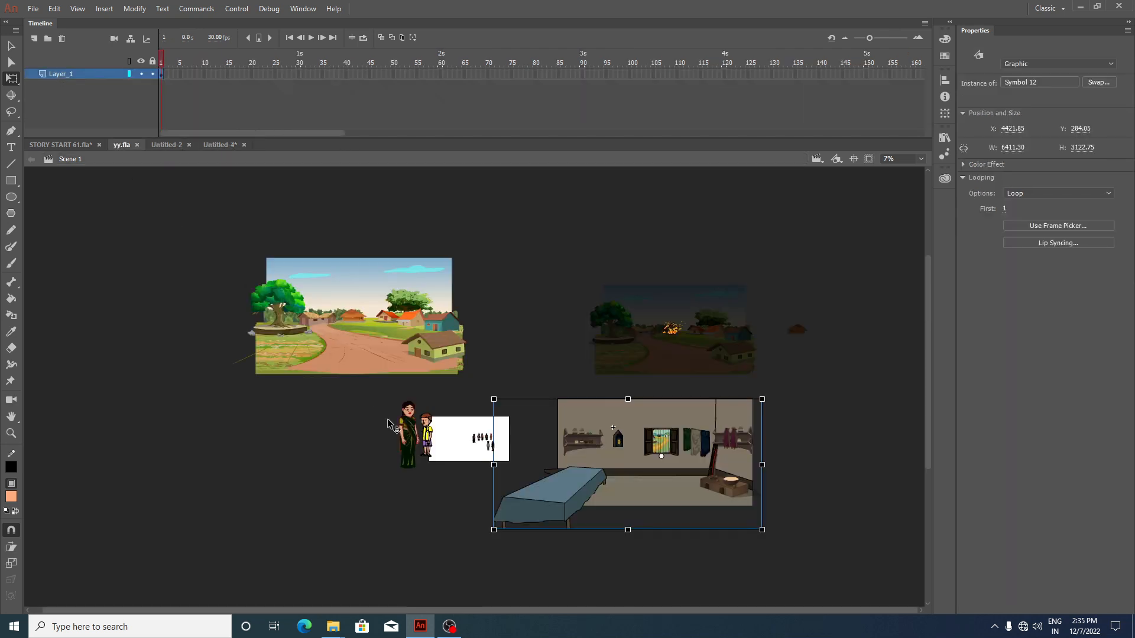
left_click(362, 359)
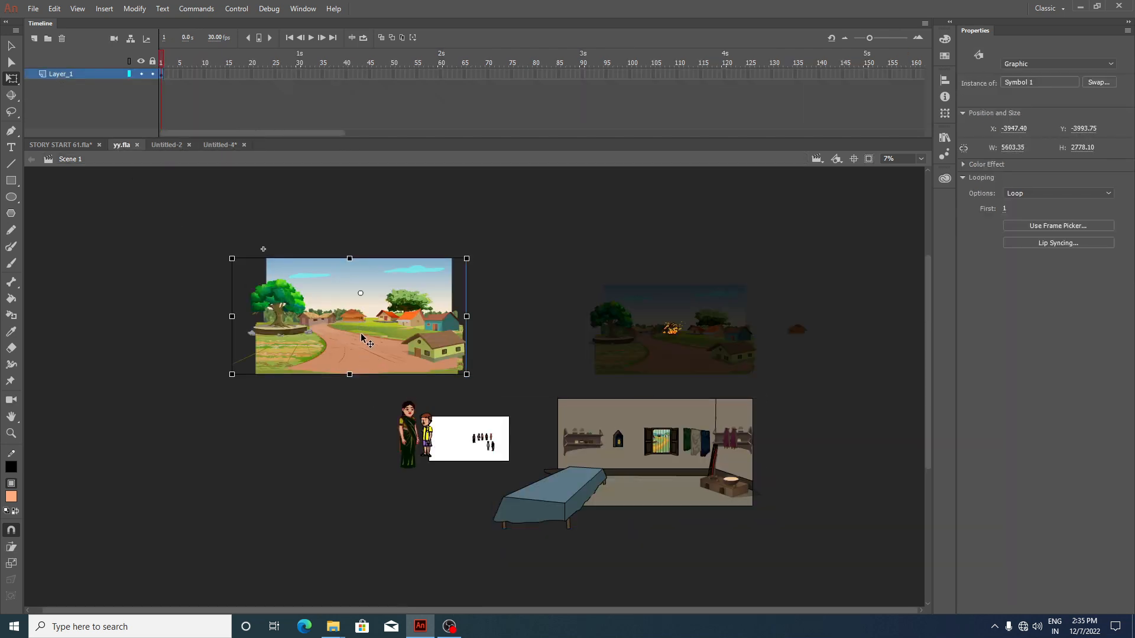
left_click(220, 145)
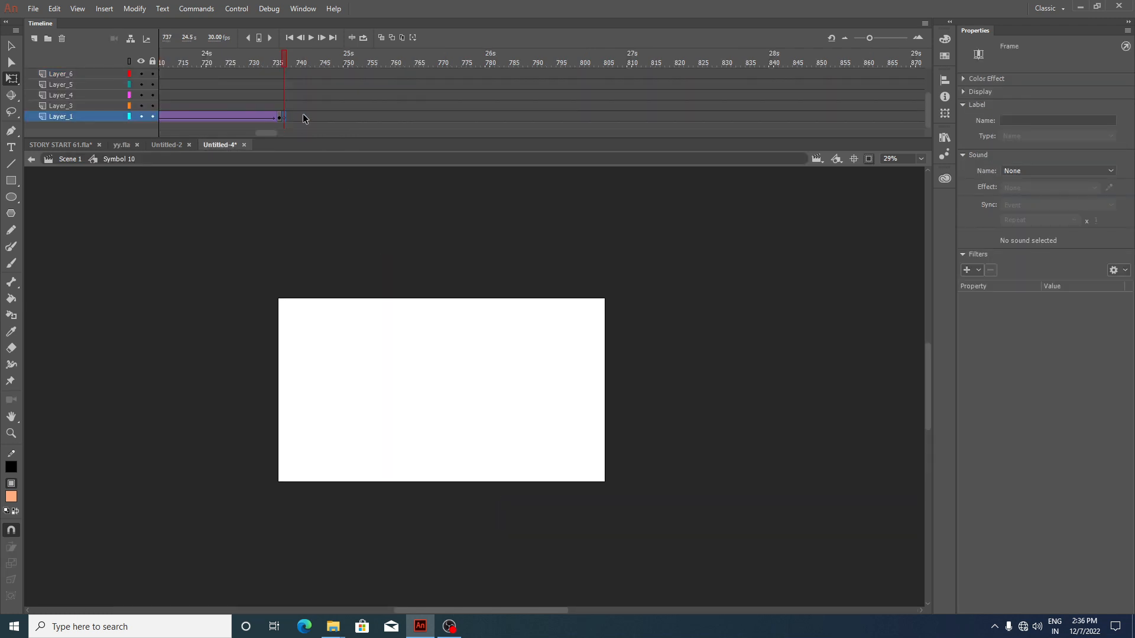
key("ctrl+shift+v")
Step: Frame the round thatched hut at frame 737 by scaling the village background to 150% twice, moving it up and scaling it to 108%
key("ctrl+alt+s")
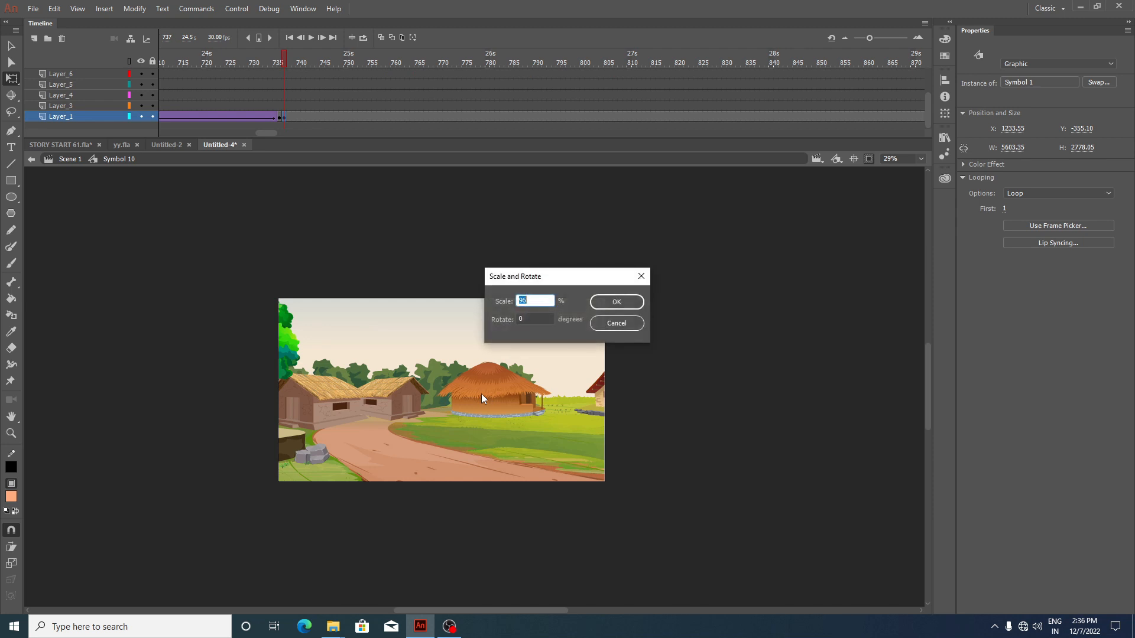
type("150")
key("Return")
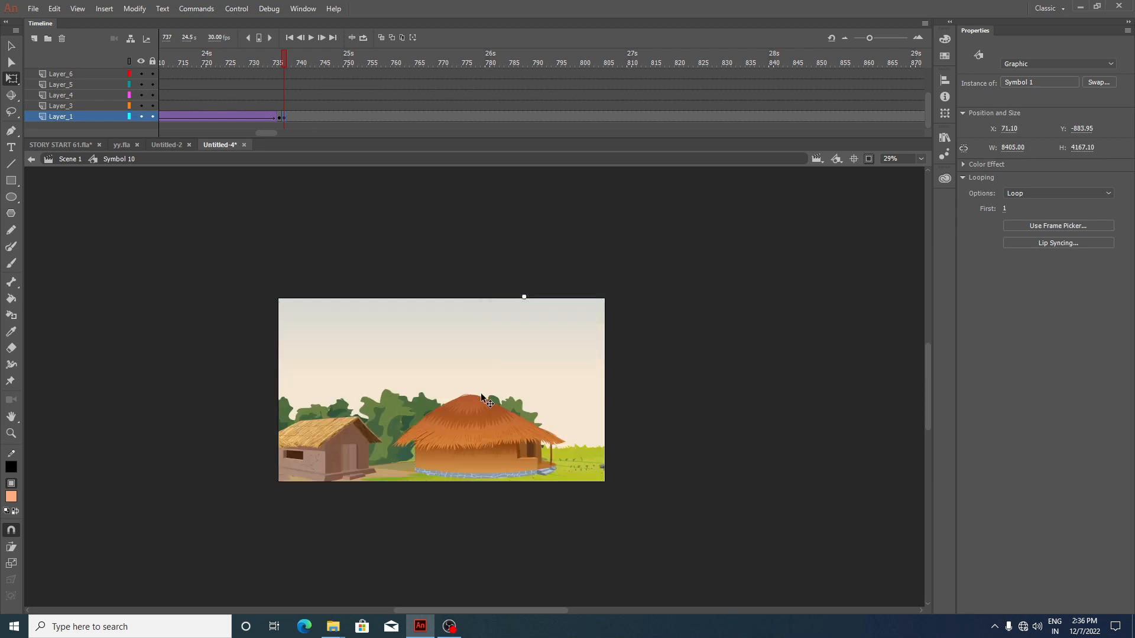
key("ctrl+alt+s")
key("Return")
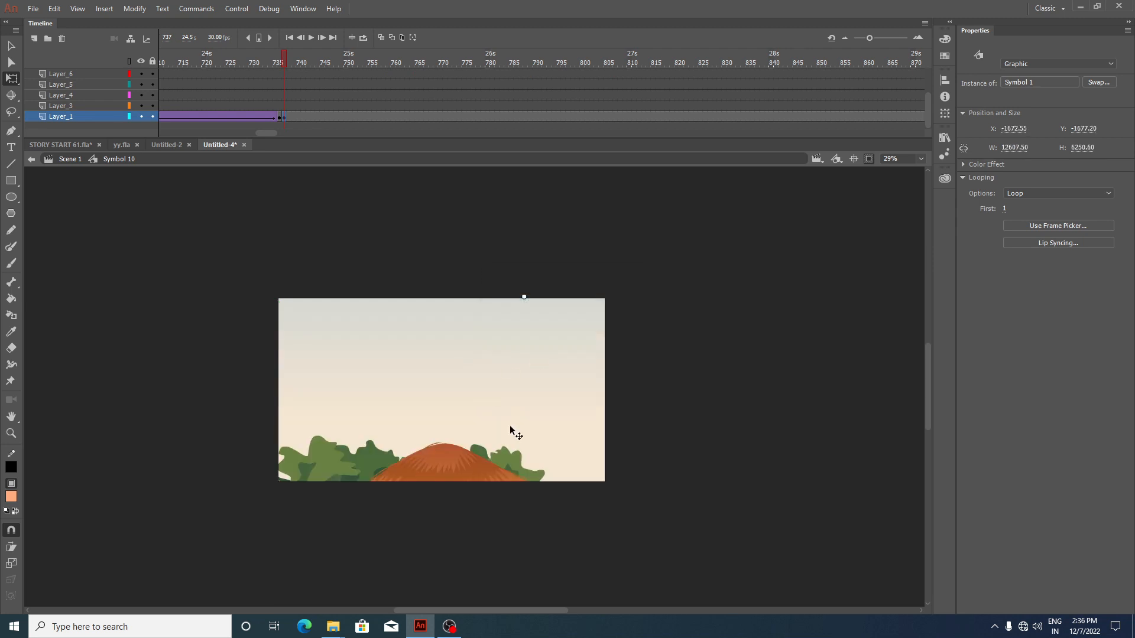
left_click_drag(473, 398, 477, 350)
key("ctrl+alt+s")
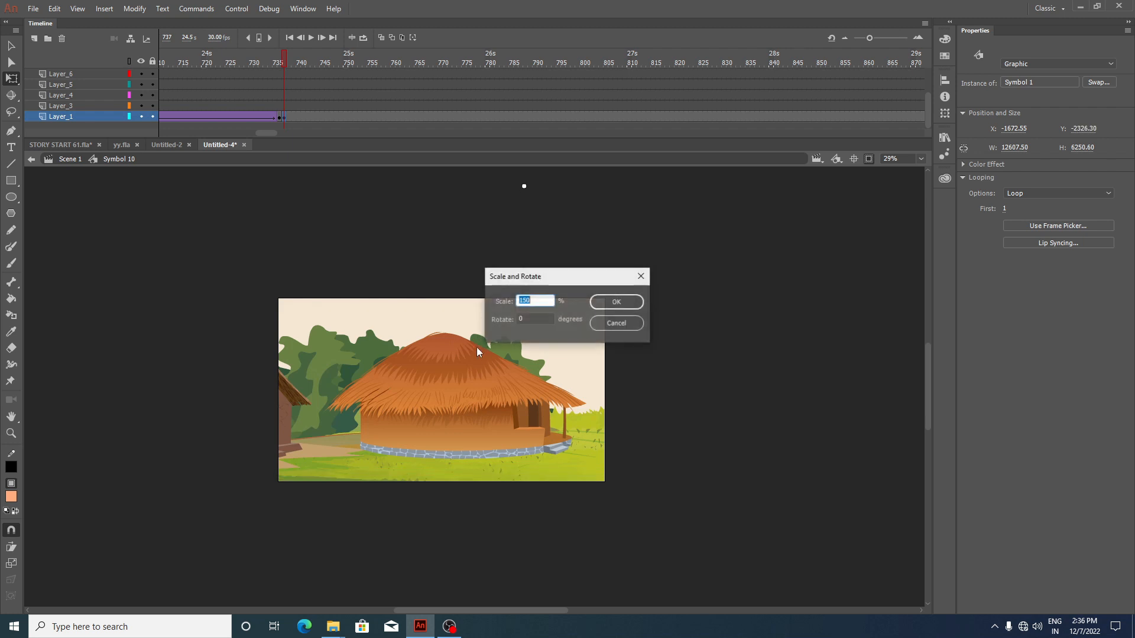
type("108")
key("Return")
scroll(476, 352, "up", 1)
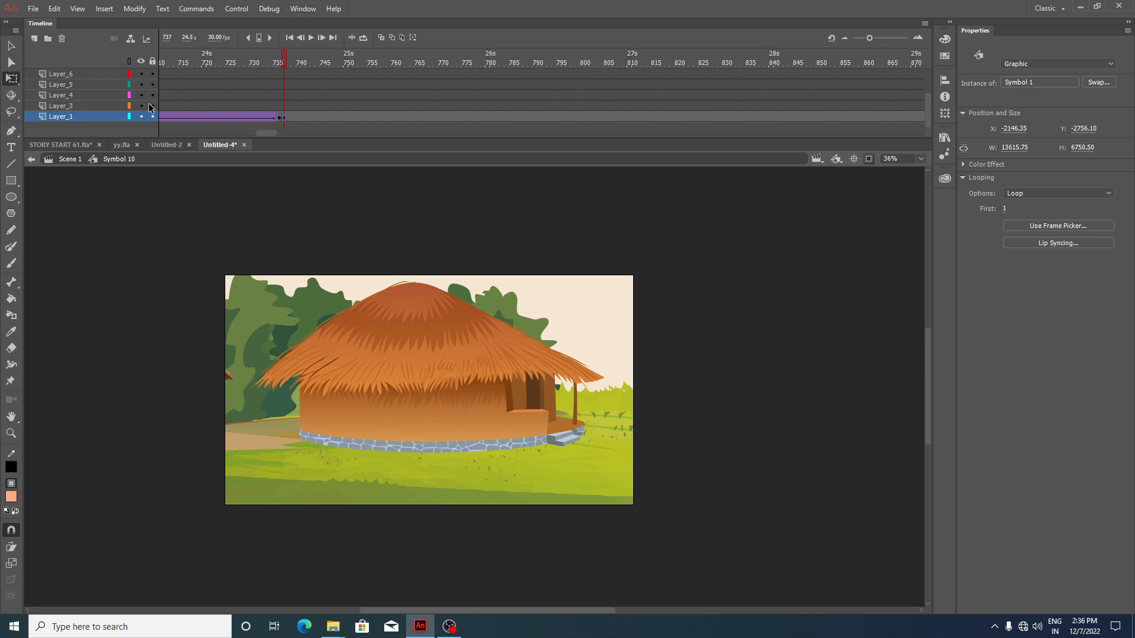
Step: Copy the small man in the brown vest from yy.fla and paste him at frame 737 on Layer_3 of Untitled-4
left_click(121, 145)
double_click(289, 264)
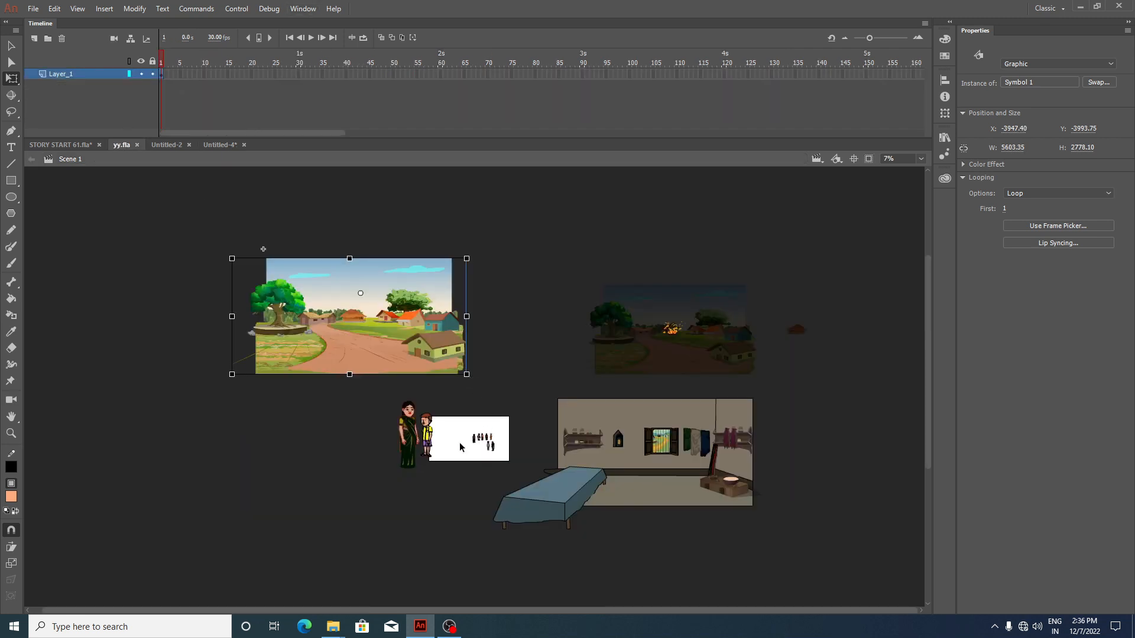
scroll(472, 449, "up", 5)
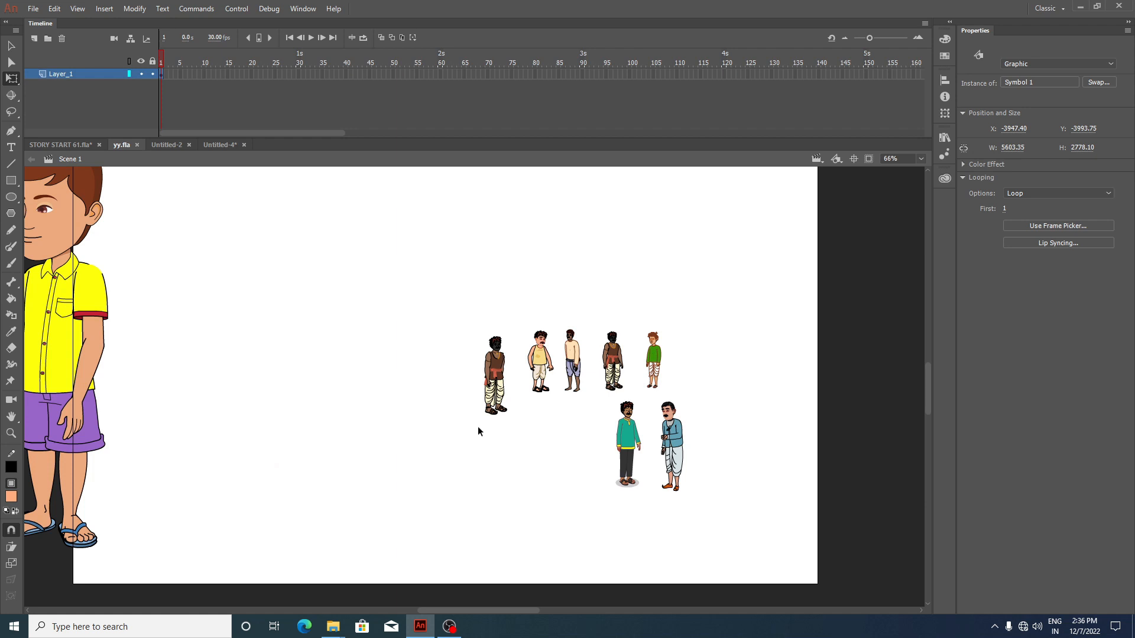
left_click(491, 369)
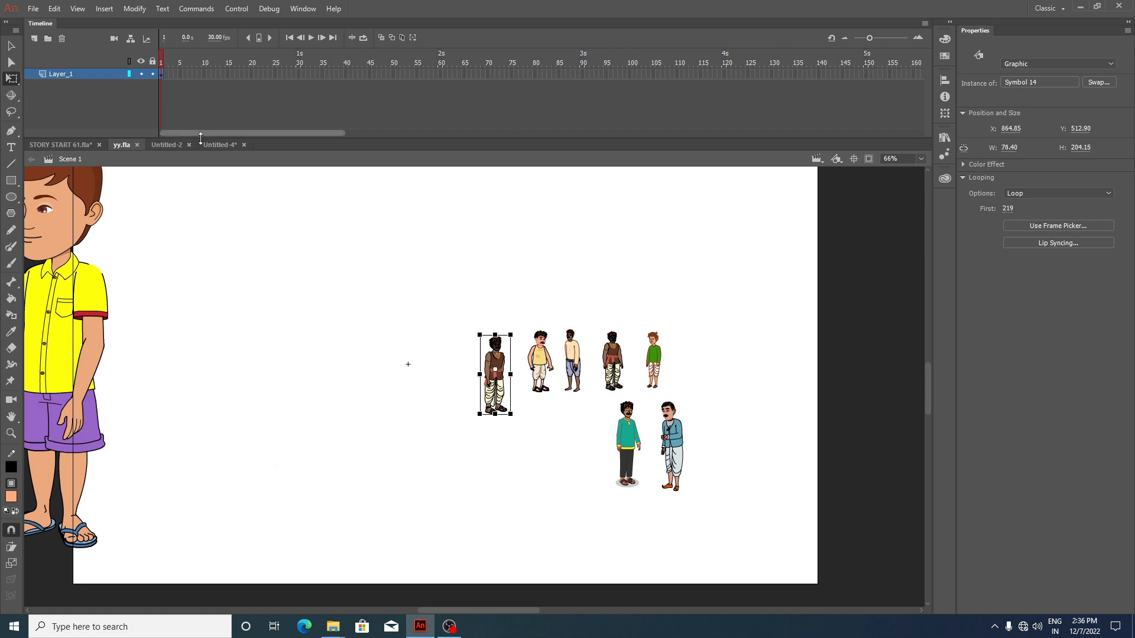
left_click(220, 145)
left_click(388, 105)
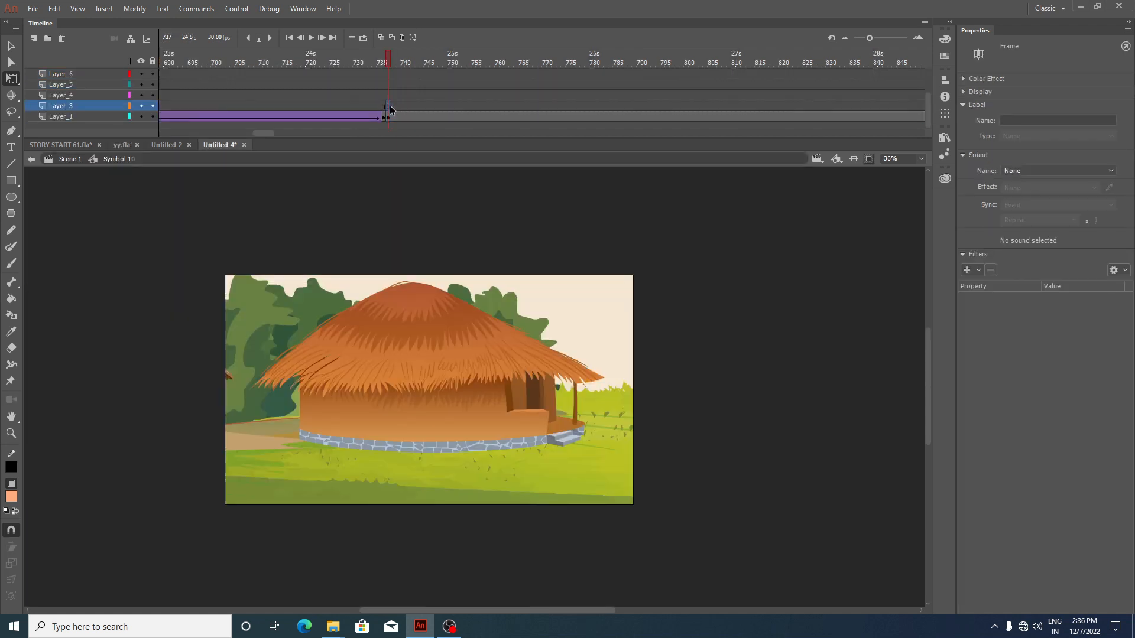
key("ctrl+v")
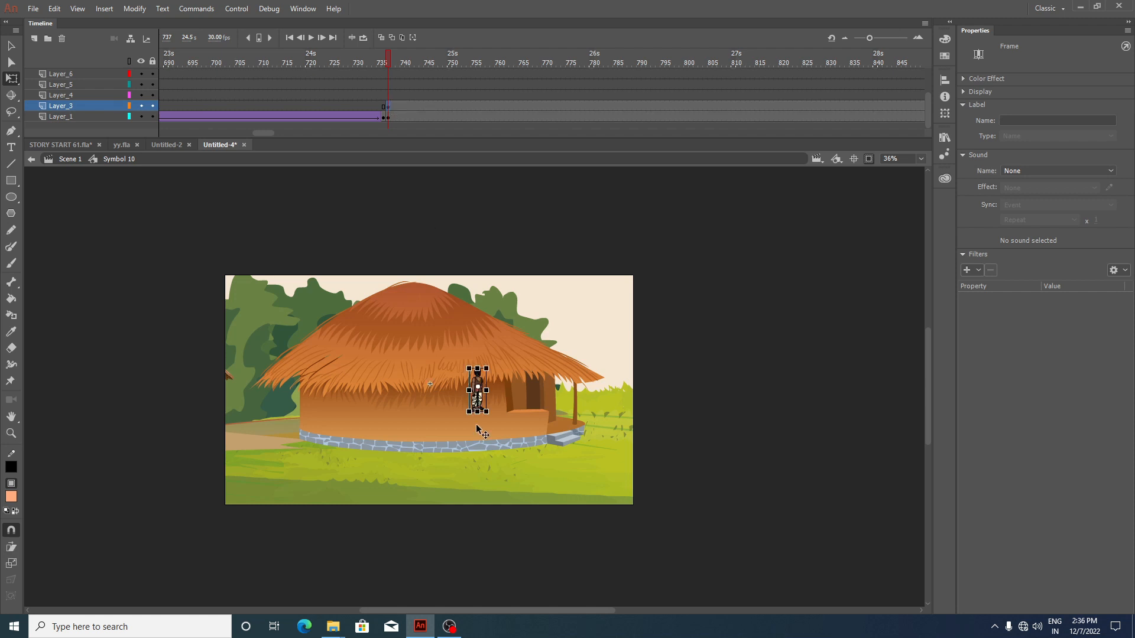
Step: Enlarge the man in front of the hut and scale him together with the village background at frame 737 into a waist-up close-up
left_click_drag(489, 369, 582, 307)
left_click_drag(509, 349, 467, 406)
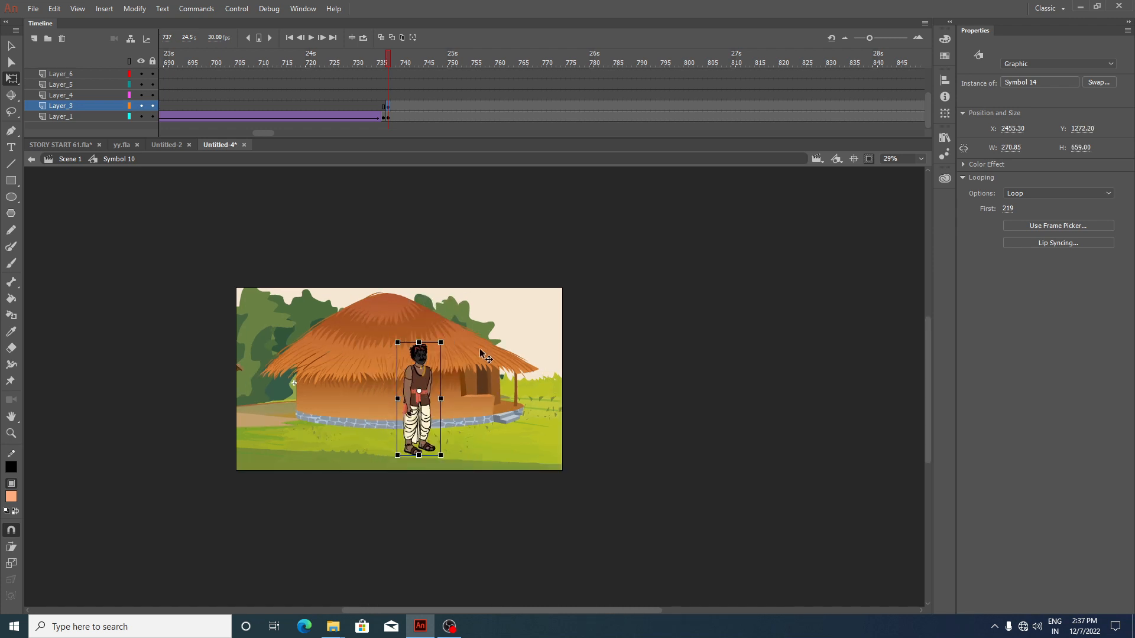
left_click(463, 400)
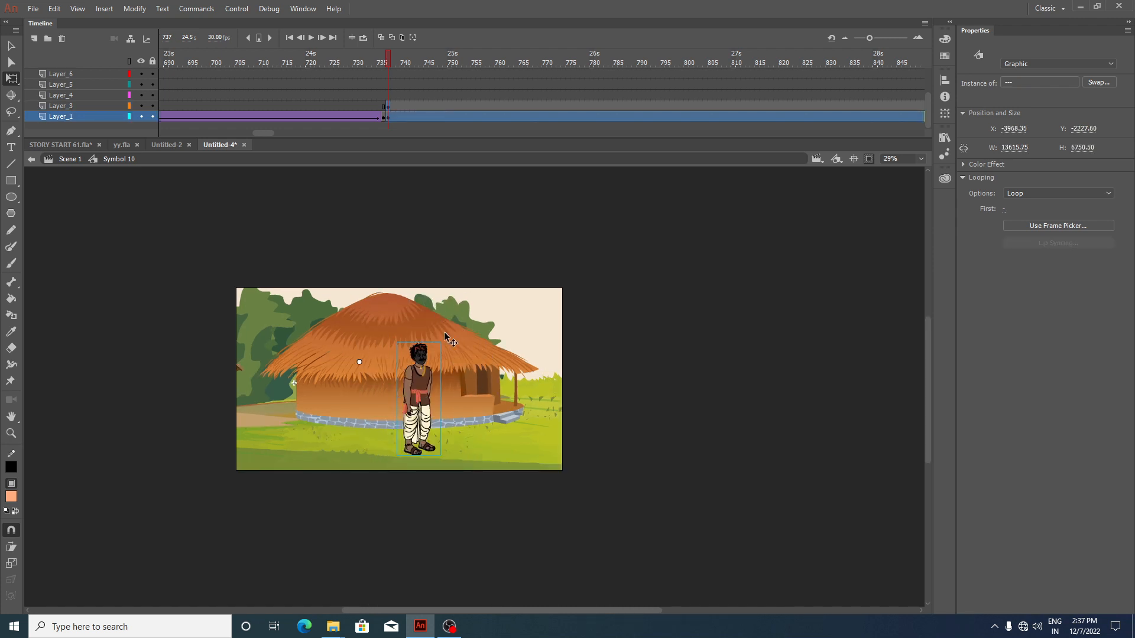
left_click(407, 106)
left_click(388, 108)
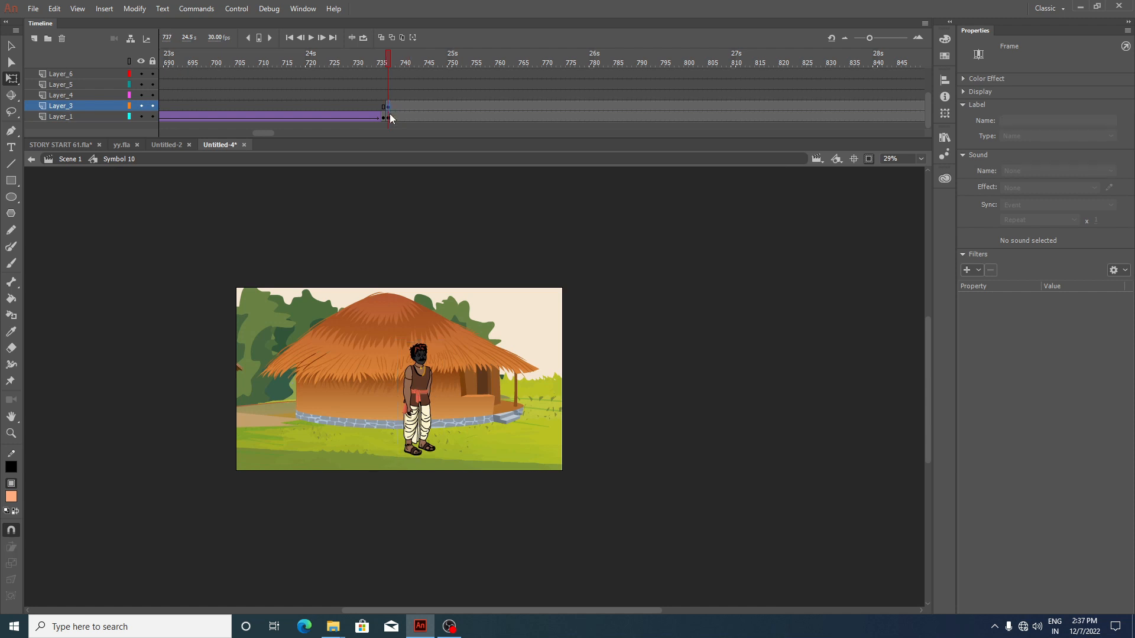
left_click(388, 116)
key("ctrl+alt+s")
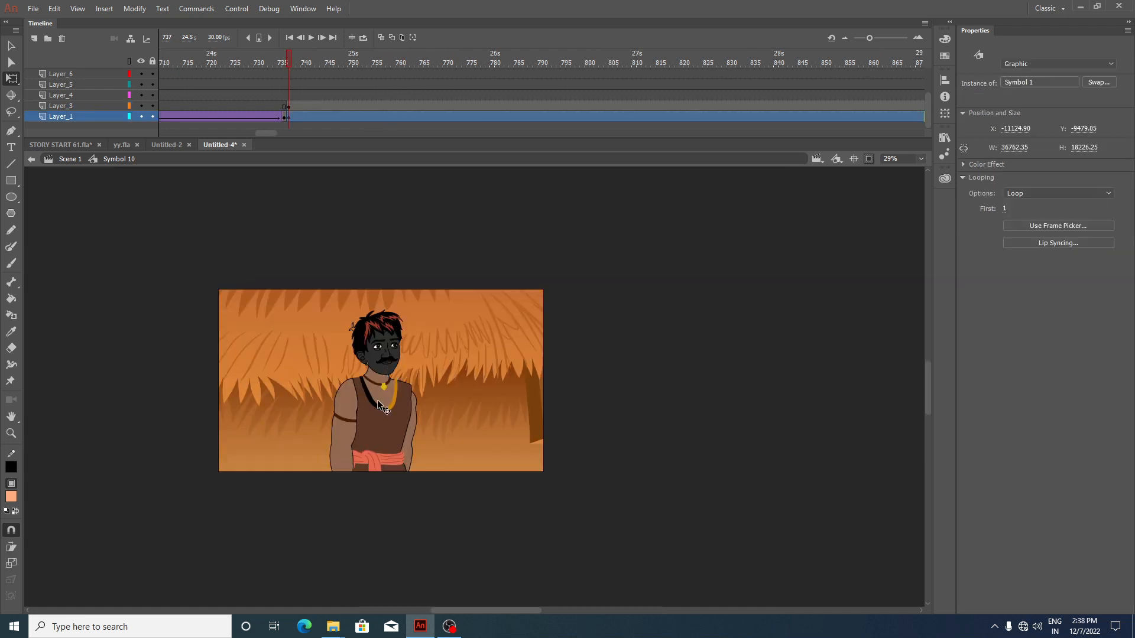
scroll(373, 388, "up", 1)
left_click(373, 388)
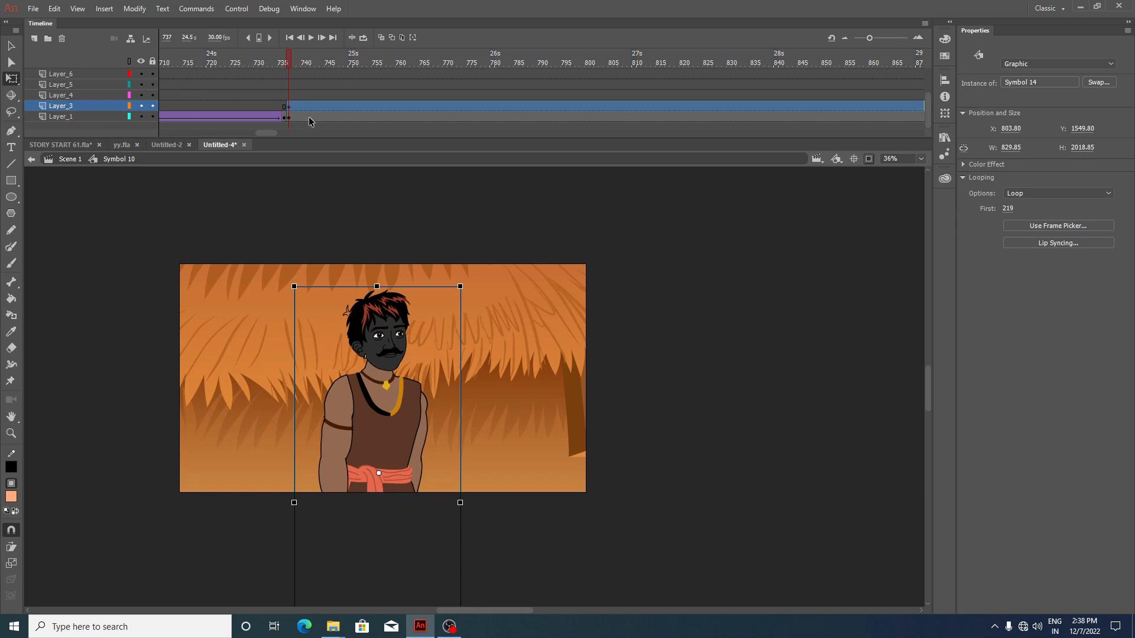
Step: Play the close-up from frame 737 and check the voice track's waveform against the shot's length
scroll(328, 108, "up", 1)
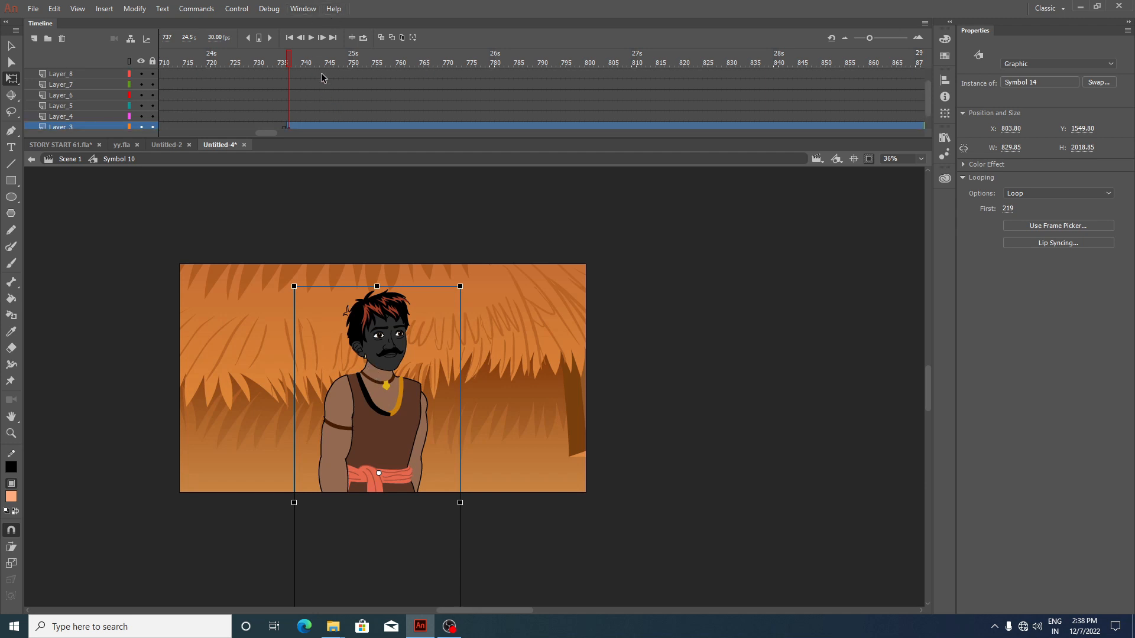
left_click(311, 39)
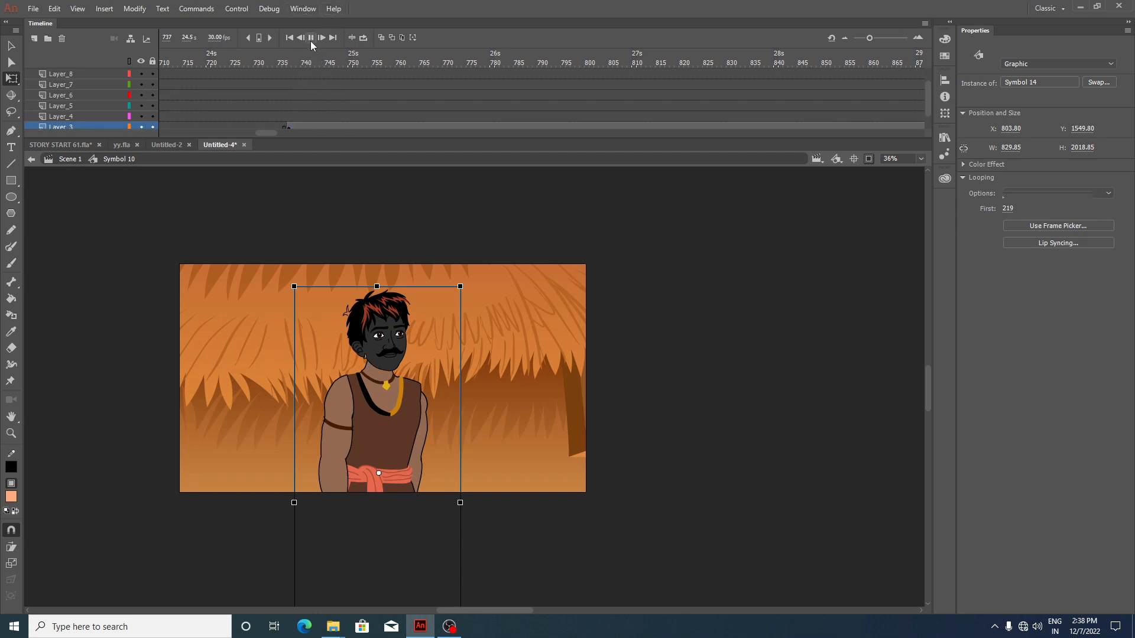
left_click(496, 124)
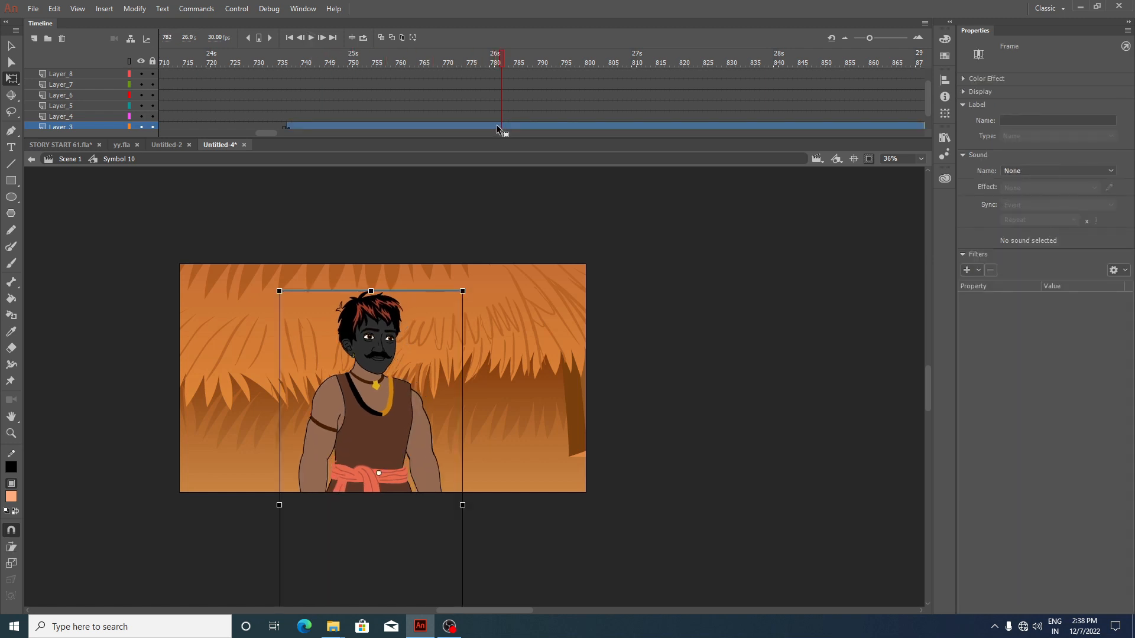
scroll(495, 121, "up", 1)
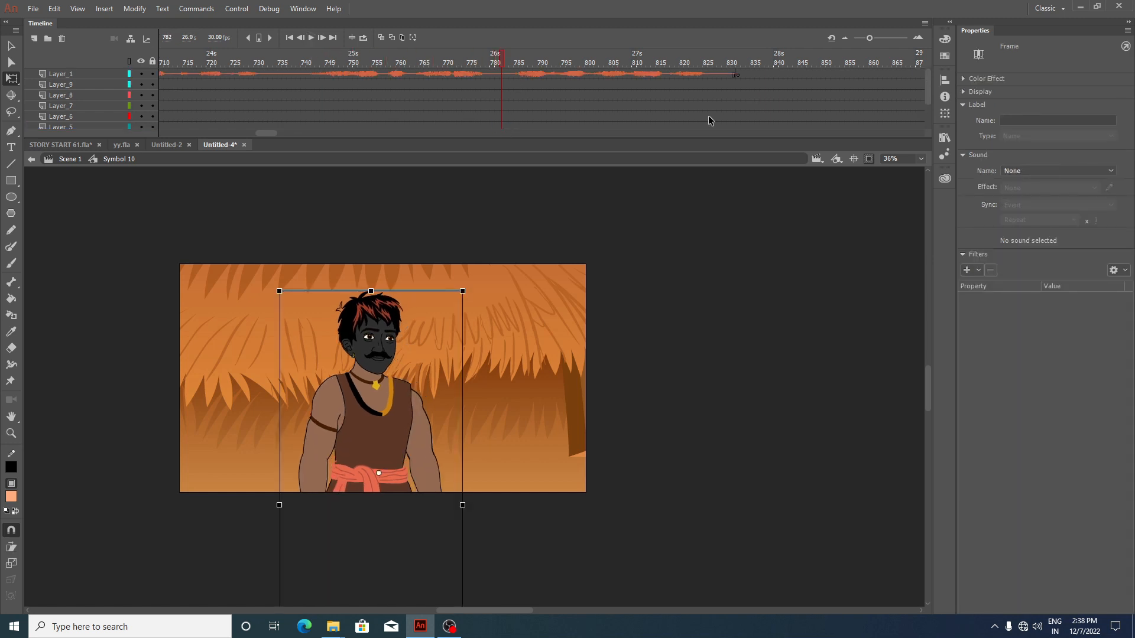
scroll(514, 74, "down", 2)
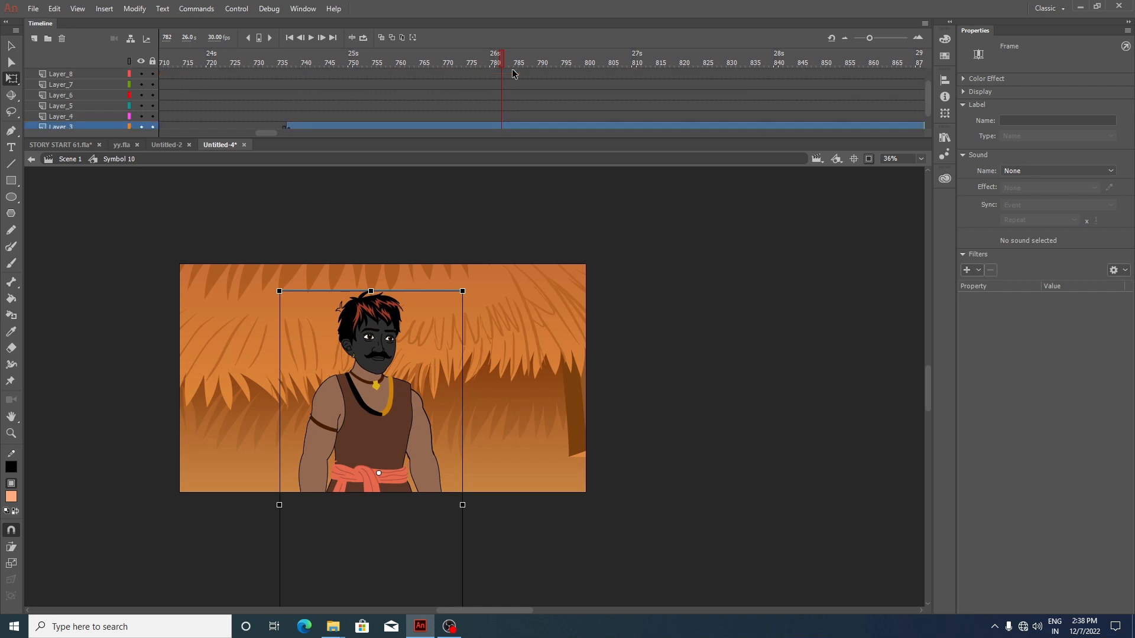
Step: Insert keyframes at frame 781 and blank keyframes at frame 782 on Layer_3 and the lowest layer
left_click(464, 63)
left_click_drag(500, 107, 498, 122)
left_click(498, 122)
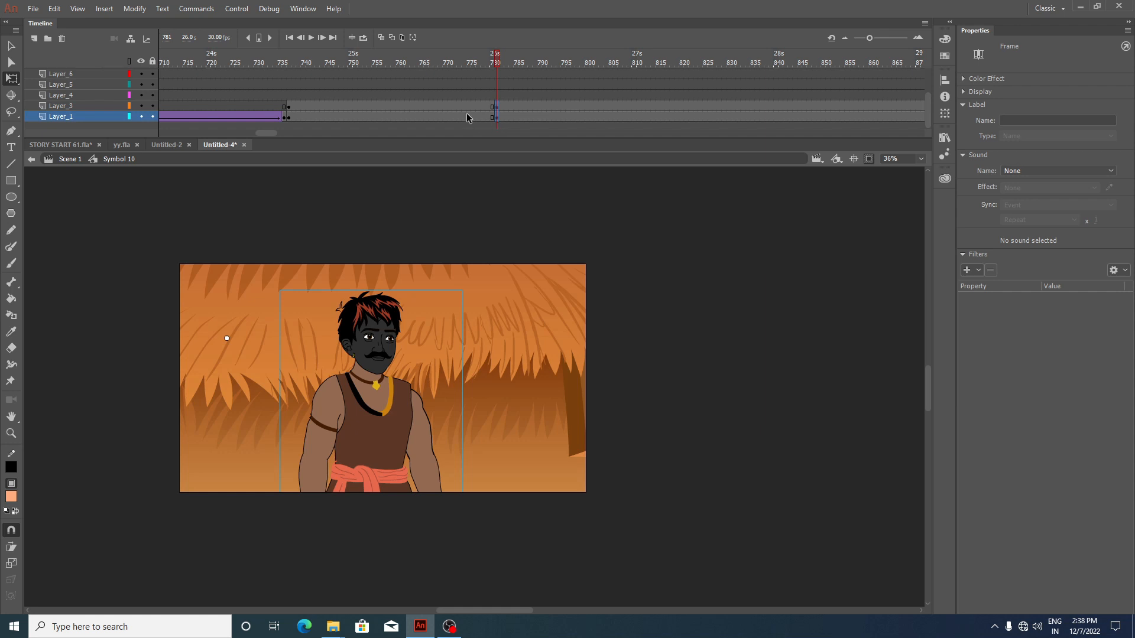
left_click(503, 106)
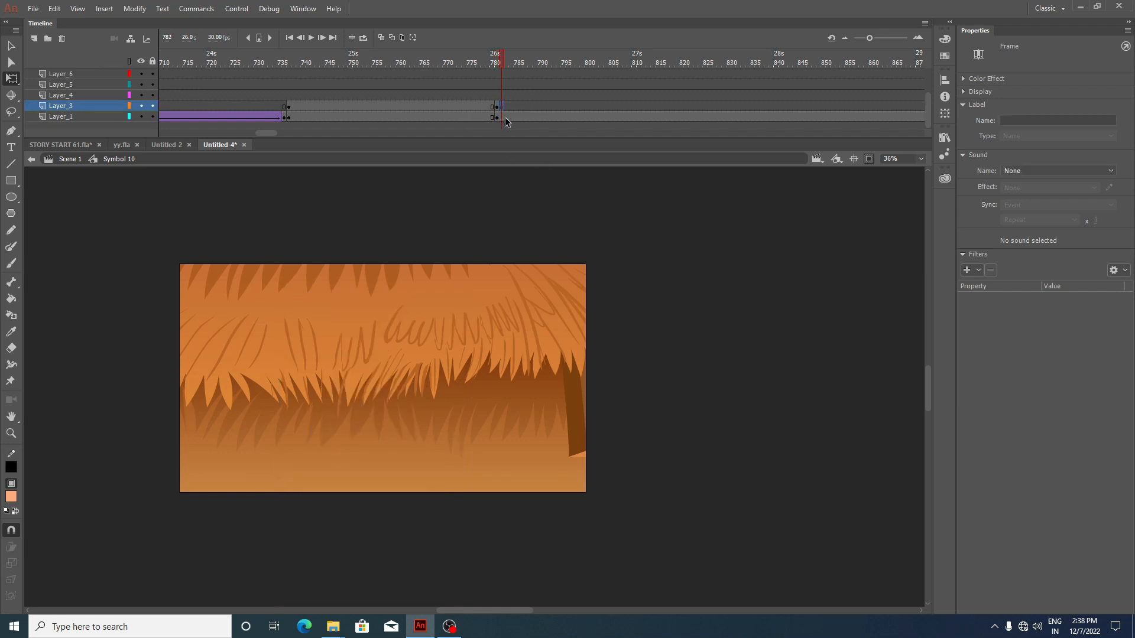
left_click(502, 117)
Step: Create classic tweens between frames 737 and 781 on Layer_3 and the lowest layer and play them back
left_click(443, 115)
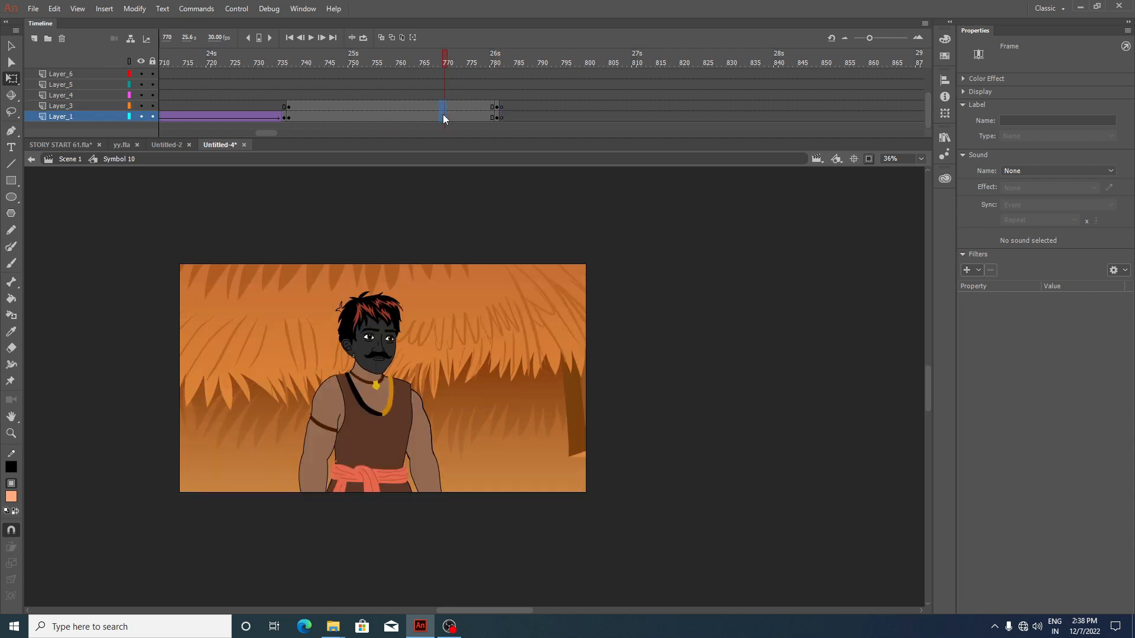
right_click(443, 116)
left_click(495, 148)
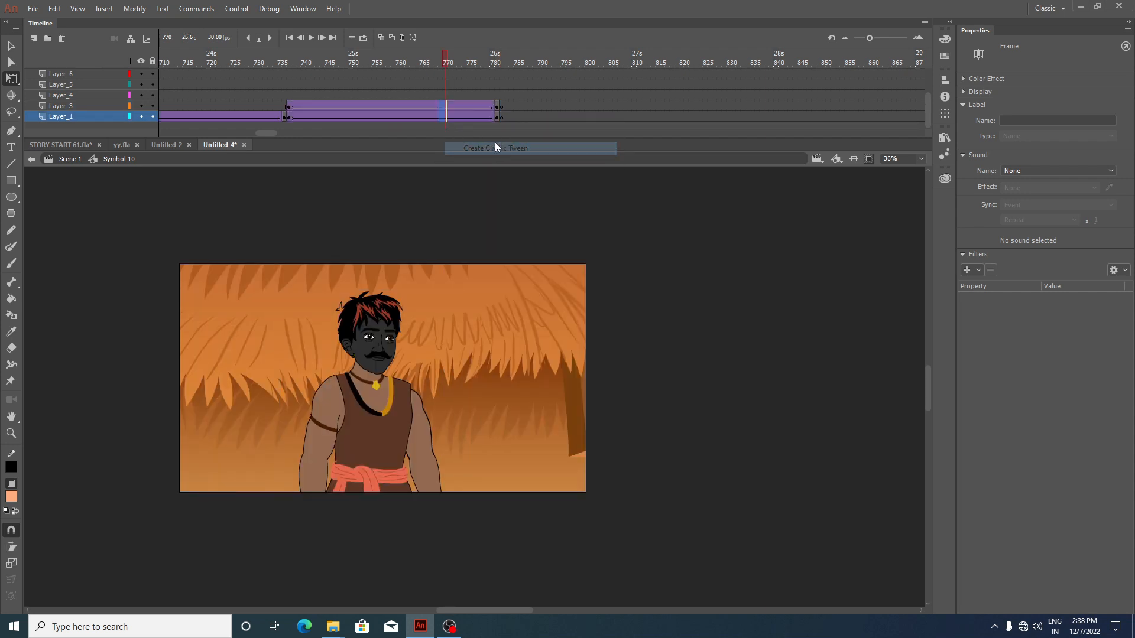
left_click(312, 37)
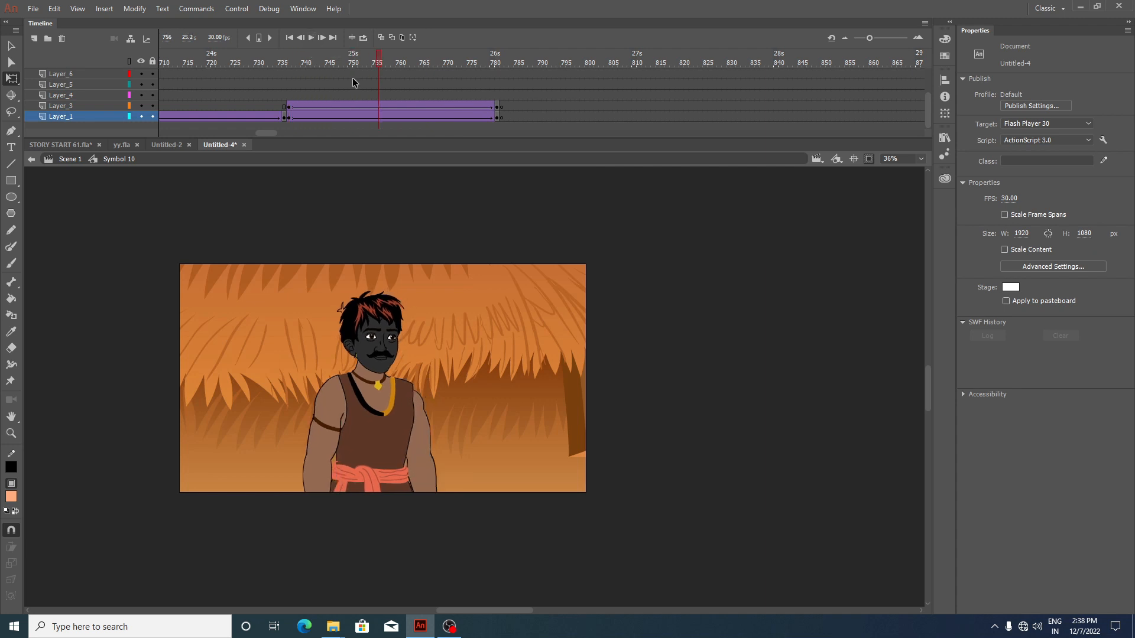
Step: Scale the man and the hut background to 90% at frame 781 and preview the resulting zoom-out
left_click(497, 117)
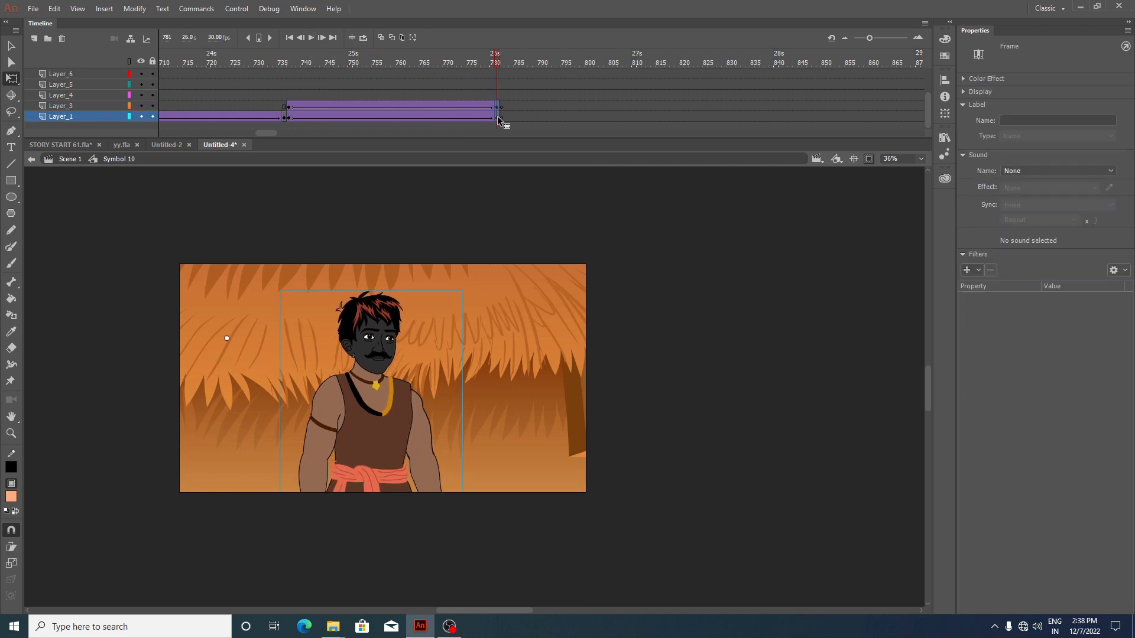
key("ctrl+alt+s")
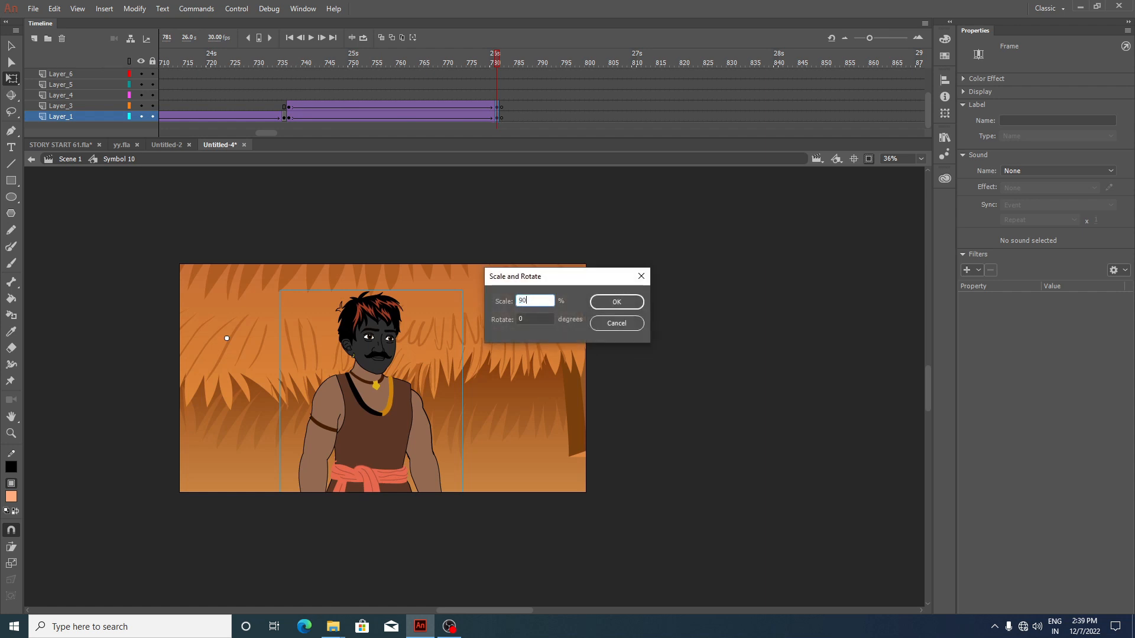
type("90")
key("Return")
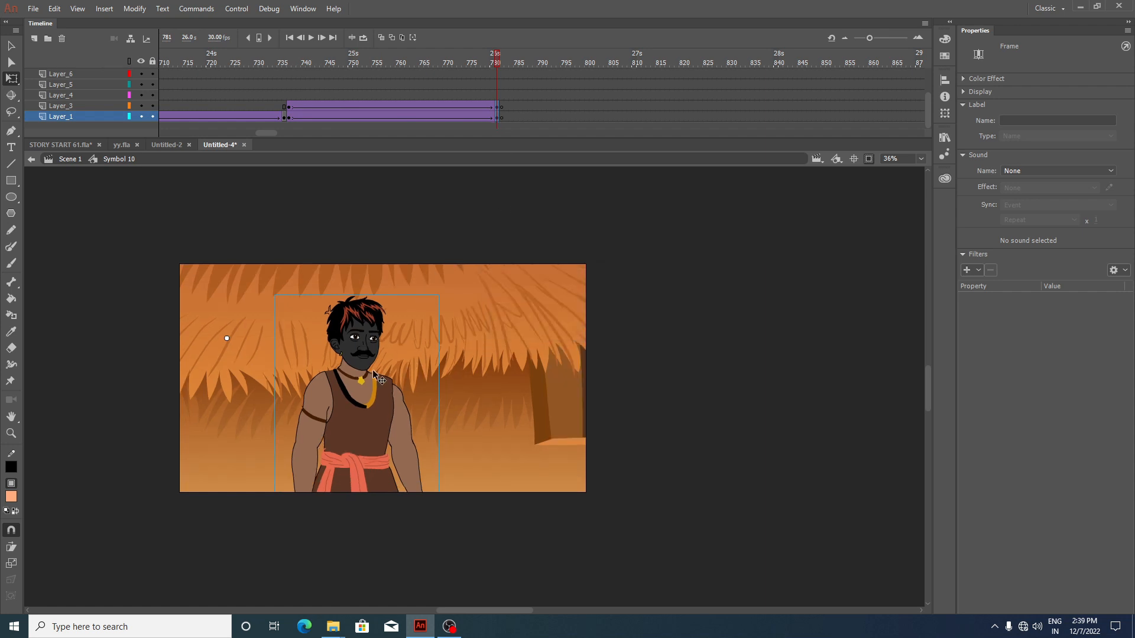
left_click(312, 38)
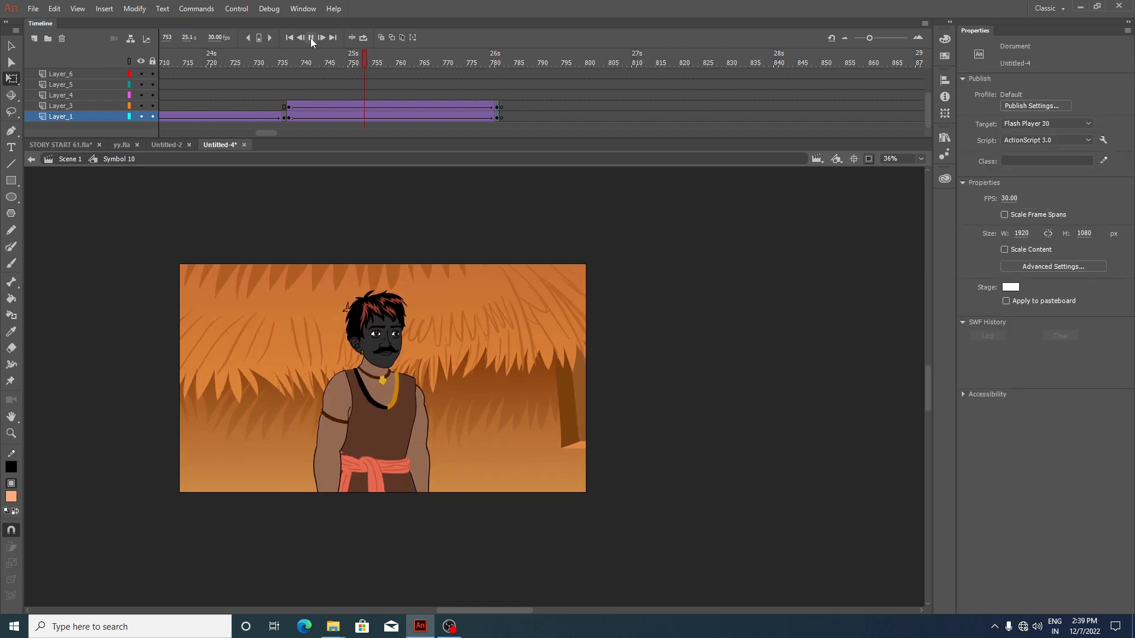
Step: Copy the night village background with the fire from yy.fla and paste it at frame 782 on the lowest layer of Untitled-4
left_click(503, 108)
left_click(121, 144)
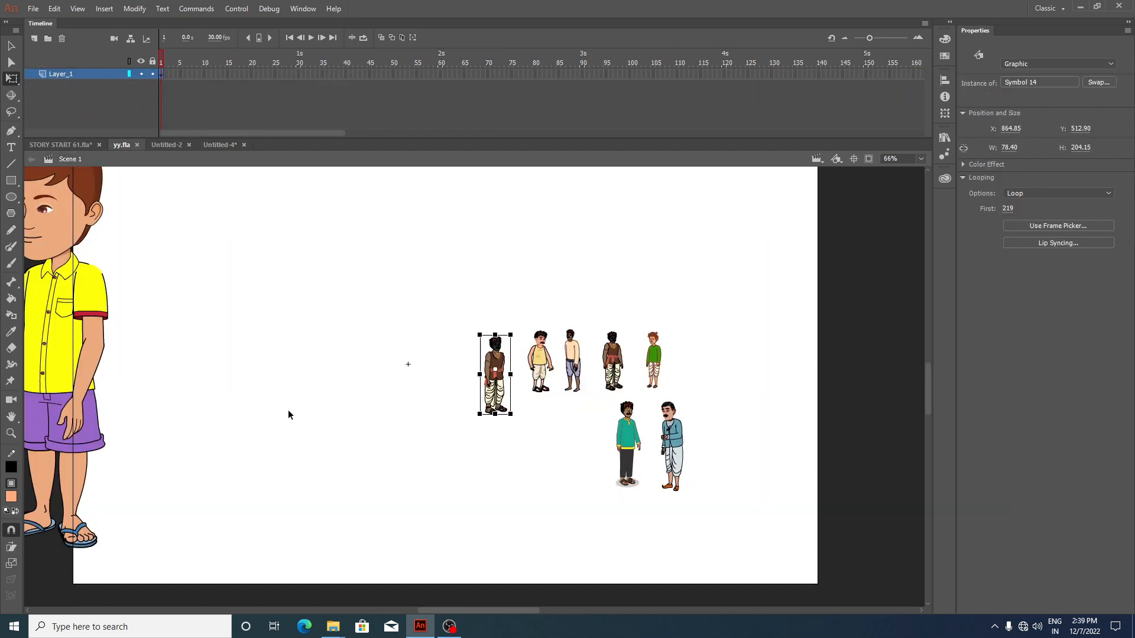
scroll(462, 362, "down", 5)
left_click(749, 342)
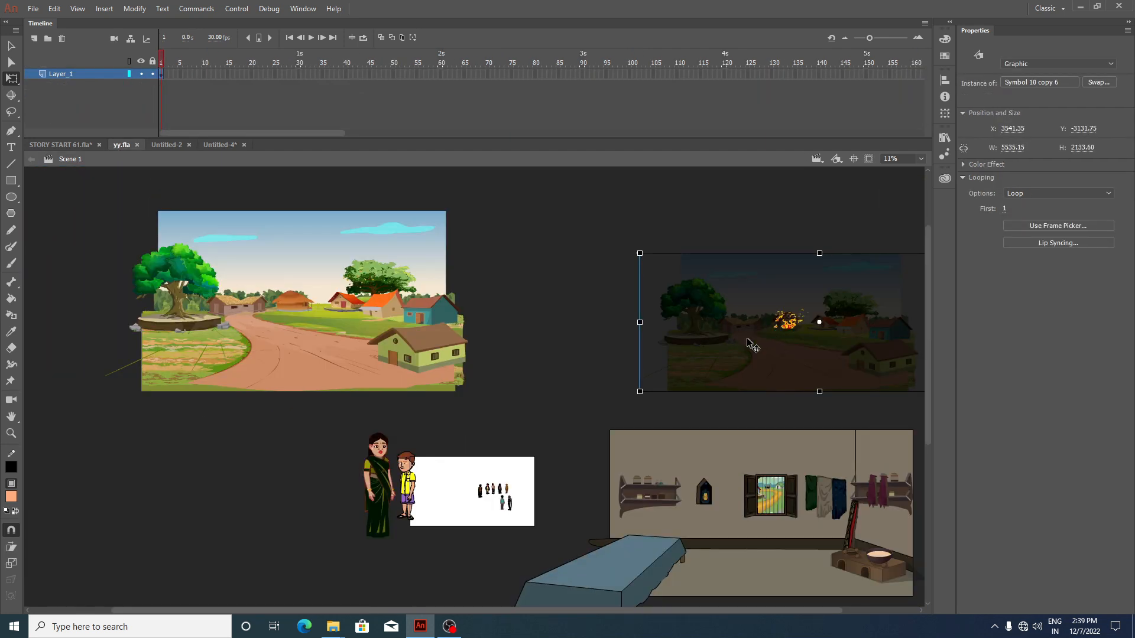
left_click(220, 146)
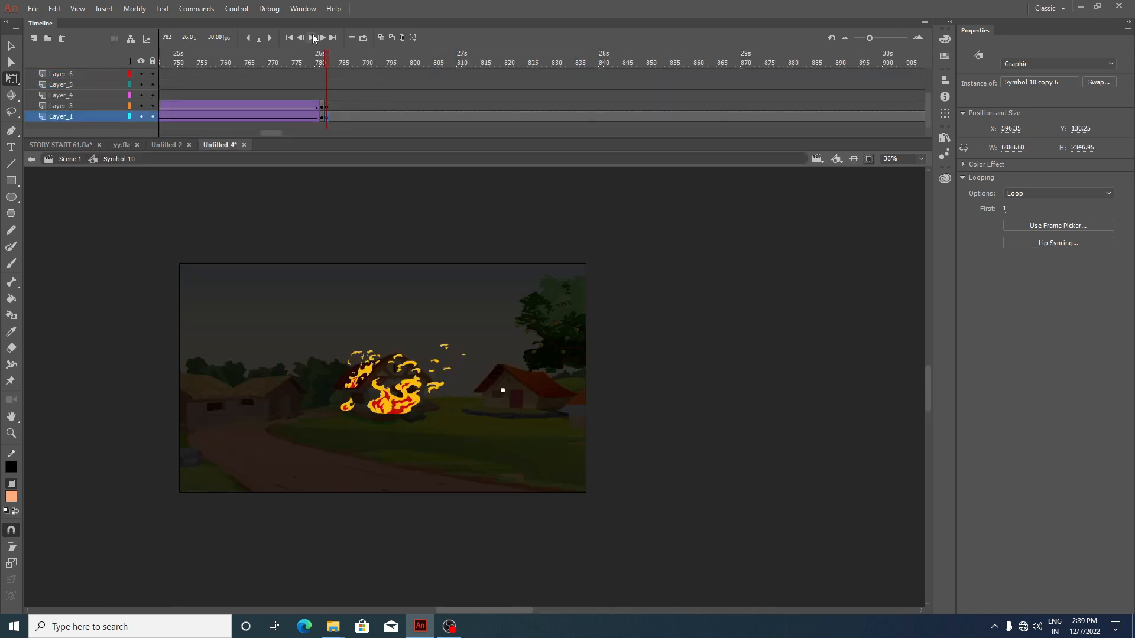
Step: Play the fire shot against the voice track and insert a keyframe at frame 837 on the lowest layer
left_click(312, 37)
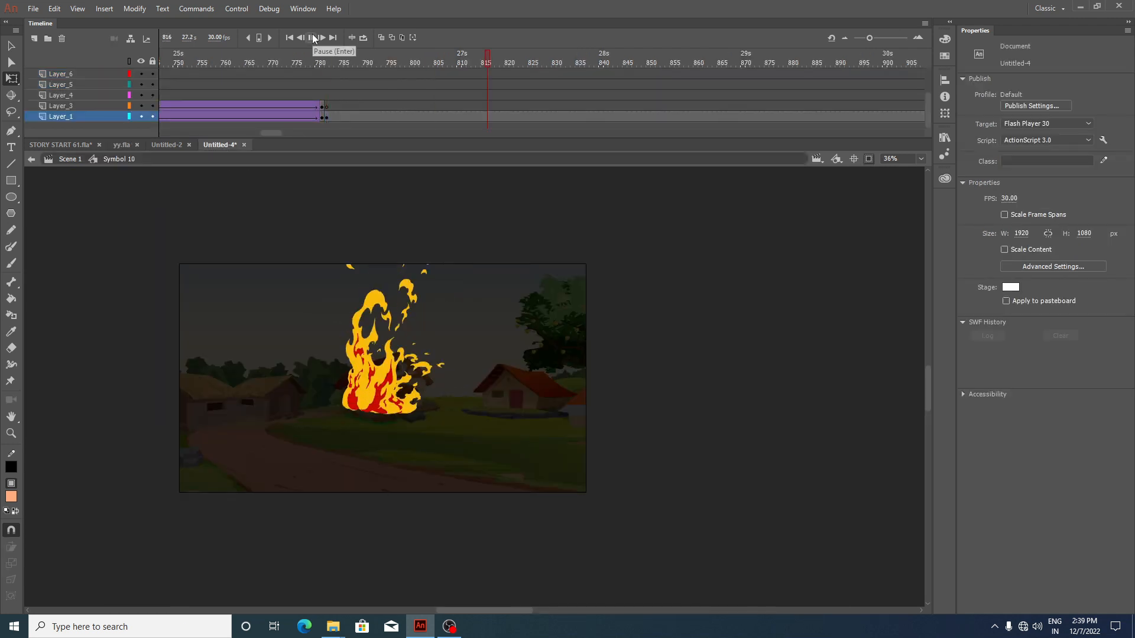
left_click(313, 39)
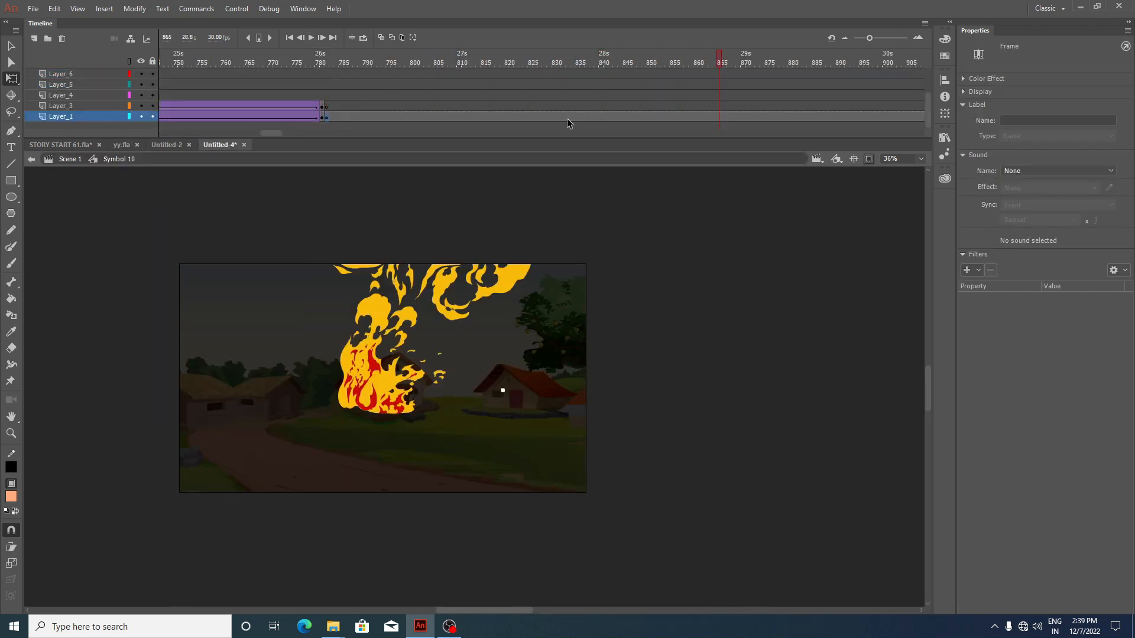
scroll(548, 110, "up", 3)
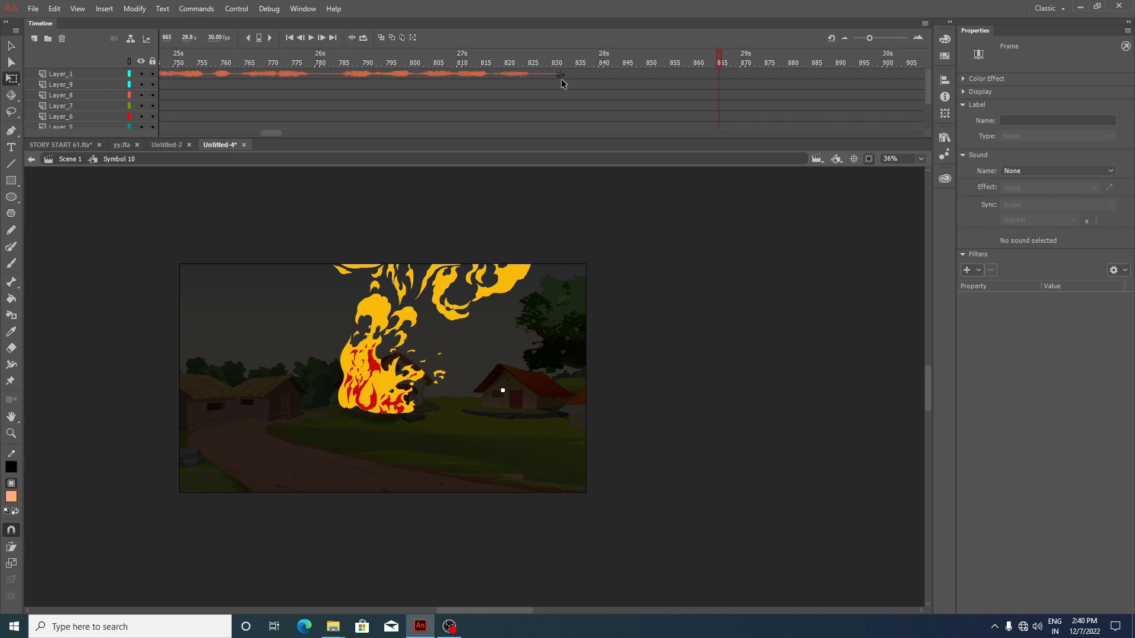
scroll(561, 89, "down", 3)
left_click(562, 117)
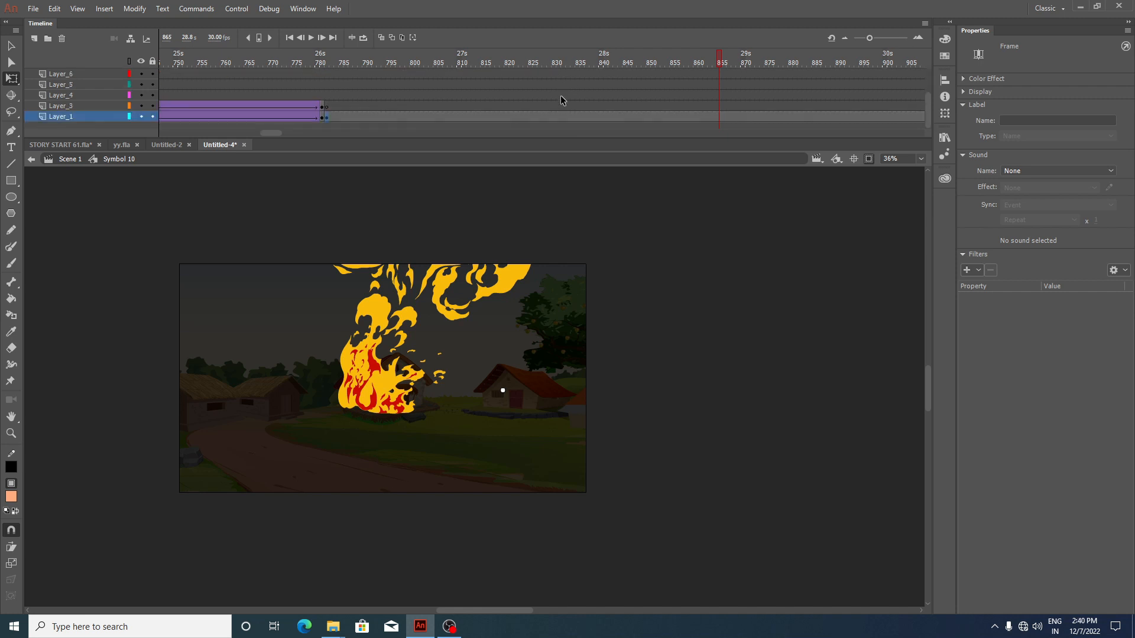
left_click(586, 116)
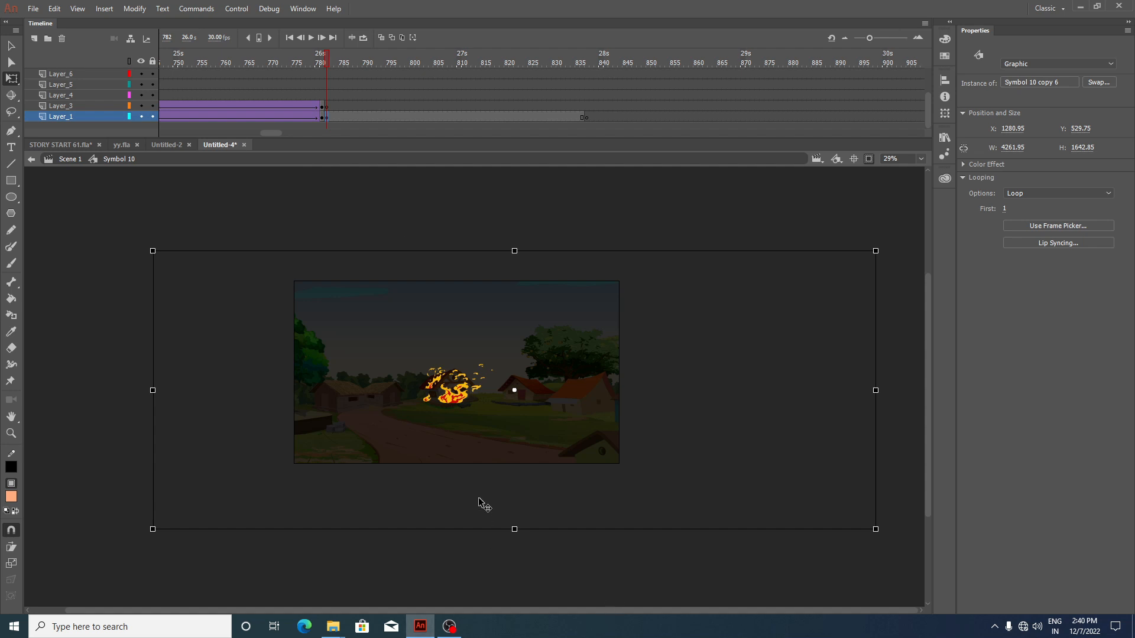
Step: Test the movie to review the assembled shots in a playback window
key("ctrl+Return")
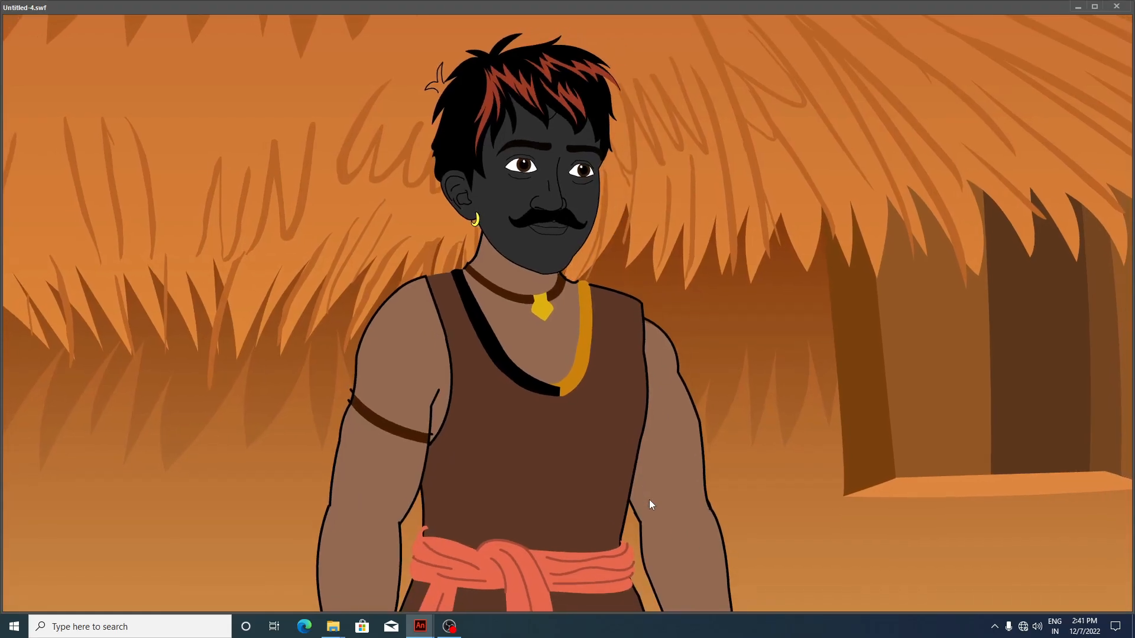